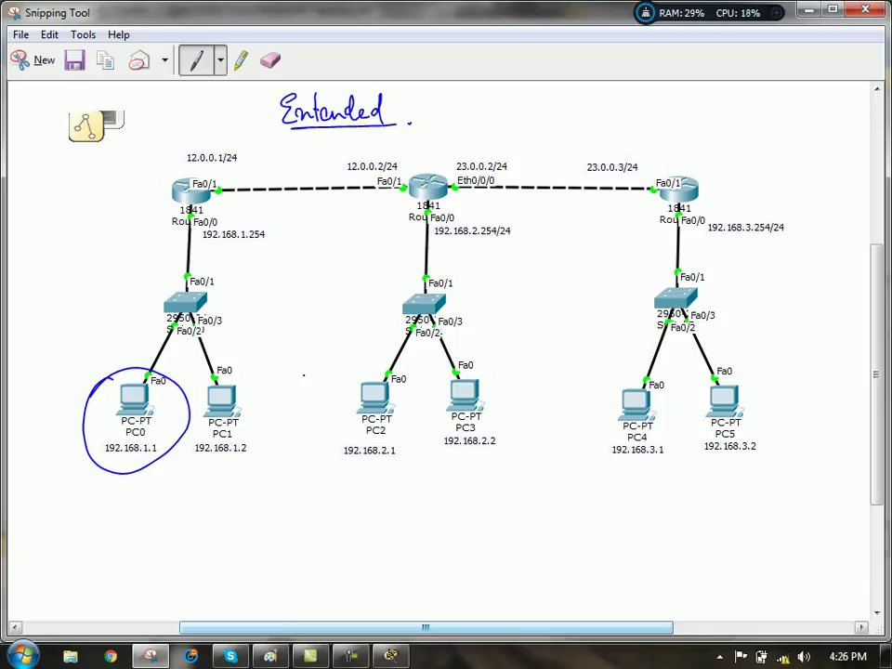
- Circle PC4, check-mark the right router, and draw an arrow onto the middle router
drag(648, 374, 579, 393)
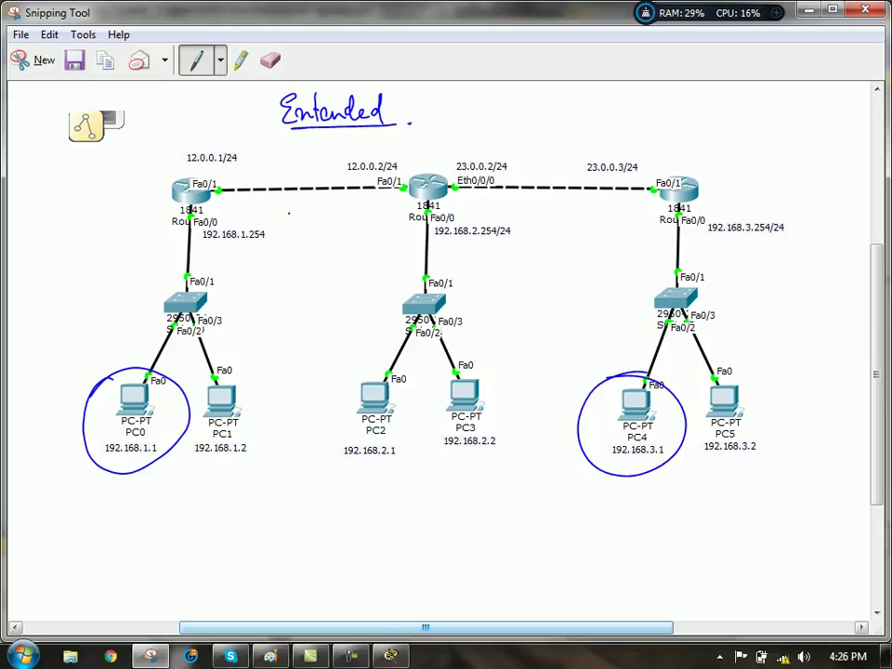
drag(700, 168, 716, 159)
drag(438, 132, 439, 170)
drag(431, 159, 447, 158)
- Draw an arrow pointing at the left router and an oval on the middle–right router link
drag(152, 160, 173, 178)
drag(169, 166, 160, 177)
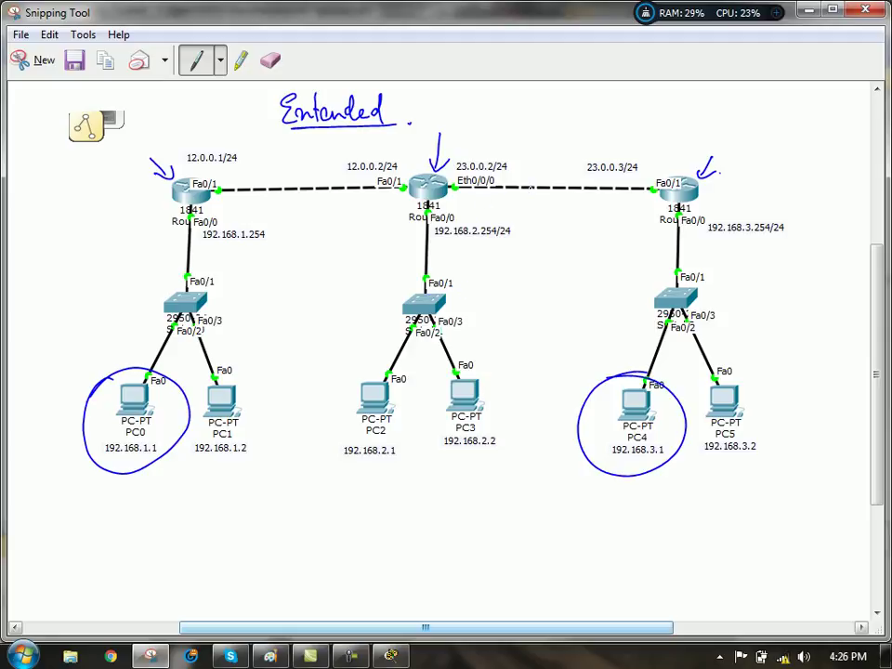
drag(536, 175, 549, 177)
- Erase the oval on the middle–right router link, then go back to the Pen
click(270, 60)
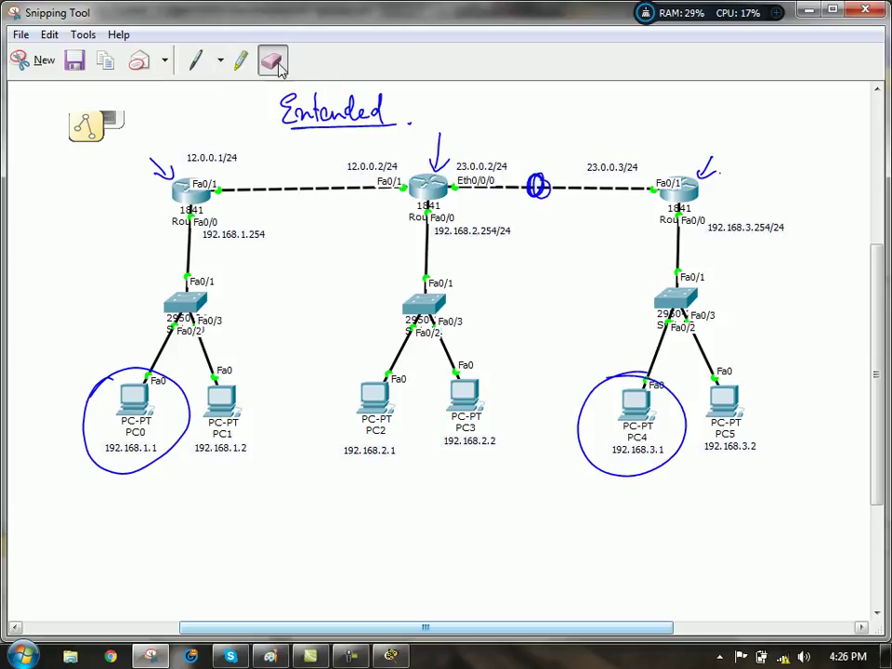
click(539, 185)
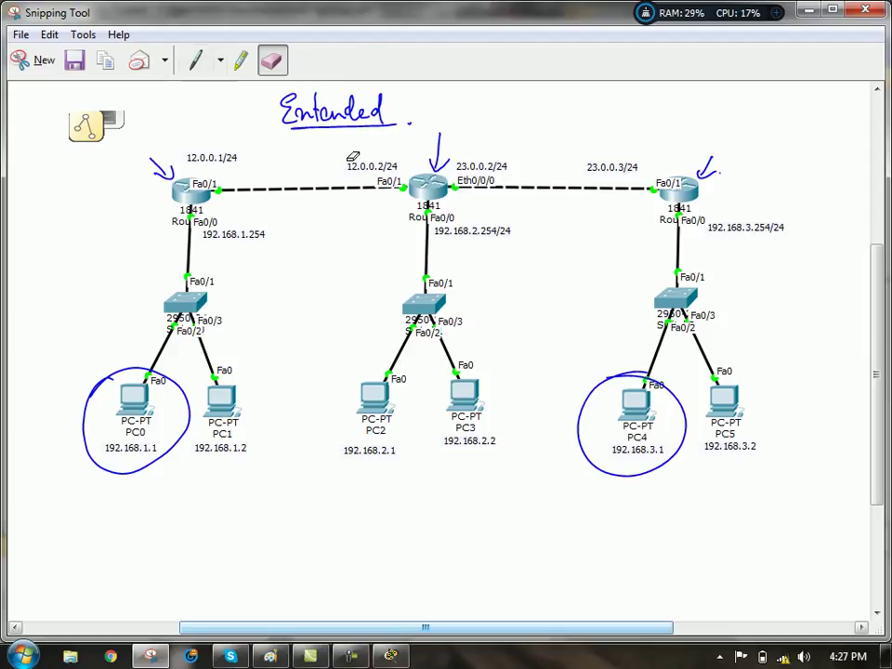
click(195, 59)
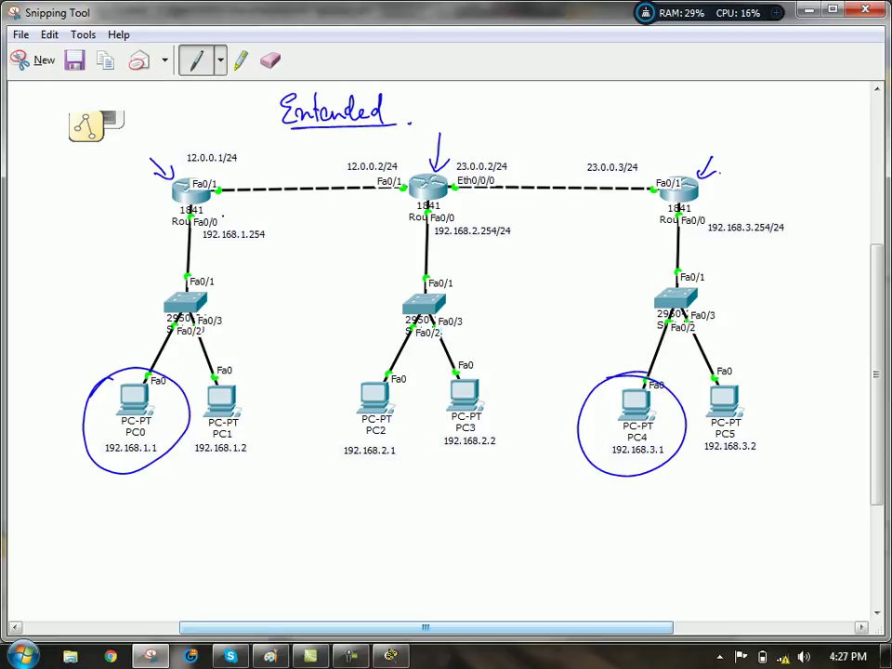
- Handwrite 'TCP →' beside the heading with an underline
mouse_move(539, 94)
mouse_down()
mouse_move(561, 93)
mouse_move(550, 115)
mouse_up()
mouse_move(575, 96)
mouse_down()
mouse_move(567, 104)
mouse_move(575, 115)
mouse_up()
mouse_move(582, 90)
mouse_down()
mouse_move(583, 119)
mouse_move(583, 104)
mouse_move(567, 122)
mouse_move(649, 105)
mouse_up()
mouse_move(637, 97)
mouse_down()
mouse_move(650, 105)
mouse_move(639, 115)
mouse_move(681, 117)
mouse_move(702, 104)
mouse_move(689, 118)
mouse_up()
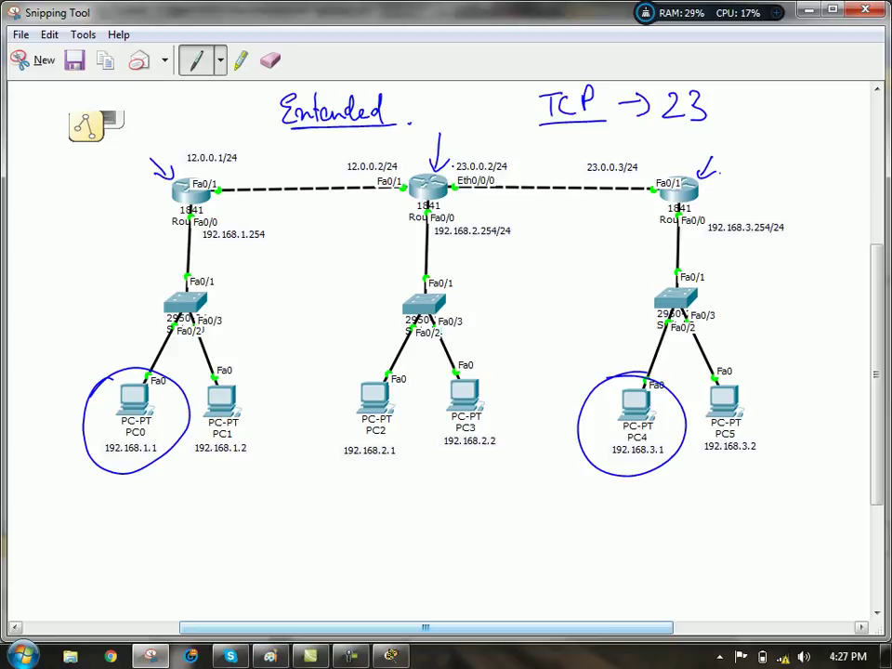
- Circle the middle LAN, underline the TCP → 23 note, and circle 12.0.0.1/24 and 192.168.1.254
mouse_move(437, 238)
mouse_down()
mouse_move(458, 465)
mouse_move(391, 253)
mouse_up()
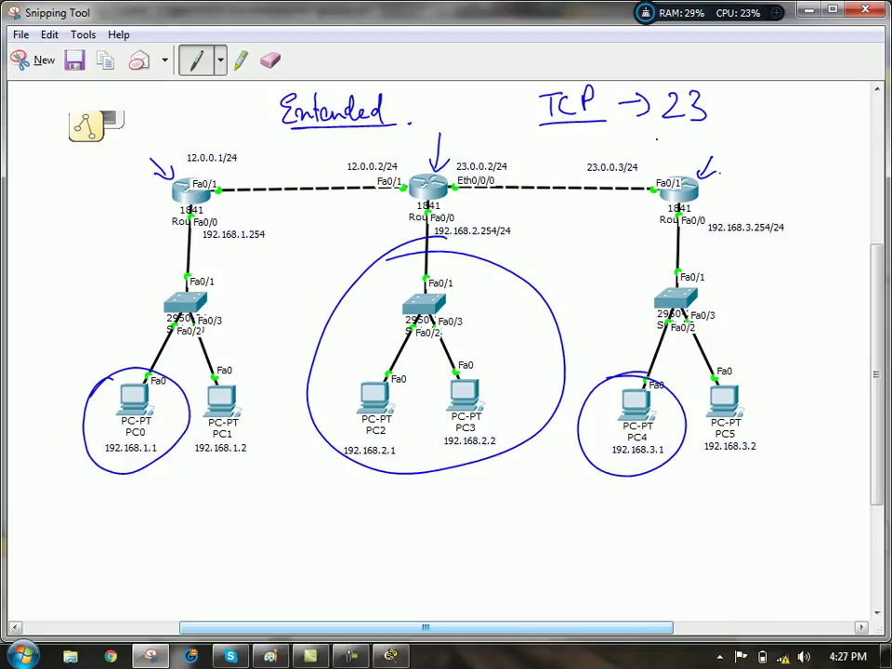
drag(515, 135, 739, 129)
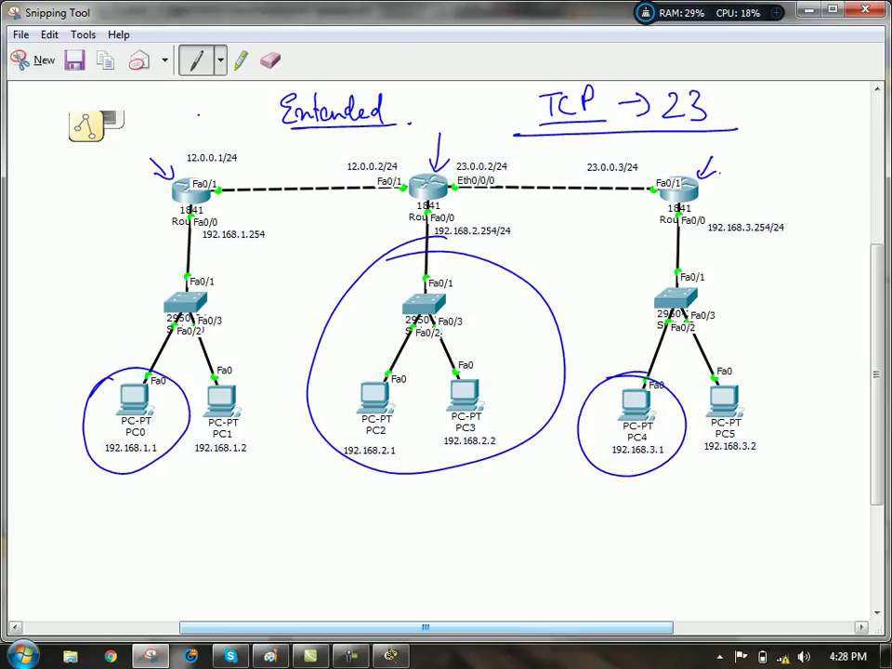
mouse_move(213, 145)
mouse_down()
mouse_move(182, 169)
mouse_move(217, 138)
mouse_up()
drag(220, 222, 279, 224)
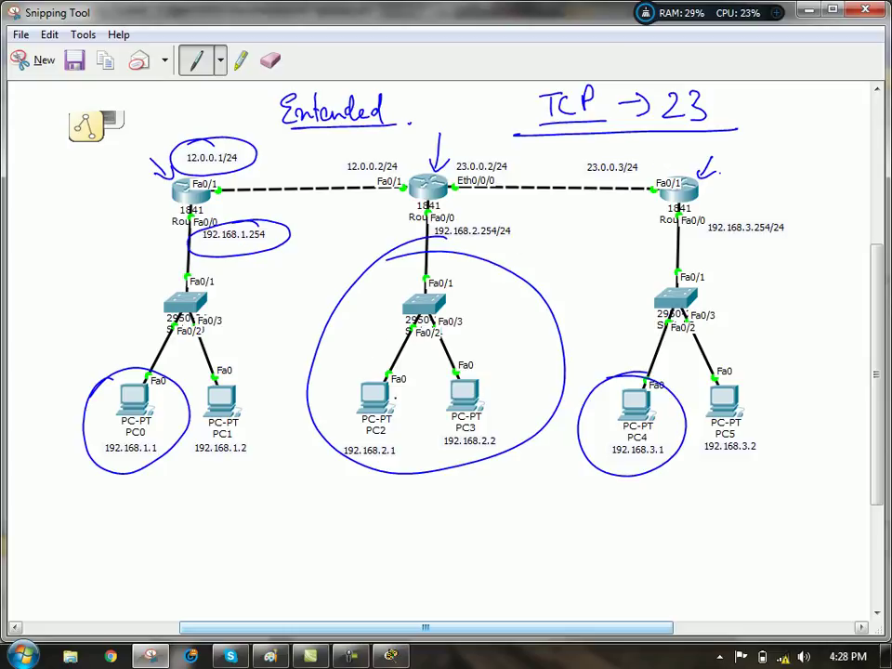
- Circle PC2, arrow the 12.0.0.1/24 circle, and point arrows at the middle router's Fa0/1 and Fa0/0
mouse_move(380, 355)
mouse_down()
mouse_move(327, 448)
mouse_move(420, 391)
mouse_up()
drag(209, 105, 212, 140)
drag(200, 130, 221, 131)
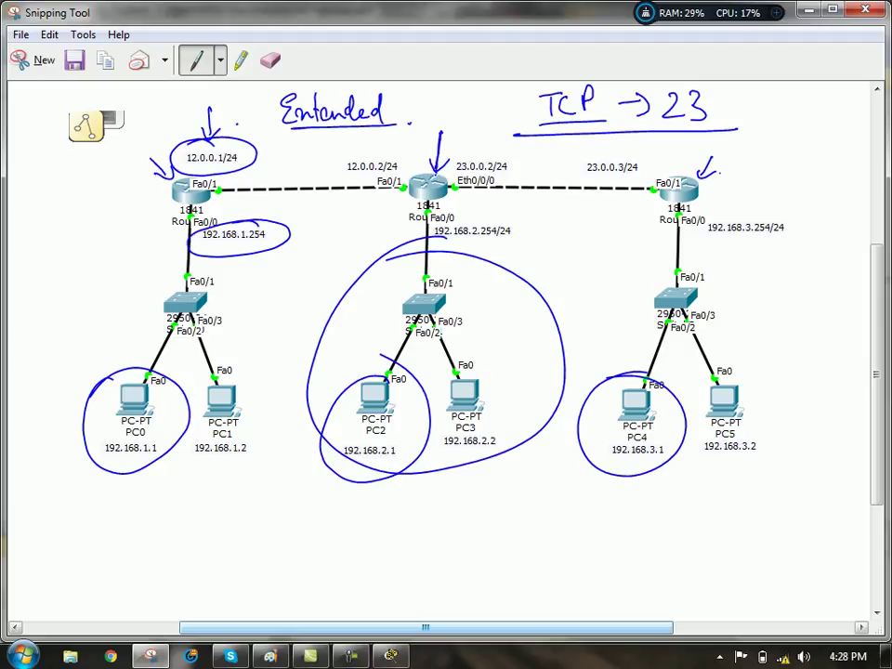
drag(432, 156, 440, 174)
drag(404, 158, 407, 180)
drag(461, 210, 441, 210)
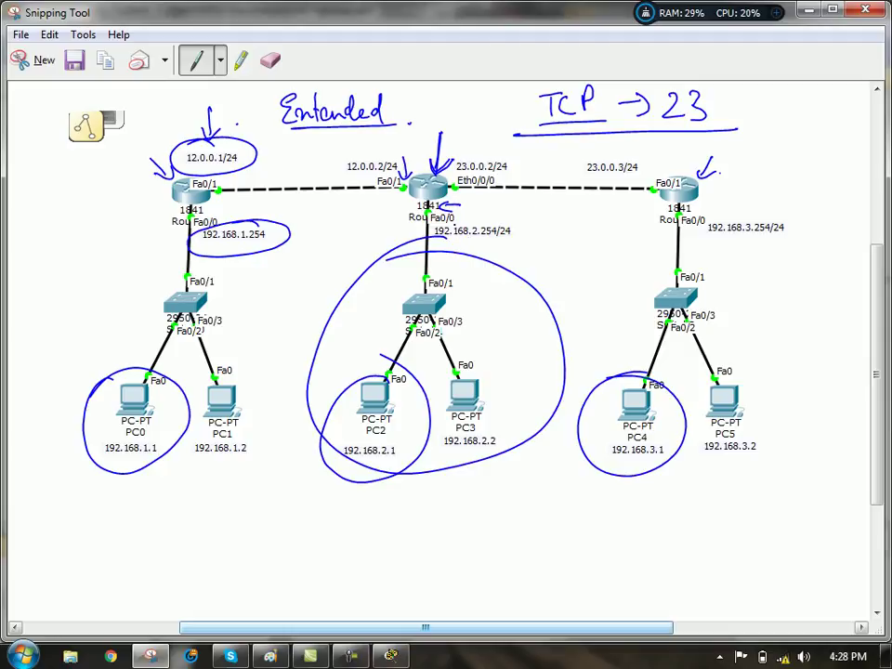
- Erase some ink, add 2 and 1 marks by the routers, thicken the Fa0/1 arrow, and circle 192.168.2.254/24
click(271, 60)
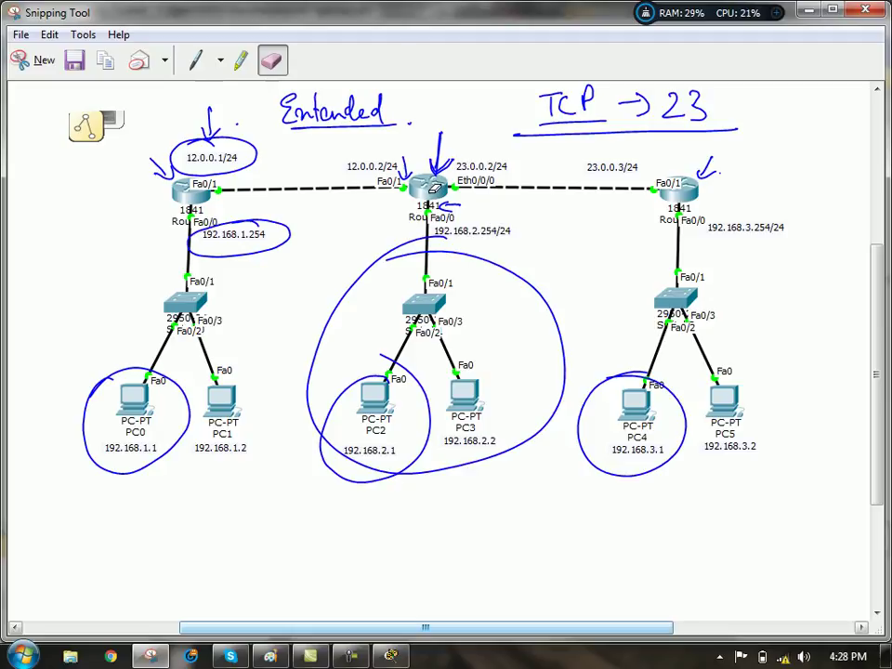
click(198, 61)
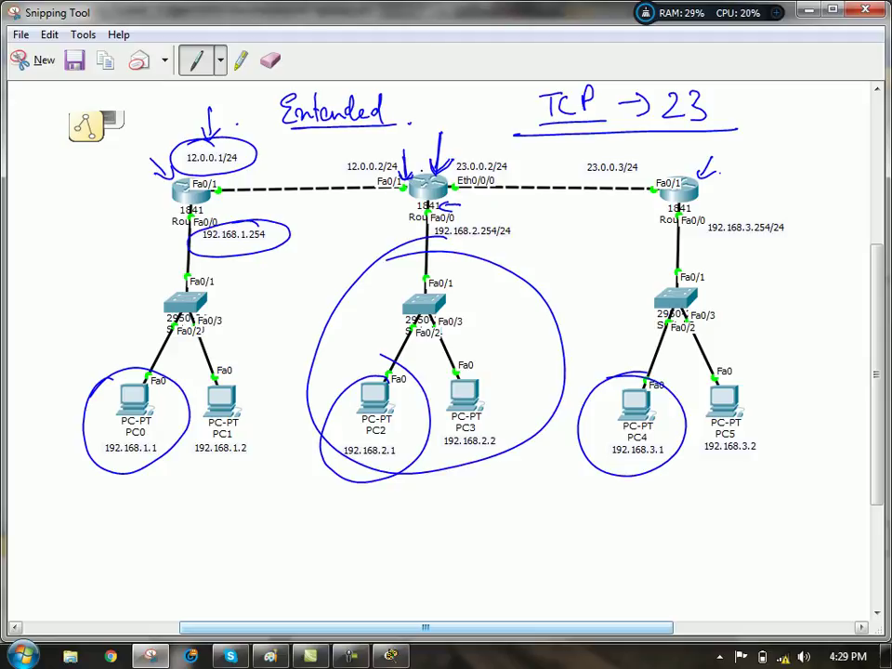
drag(454, 193, 464, 204)
drag(222, 198, 221, 210)
drag(398, 146, 403, 177)
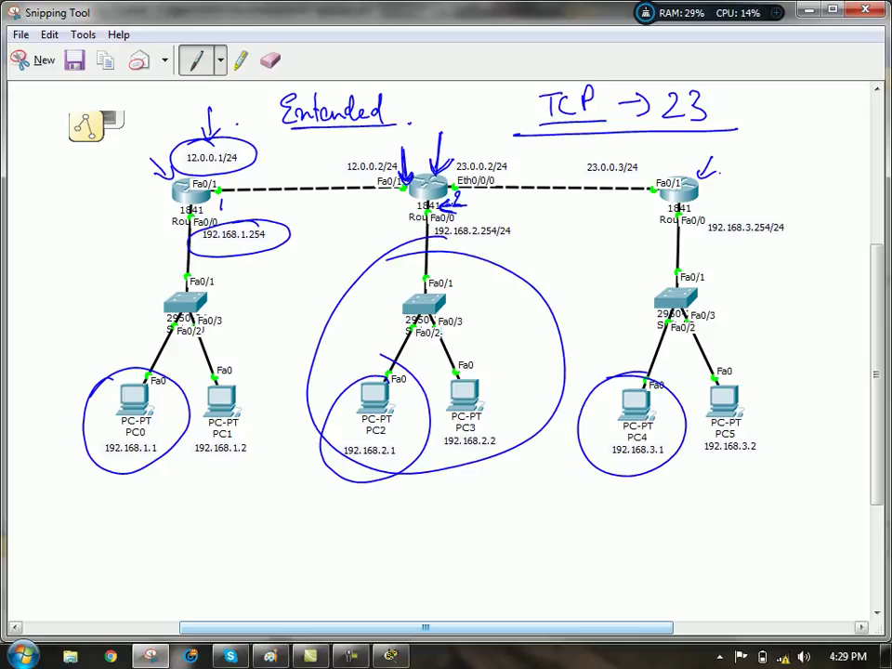
mouse_move(436, 219)
mouse_down()
mouse_move(535, 229)
mouse_move(433, 239)
mouse_up()
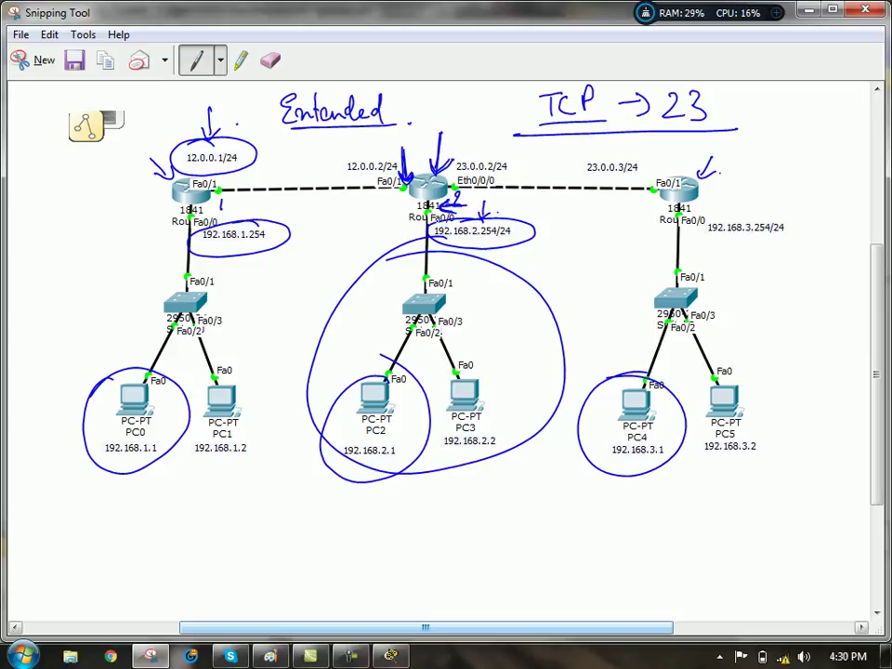
- Circle PC2 and PC3 and turn the mark below Fa0/1 into an up arrow
drag(381, 364, 346, 370)
mouse_move(479, 358)
mouse_down()
mouse_move(437, 465)
mouse_move(483, 364)
mouse_up()
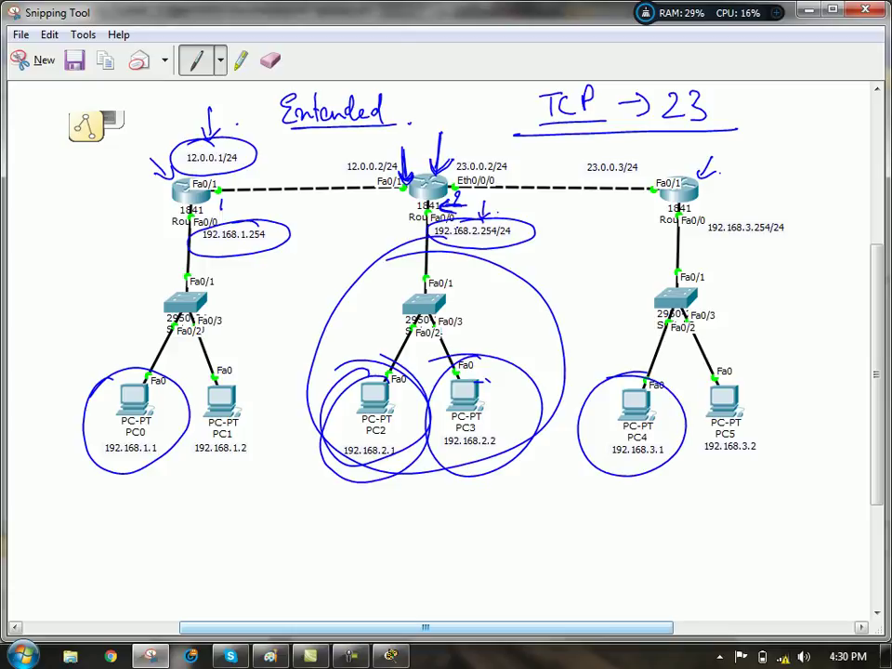
drag(213, 203, 225, 202)
- Draw a leftward arrow at the left router, re-circle 192.168.2.254/24 and PC2, then bring up Packet Tracer
drag(269, 198, 229, 198)
drag(270, 206, 228, 207)
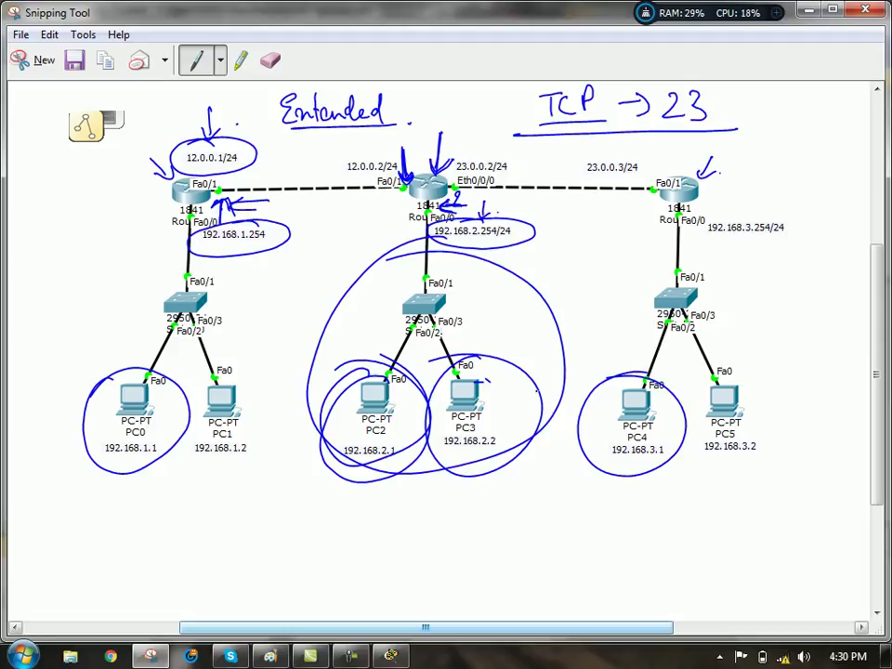
drag(500, 213, 493, 223)
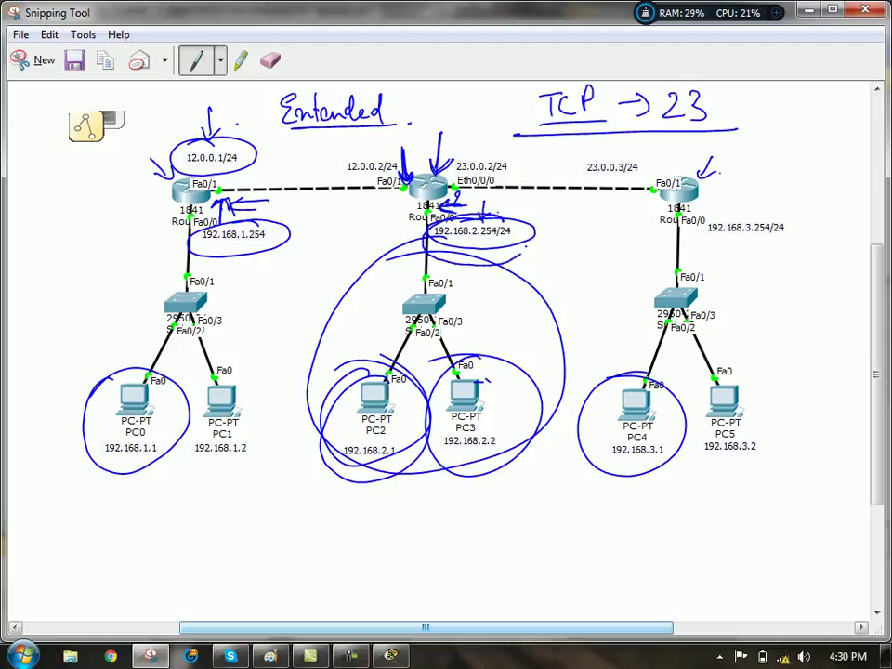
mouse_move(409, 367)
mouse_down()
mouse_move(446, 383)
mouse_move(376, 478)
mouse_up()
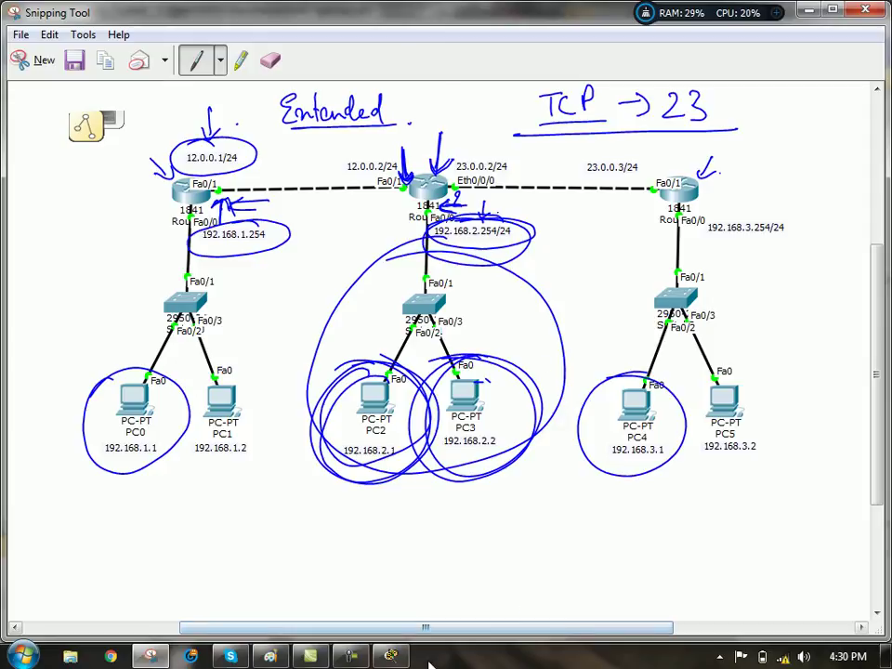
click(392, 656)
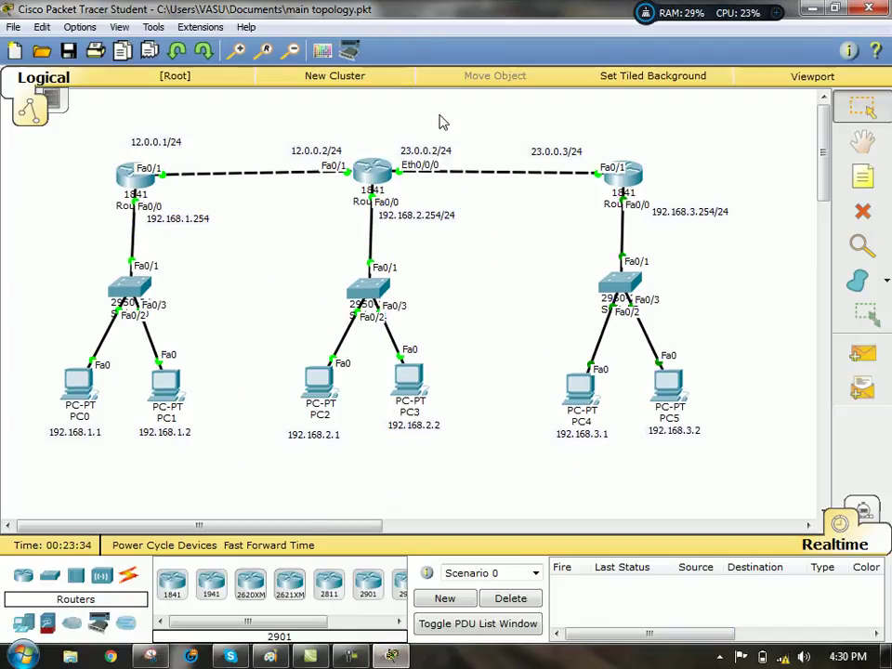
- Zoom in, open Router1's CLI full screen, and enter privileged mode, aborting a mistyped lookup
click(241, 54)
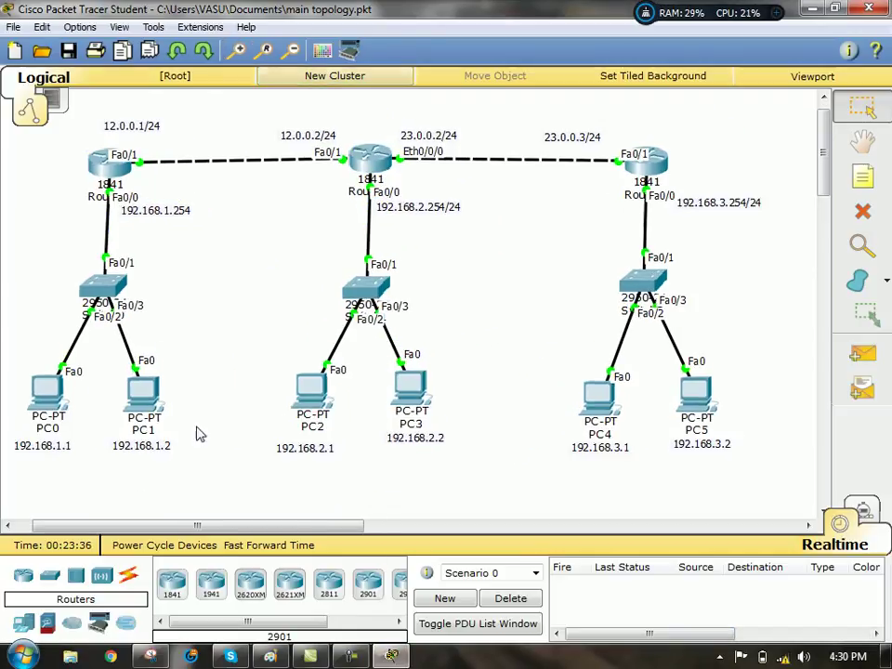
drag(260, 529, 225, 540)
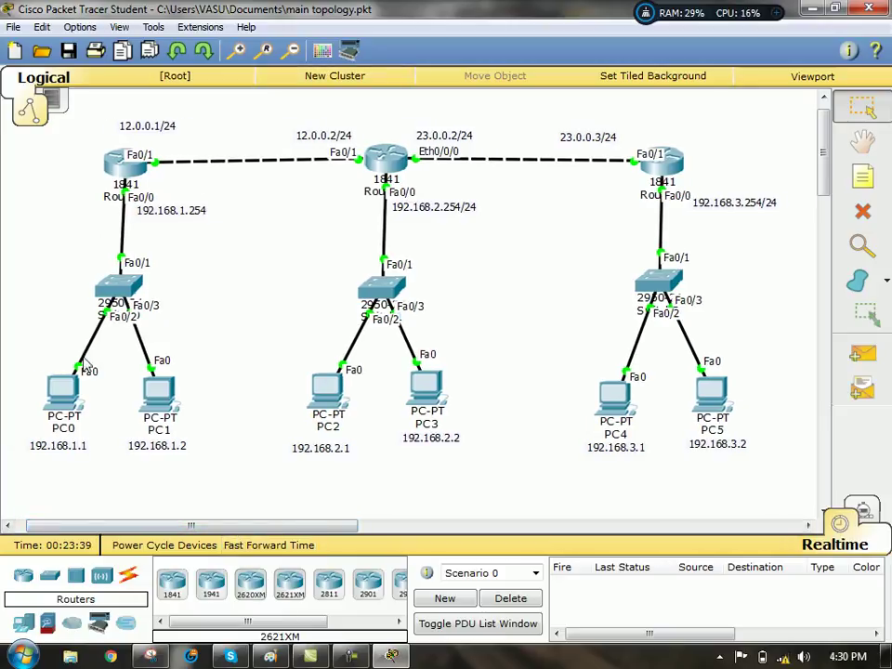
click(126, 179)
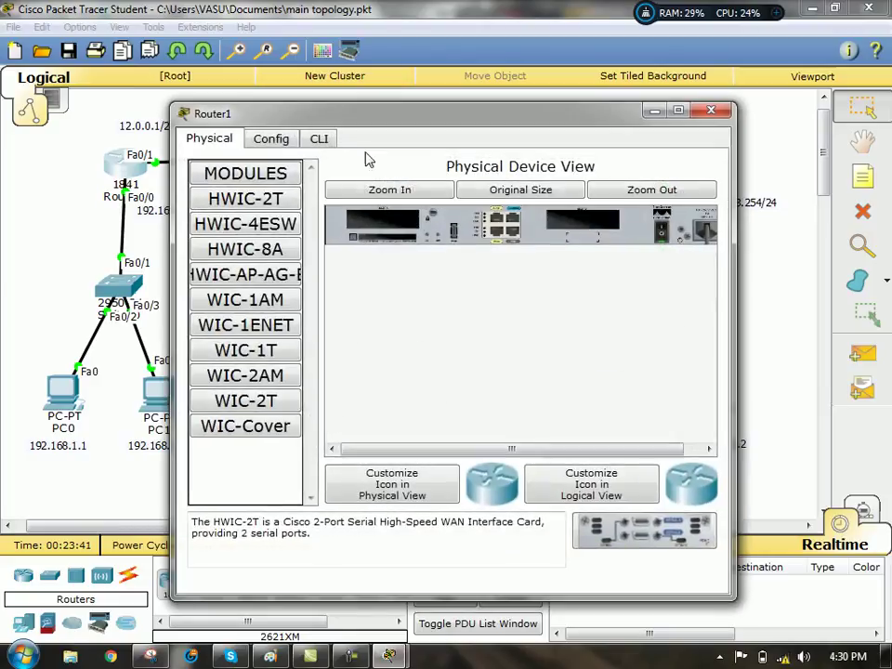
click(319, 139)
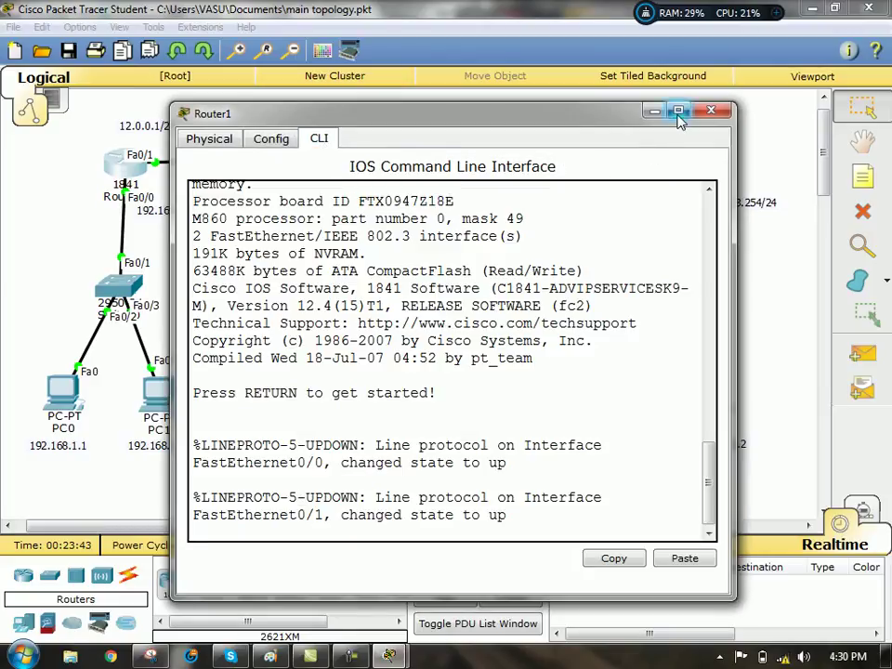
click(678, 112)
key(Return)
key(Return)
key(Return)
key(Return)
key(Return)
key(Return)
key(Return)
key(Return)
key(Return)
key(Return)
key(Return)
key(Return)
key(Return)
key(Return)
key(Return)
key(Return)
key(Return)
key(Return)
key(Return)
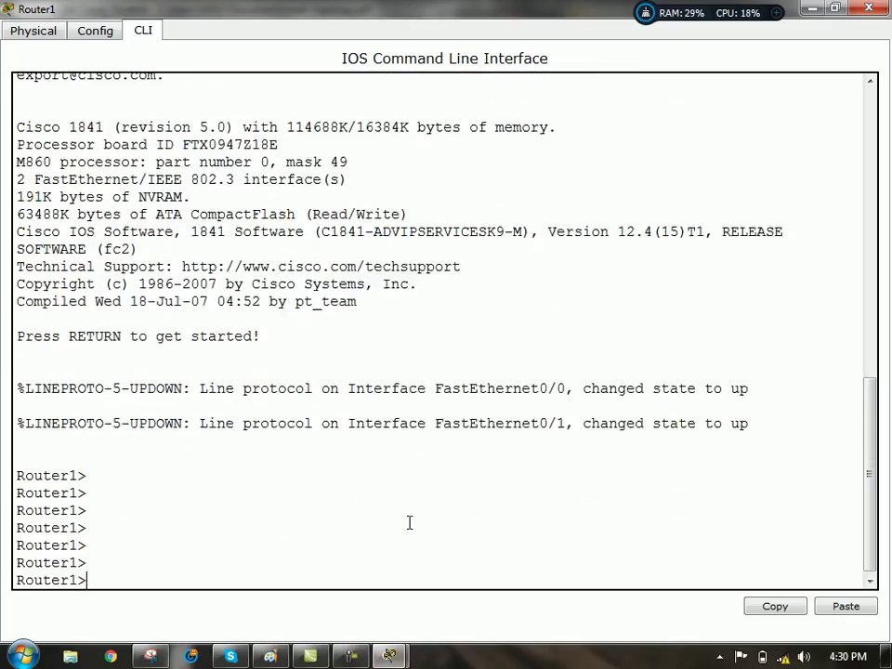
text(en)
key(Return)
key(Return)
key(Return)
key(Return)
text(conf)
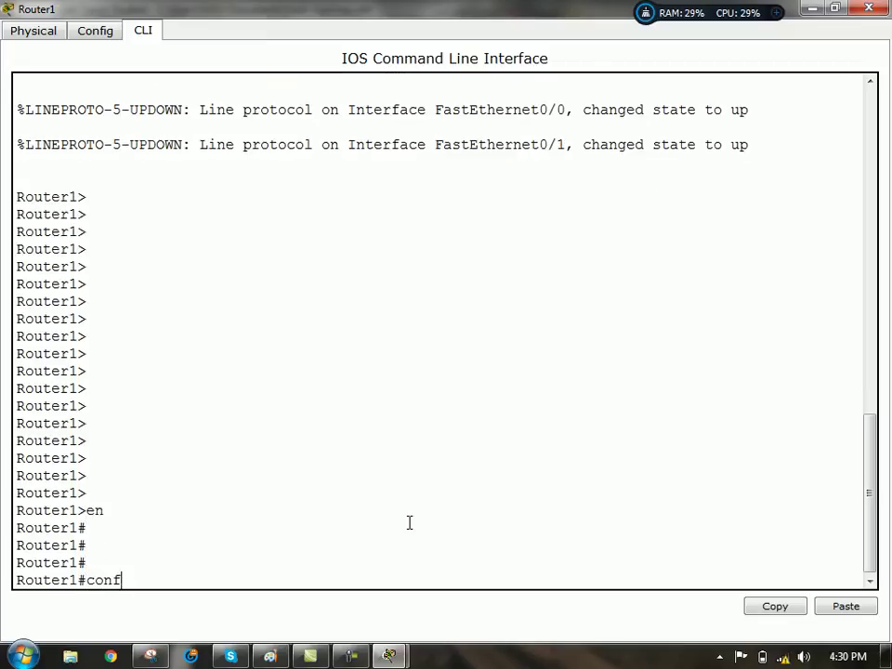
text(nt)
key(Return)
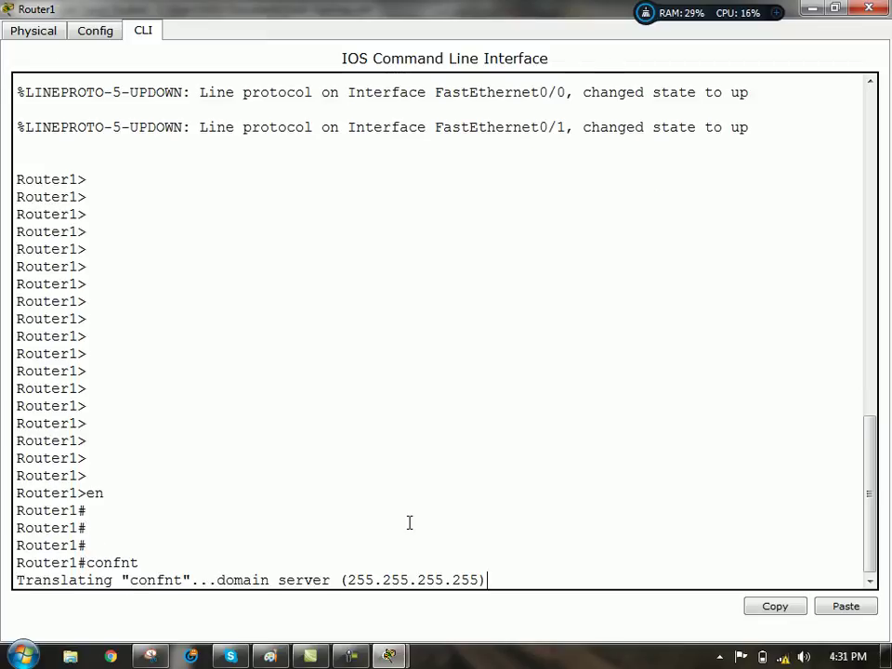
key(ctrl+shift+6)
key(Return)
key(Return)
key(Return)
key(Return)
key(Return)
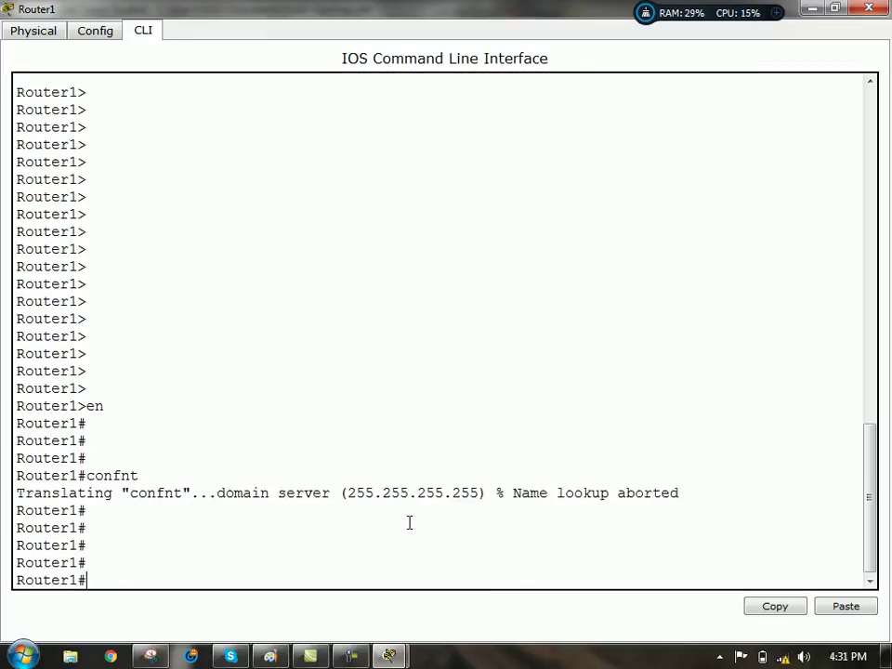
- Add the default route 0.0.0.0 0.0.0.0 via 12.0.0.2 in global config and close the window
text(conf t)
key(Return)
key(Return)
key(Return)
key(Return)
text(ip route )
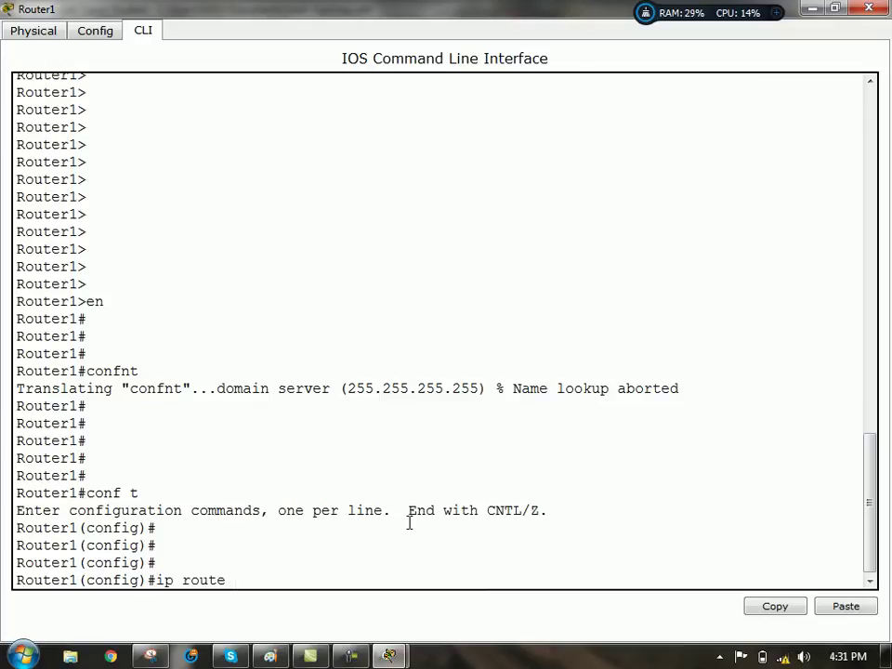
text(0.0.0.00)
key(BackSpace)
text(0.0.0.0 192.168.101)
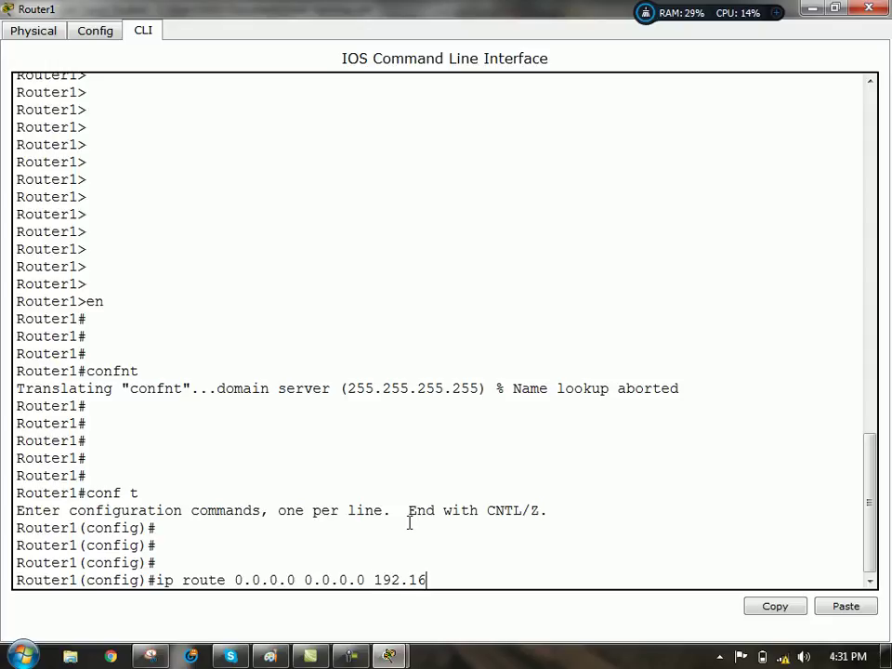
key(BackSpace)
key(BackSpace)
key(BackSpace)
key(BackSpace)
key(BackSpace)
key(BackSpace)
key(BackSpace)
key(BackSpace)
key(BackSpace)
key(BackSpace)
text(2.0.0.2)
key(Return)
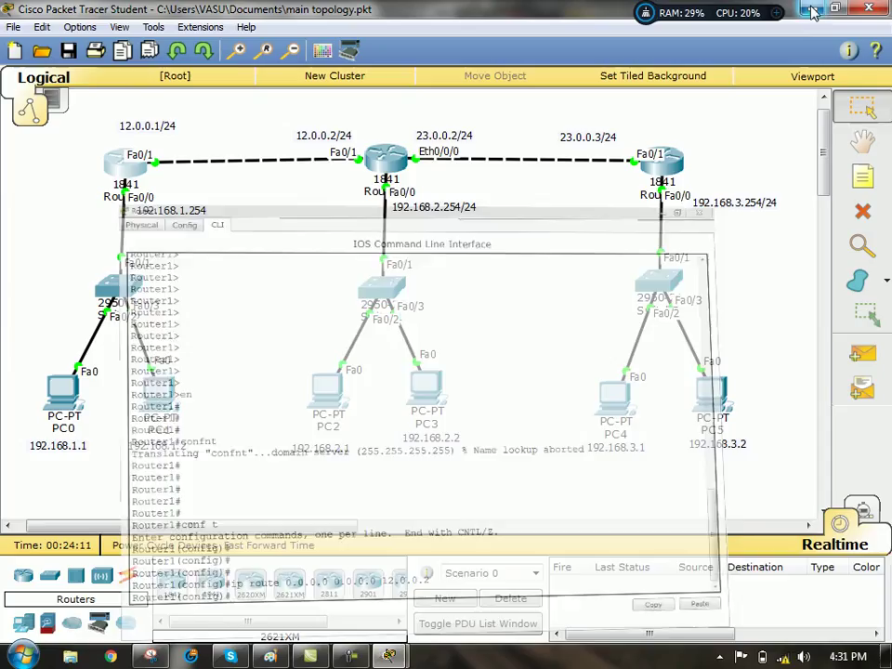
key(alt+F4)
- Open Router2's CLI and add the static route 192.168.1.0 255.255.255.0 via 12.0.0.1
click(391, 176)
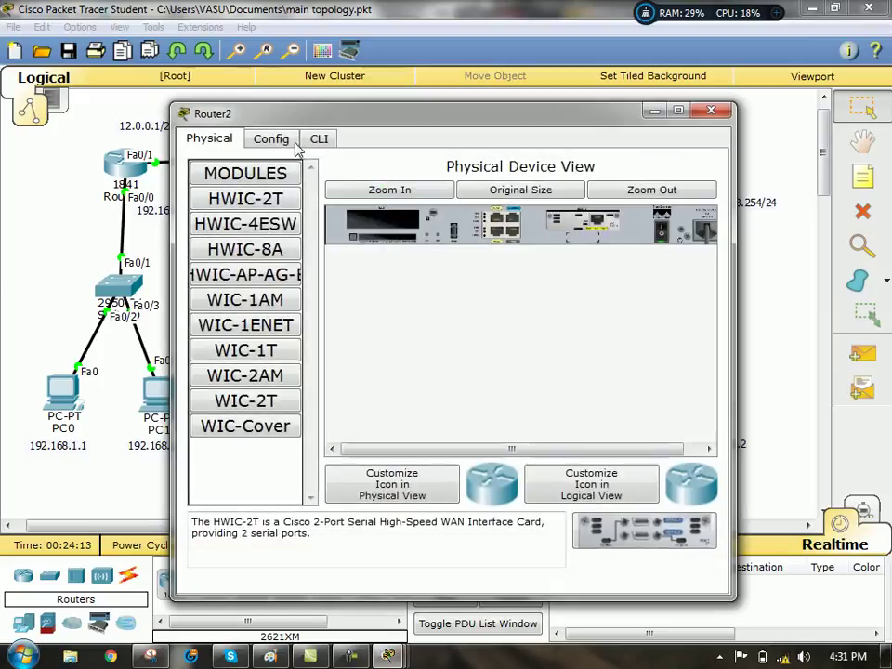
click(318, 142)
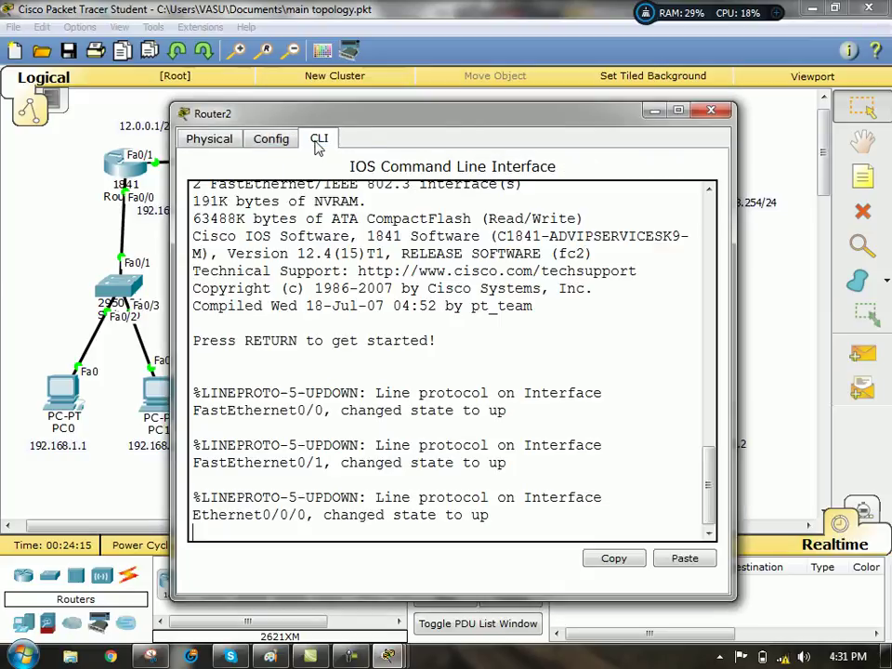
key(Return)
key(Return)
key(Return)
key(Return)
key(Return)
text(en)
key(Return)
key(Return)
key(Return)
text(conf t)
key(Return)
key(Return)
key(Return)
key(Return)
text(ig)#ip )
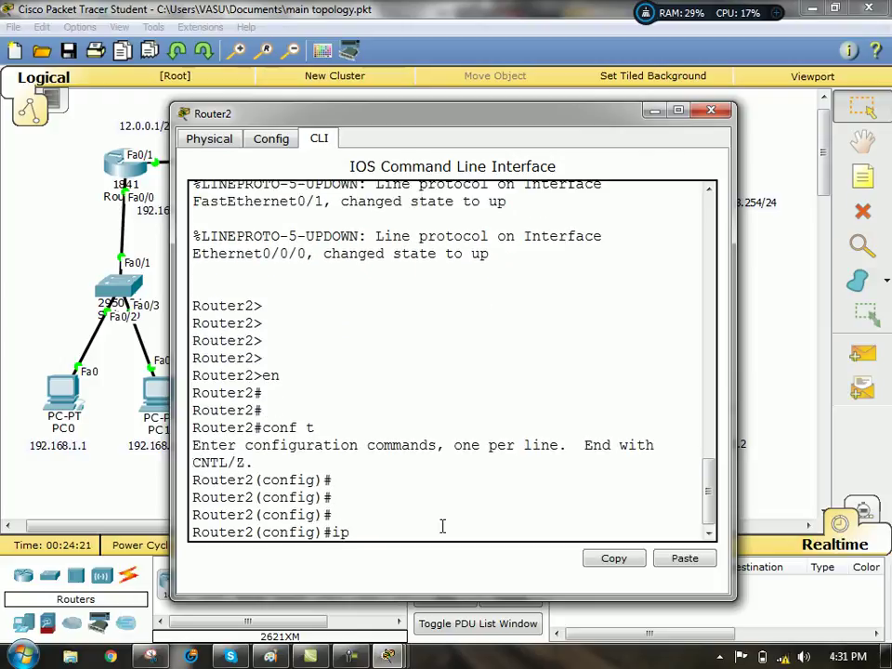
text(route 192.168.1.0 )
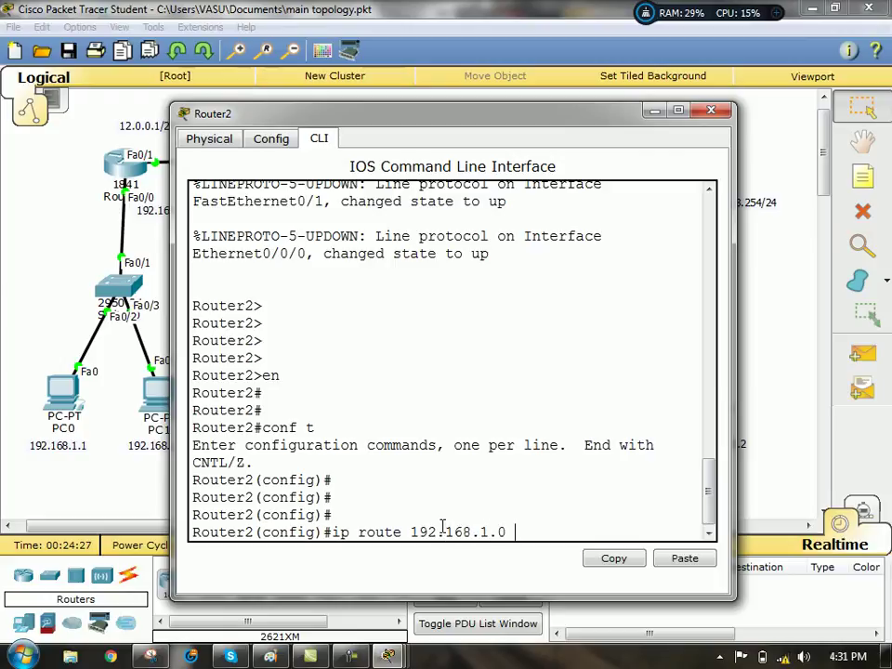
text(255.2)
text(55.255.255.0)
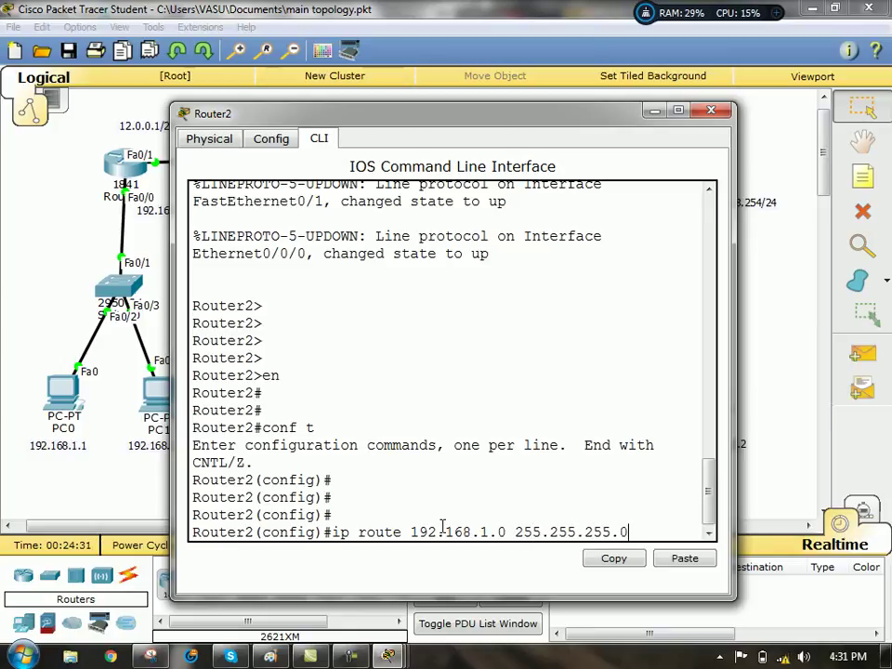
text( 12.0.0.1)
key(Return)
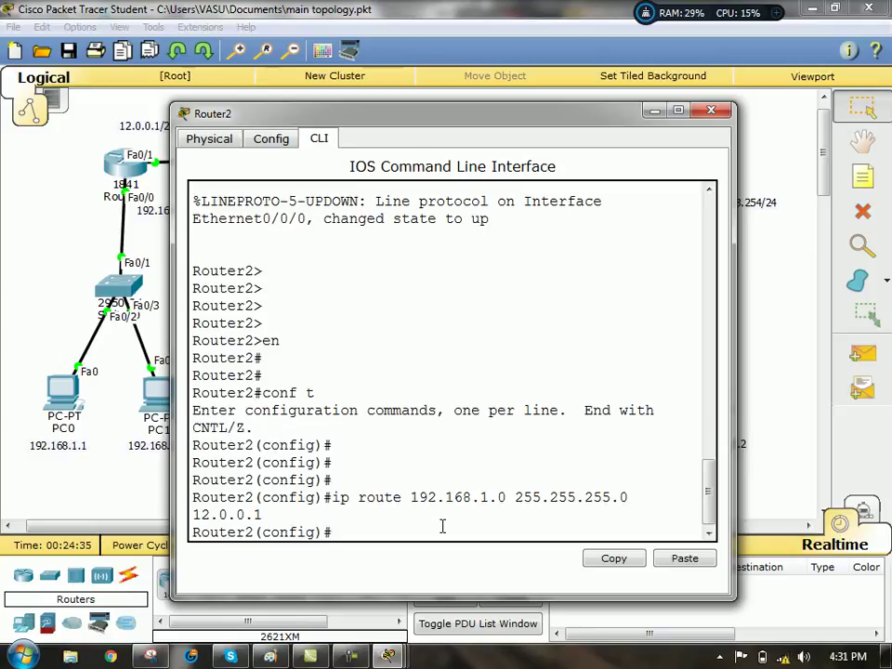
- Edit the recalled command into route 192.168.3.0 255.255.255.0 via 23.0.0.3 and submit it
key(Up)
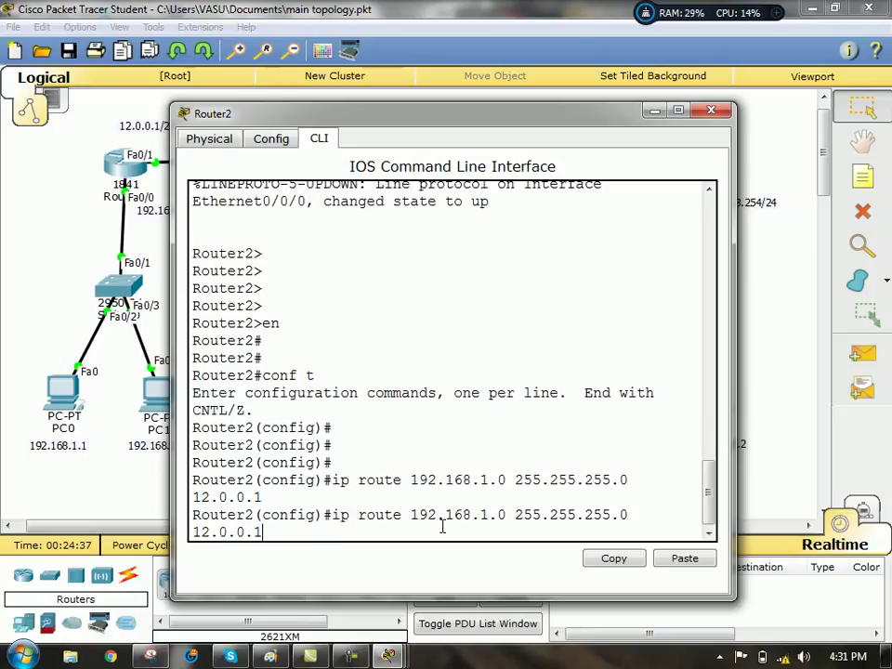
key(BackSpace)
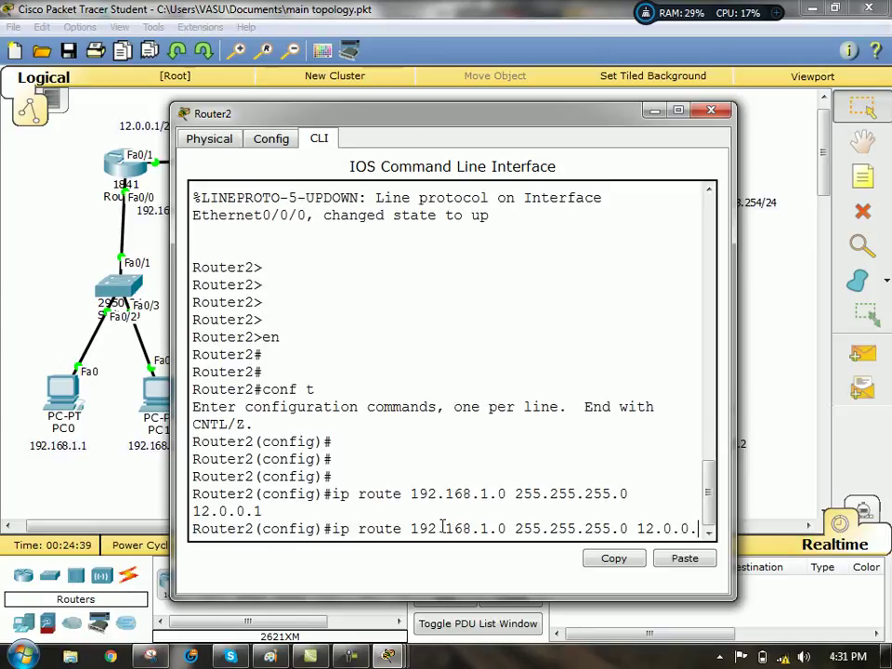
click(682, 111)
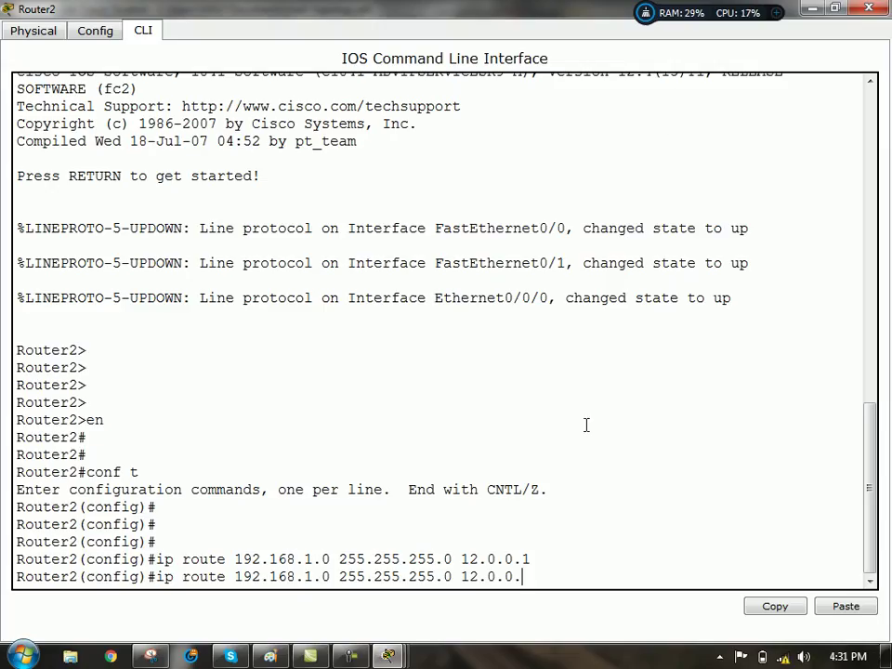
text(3)
key(Left)
key(Left)
key(BackSpace)
text(3)
key(Left)
key(Left)
key(Left)
key(Left)
key(Left)
key(Left)
key(Left)
key(Left)
key(Left)
key(Left)
key(Left)
key(Left)
key(Left)
key(BackSpace)
text(3)
key(End)
key(Return)
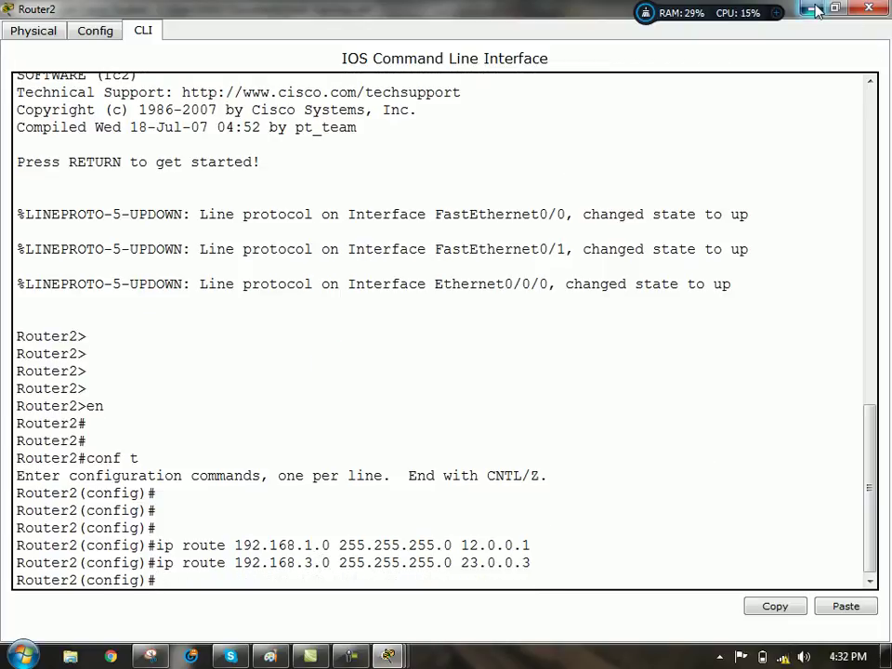
click(811, 8)
- Open Router3's CLI full screen and enter global configuration mode
click(664, 156)
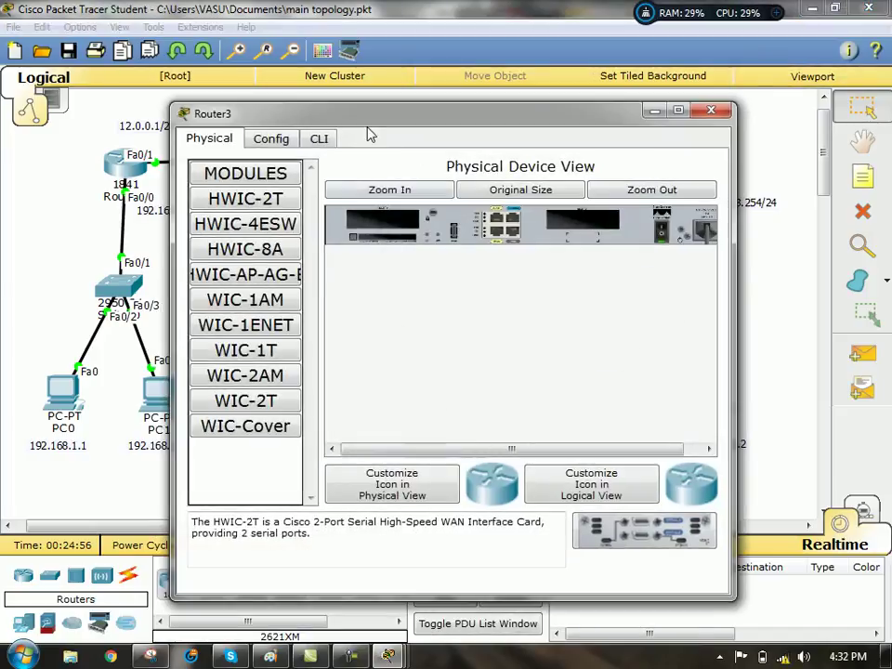
click(318, 139)
click(678, 111)
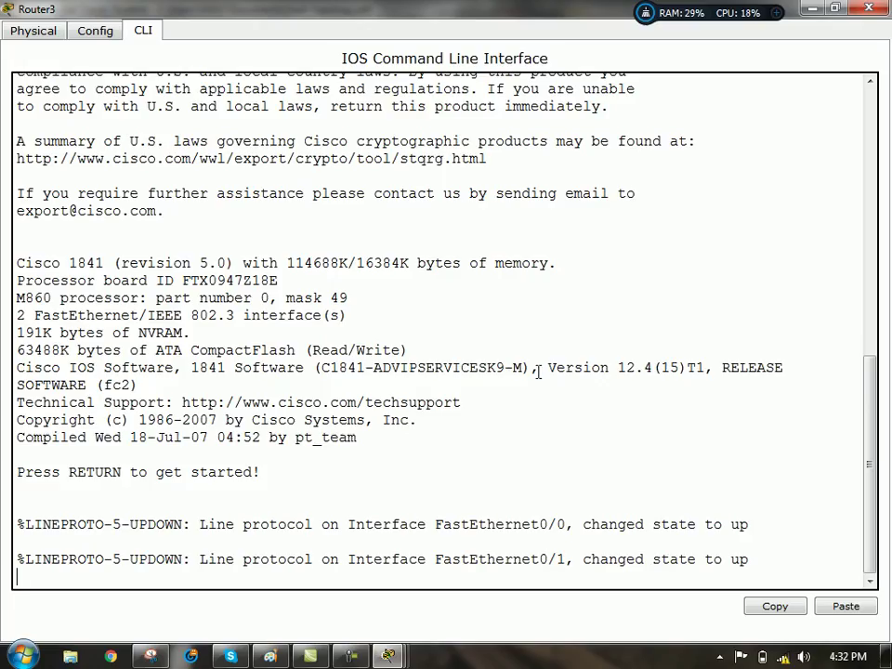
key(Return)
key(Return)
key(Return)
key(Return)
text(en)
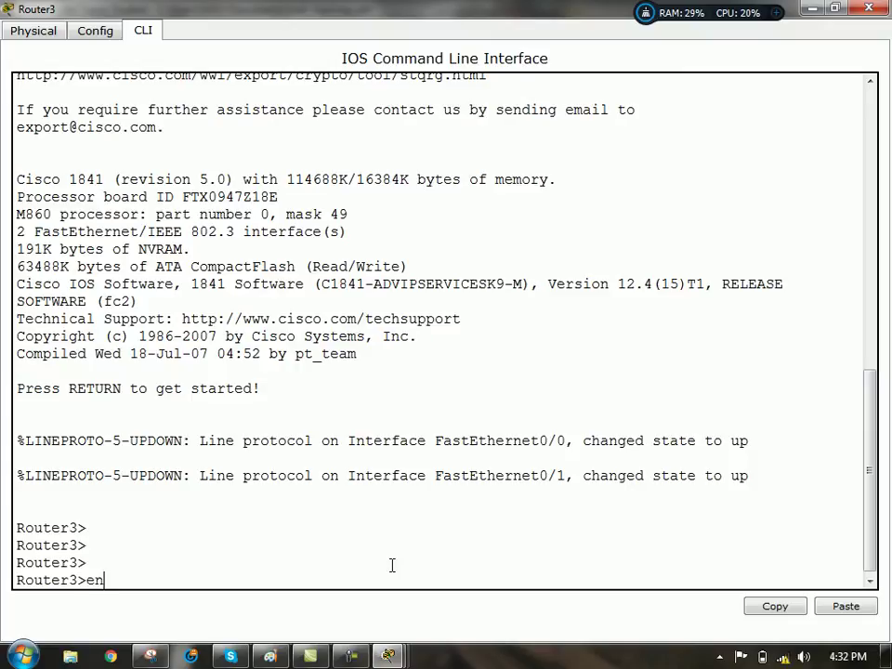
key(Return)
key(Return)
key(Return)
text(conf t)
key(Return)
key(Return)
key(Return)
key(Return)
- Add the default route 0.0.0.0 0.0.0.0 via 23.0.0.2 and close the window
text(ip routee)
key(BackSpace)
key(BackSpace)
text(0.0.0.)
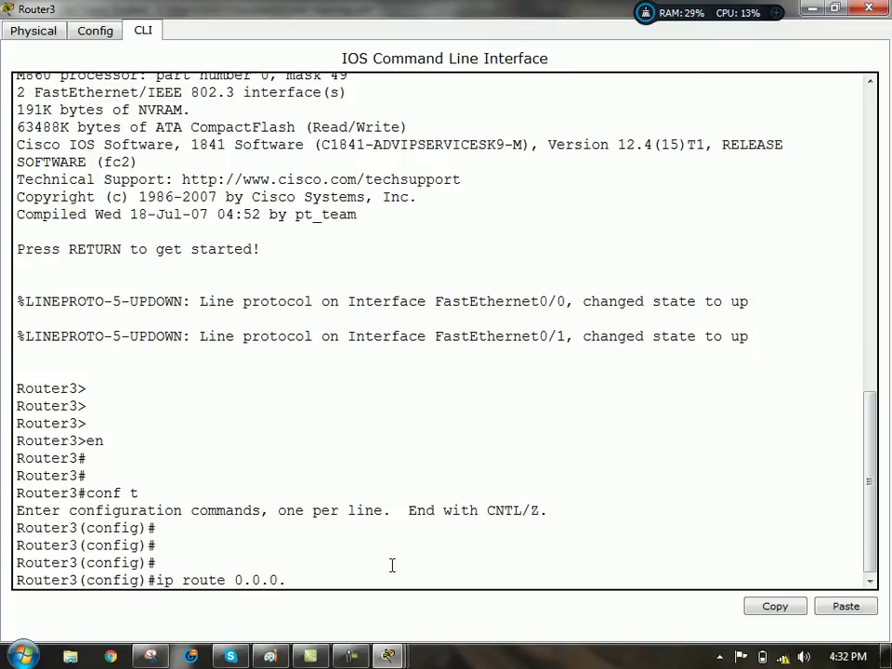
text(0 0.0.0.0 23.0.0.2)
key(Return)
key(Return)
key(Return)
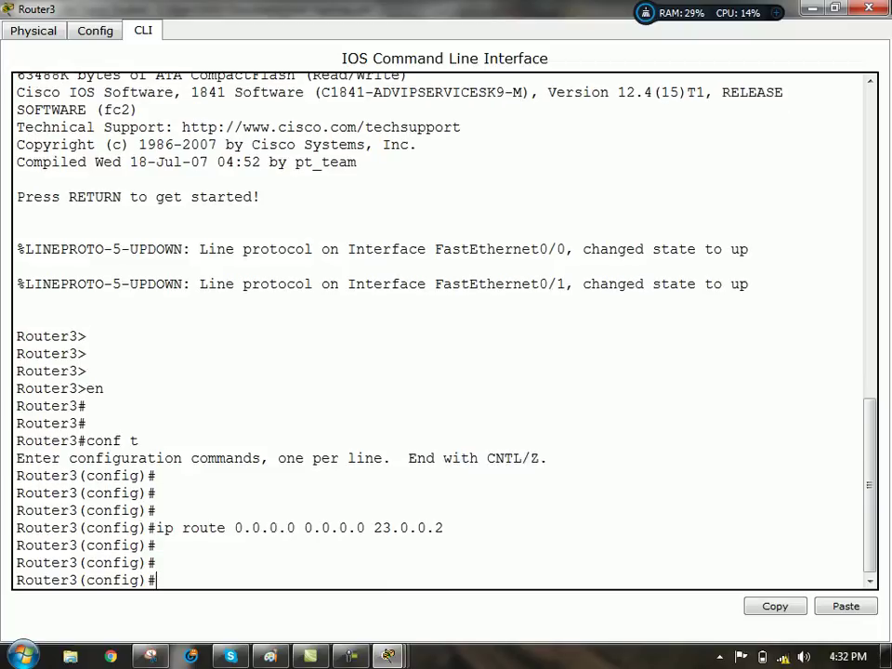
key(alt+F4)
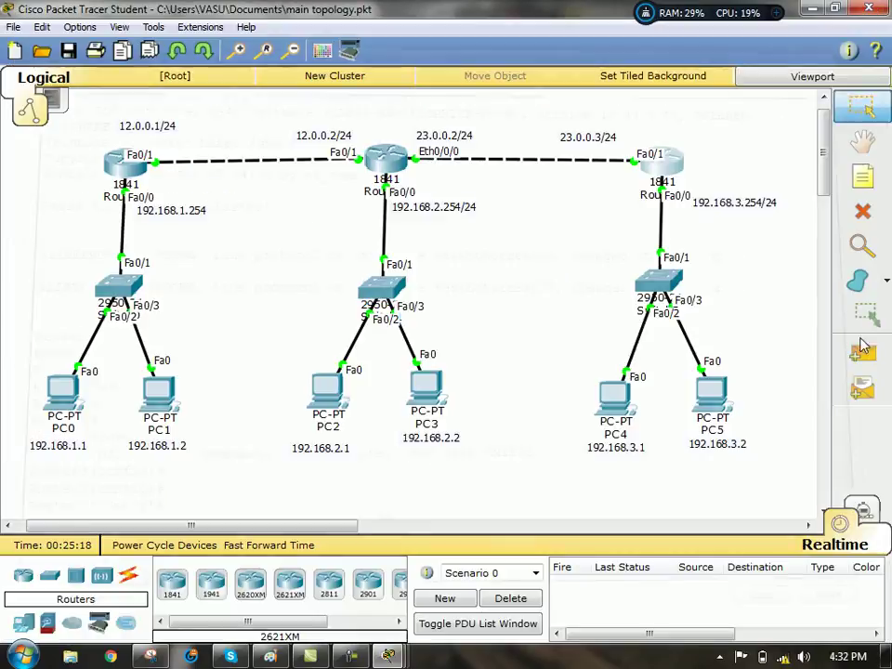
- Add several simple PDU pings from PC5 to PC0
click(711, 388)
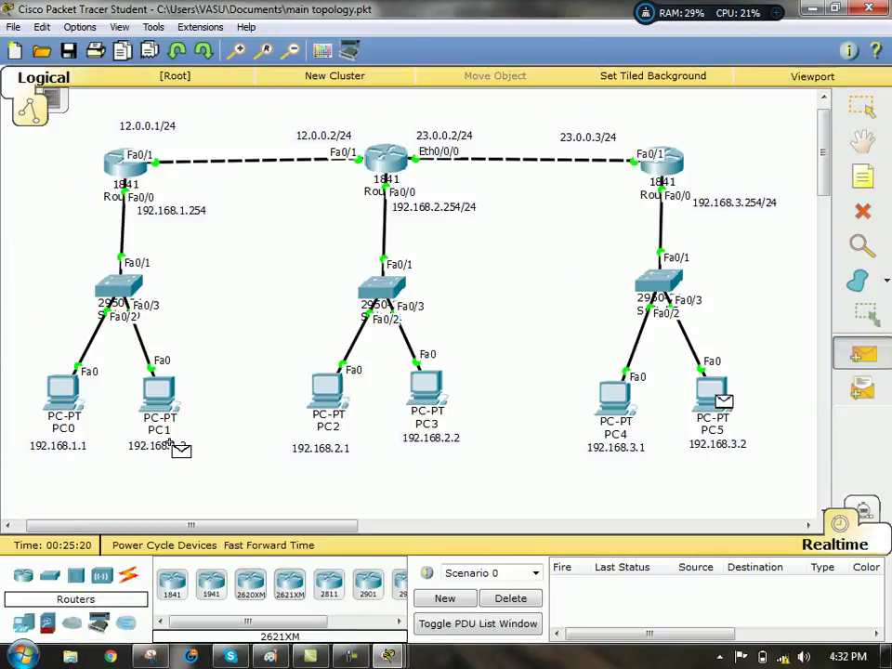
click(65, 386)
click(862, 354)
click(723, 390)
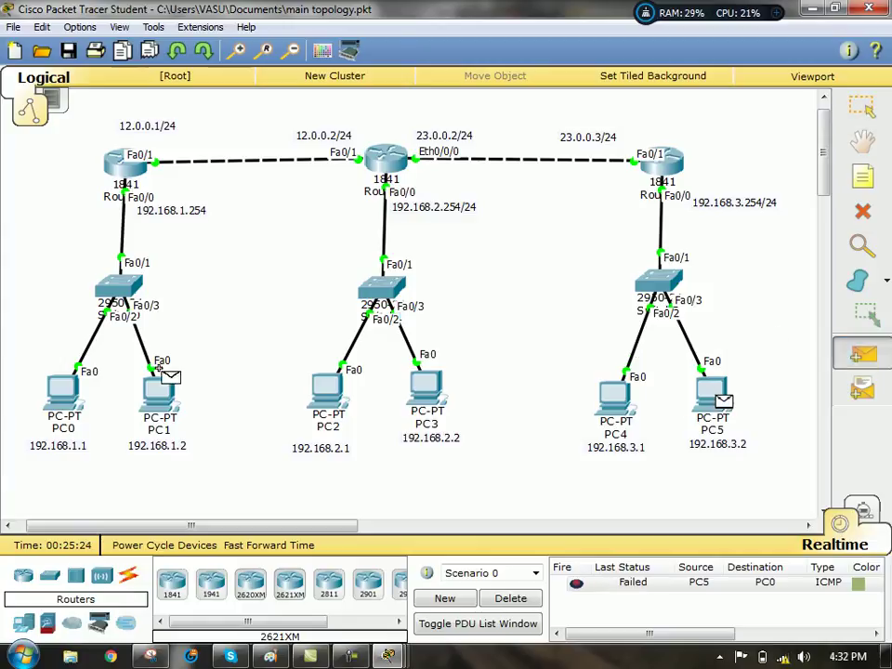
click(61, 396)
click(863, 354)
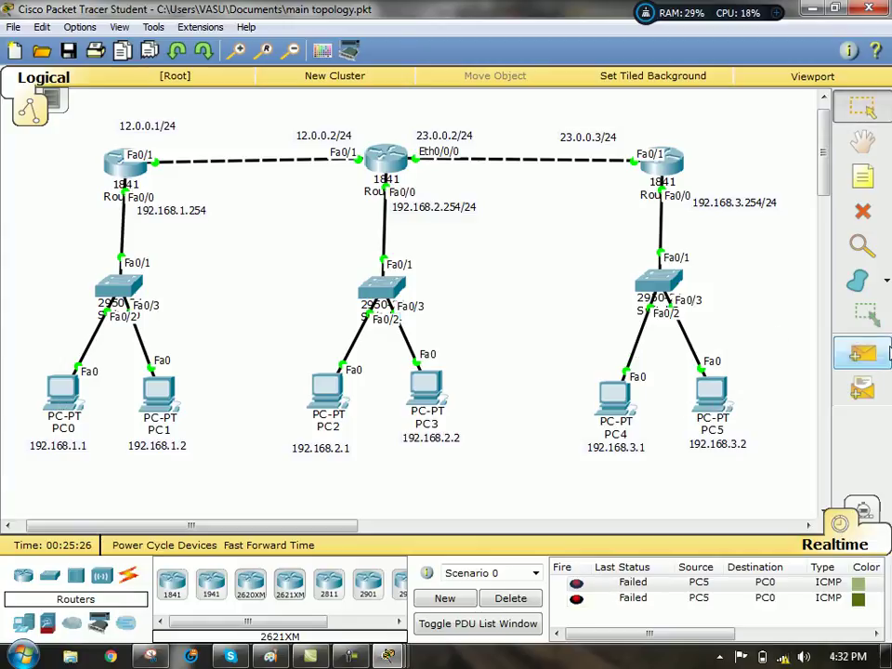
click(716, 395)
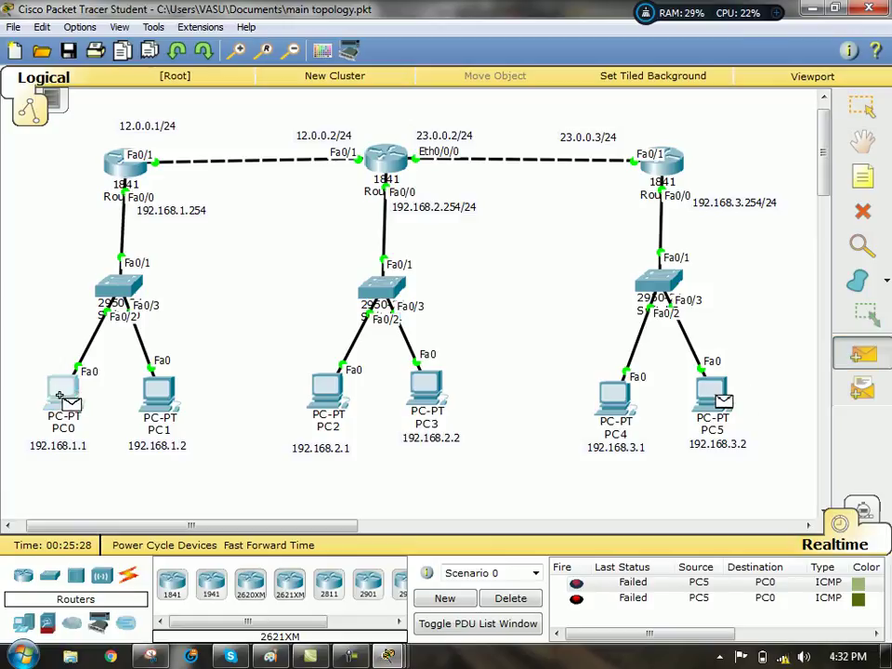
click(61, 391)
click(863, 355)
click(715, 395)
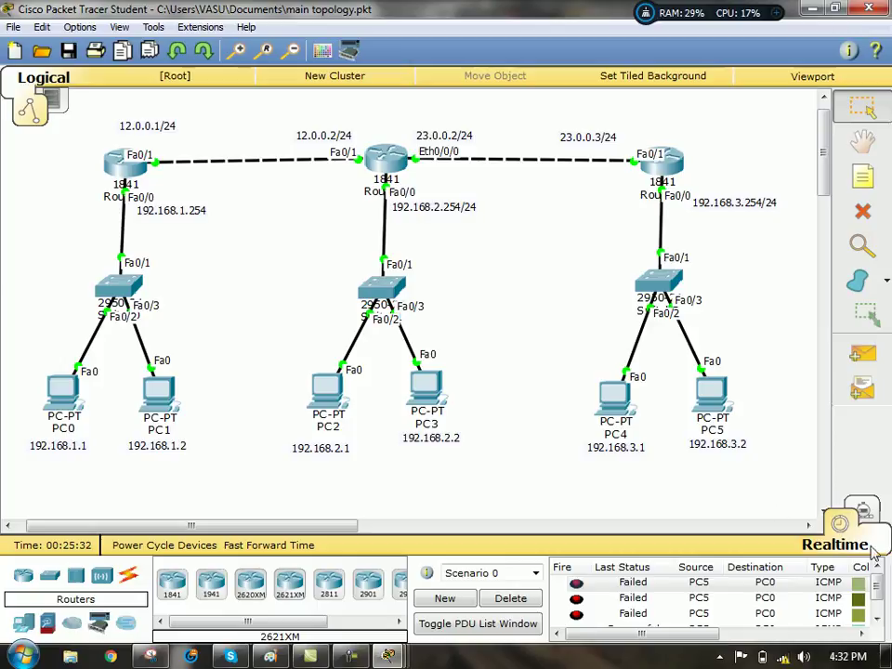
- Add several simple PDU pings from PC4 to PC3
click(862, 355)
click(624, 407)
click(426, 390)
click(862, 358)
click(606, 402)
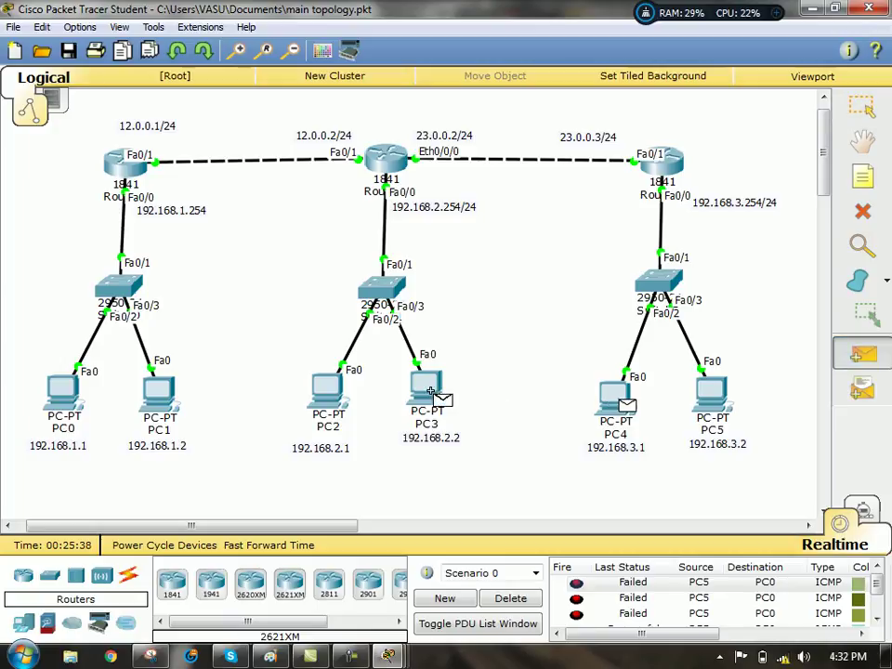
click(426, 398)
click(863, 354)
click(605, 409)
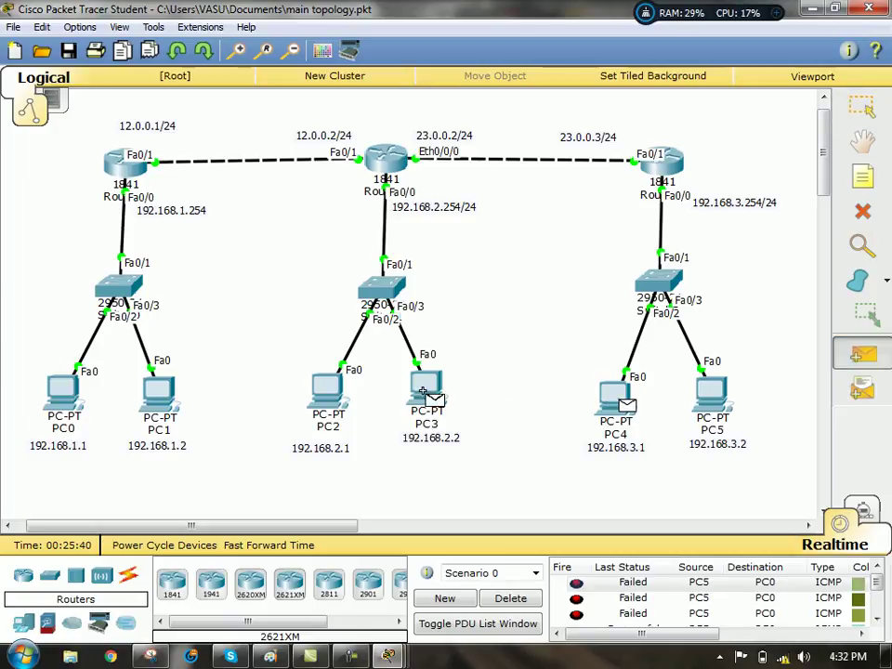
click(425, 386)
- Add two simple PDU pings from PC4 to PC2
click(862, 354)
click(619, 398)
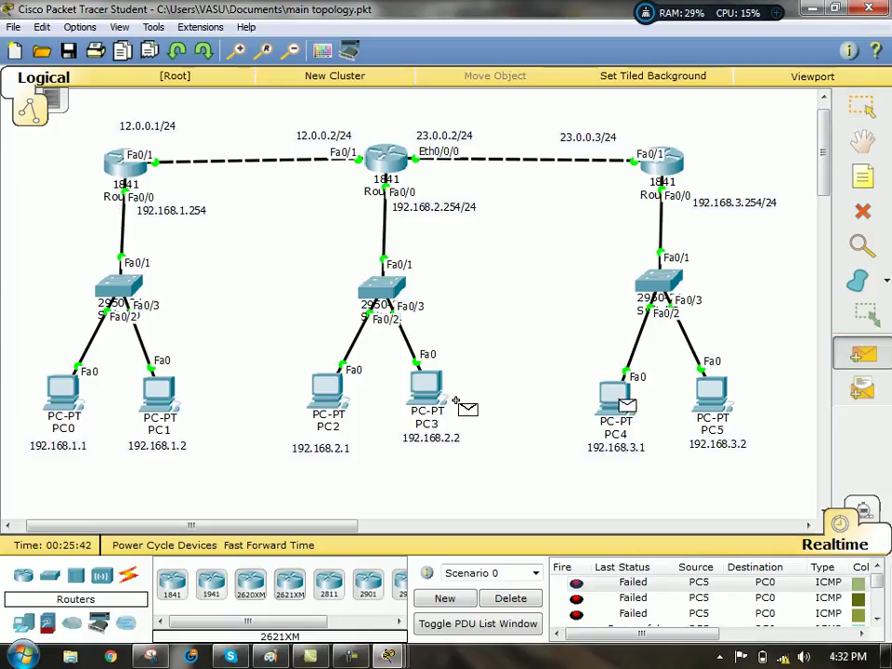
click(327, 395)
click(859, 362)
click(616, 398)
click(327, 395)
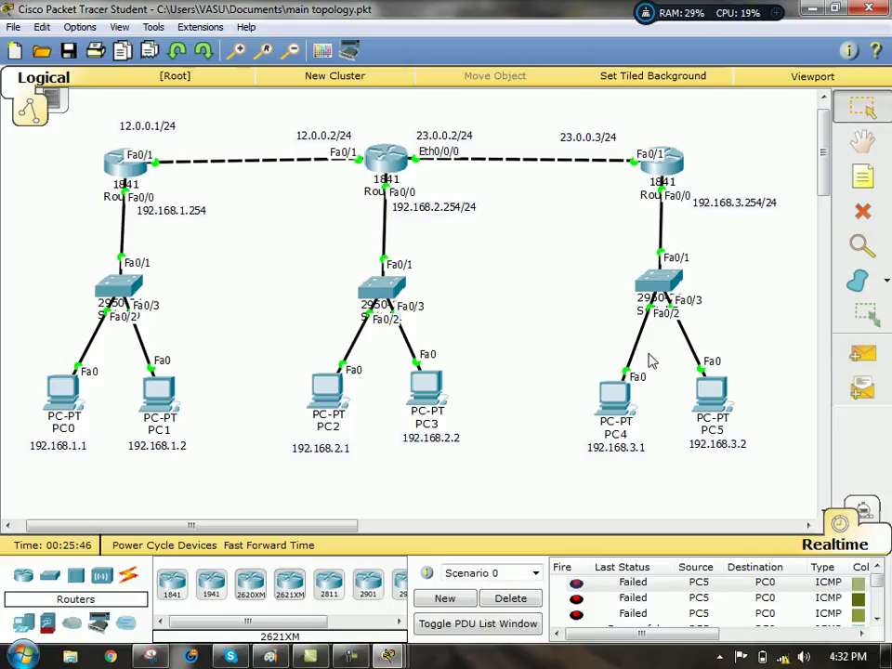
- Add PC4→PC1 and PC1→PC2 test pings, then delete all PDUs from Scenario 0
click(863, 355)
click(618, 398)
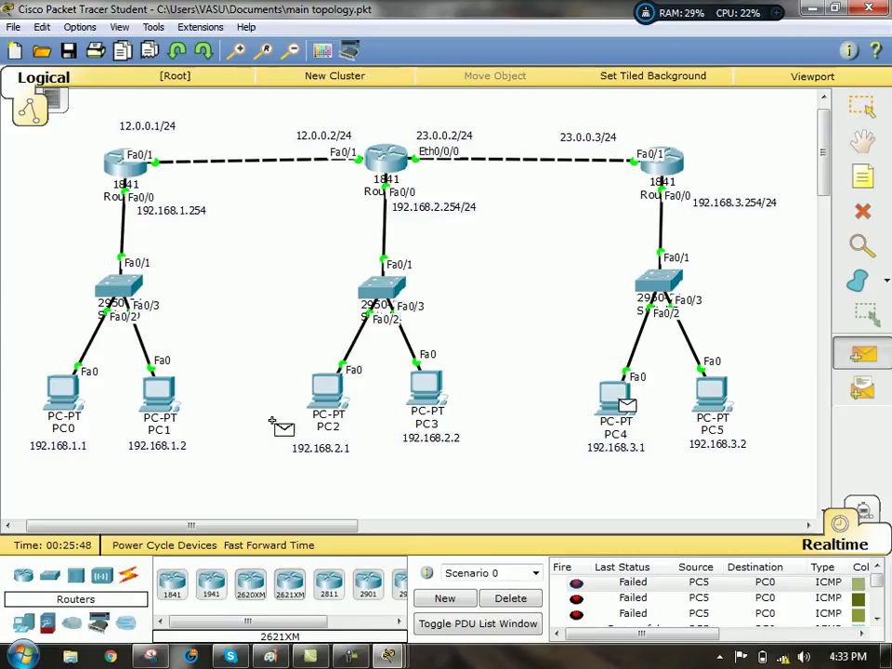
click(154, 396)
click(859, 363)
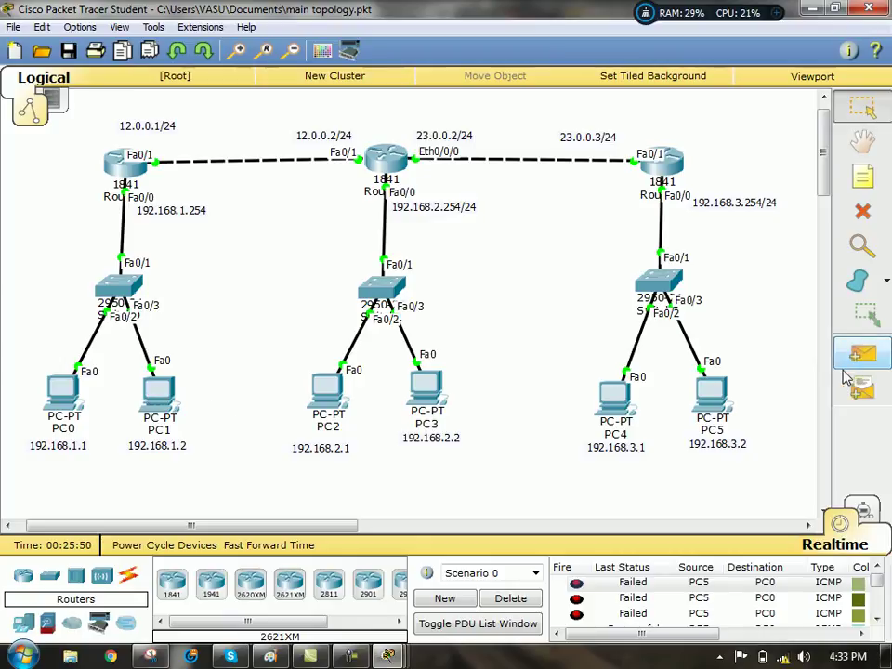
click(157, 404)
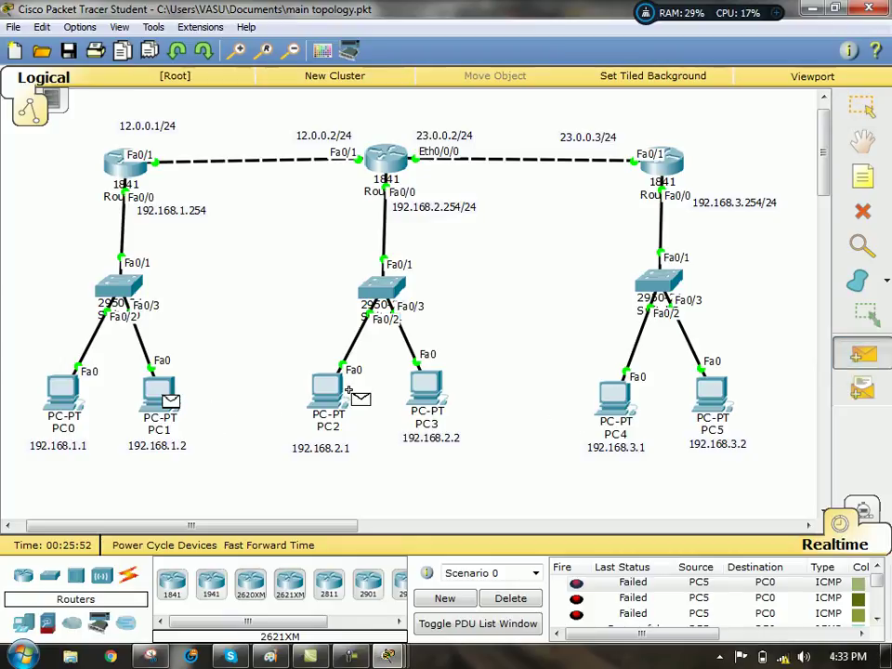
click(323, 386)
click(864, 352)
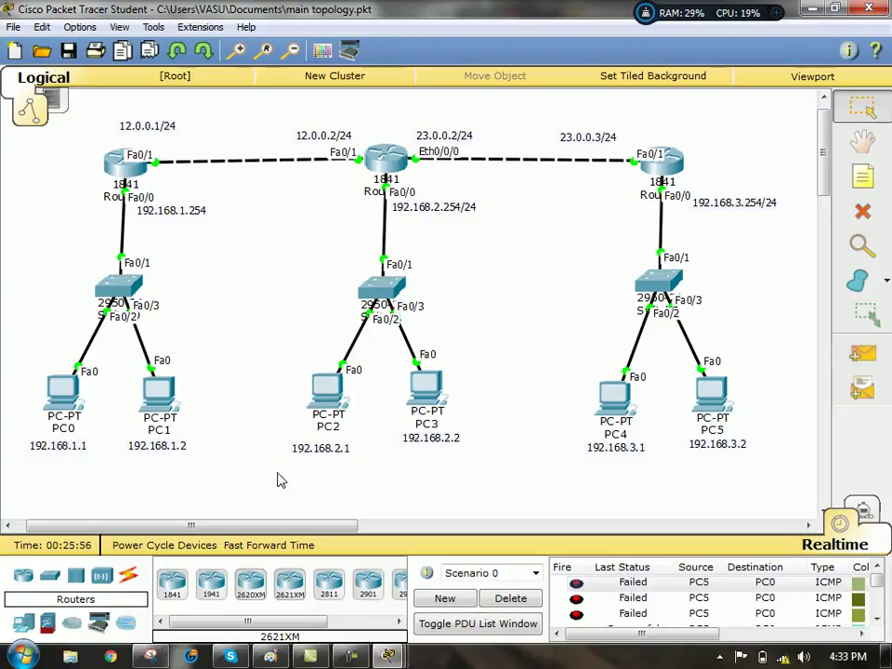
click(509, 599)
- Add Simple PDU pings PC5→PC1, PC4→PC0 and PC4→PC3
click(863, 354)
click(716, 395)
click(152, 400)
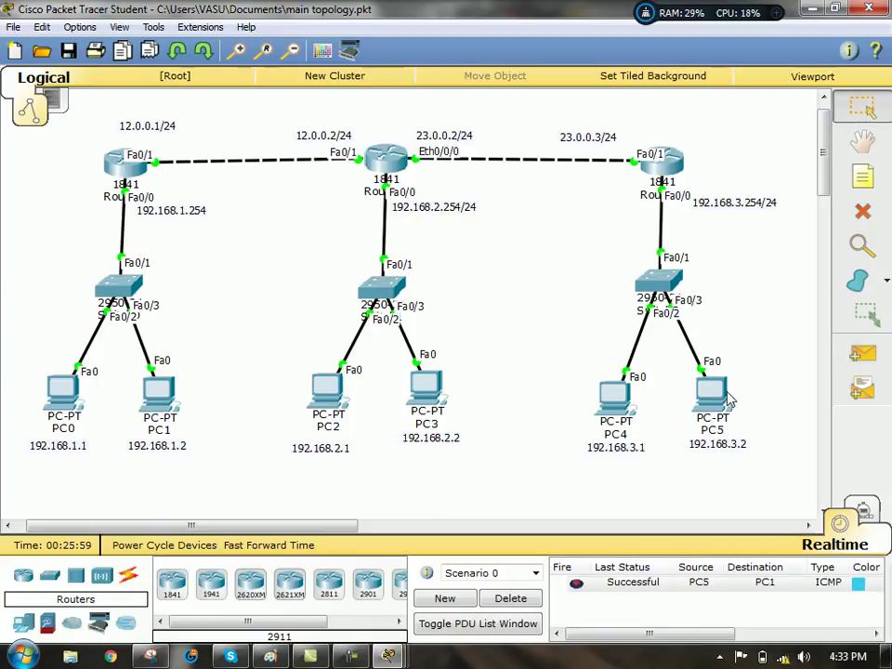
click(614, 401)
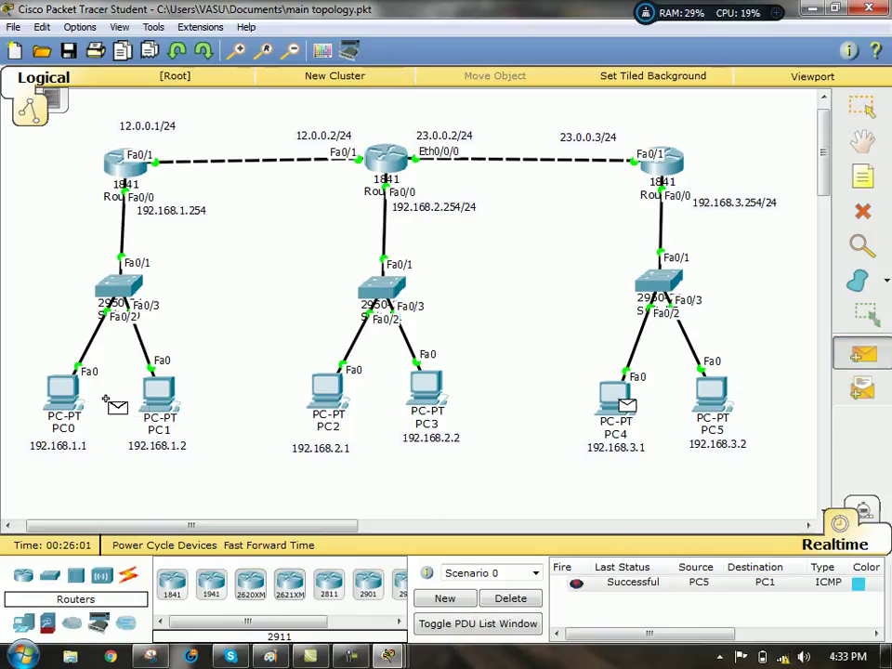
click(59, 391)
click(864, 353)
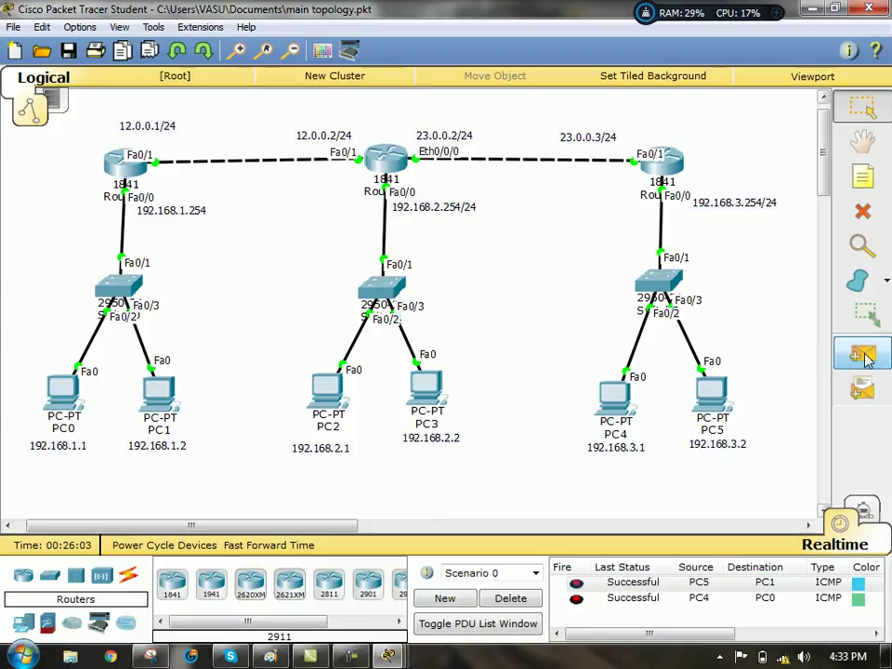
click(615, 398)
click(423, 384)
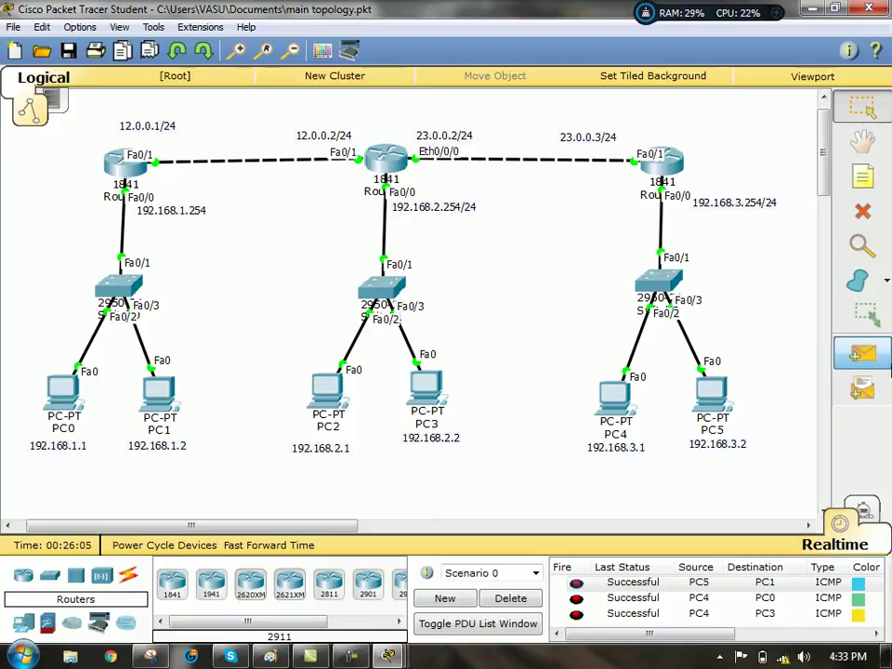
- Add more pings: PC4→PC2, PC2→PC1 and PC4→PC0 again
click(863, 354)
click(616, 394)
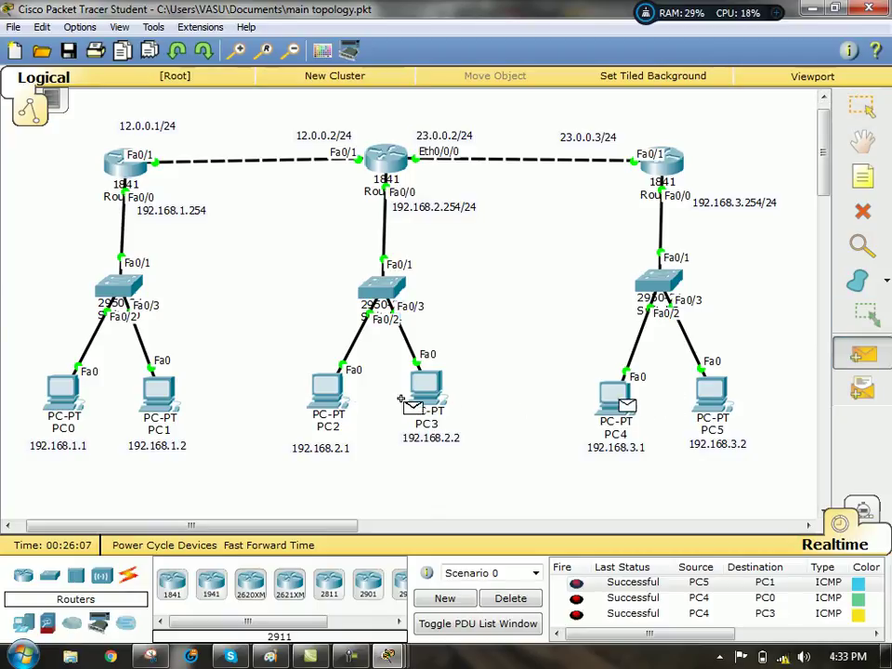
click(324, 386)
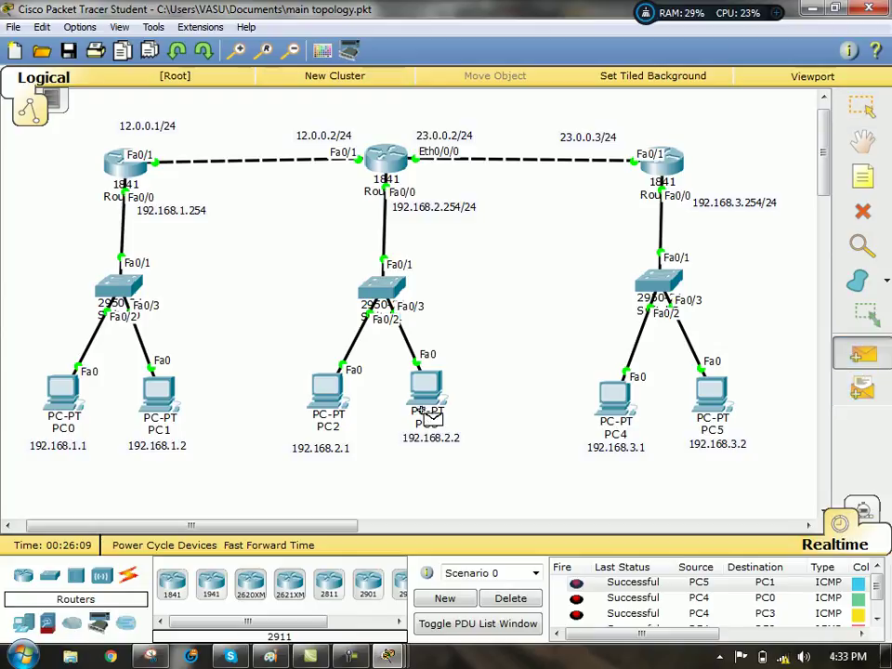
click(864, 353)
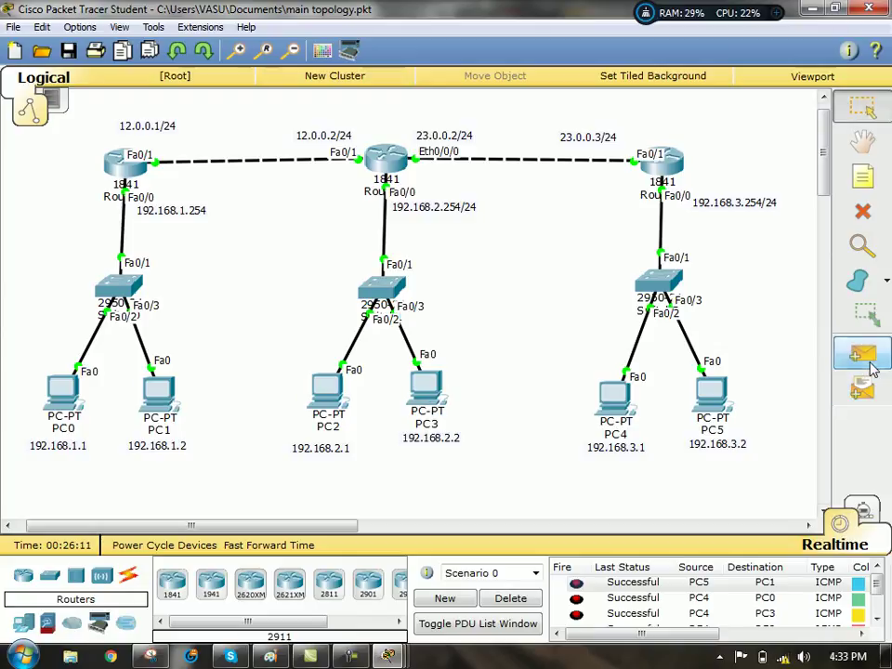
click(325, 387)
click(172, 395)
click(864, 353)
click(616, 402)
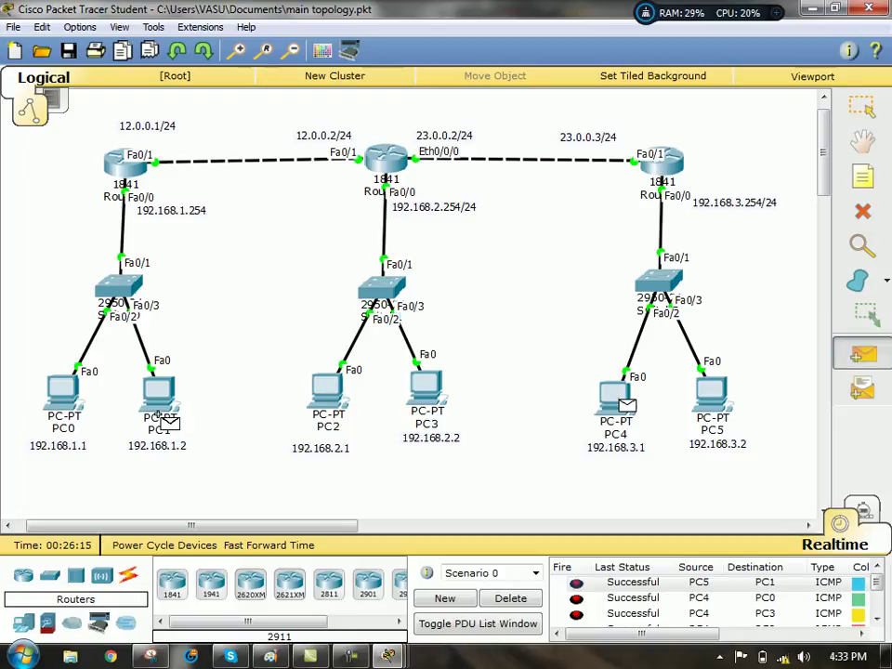
click(56, 402)
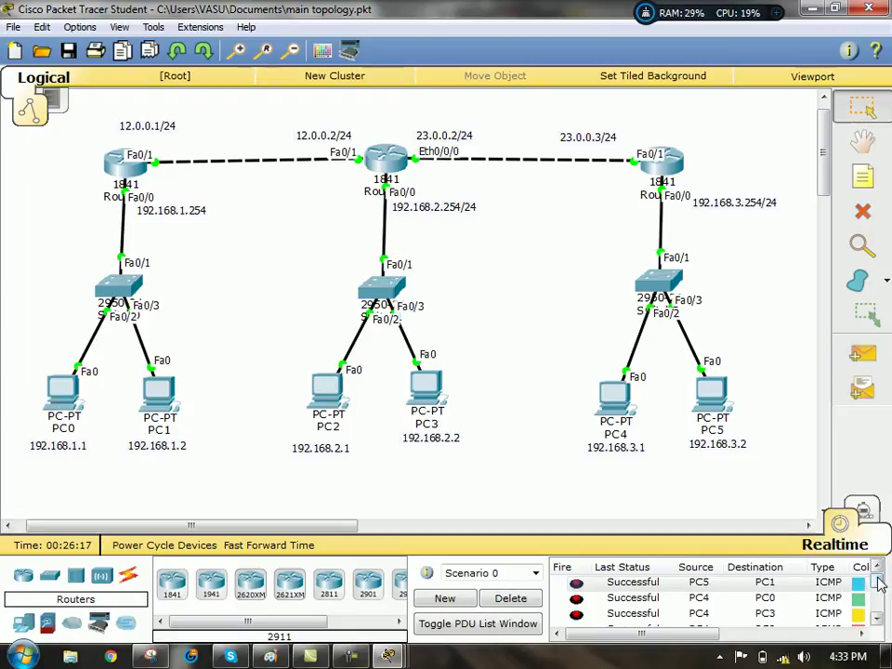
- Check that the pings show Successful, then delete all PDUs from the scenario list
click(878, 618)
click(878, 618)
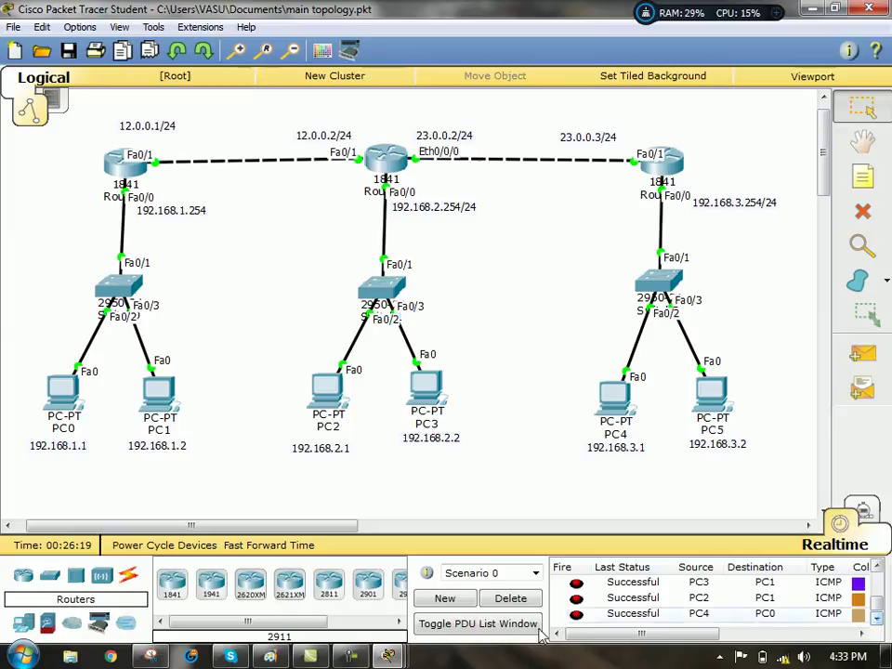
click(511, 600)
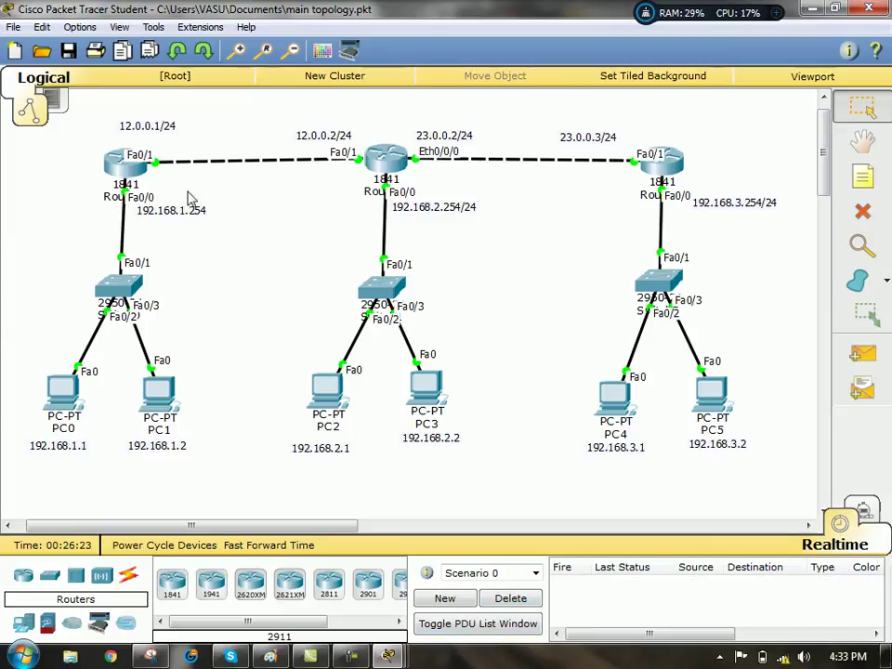
- Open Router1's CLI maximized and bring up a fresh configuration prompt
click(127, 183)
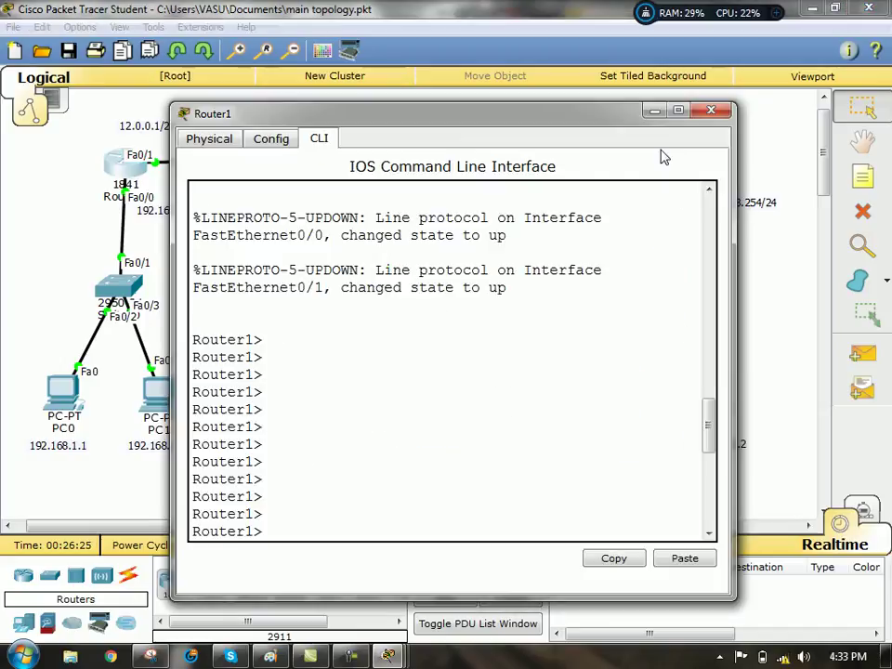
click(680, 113)
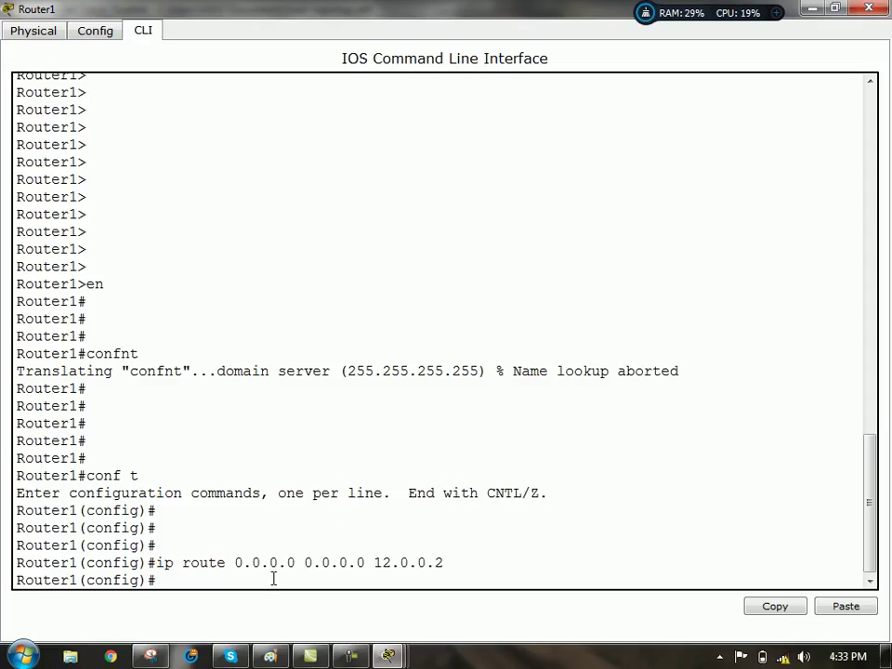
key(Return)
key(Return)
key(Return)
key(Return)
key(Return)
key(Return)
key(Return)
key(Return)
key(Return)
key(Return)
key(Return)
key(Return)
key(Return)
key(Return)
key(Return)
key(Return)
key(Return)
key(Return)
key(Return)
key(Return)
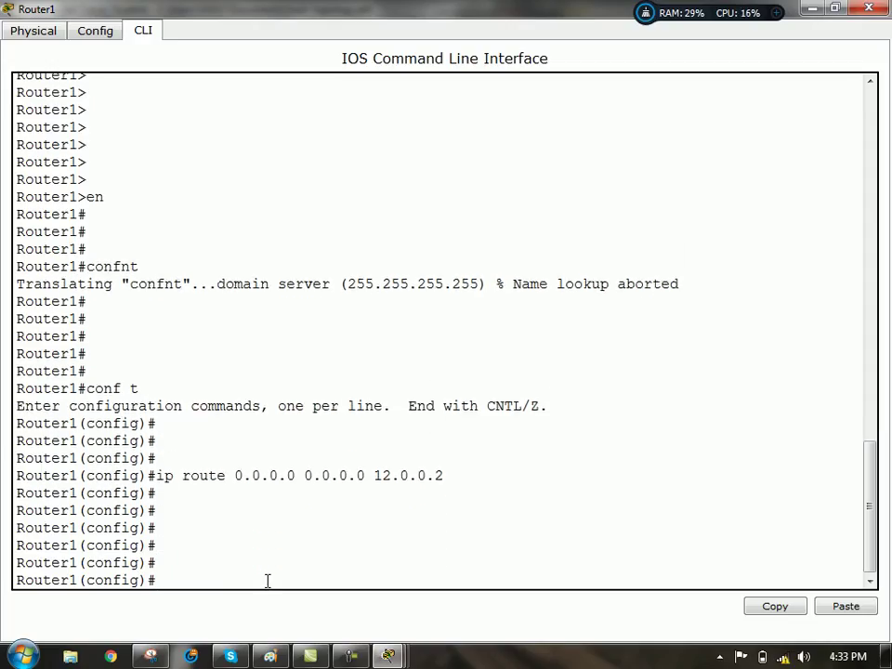
- Enter 'ip access-list extended ccna' using Tab completion and '?' help
text(ip)
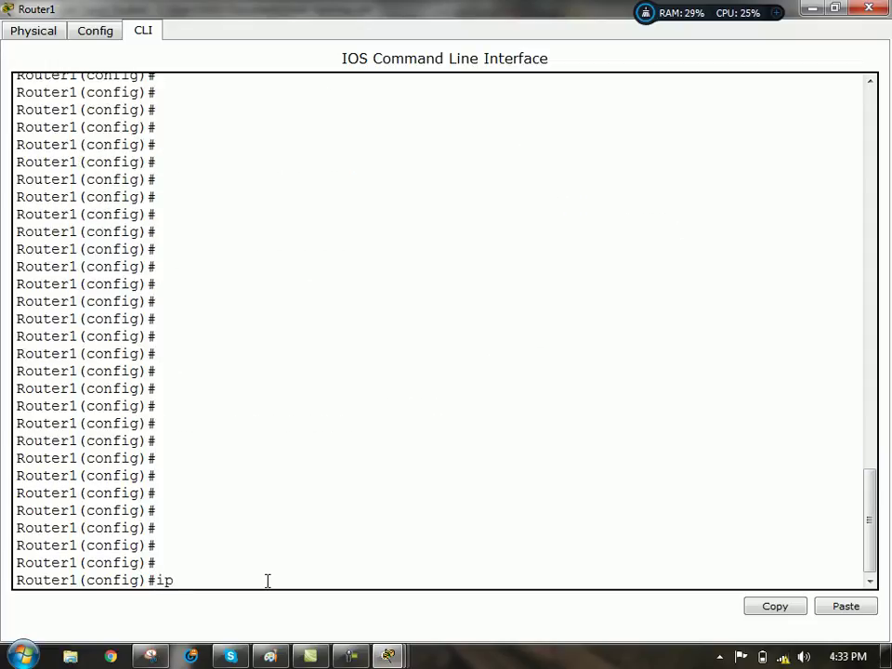
text( access)
key(Tab)
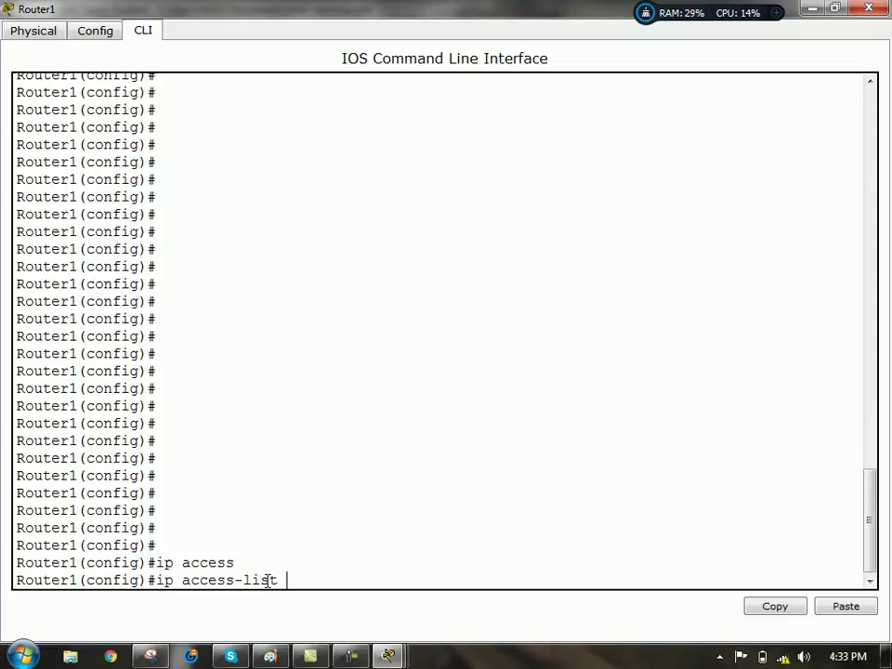
text(ex)
key(Tab)
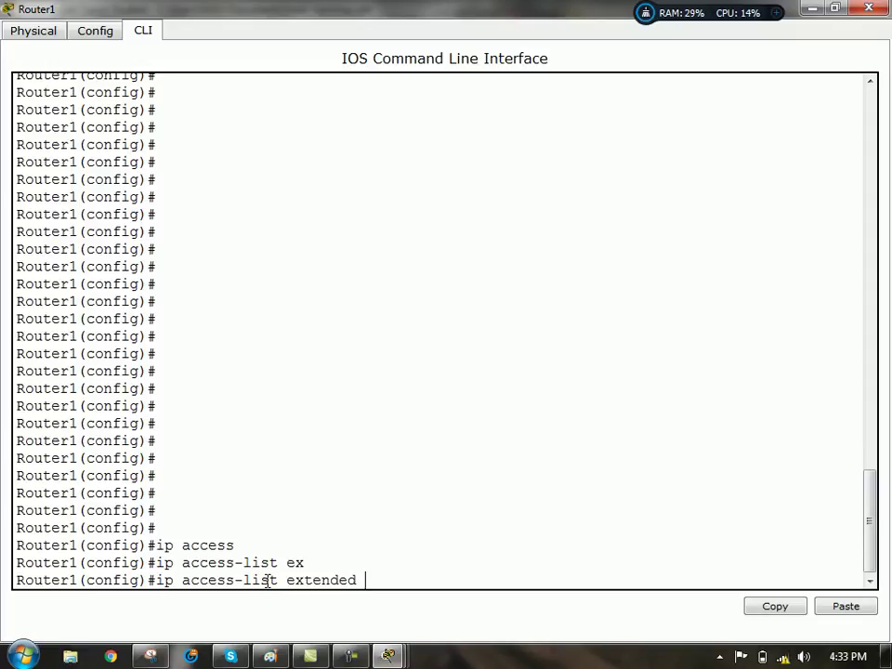
text(?)
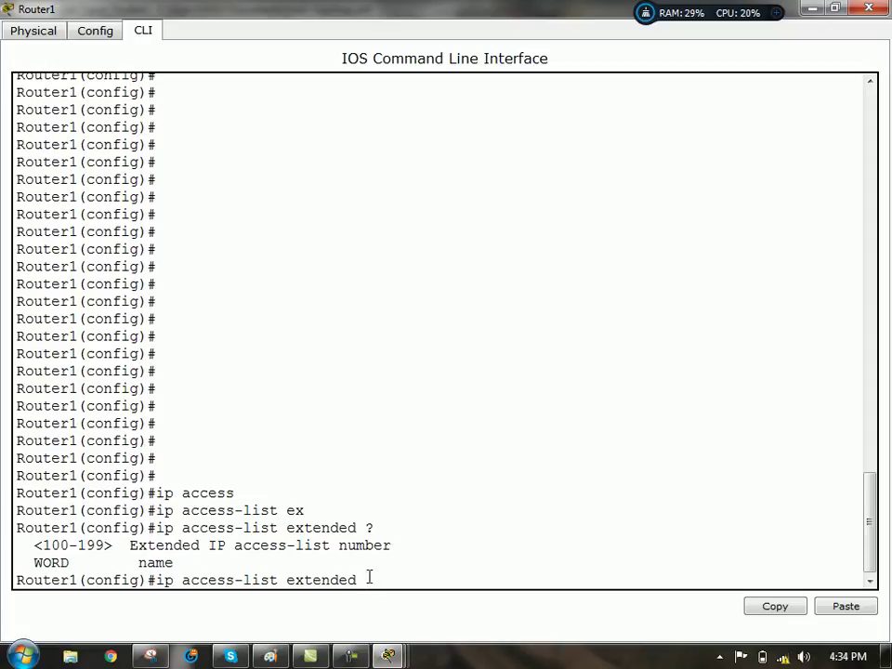
drag(288, 578, 360, 579)
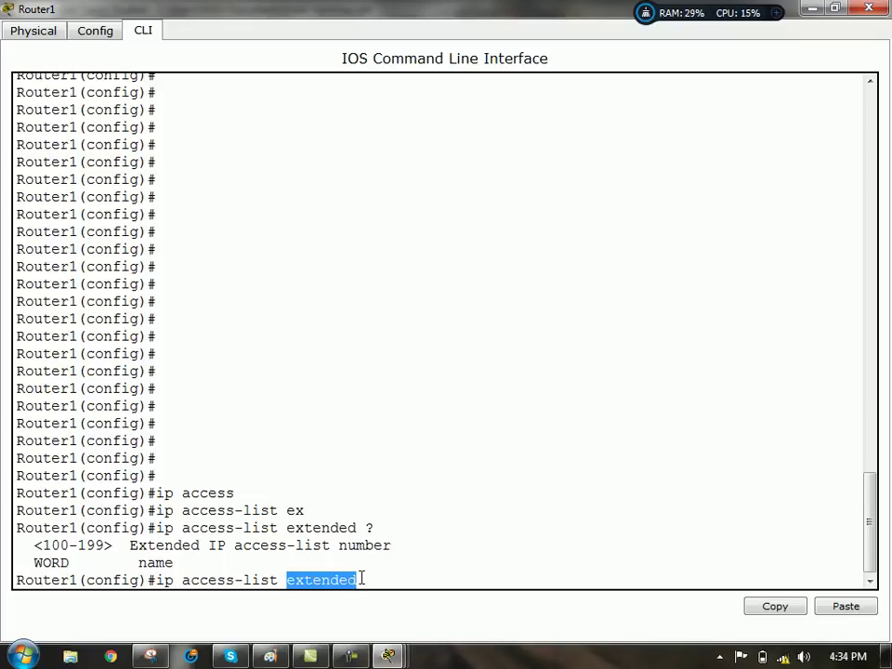
click(369, 579)
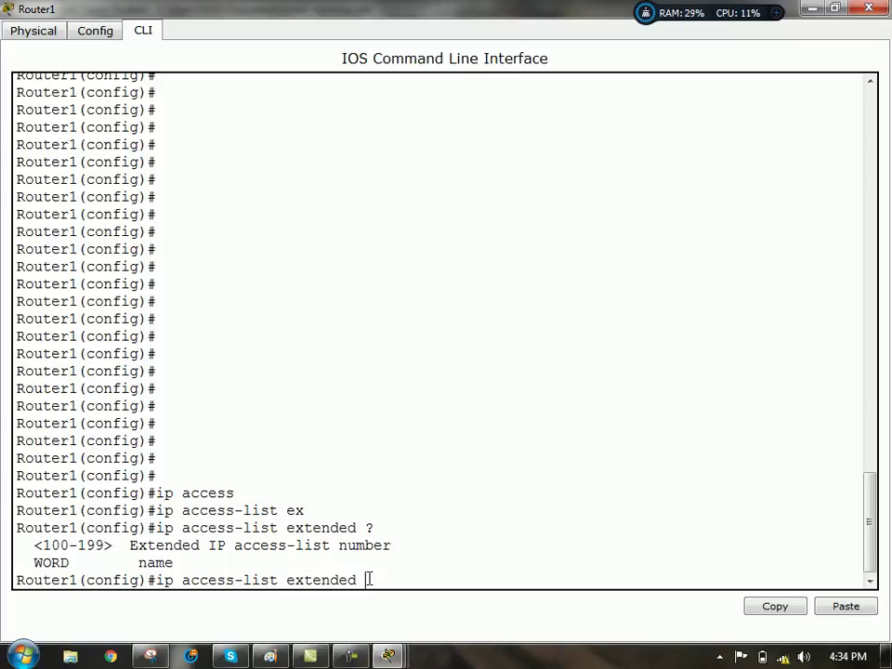
text(ccna)
key(Return)
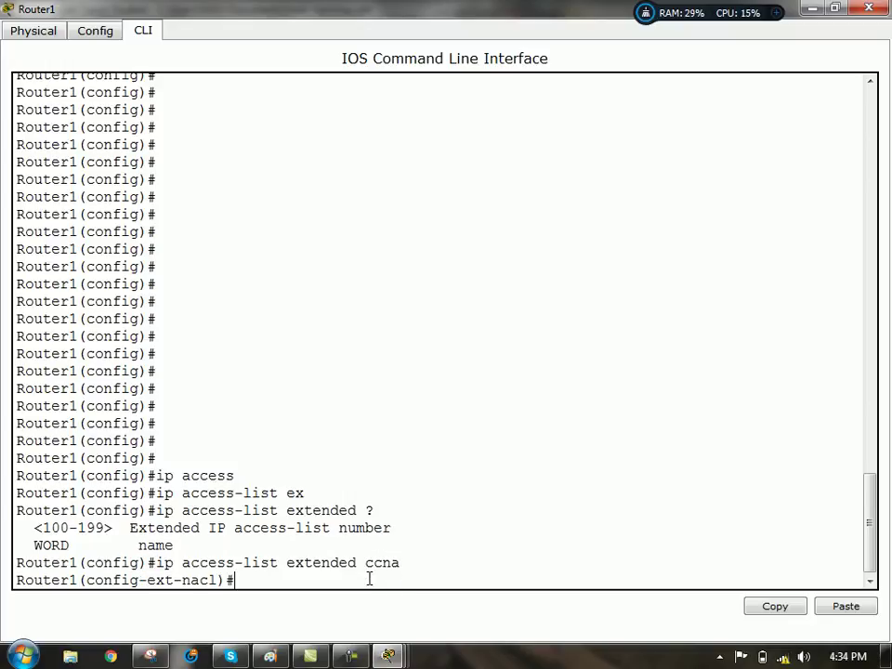
- Show the ccna ACL help with '?', pointing out the Sequence Number line
text(?)
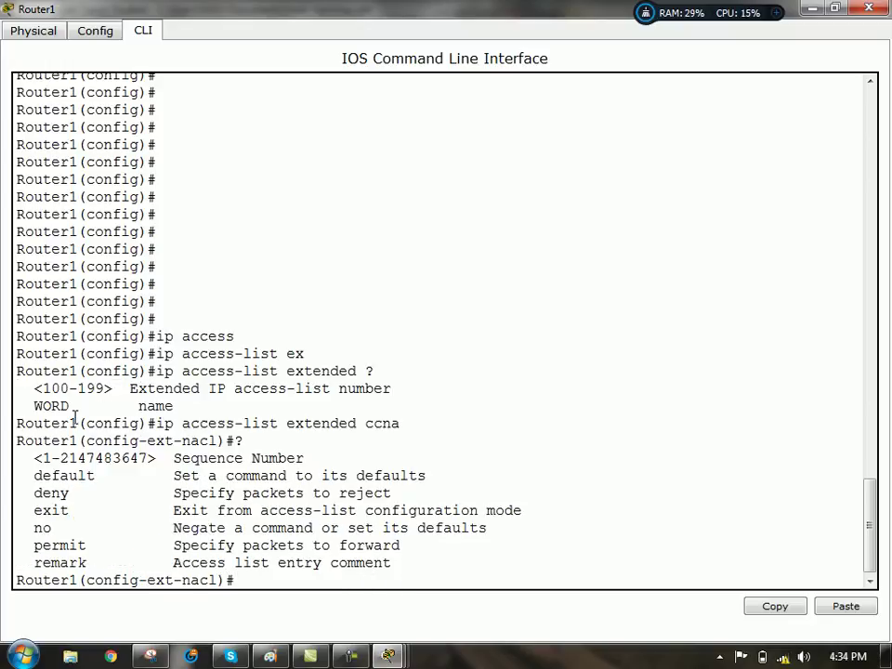
drag(44, 458, 361, 448)
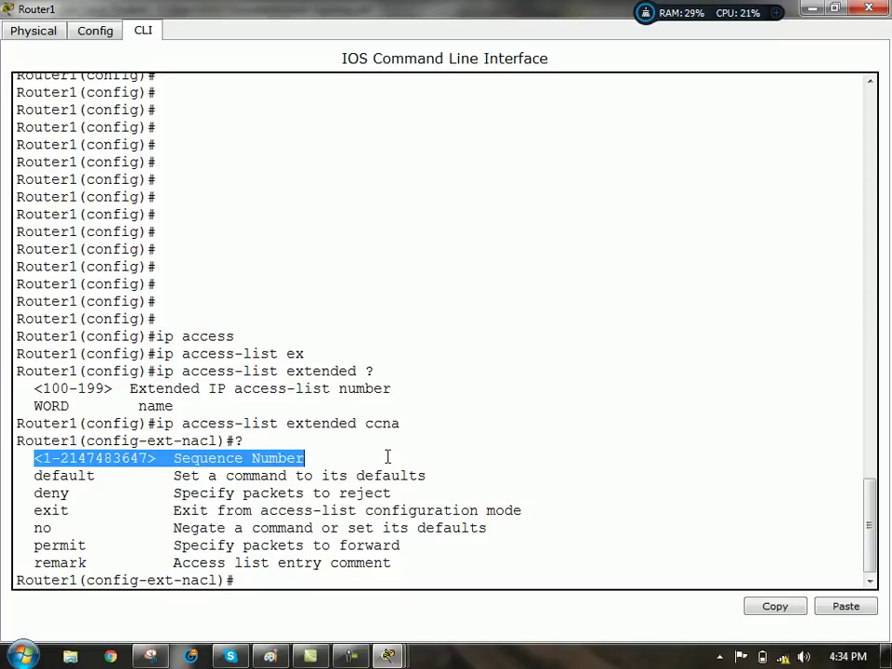
click(256, 581)
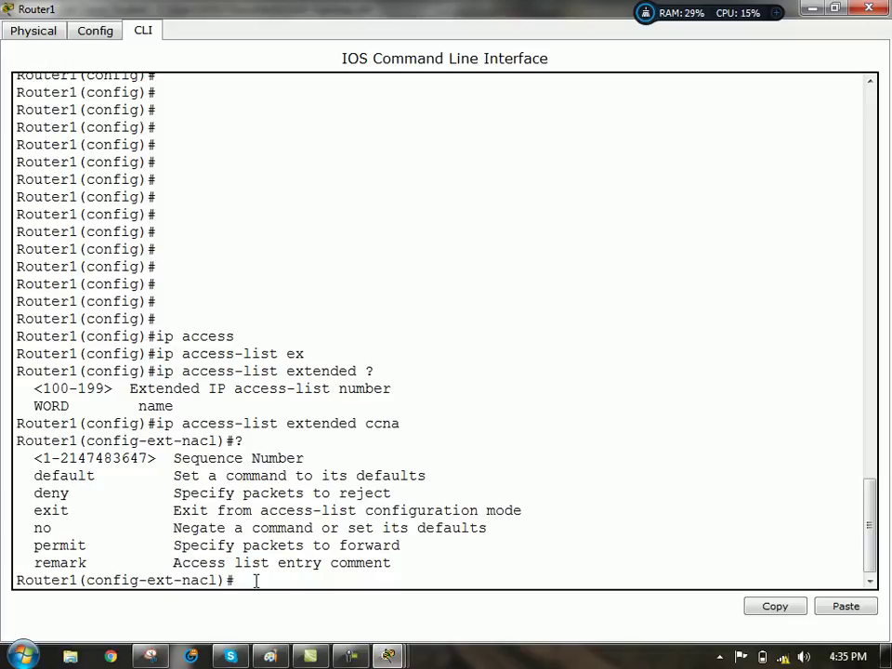
- Type 'deny' with Tab completion and list its protocol options with '?'
text(de)
key(Tab)
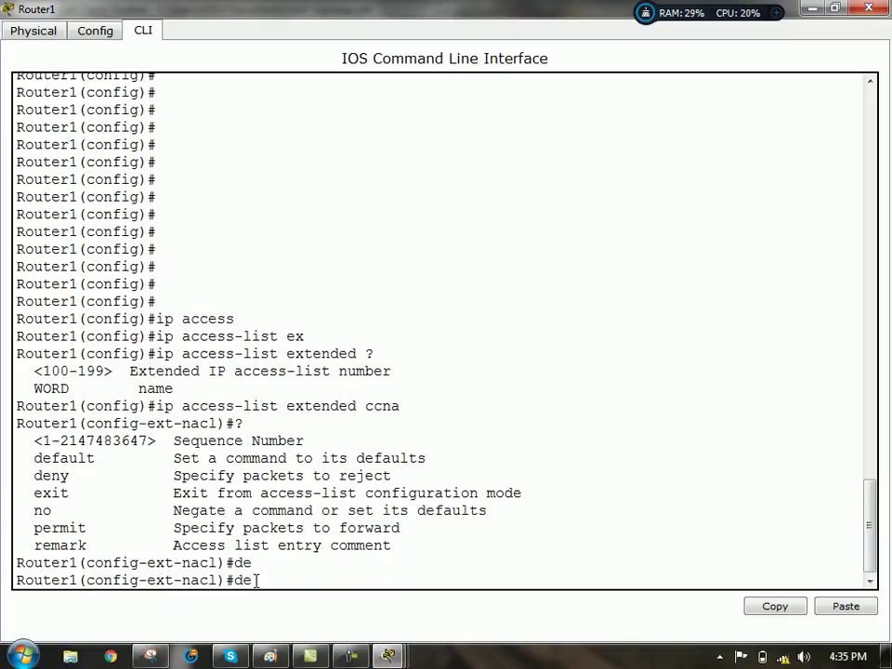
text(n)
key(Tab)
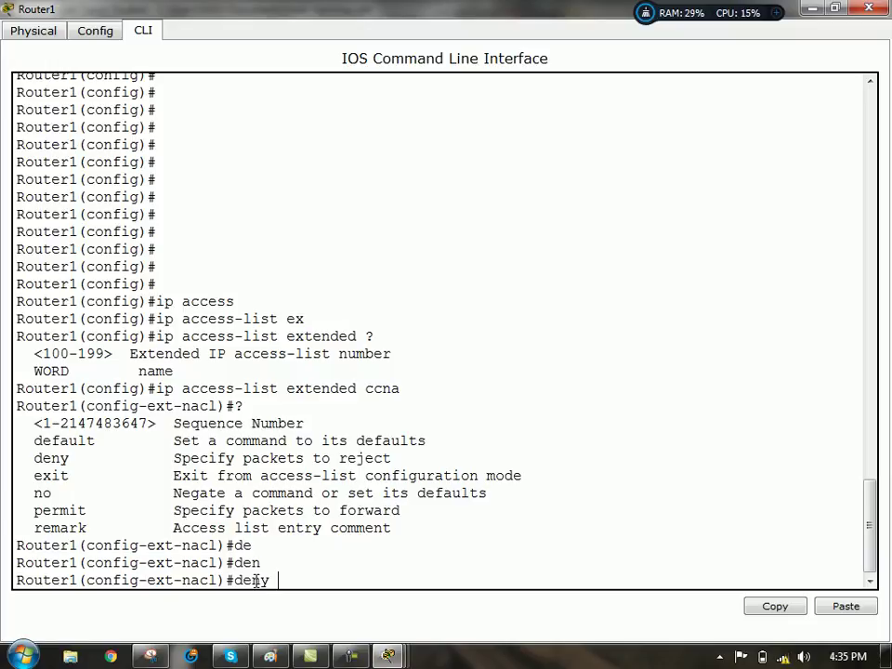
text(?)
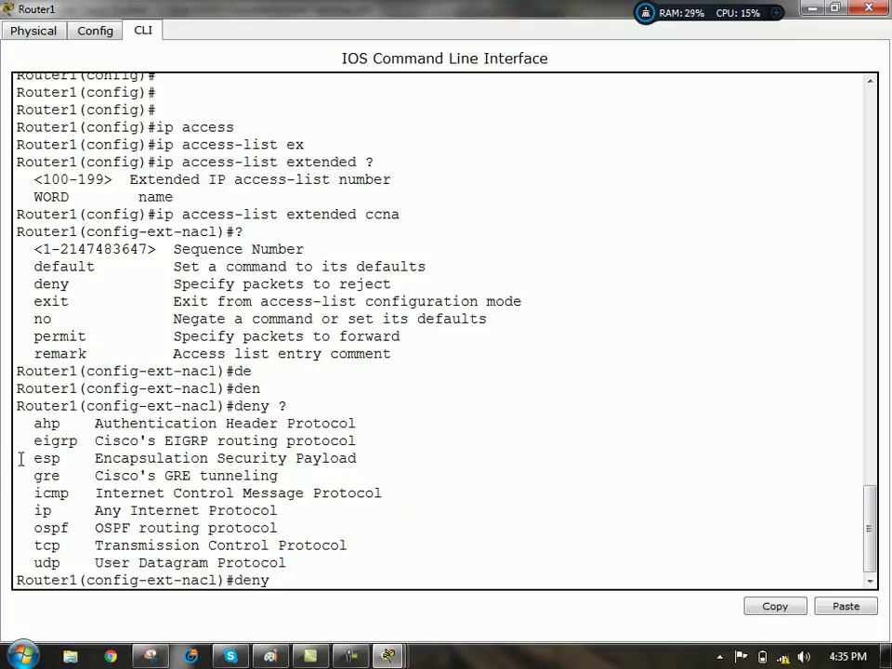
drag(47, 430, 316, 570)
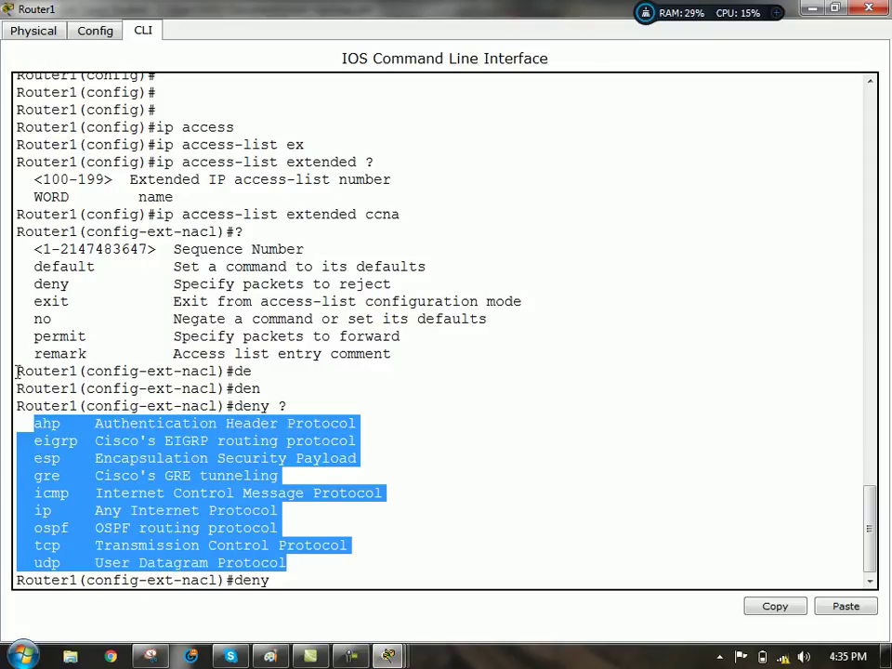
click(534, 480)
- Highlight the ip, icmp, tcp, udp, ospf, esp, eigrp and gre protocol entries
drag(26, 512, 326, 514)
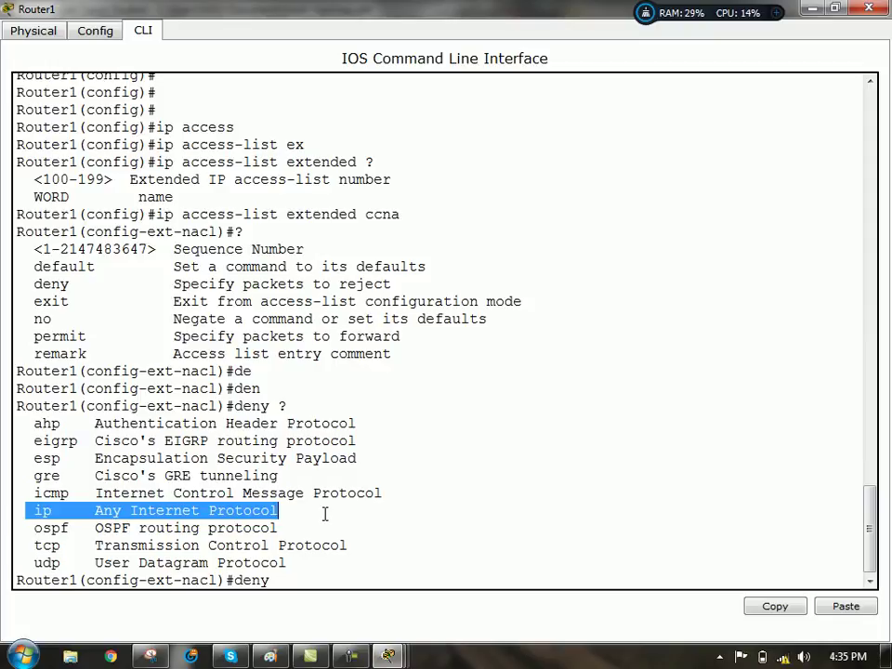
drag(32, 492, 394, 494)
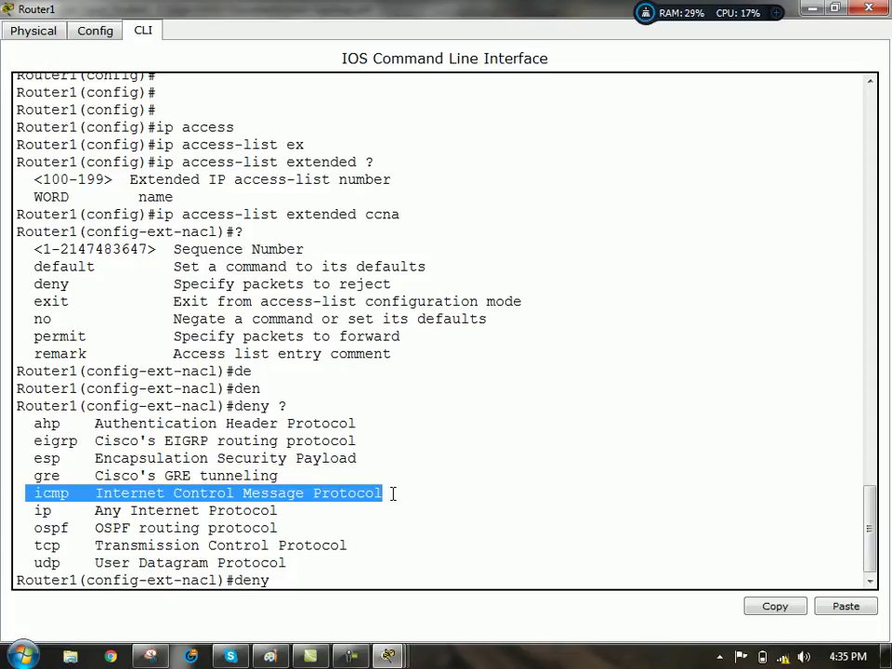
drag(26, 546, 423, 558)
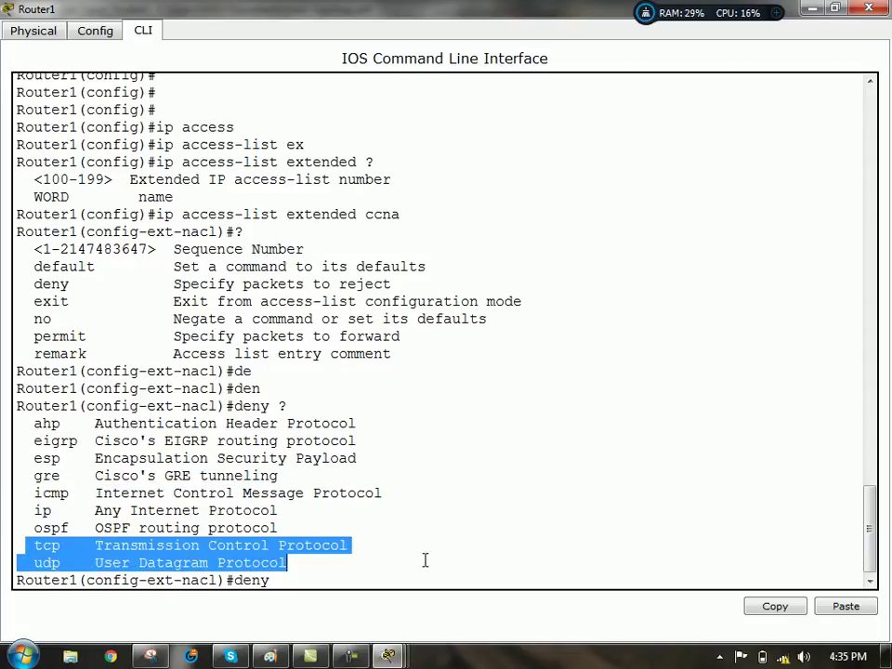
drag(28, 528, 347, 529)
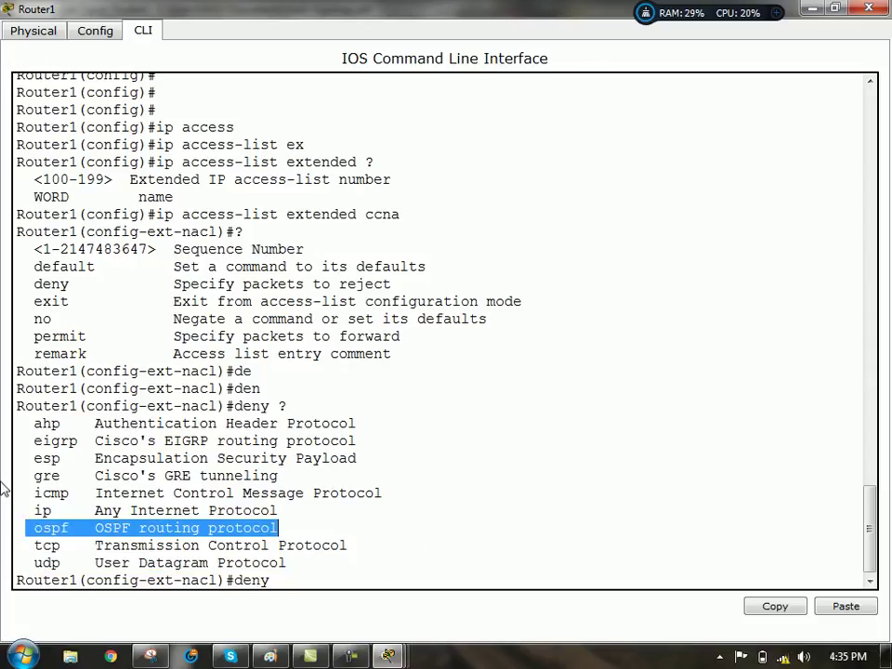
click(33, 459)
drag(34, 455, 446, 457)
drag(27, 435, 366, 444)
drag(28, 475, 365, 479)
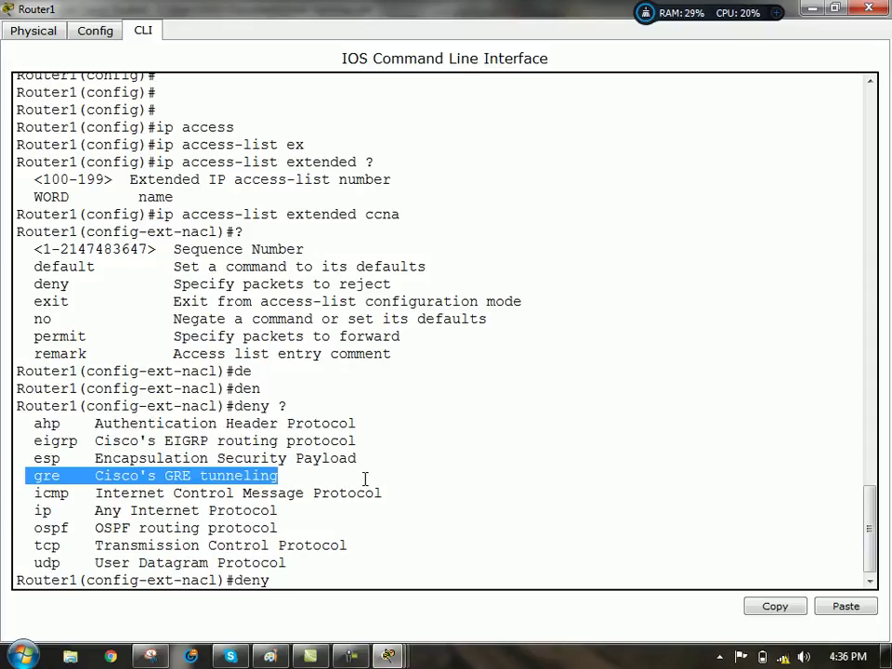
drag(31, 548, 390, 574)
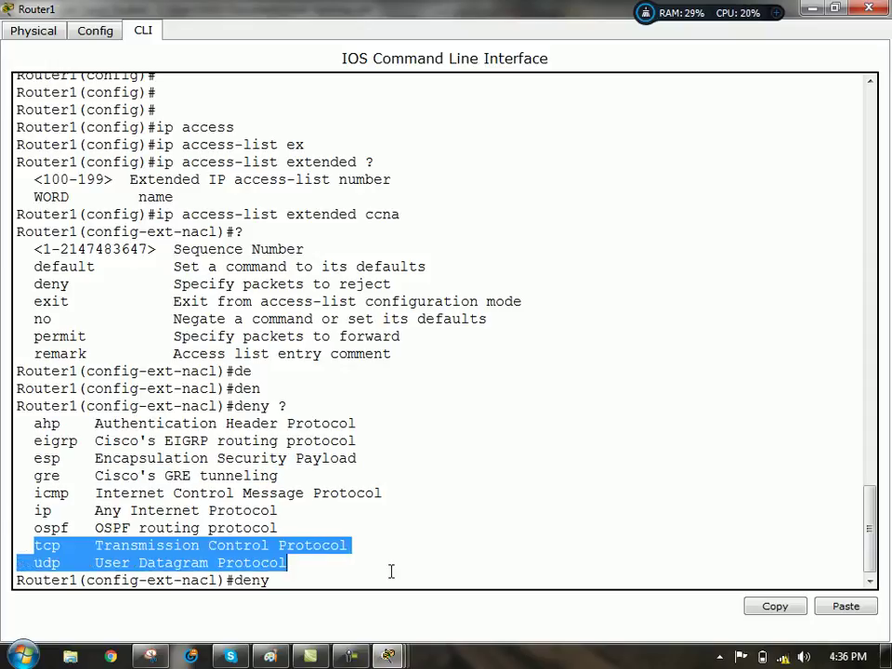
click(279, 581)
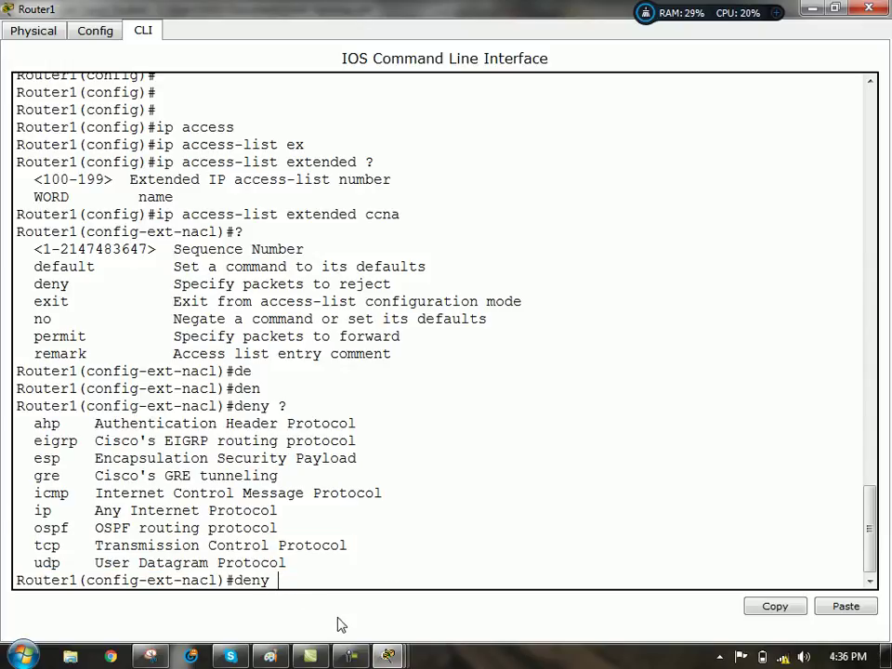
- List 'deny icmp' source options, then enter source 'host 192.168.1.1'
text(icmp ?)
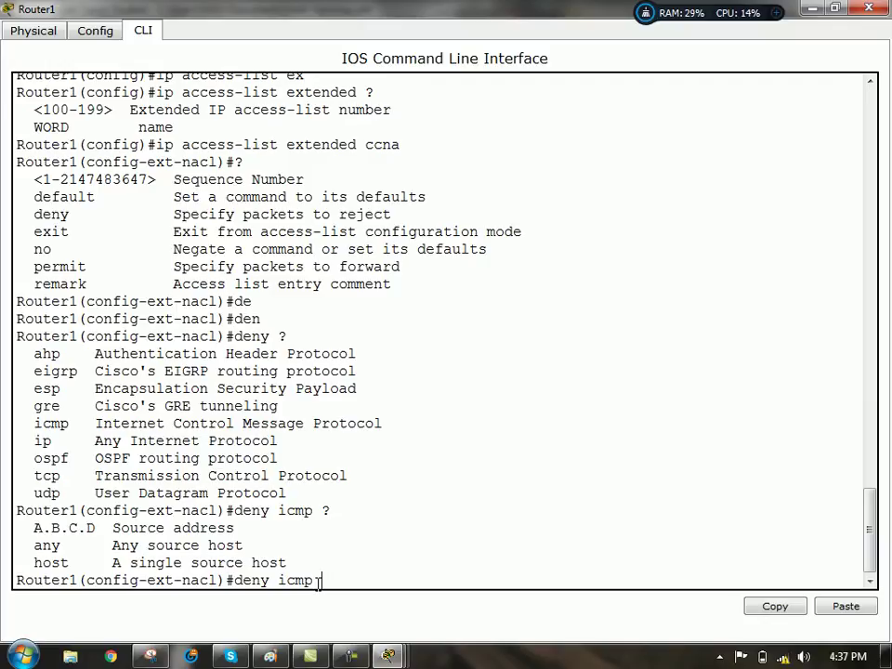
text(?)
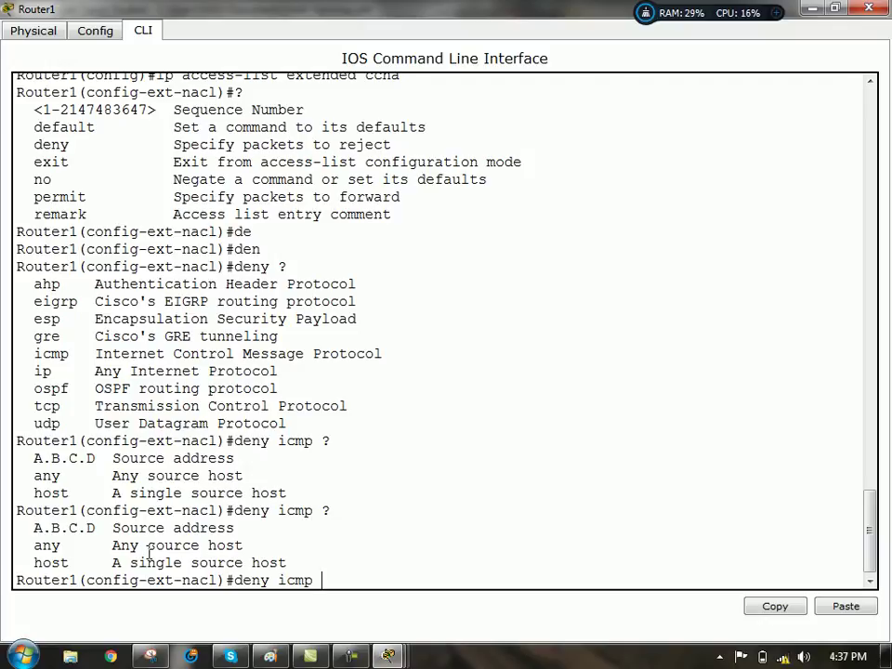
drag(149, 546, 260, 545)
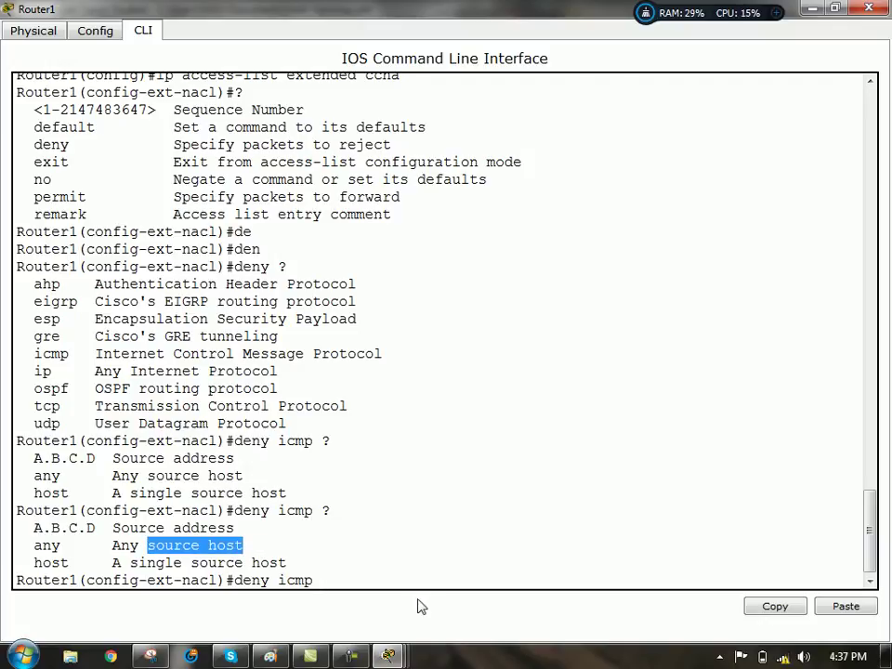
click(338, 584)
text(ho)
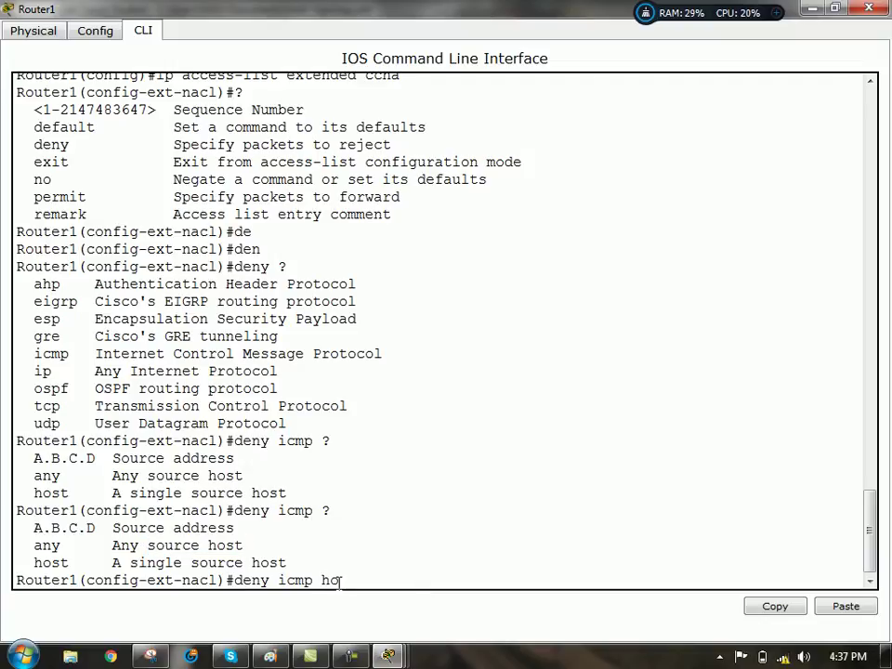
text(st 192.168.1.1)
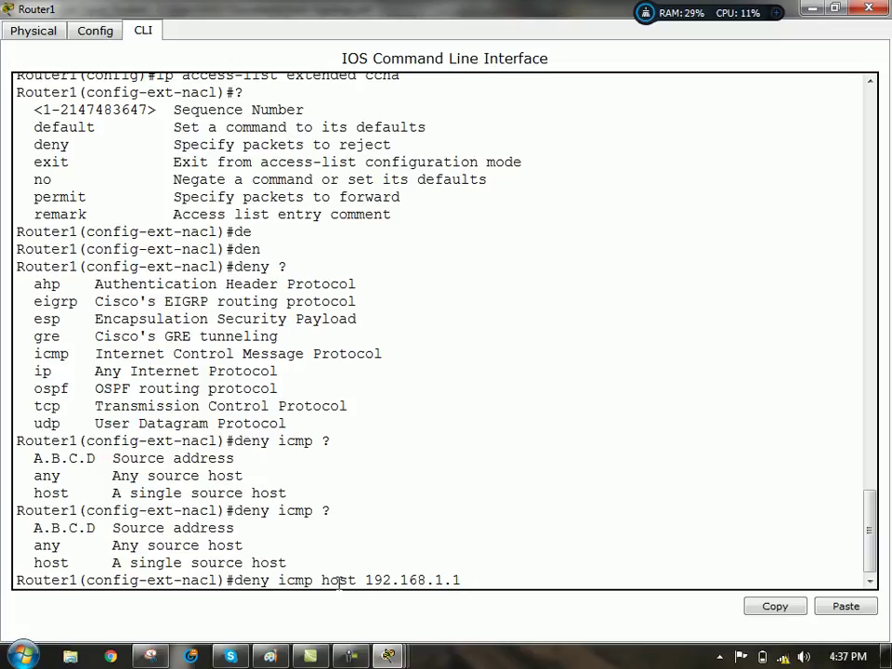
- List the deny icmp destination options, then minimize Router1's console to view the topology
text(?)
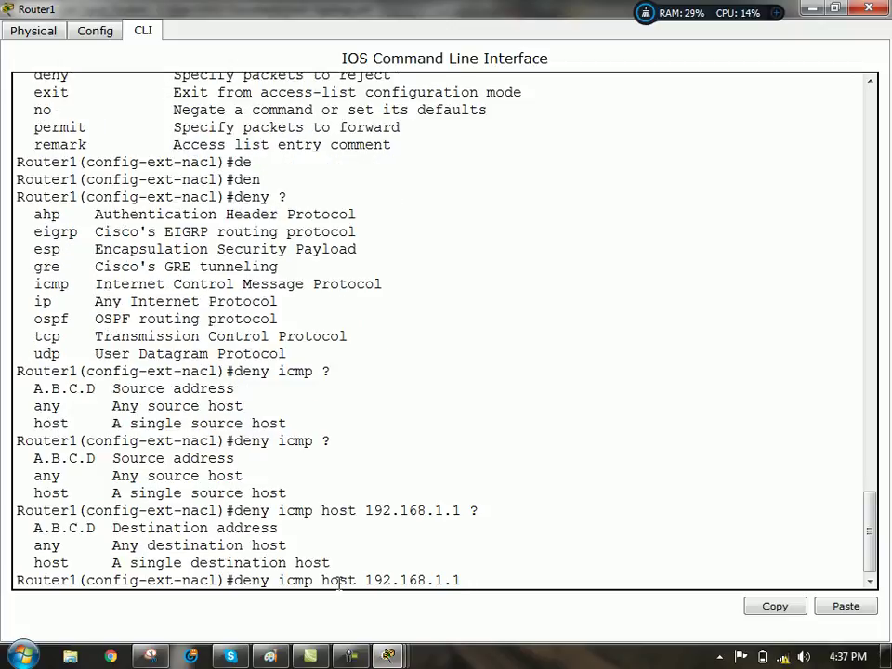
drag(126, 550, 366, 521)
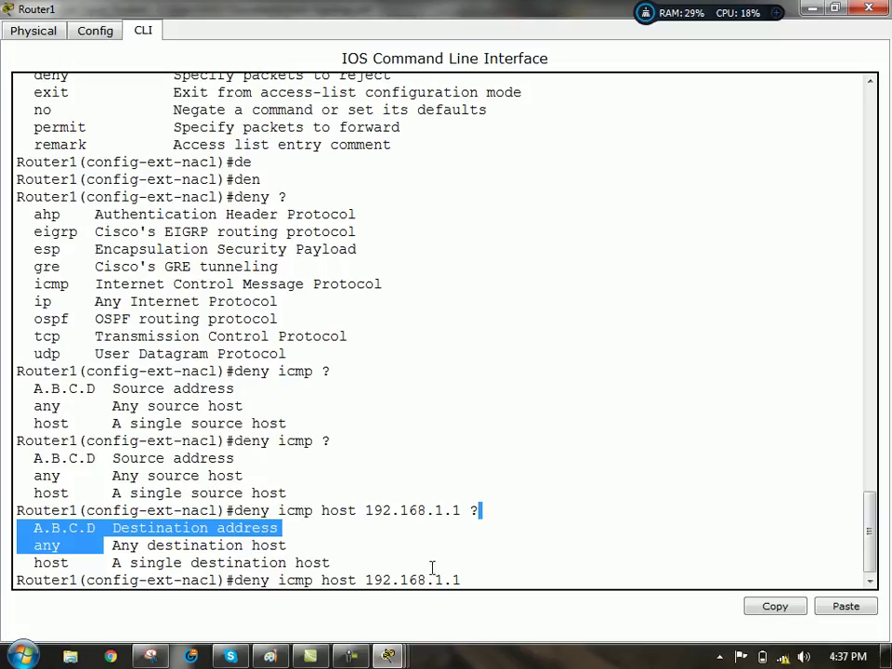
click(471, 578)
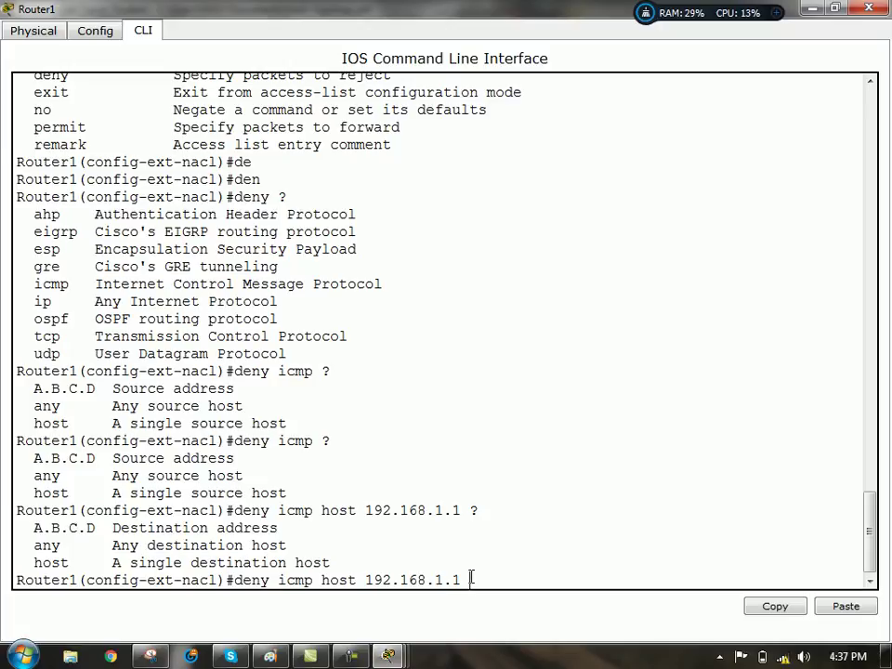
click(813, 9)
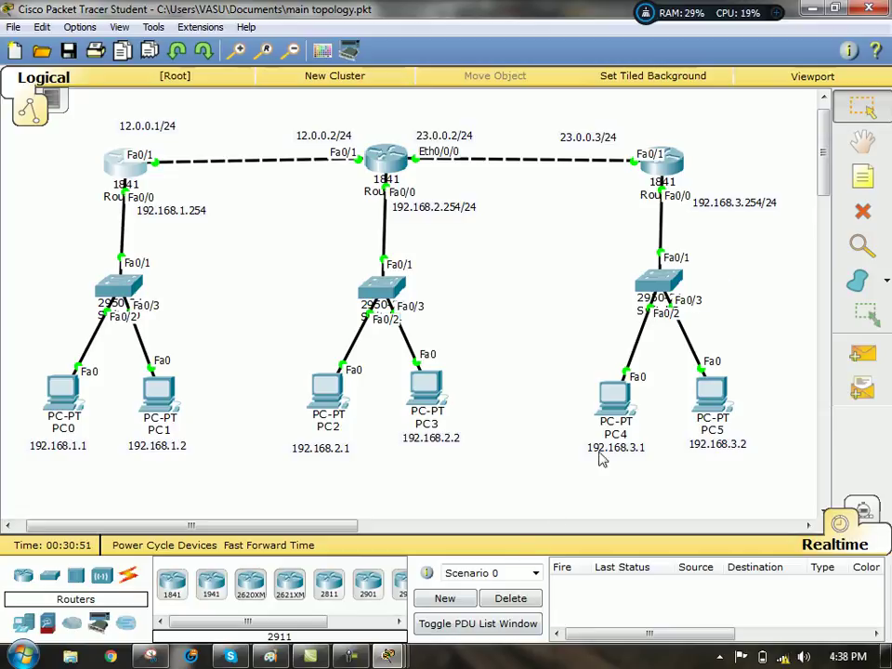
- Reopen Router1's CLI, type destination 192.168.3.0 0.0.0.3, then minimize Router1 and Router2 consoles
click(389, 657)
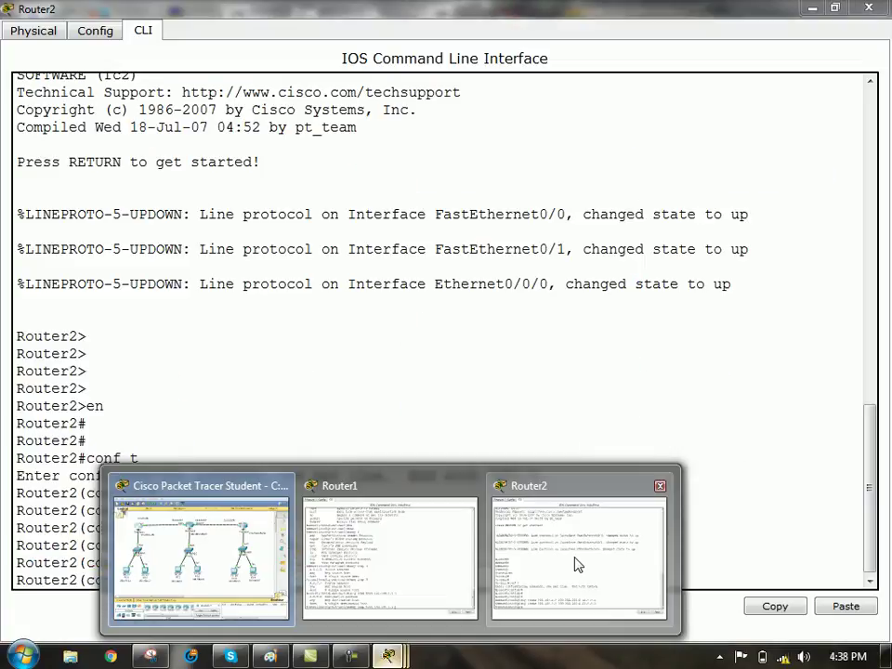
click(573, 564)
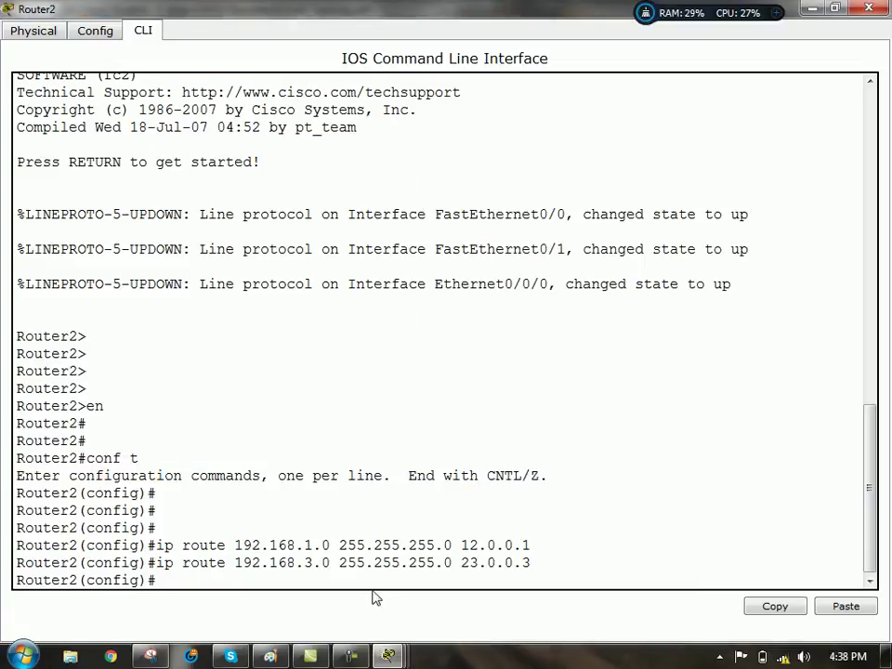
click(388, 656)
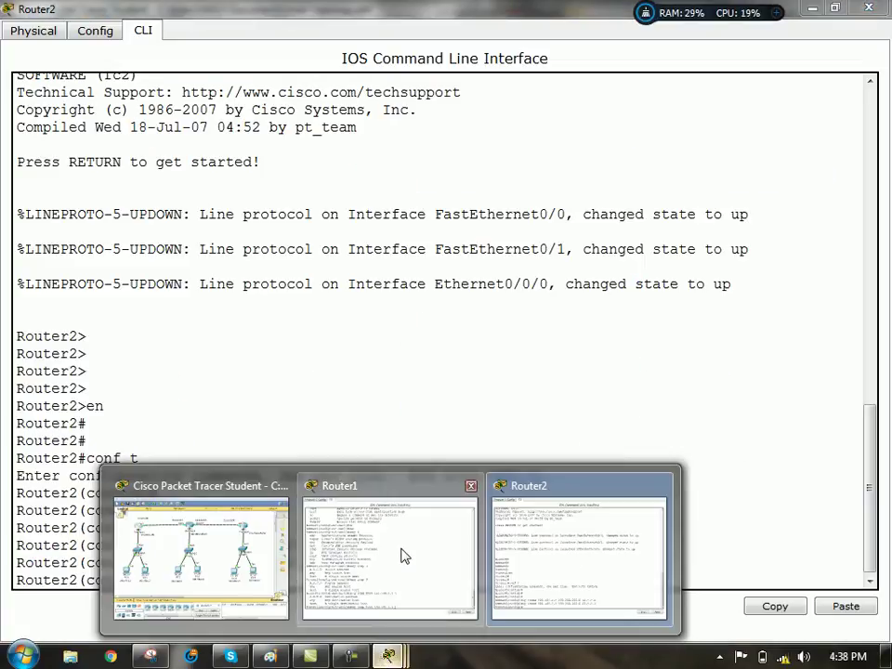
click(403, 554)
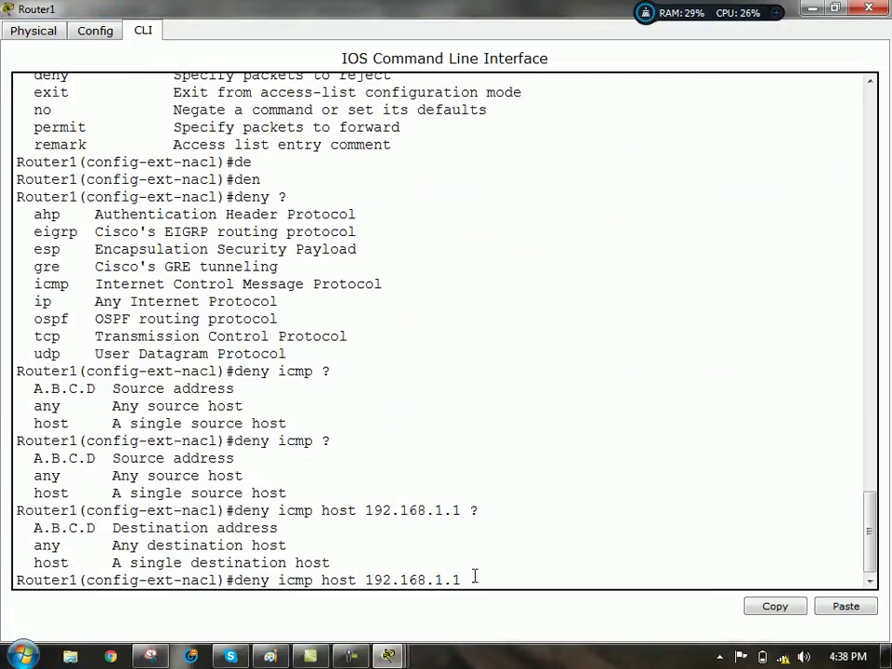
text(192.168.3.0 0.0.0.3)
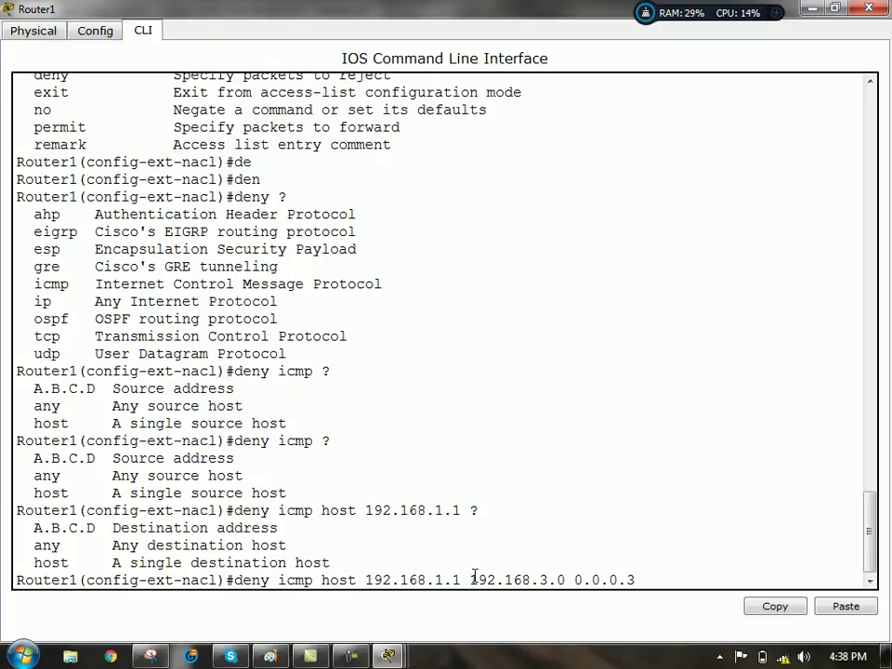
click(815, 9)
click(818, 9)
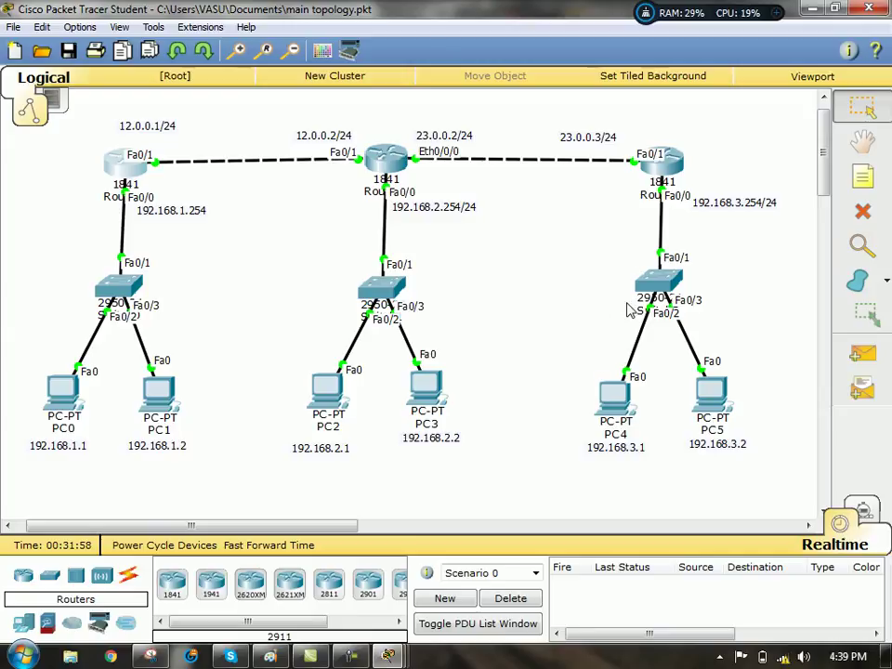
- Return to Router1's console and erase the destination part of the deny command
click(389, 657)
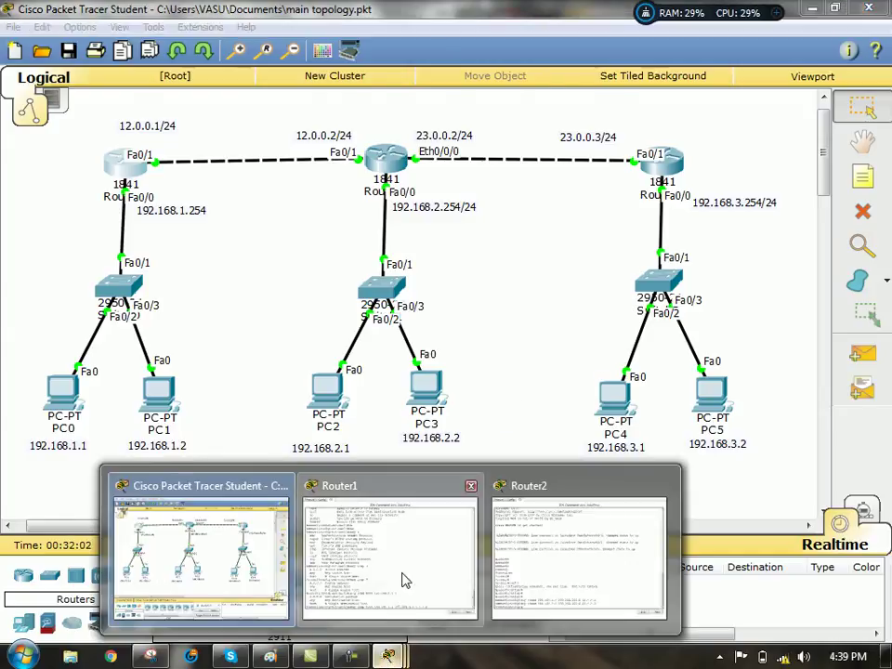
click(405, 580)
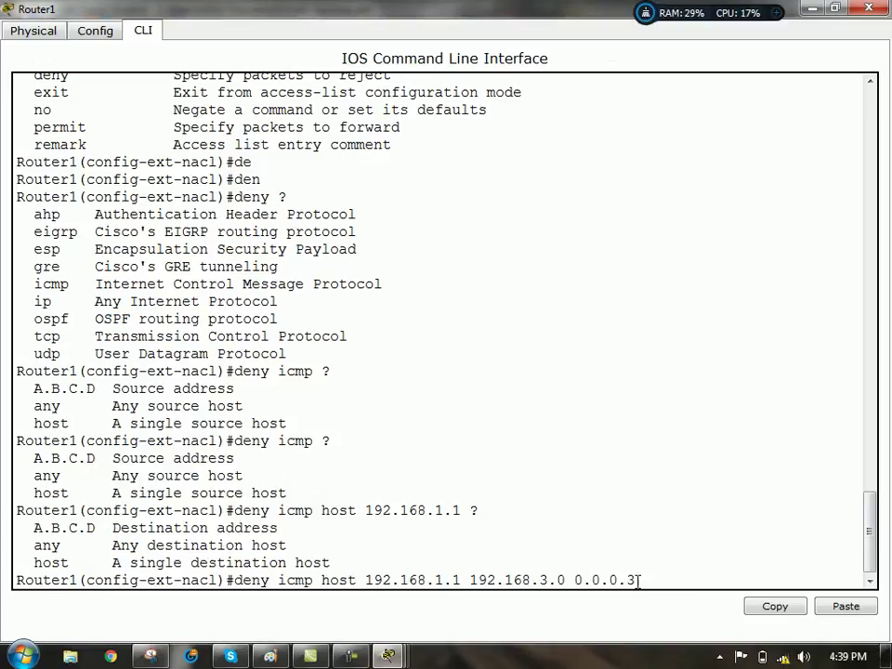
key(Left)
key(BackSpace)
key(BackSpace)
key(BackSpace)
key(BackSpace)
key(BackSpace)
key(BackSpace)
key(BackSpace)
key(BackSpace)
key(BackSpace)
key(BackSpace)
key(BackSpace)
key(BackSpace)
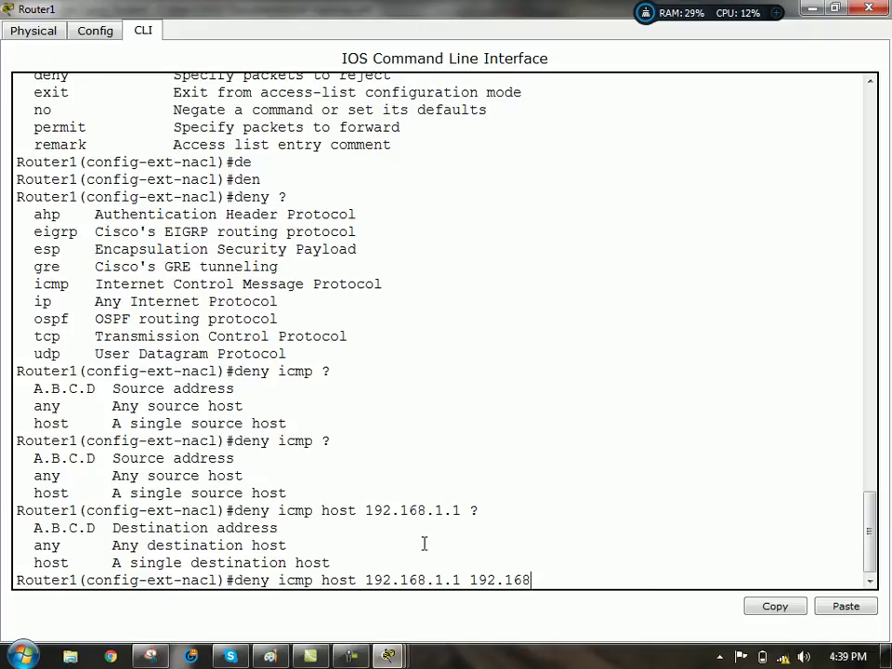
- In Paint, scroll to blank canvas and handwrite 128, 64 and 32
key(alt+Tab)
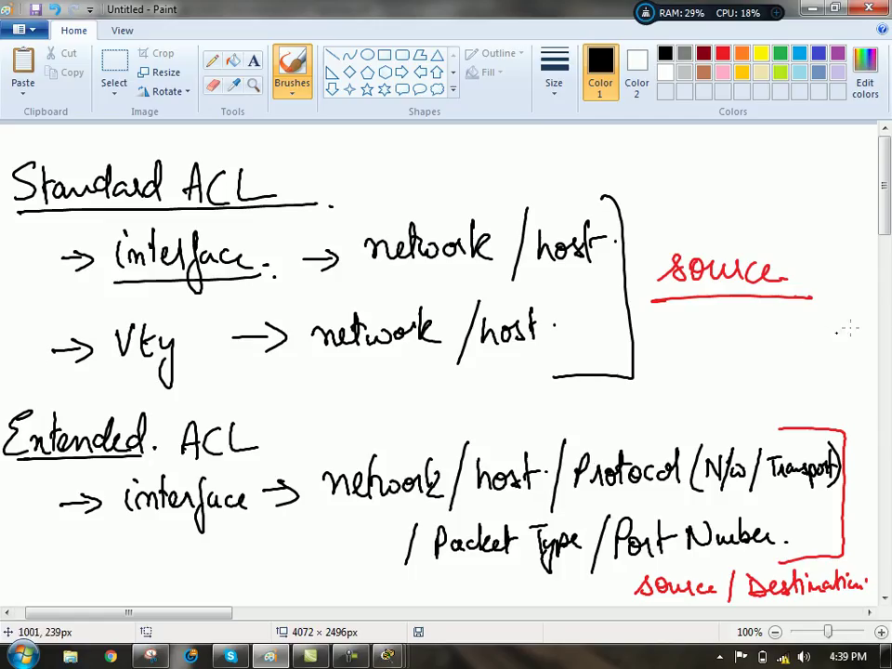
drag(885, 186, 885, 368)
drag(134, 197, 134, 228)
mouse_move(139, 201)
mouse_down()
mouse_move(165, 229)
mouse_move(170, 193)
mouse_up()
drag(264, 197, 249, 216)
drag(277, 196, 298, 215)
drag(294, 197, 294, 229)
mouse_move(387, 198)
mouse_down()
mouse_move(387, 224)
mouse_move(439, 224)
mouse_up()
- Complete the place-value row with 16, 8, 4, 2 and 1
mouse_move(538, 195)
mouse_down()
mouse_move(537, 225)
mouse_move(552, 212)
mouse_up()
drag(638, 188, 633, 185)
drag(704, 185, 721, 220)
mouse_move(756, 189)
mouse_down()
mouse_move(753, 210)
mouse_move(779, 219)
mouse_up()
drag(817, 184, 819, 222)
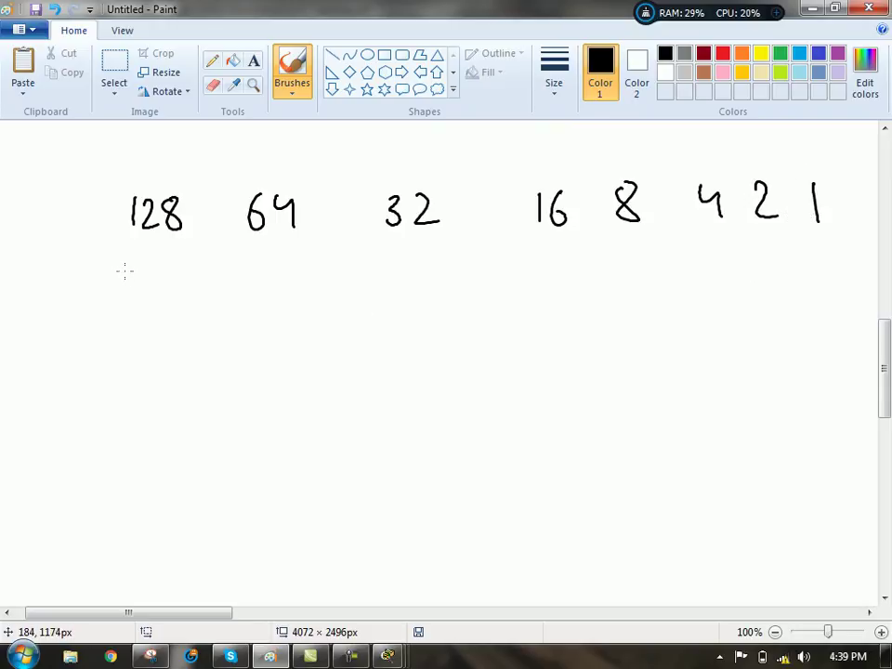
- Write 192.168.3.1 and 192.168.3.2 below the bit values
mouse_move(108, 353)
mouse_down()
mouse_move(108, 383)
mouse_move(196, 379)
mouse_move(237, 350)
mouse_move(272, 376)
mouse_up()
click(178, 369)
click(255, 365)
click(296, 365)
drag(314, 346, 316, 378)
mouse_move(100, 417)
mouse_down()
mouse_move(101, 445)
mouse_move(150, 441)
mouse_up()
drag(189, 412, 189, 438)
drag(208, 410, 199, 424)
mouse_move(225, 413)
mouse_down()
mouse_move(219, 424)
mouse_move(225, 414)
mouse_move(274, 419)
mouse_move(263, 432)
mouse_up()
click(241, 424)
click(299, 425)
drag(308, 409, 326, 430)
- Write 192.168.3.3 and bracket the three addresses together
drag(89, 472, 89, 496)
mouse_move(109, 474)
mouse_down()
mouse_move(101, 493)
mouse_move(173, 494)
mouse_move(192, 485)
mouse_up()
click(146, 490)
mouse_move(217, 472)
mouse_down()
mouse_move(215, 492)
mouse_move(210, 476)
mouse_up()
click(235, 484)
drag(265, 465, 264, 493)
click(291, 479)
mouse_move(311, 467)
mouse_down()
mouse_move(319, 474)
mouse_move(313, 491)
mouse_up()
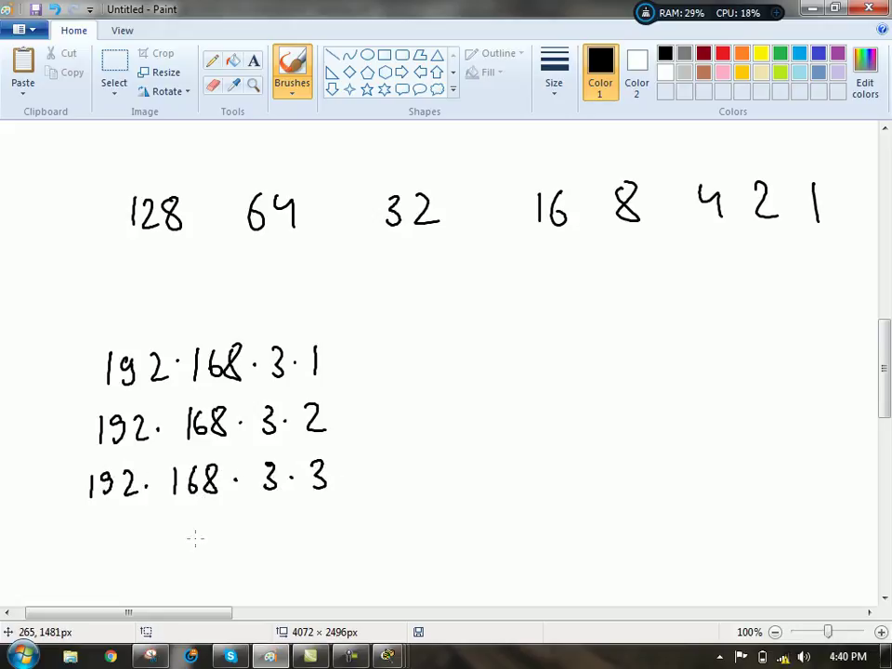
mouse_move(332, 342)
mouse_down()
mouse_move(345, 486)
mouse_move(336, 487)
mouse_up()
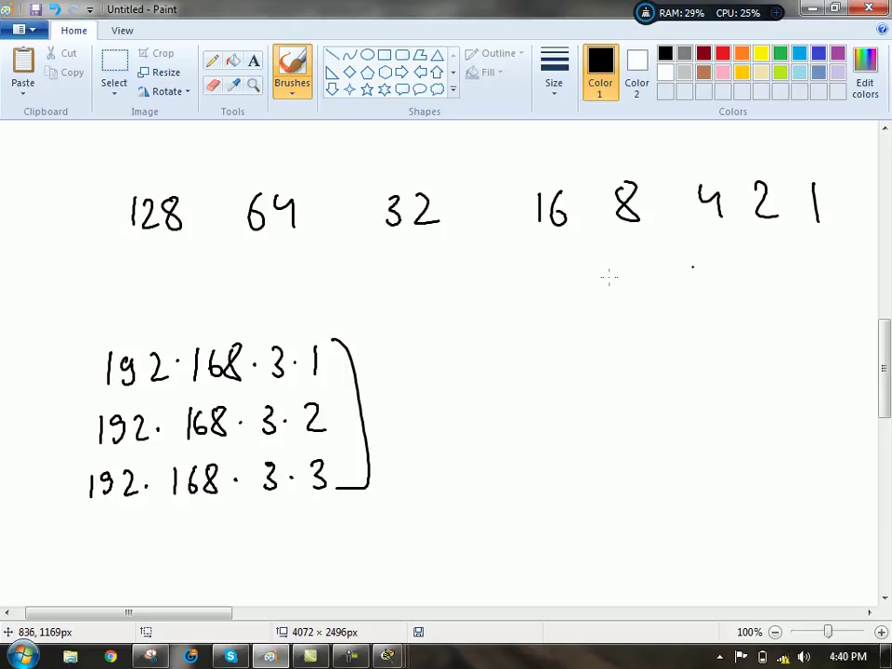
- Write the bits 00000001 under the place values
mouse_move(173, 270)
mouse_down()
mouse_move(167, 295)
mouse_move(174, 271)
mouse_up()
mouse_move(304, 264)
mouse_down()
mouse_move(301, 274)
mouse_move(305, 264)
mouse_up()
drag(409, 262, 398, 263)
drag(543, 259, 544, 263)
drag(646, 249, 645, 253)
mouse_move(729, 241)
mouse_down()
mouse_move(718, 249)
mouse_move(772, 241)
mouse_up()
drag(820, 240, 821, 267)
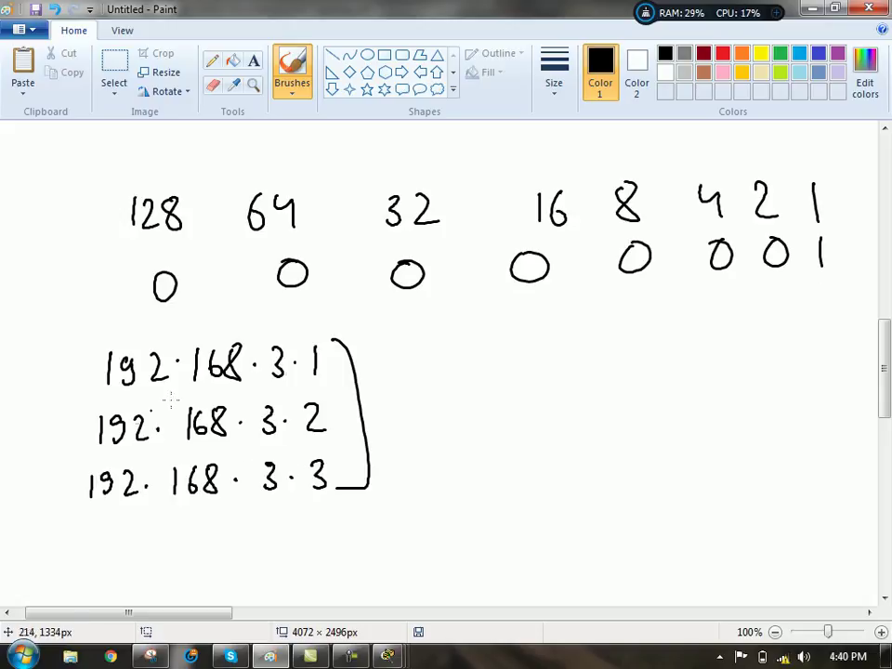
- Draw a pointer line from the addresses and write 00000010 for .2
drag(335, 339, 414, 338)
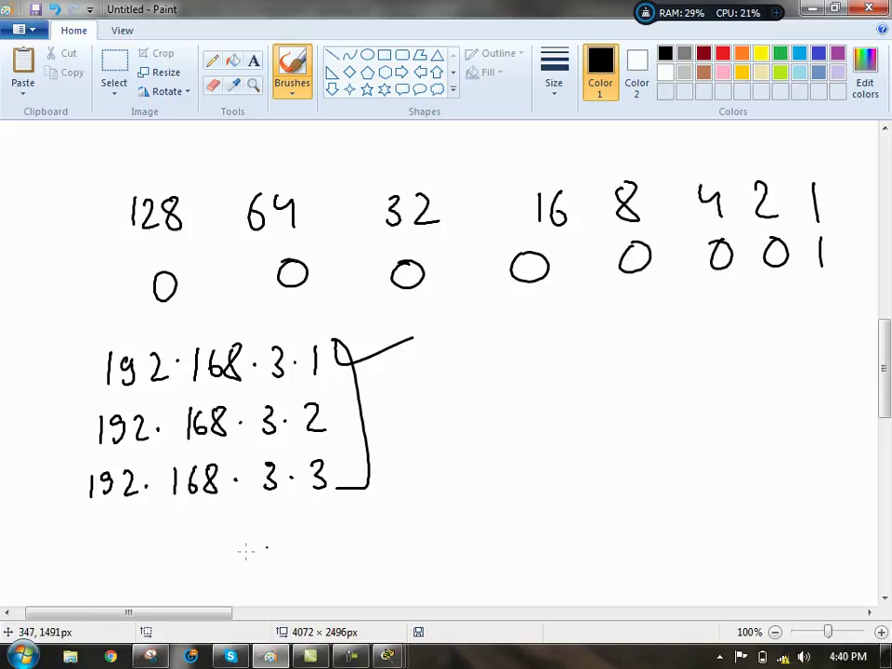
drag(145, 537, 198, 536)
mouse_move(249, 535)
mouse_down()
mouse_move(253, 546)
mouse_move(249, 536)
mouse_up()
drag(300, 535, 406, 532)
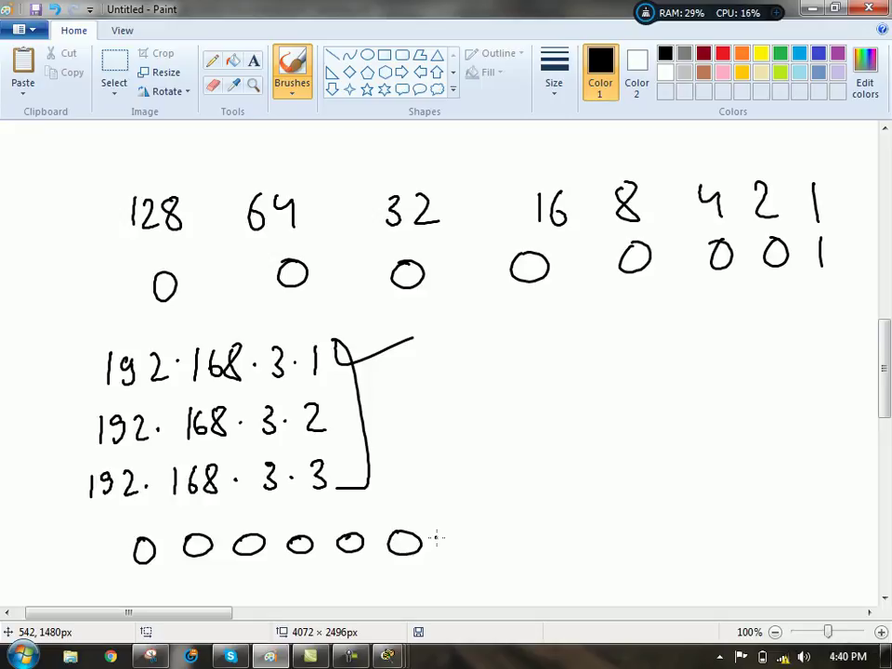
mouse_move(438, 535)
mouse_down()
mouse_move(439, 554)
mouse_move(454, 554)
mouse_move(470, 534)
mouse_up()
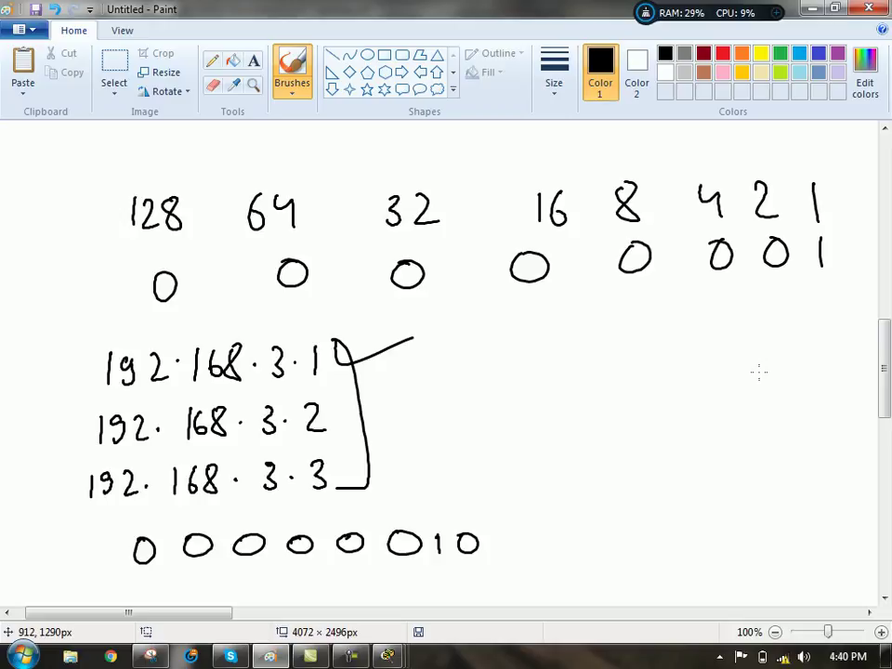
- Write 00000011 for .3 and draw a line separating the last two bits
mouse_move(149, 577)
mouse_down()
mouse_move(200, 572)
mouse_move(246, 588)
mouse_move(254, 570)
mouse_up()
drag(298, 568, 294, 573)
mouse_move(346, 566)
mouse_down()
mouse_move(399, 565)
mouse_move(434, 585)
mouse_move(476, 587)
mouse_up()
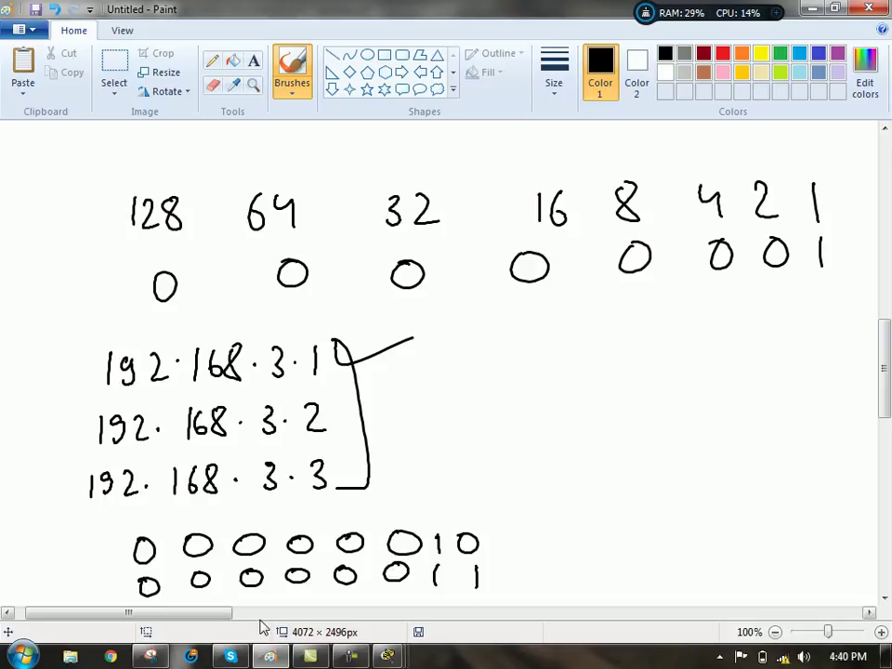
mouse_move(723, 141)
mouse_down()
mouse_move(749, 364)
mouse_move(69, 318)
mouse_up()
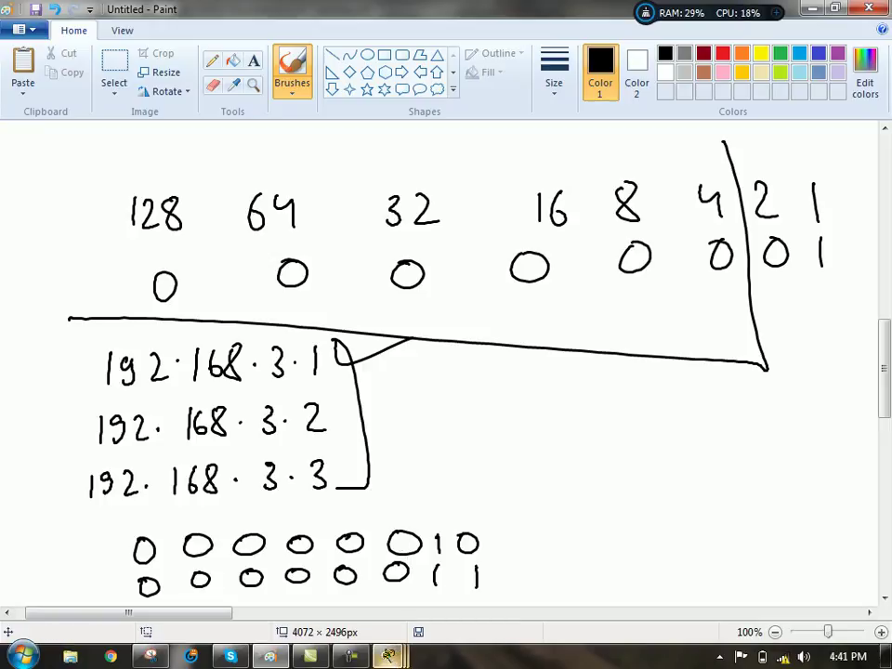
- On Router1, correct the entry's destination to host 192.168.3.1 and list the ICMP type options
mouse_move(389, 656)
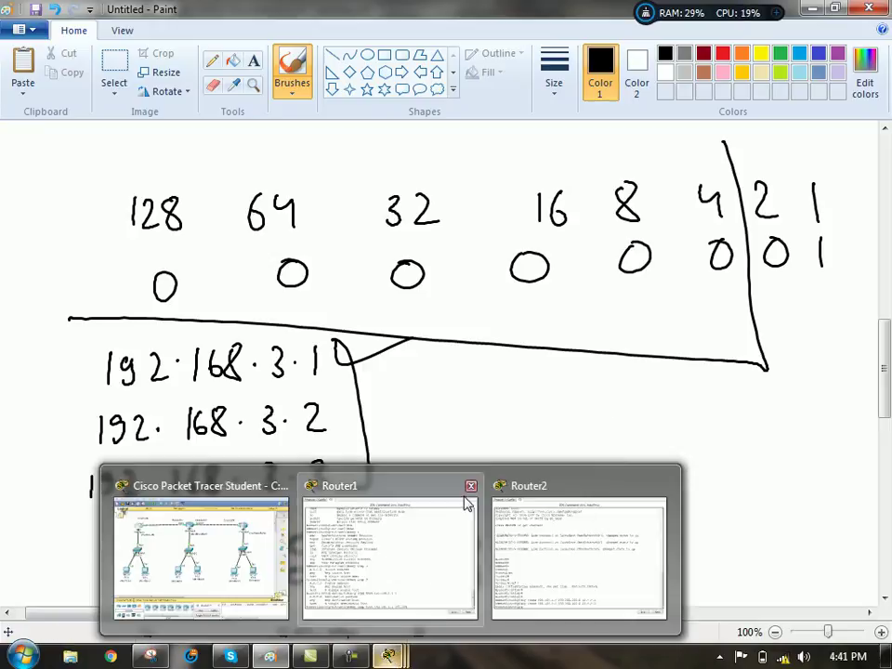
click(412, 563)
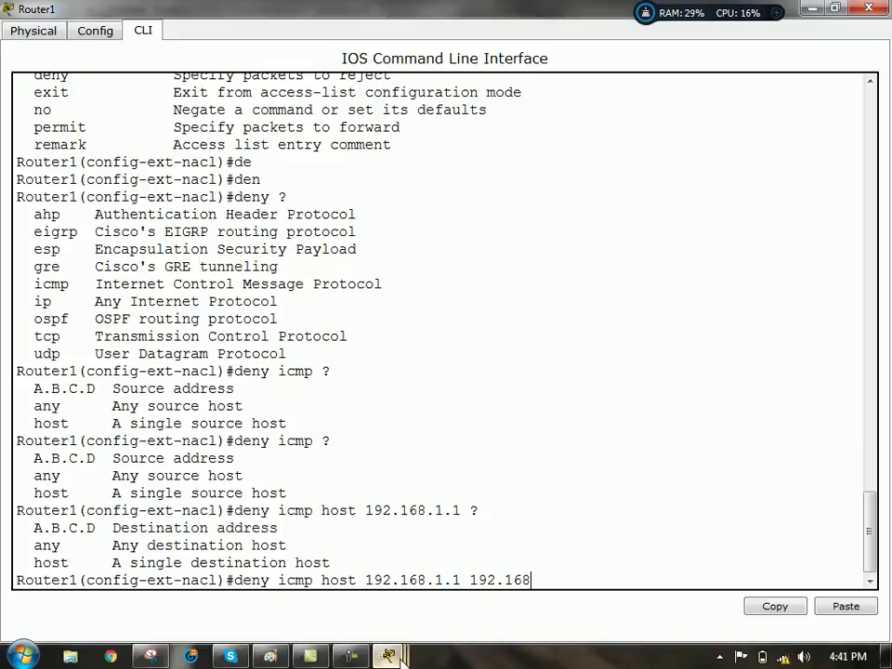
mouse_move(389, 656)
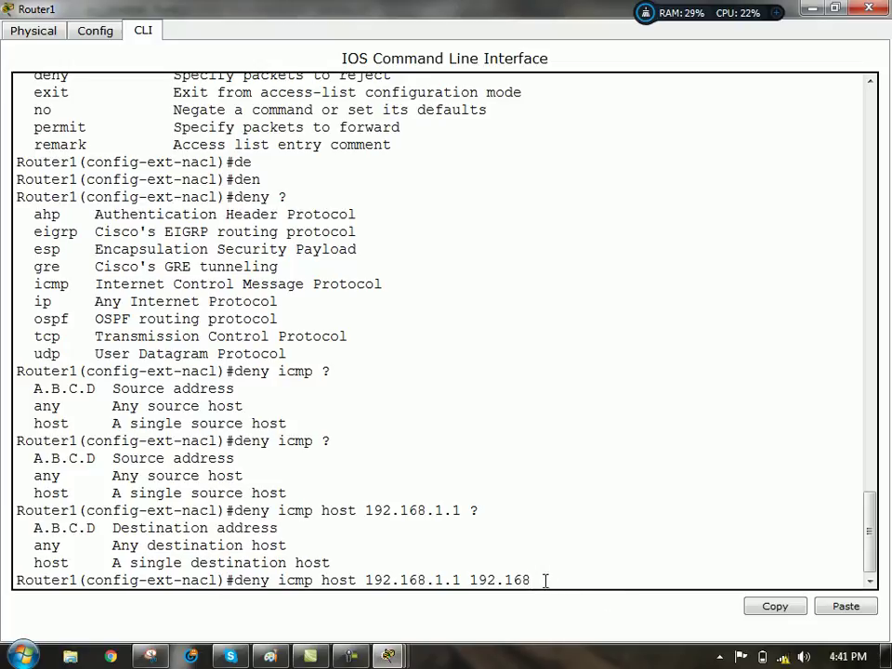
key(BackSpace)
key(BackSpace)
key(BackSpace)
key(BackSpace)
key(BackSpace)
key(BackSpace)
key(BackSpace)
text(host 192.168)
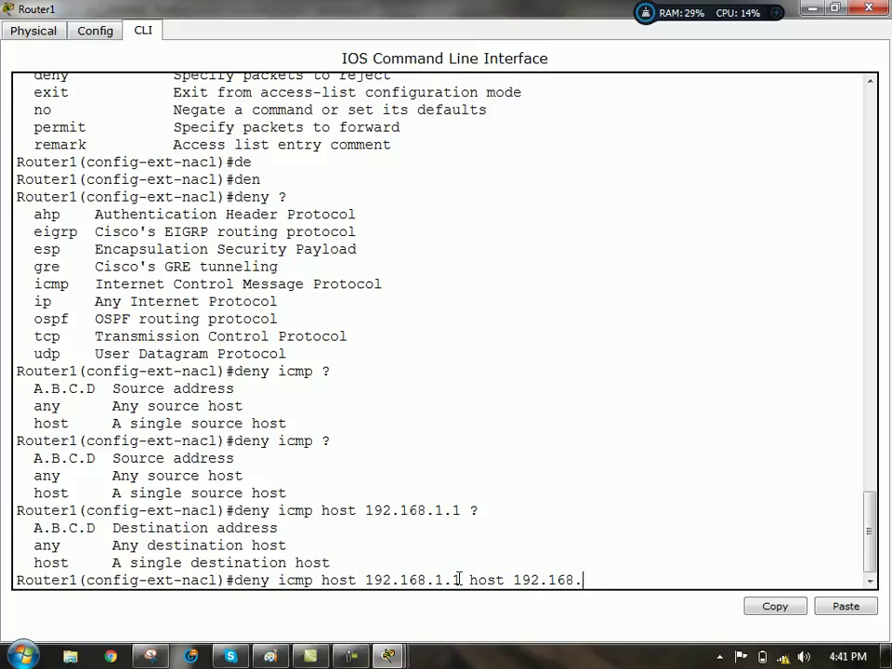
drag(462, 581, 325, 584)
click(590, 580)
text(3.2)
key(BackSpace)
text(1)
text(?)
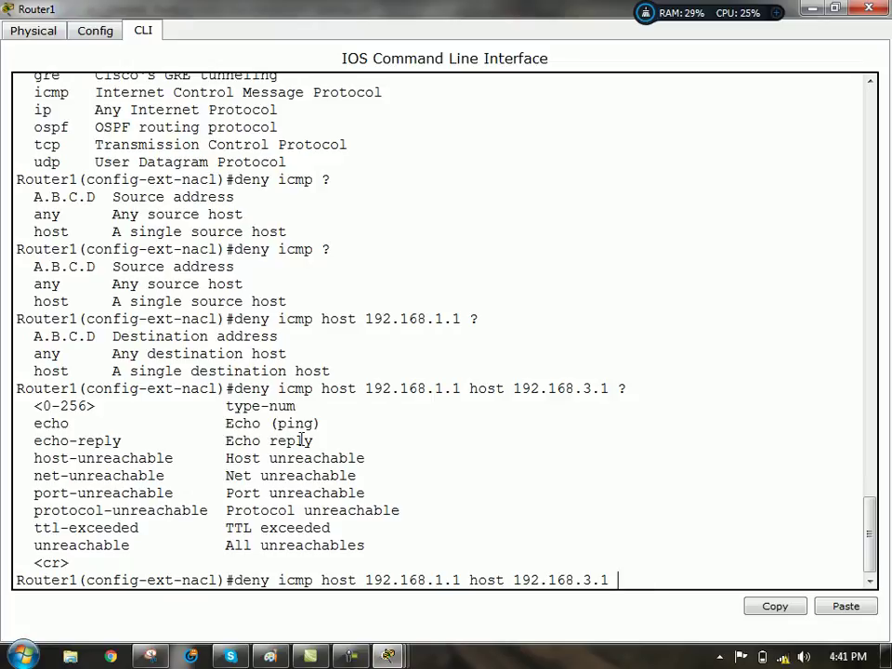
- Finish the deny icmp entry with the echo keyword and commit it
drag(34, 422, 121, 424)
drag(235, 435, 382, 441)
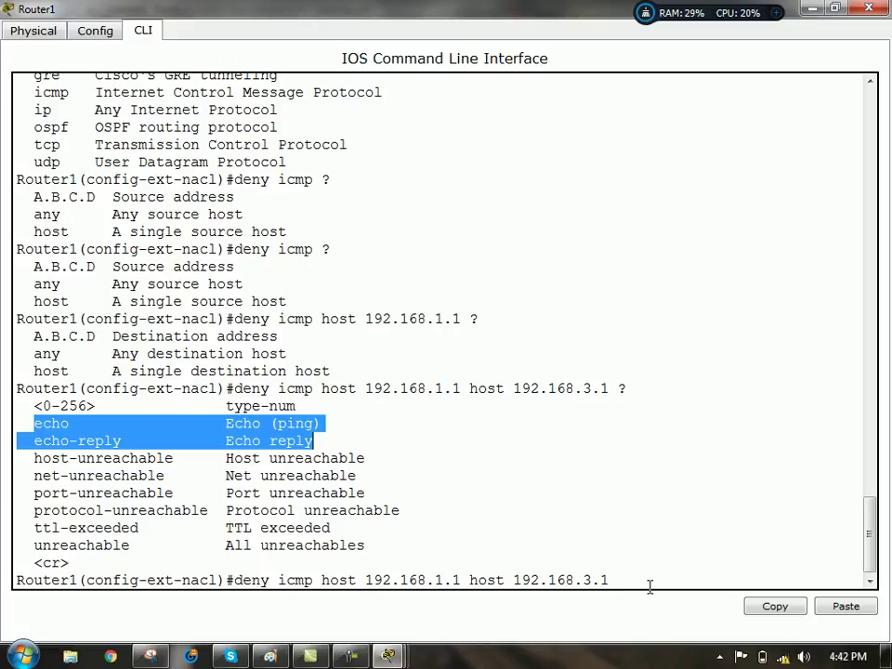
click(619, 580)
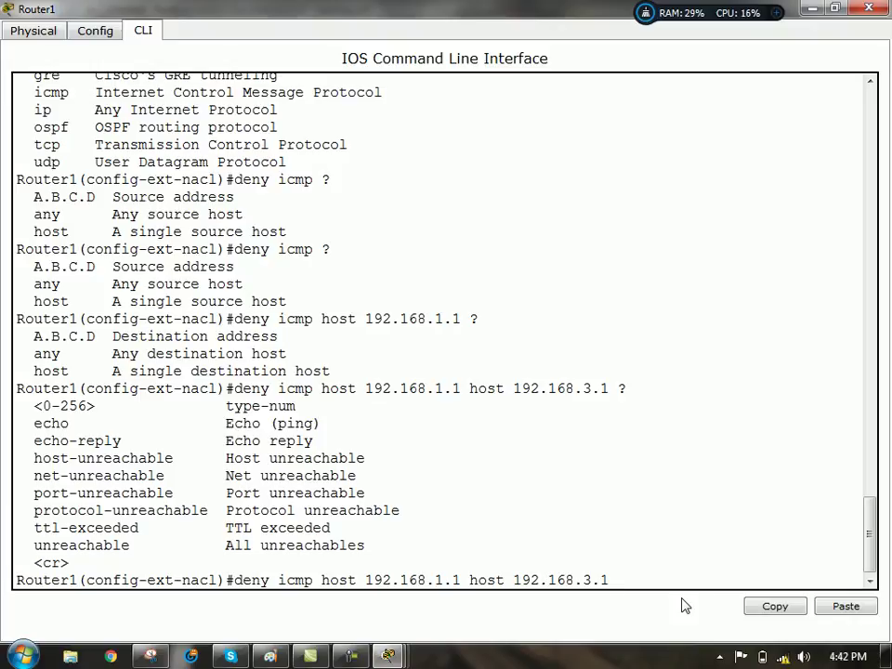
text(ec)
key(Tab)
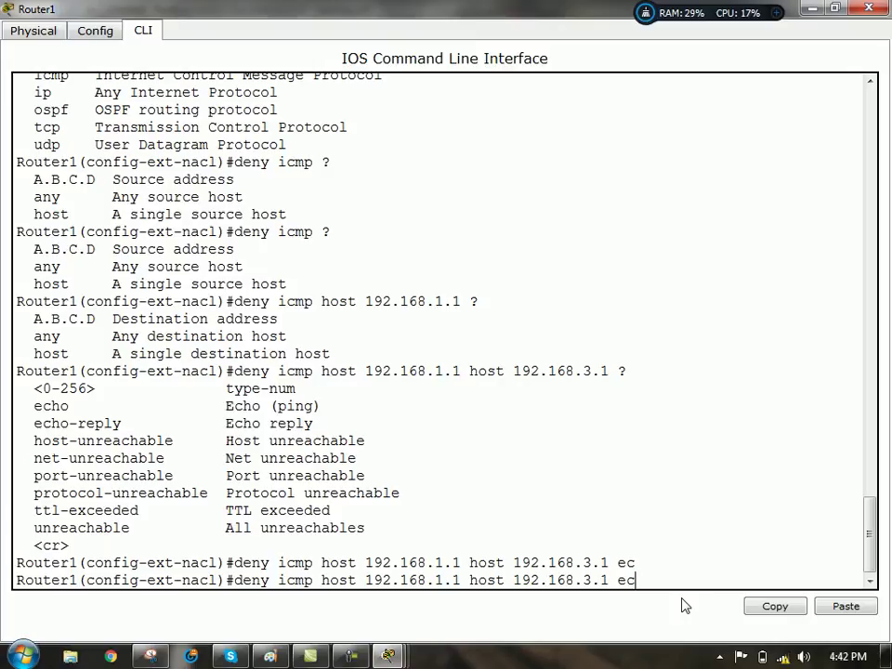
text(h)
key(Tab)
key(BackSpace)
key(BackSpace)
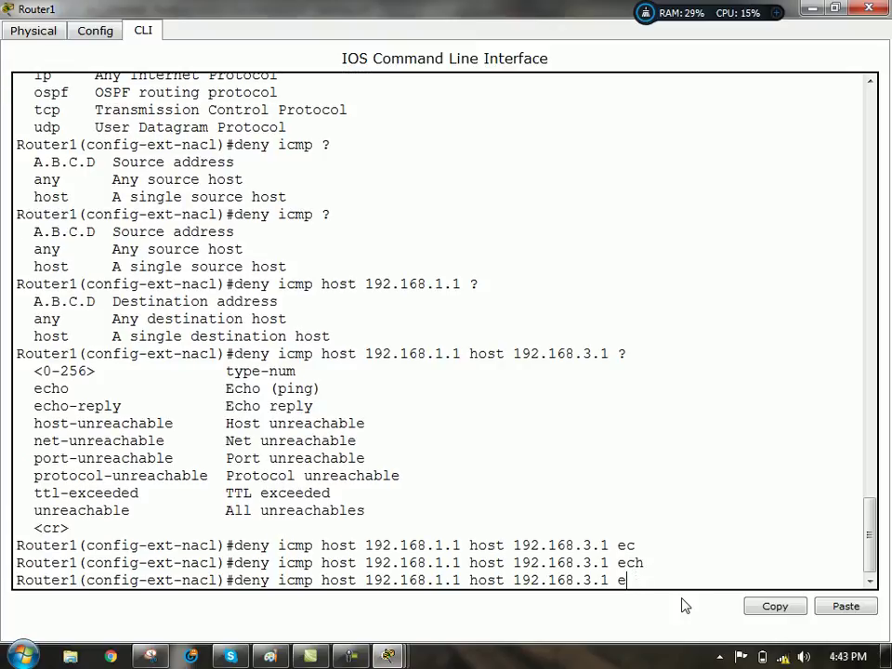
text(cho)
key(Return)
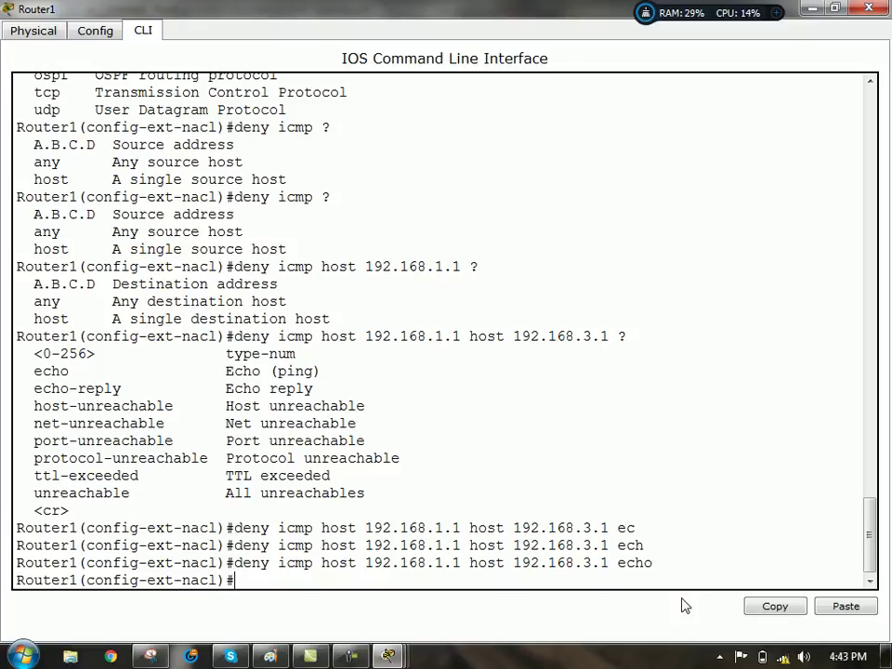
- Type 'permit ip any any' at the ext-nacl prompt, correcting typos along the way
text(perm)
key(Tab)
text(any)
text( nau)
key(BackSpace)
key(BackSpace)
key(BackSpace)
text(any)
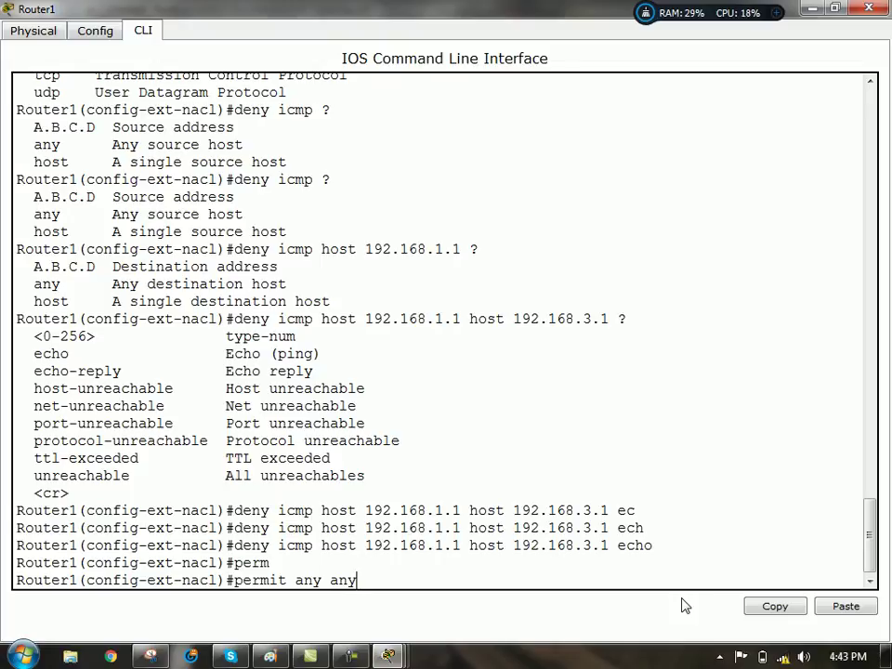
key(Left)
key(Left)
key(Left)
key(Left)
key(Left)
key(Left)
key(Left)
text(ip)
key(BackSpace)
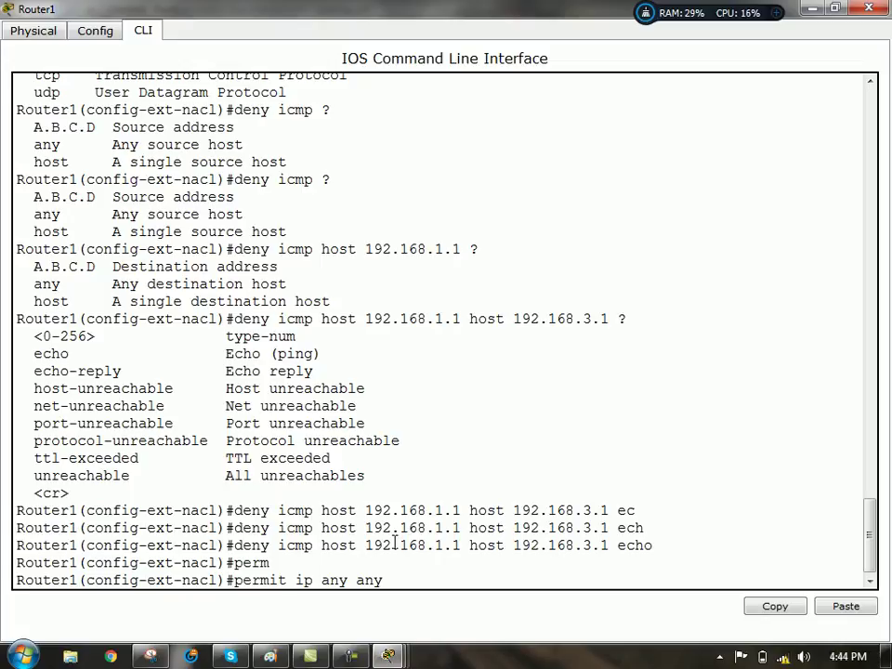
- Commit the permit entry, exit, and run 'do sh ip access-lists' to confirm both ccna entries
key(Return)
key(Return)
text(exit)
key(Return)
key(Return)
key(Return)
key(Return)
text(do sh ip access)
key(Tab)
text(-li)
key(Return)
key(Up)
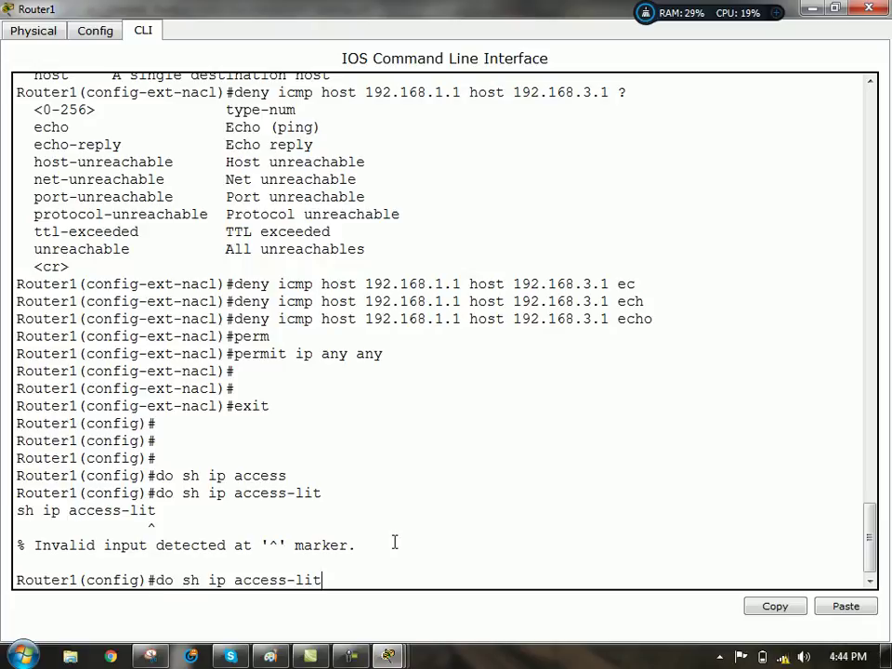
text(s)
key(Return)
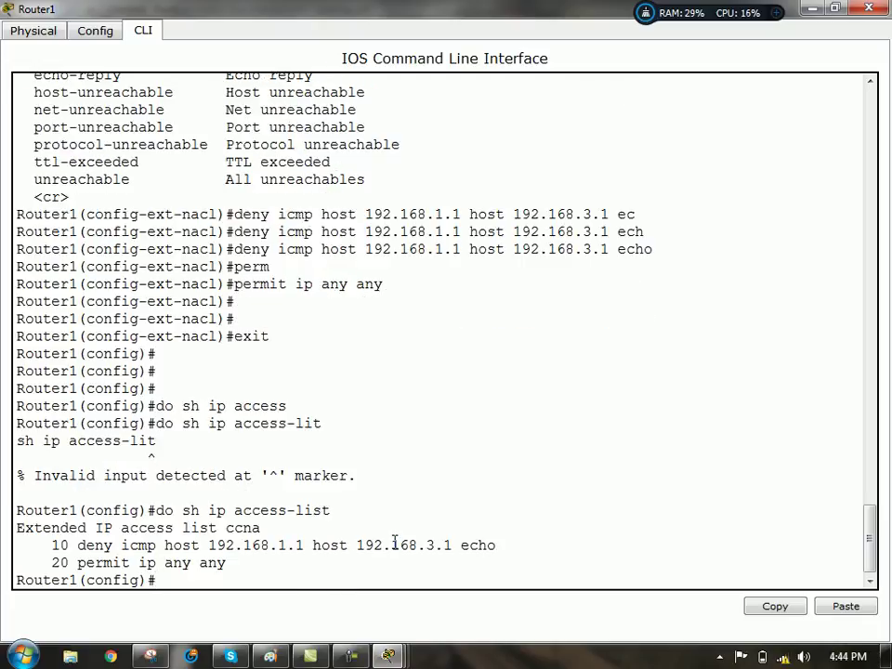
drag(52, 546, 428, 565)
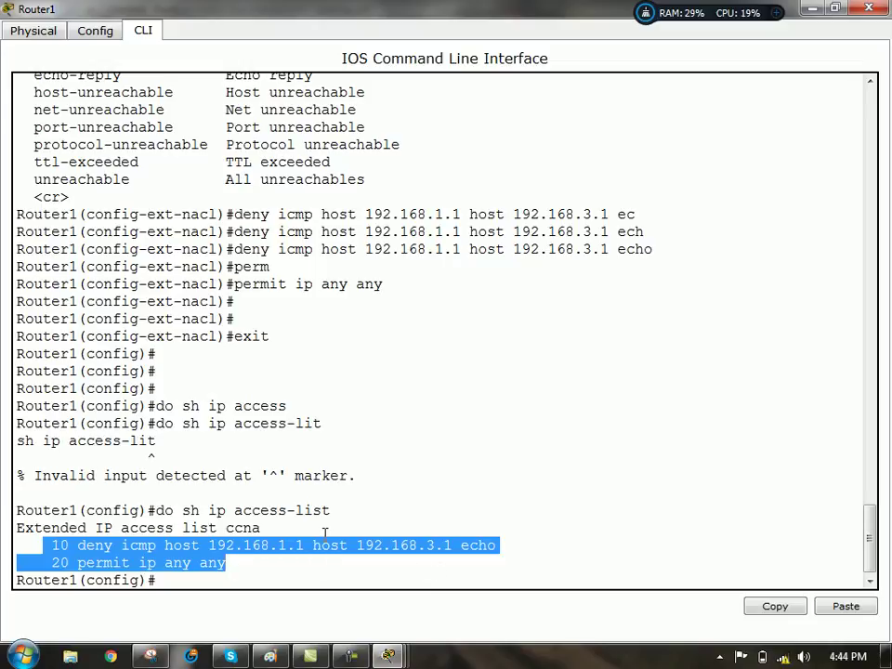
click(329, 566)
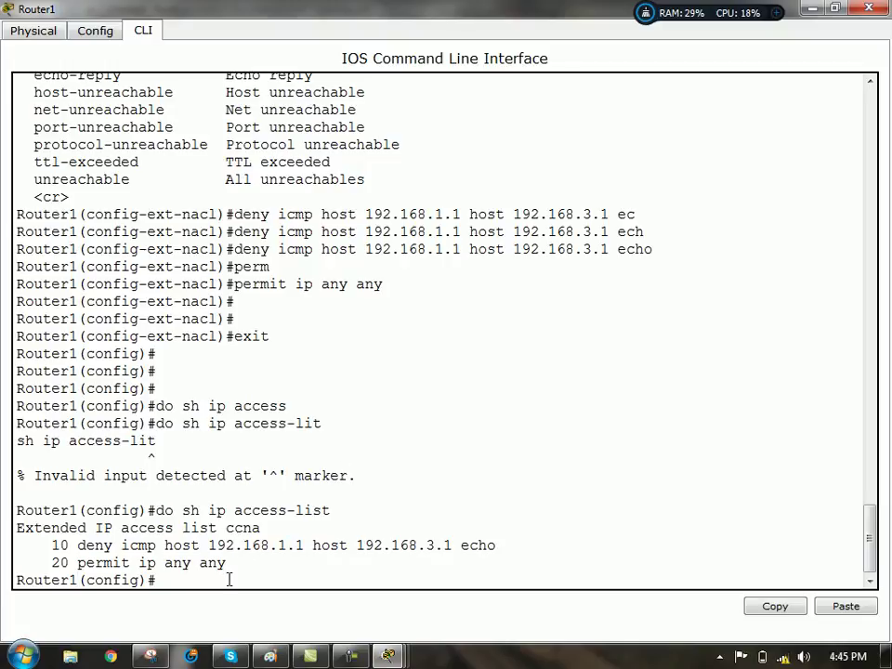
- Minimize the Router1 console and the Paint notes to reveal the topology
key(Return)
key(Return)
key(Return)
key(Return)
key(Return)
key(Return)
key(Return)
key(Return)
key(Return)
key(Return)
key(Return)
key(Return)
key(Return)
key(Return)
key(Return)
key(Return)
key(Return)
key(Return)
key(Return)
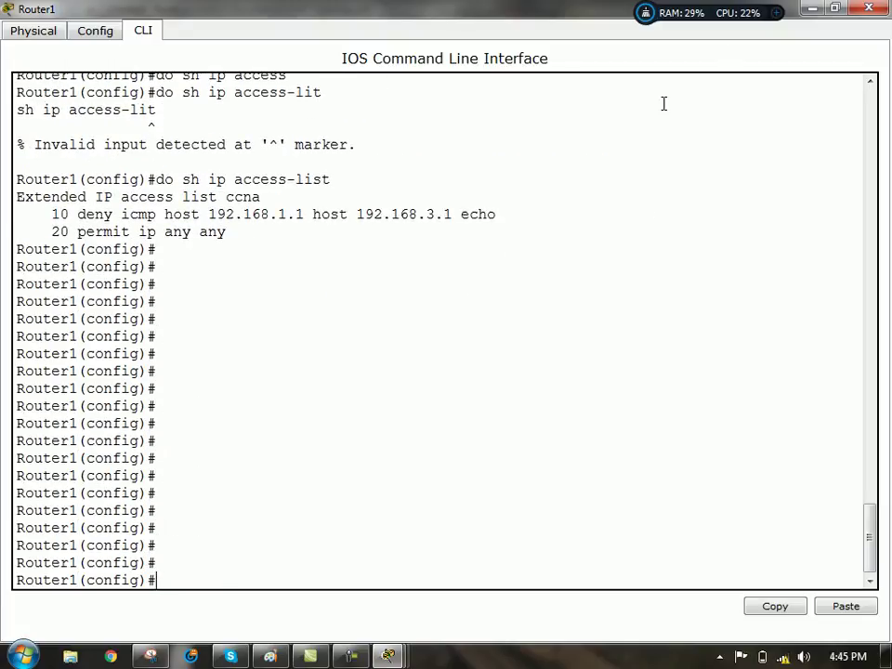
click(812, 8)
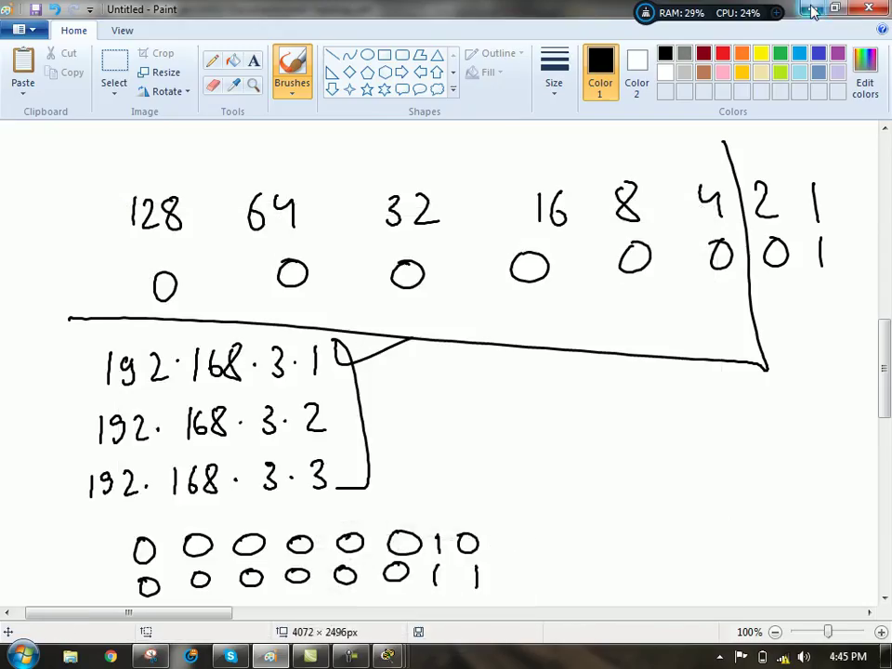
click(809, 8)
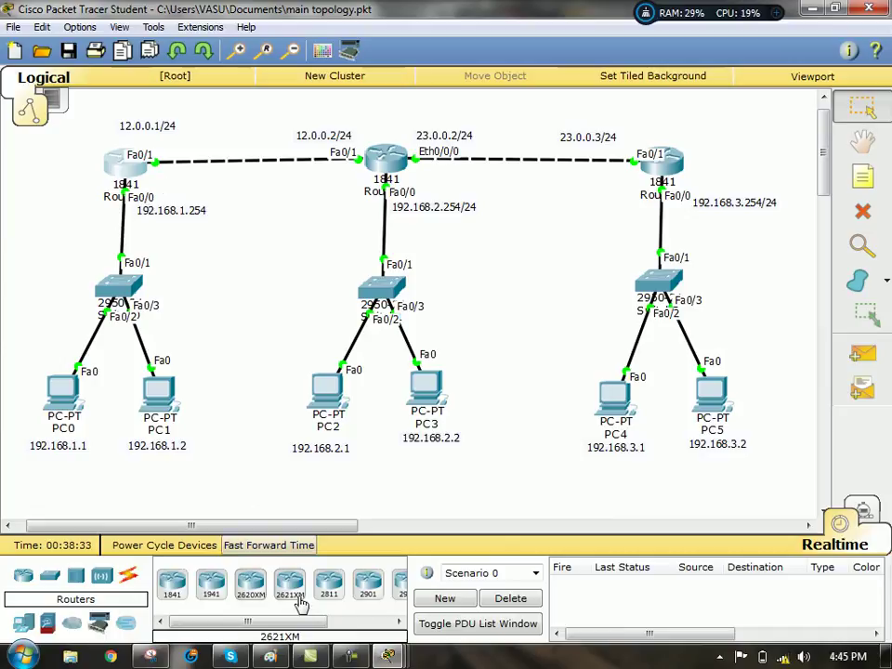
- Bring Router1's CLI window forward from the Packet Tracer taskbar previews
mouse_move(389, 656)
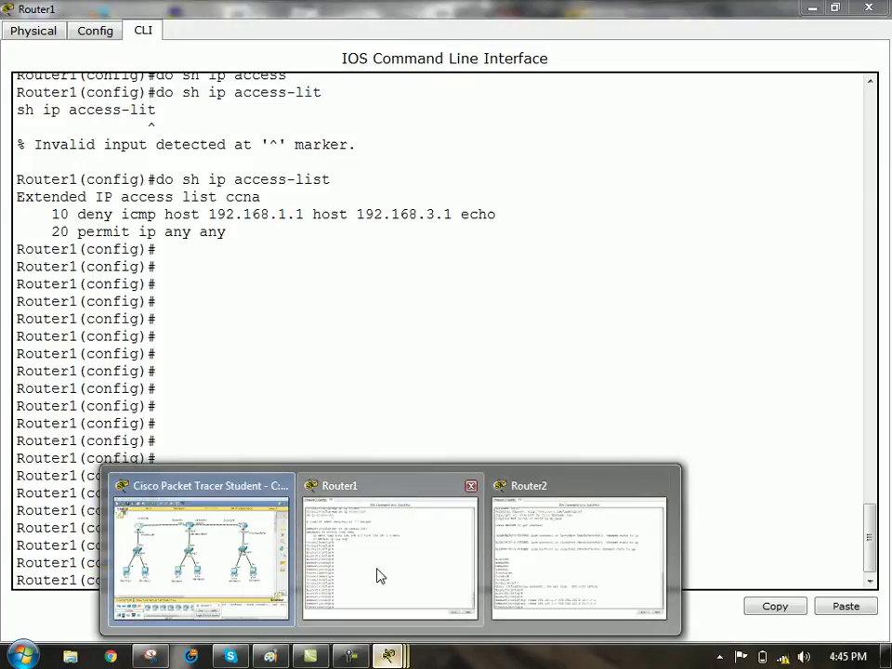
- Apply access list ccna inbound on interface f0/0 with 'ip access-group ccna in'
click(378, 575)
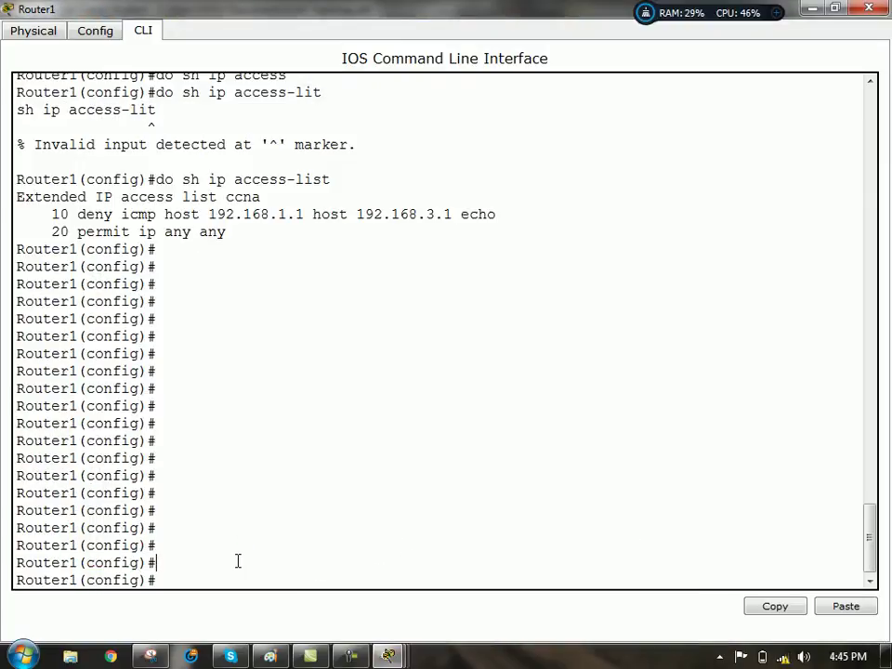
text(int f0/1)
key(Return)
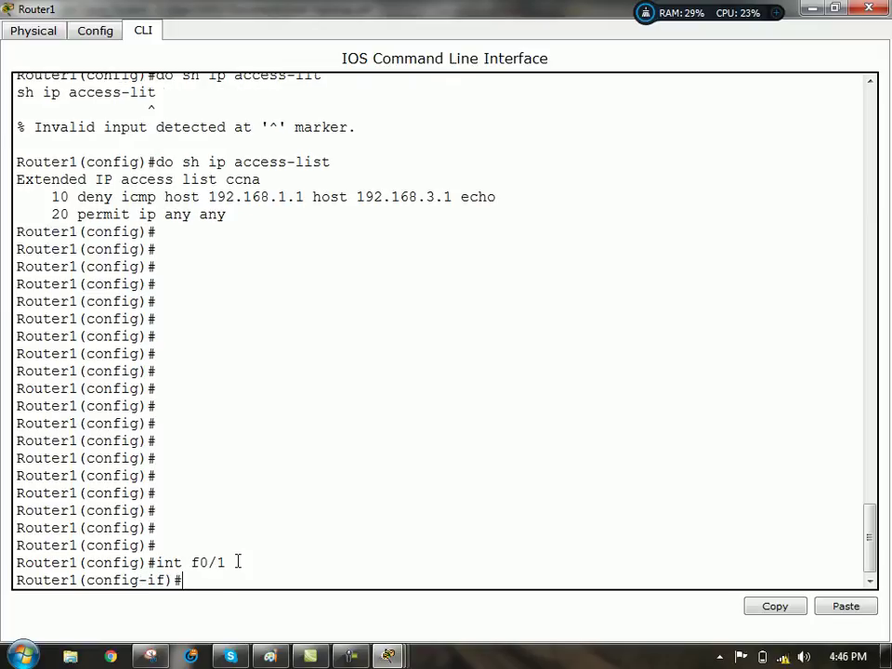
text(int f0/0)
key(Return)
key(Return)
key(Return)
key(Return)
key(Return)
key(Return)
key(Return)
key(Return)
key(Return)
key(Return)
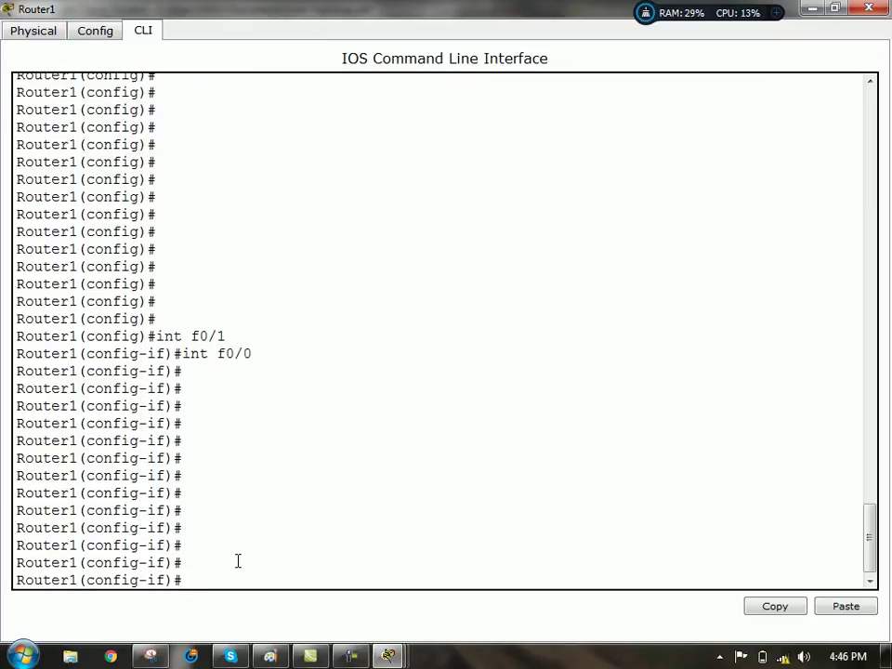
text(ip acc)
key(Tab)
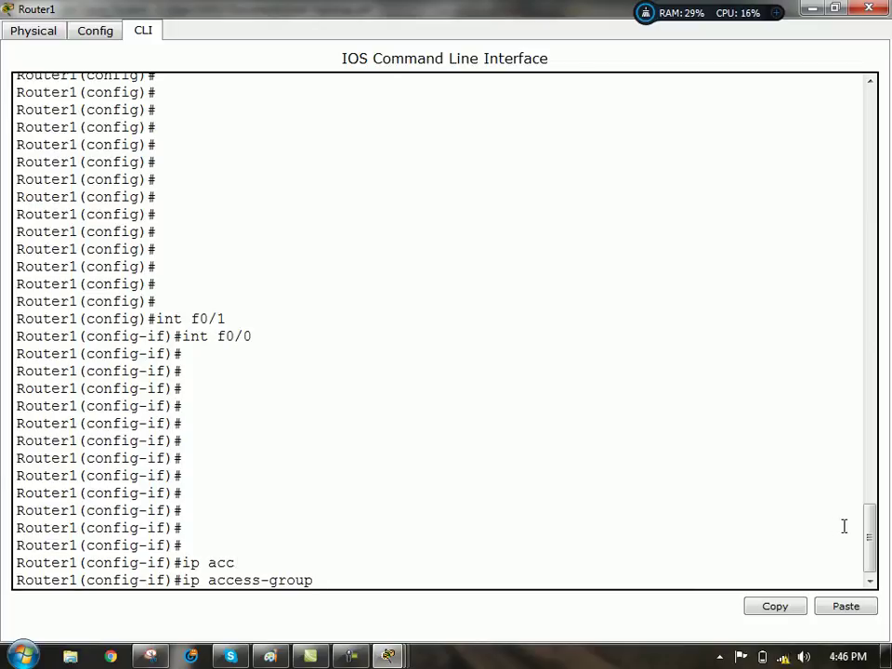
mouse_move(868, 538)
mouse_down()
mouse_move(870, 484)
mouse_move(885, 445)
mouse_move(872, 426)
mouse_move(872, 554)
mouse_up()
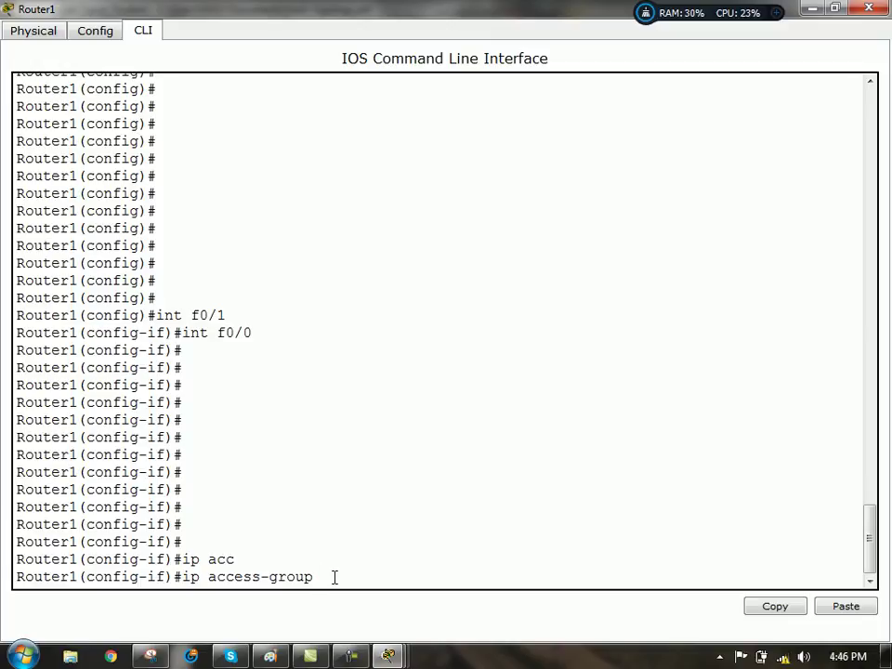
text(ccna ?)
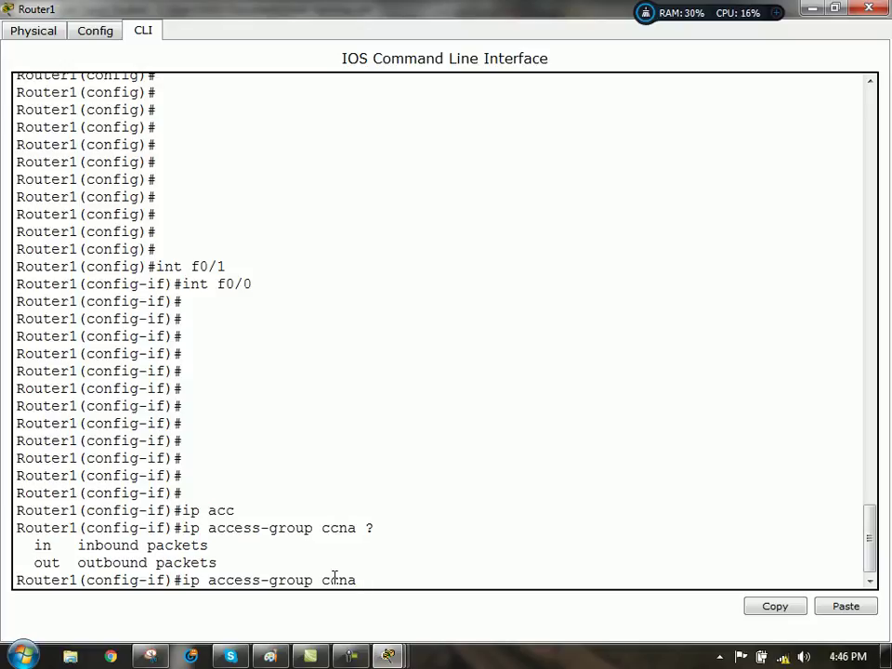
text(in)
key(Return)
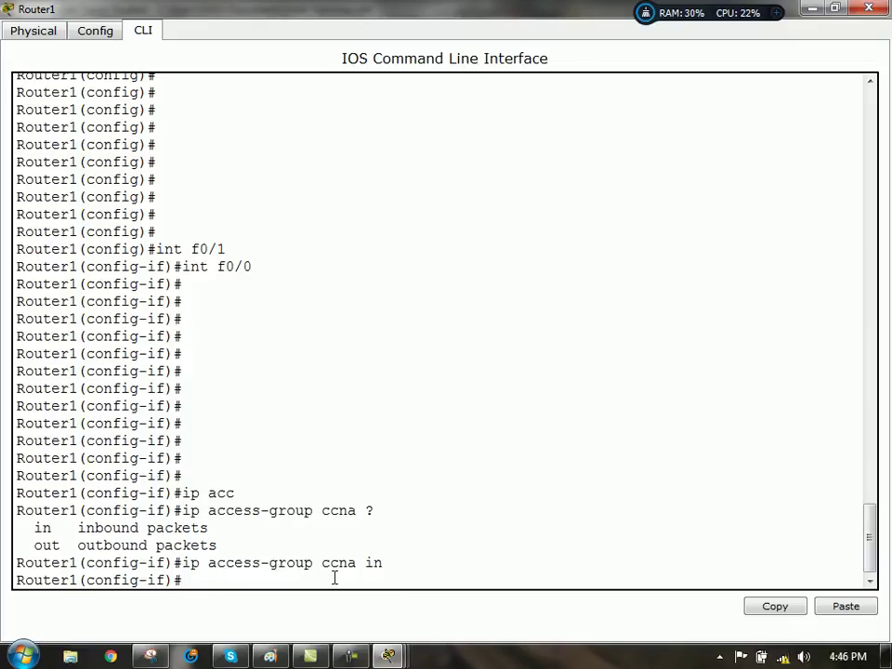
- Switch to simulation mode and filter the events to show only ICMP
click(813, 11)
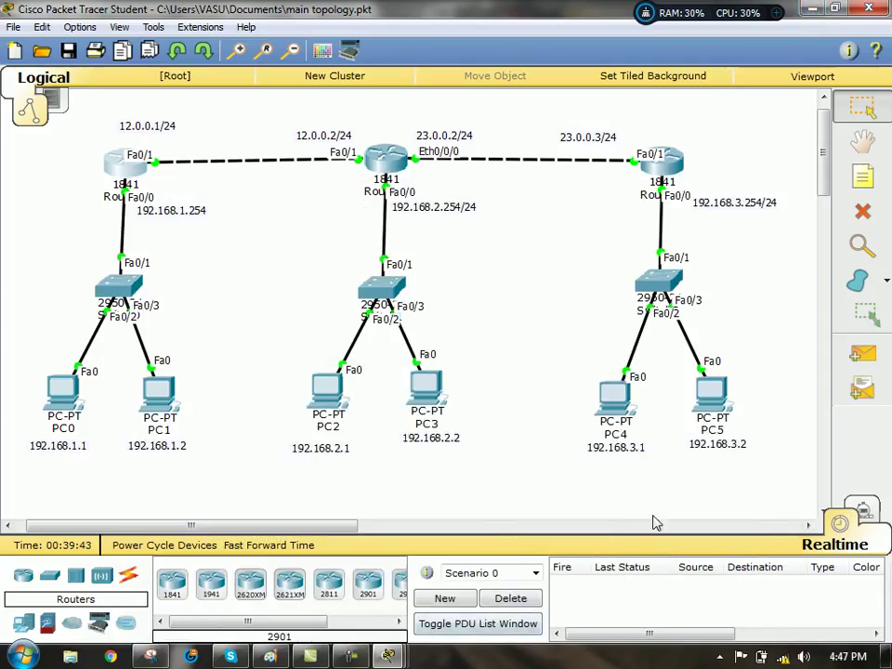
key(shift+s)
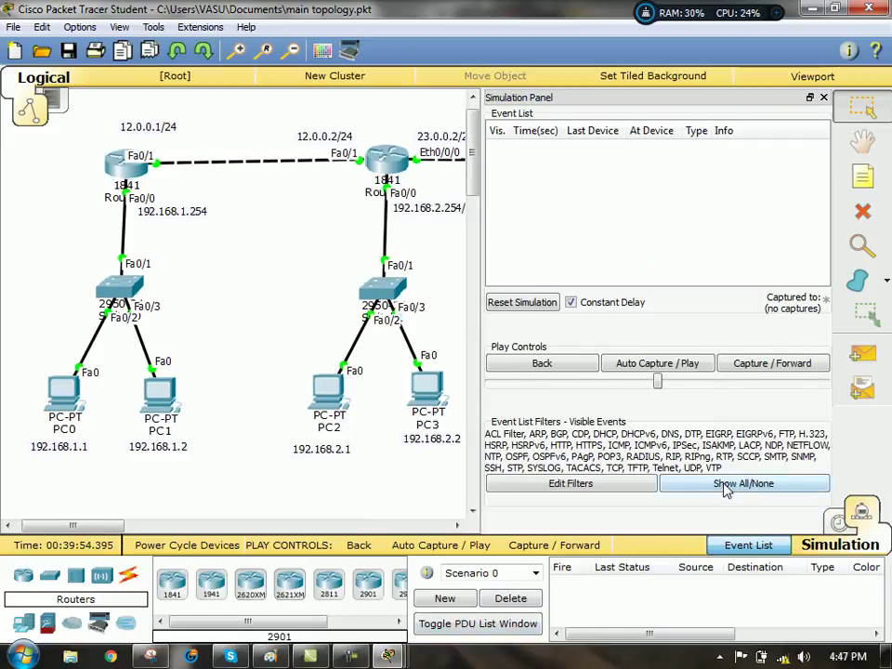
click(728, 489)
click(610, 472)
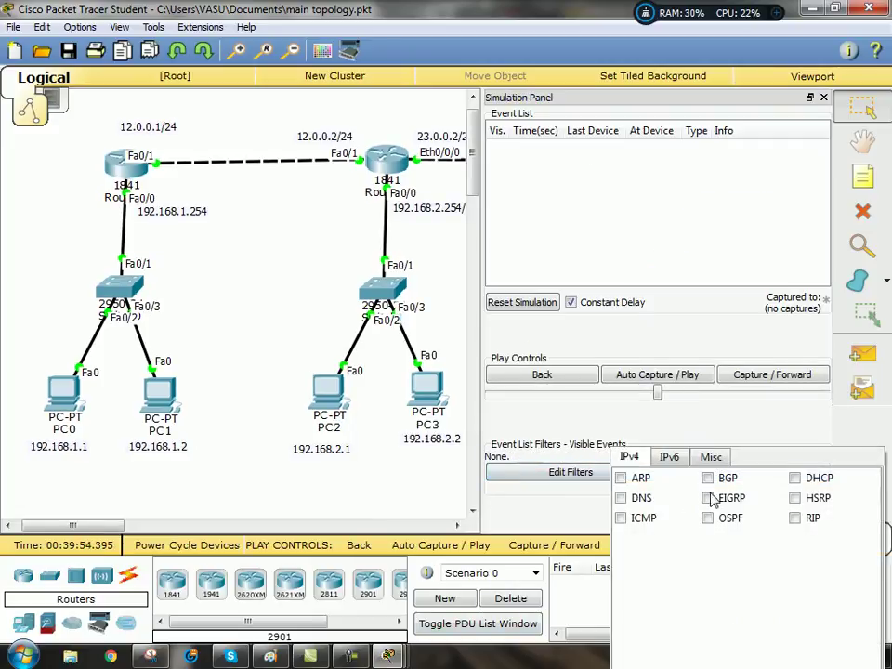
click(622, 519)
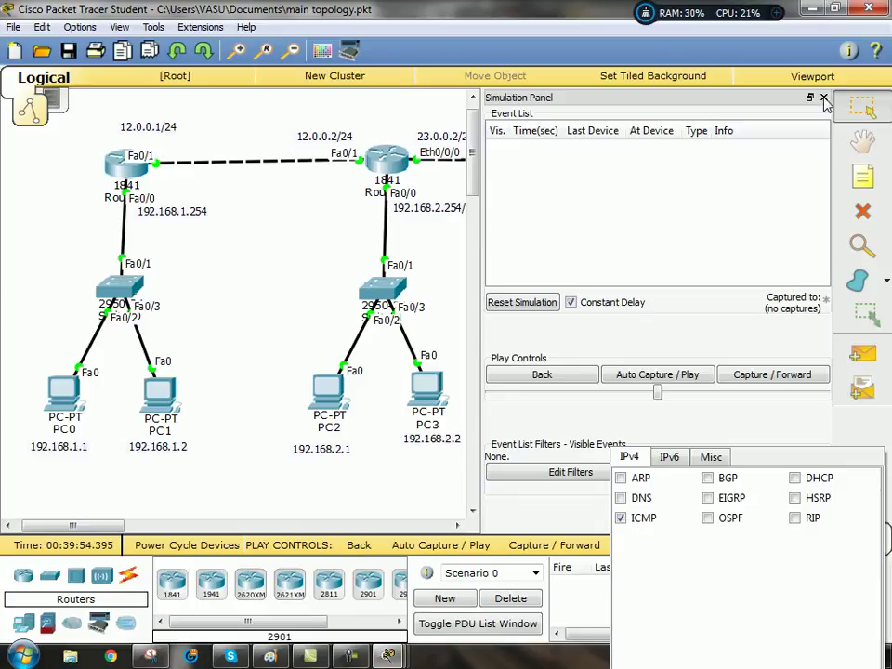
click(823, 98)
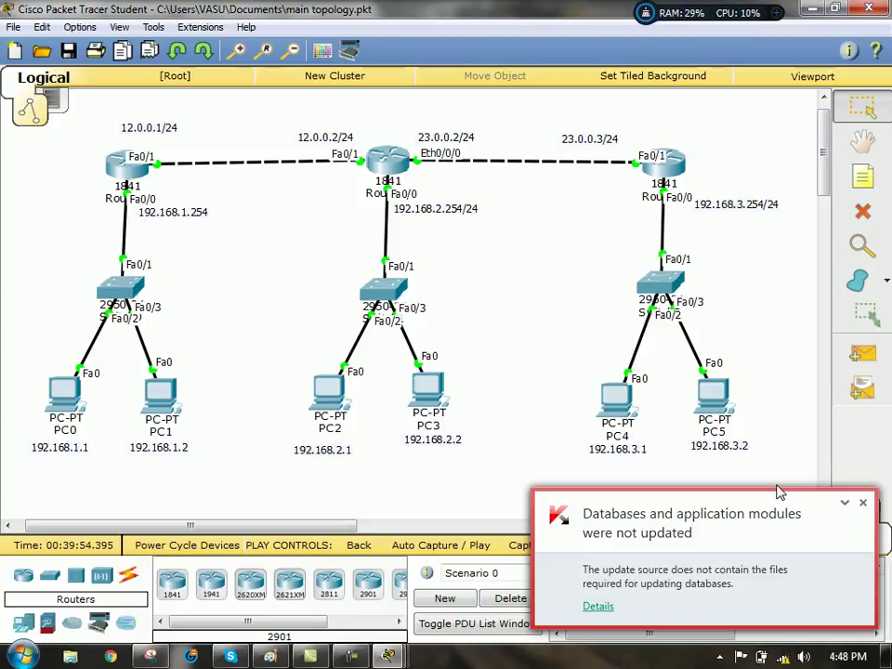
- Send a simple PDU from PC0 to PC4, watch it fail, and delete it
click(863, 507)
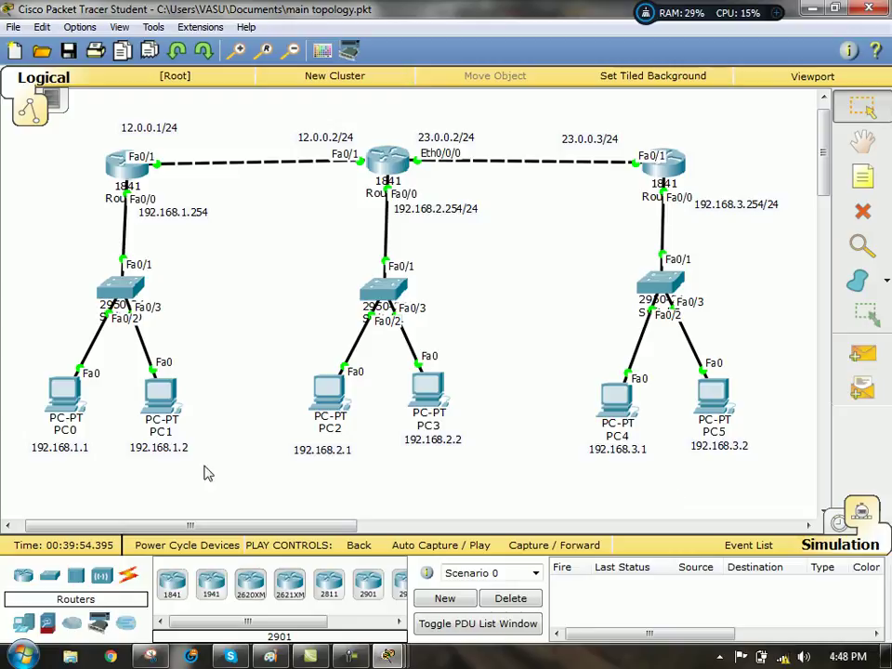
click(862, 353)
click(74, 379)
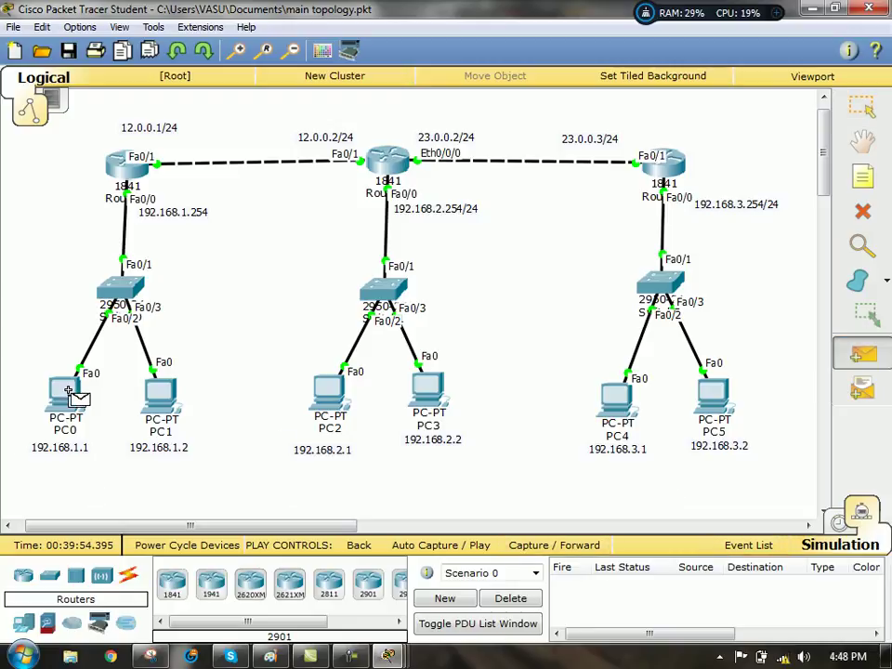
click(622, 405)
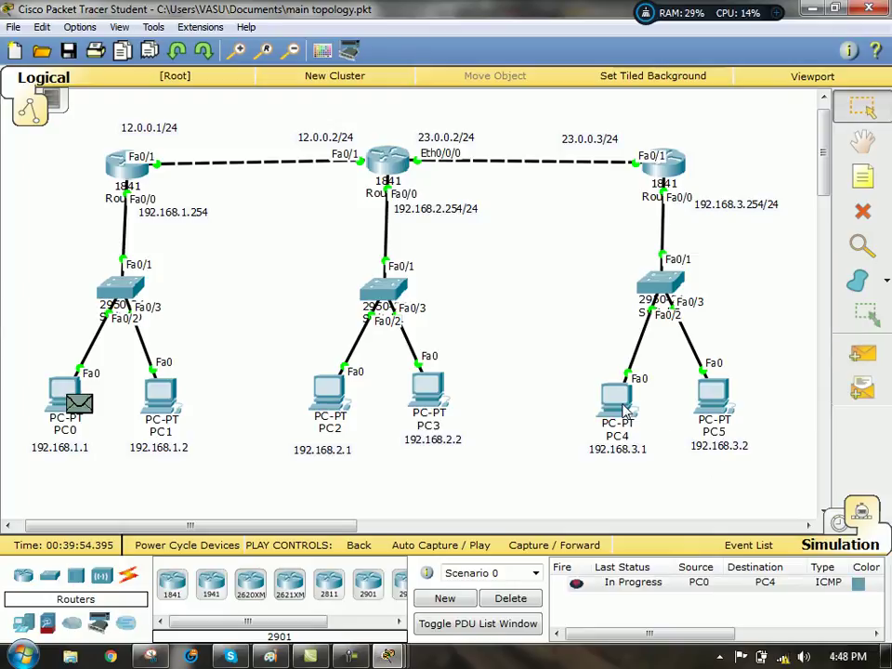
click(485, 548)
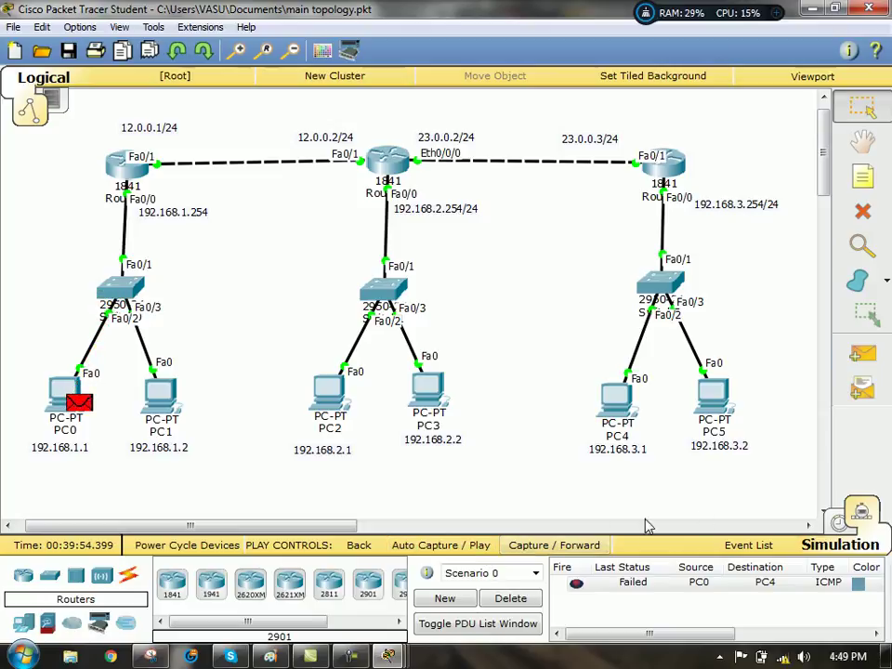
click(513, 602)
- Send a simple PDU from PC0 to PC5, play until it succeeds, then delete it
click(862, 355)
click(89, 399)
click(711, 395)
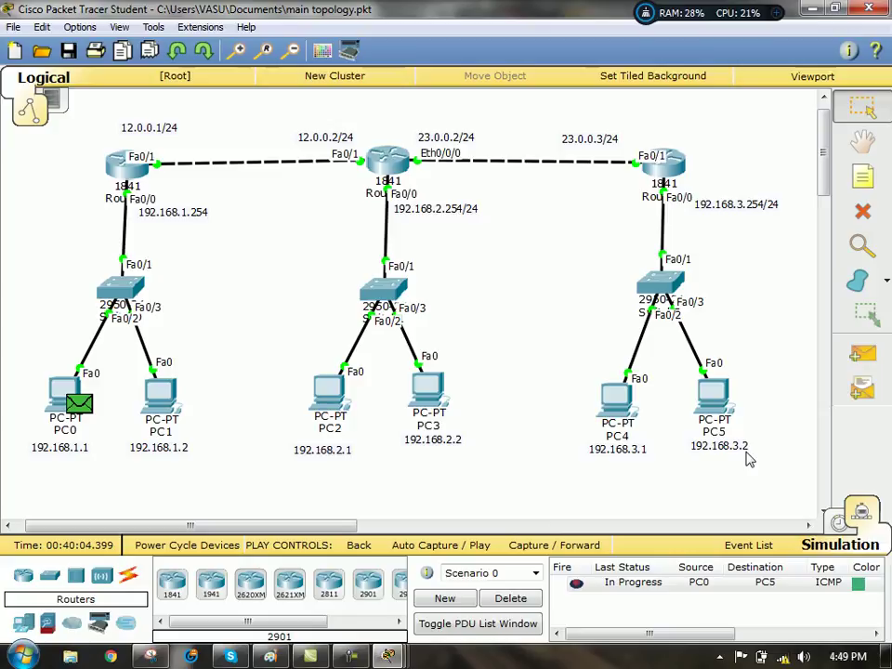
click(484, 549)
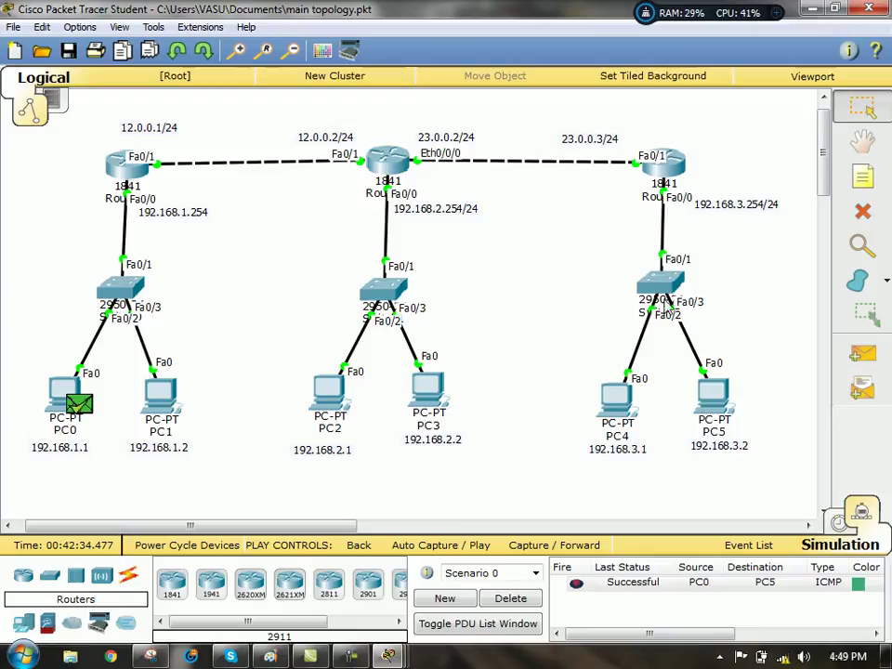
click(440, 544)
click(506, 600)
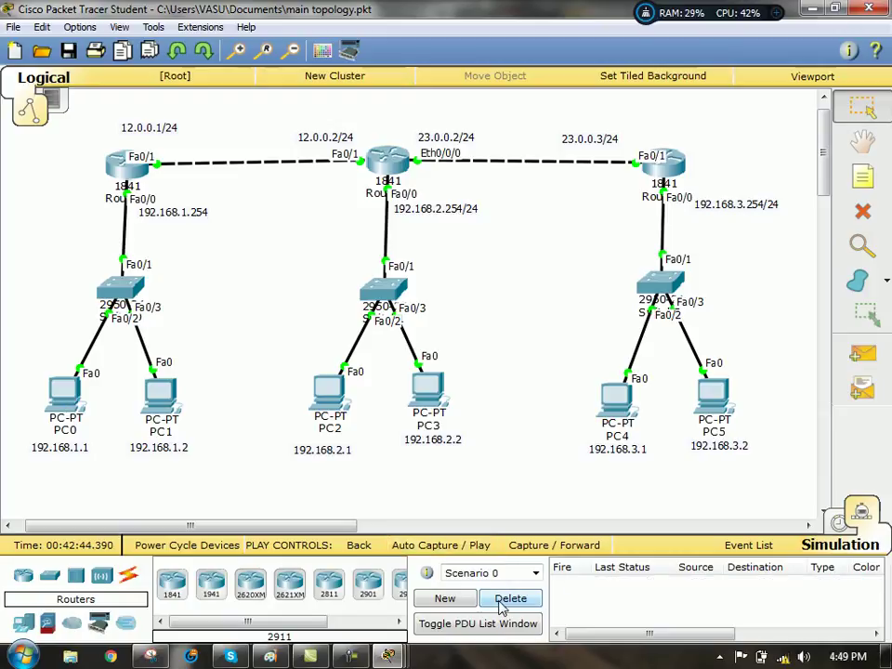
- Resend a PC0-to-PC4 simple PDU, confirm it fails again, and delete it
click(867, 355)
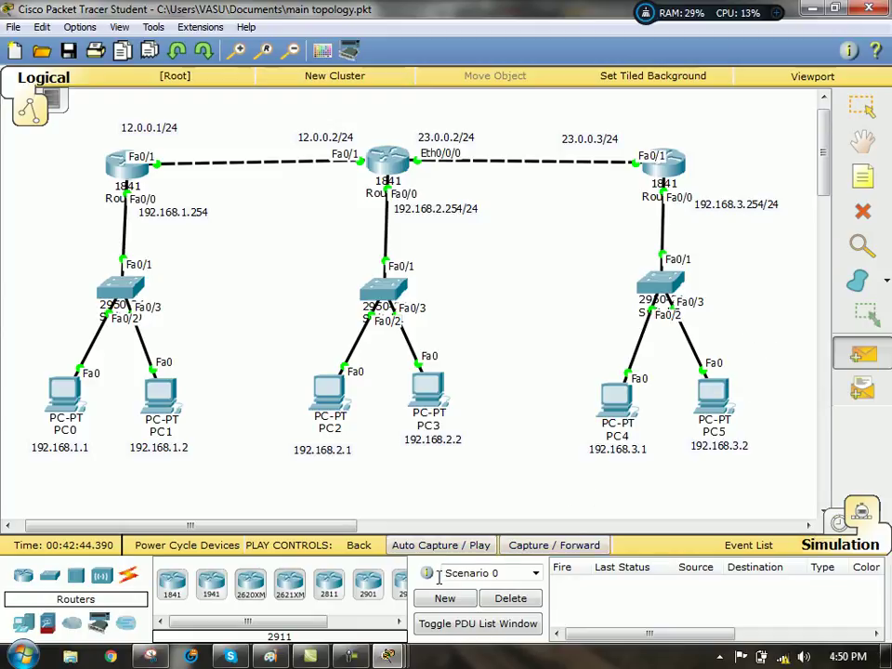
click(52, 392)
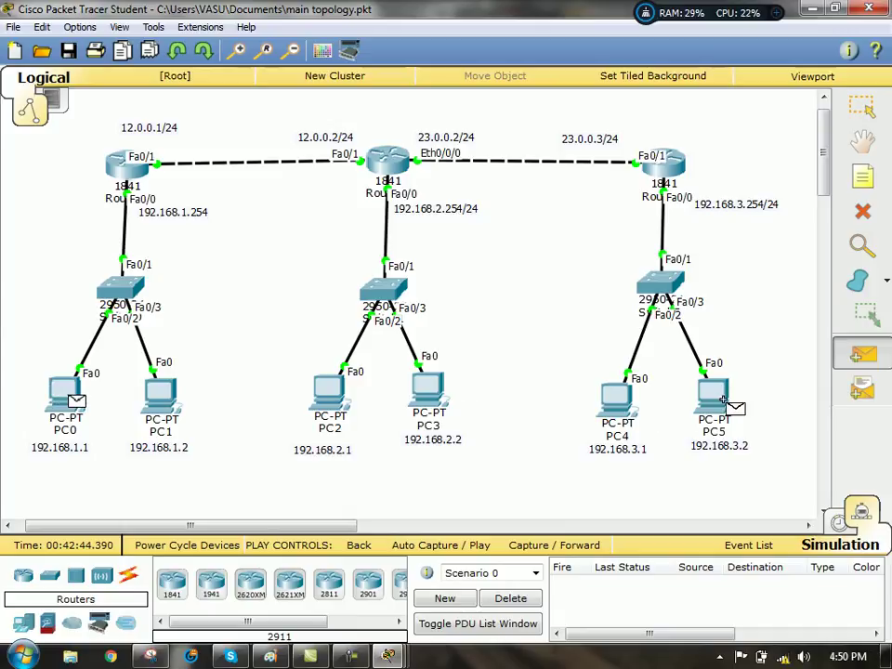
click(611, 407)
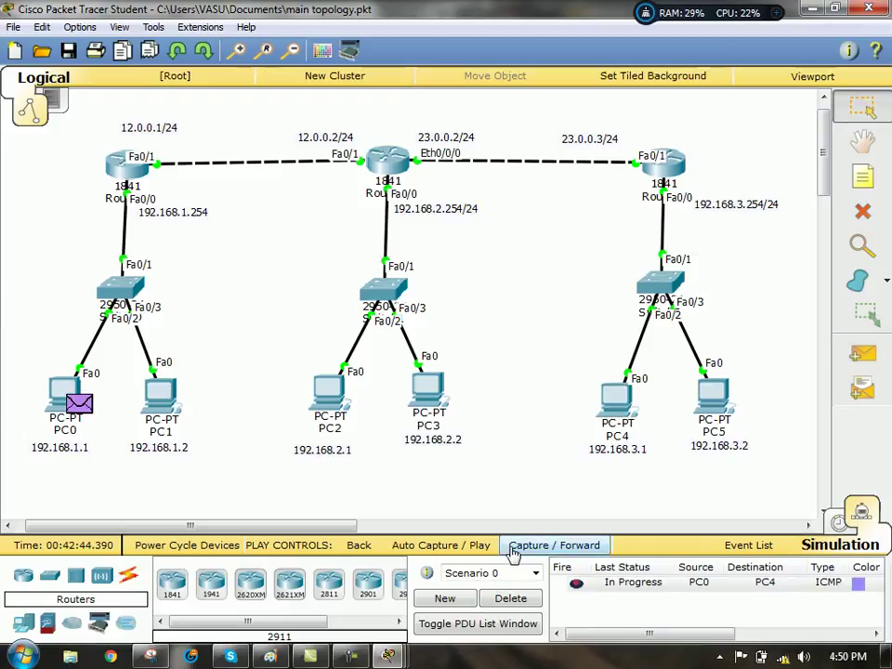
click(484, 550)
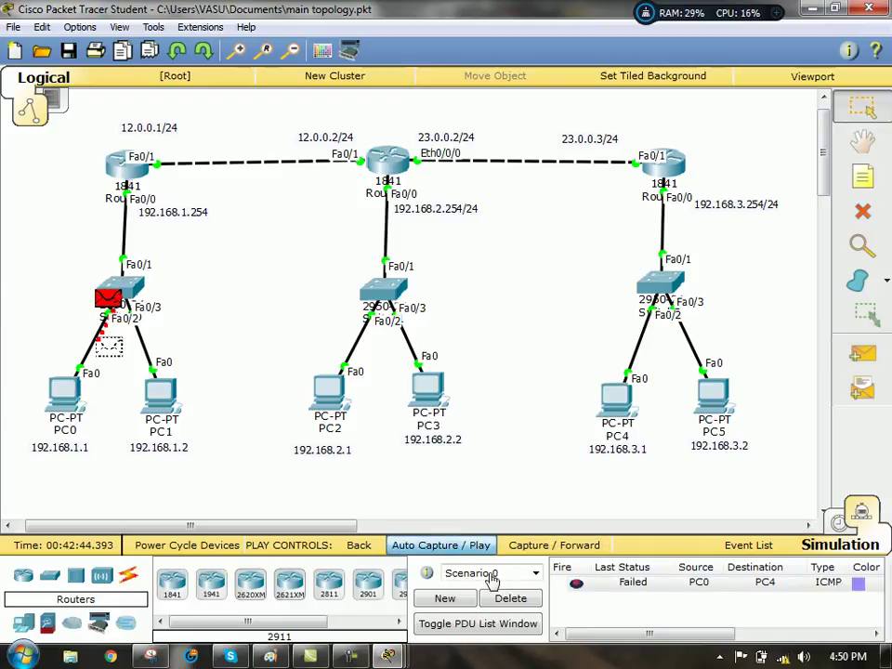
click(511, 600)
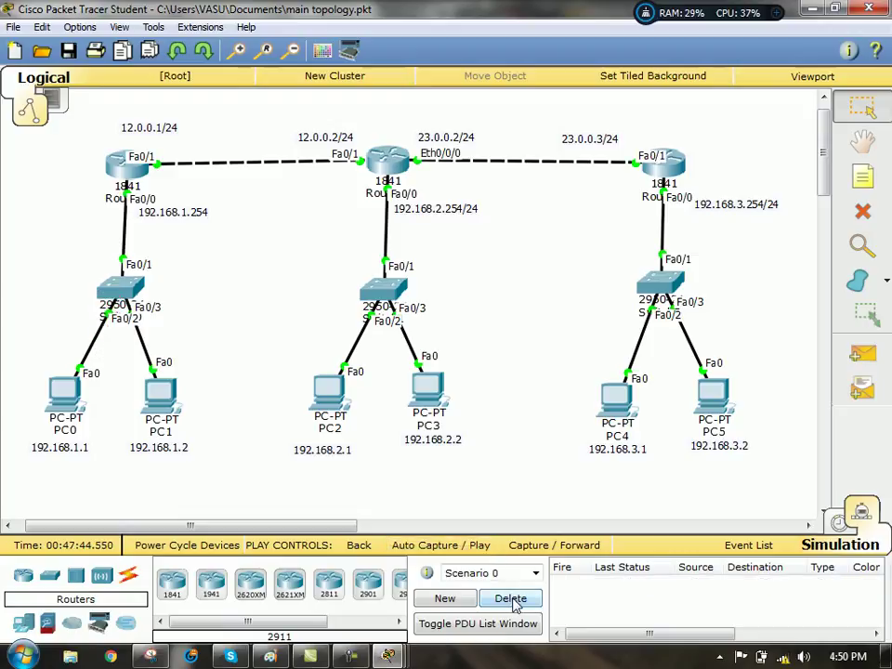
click(863, 353)
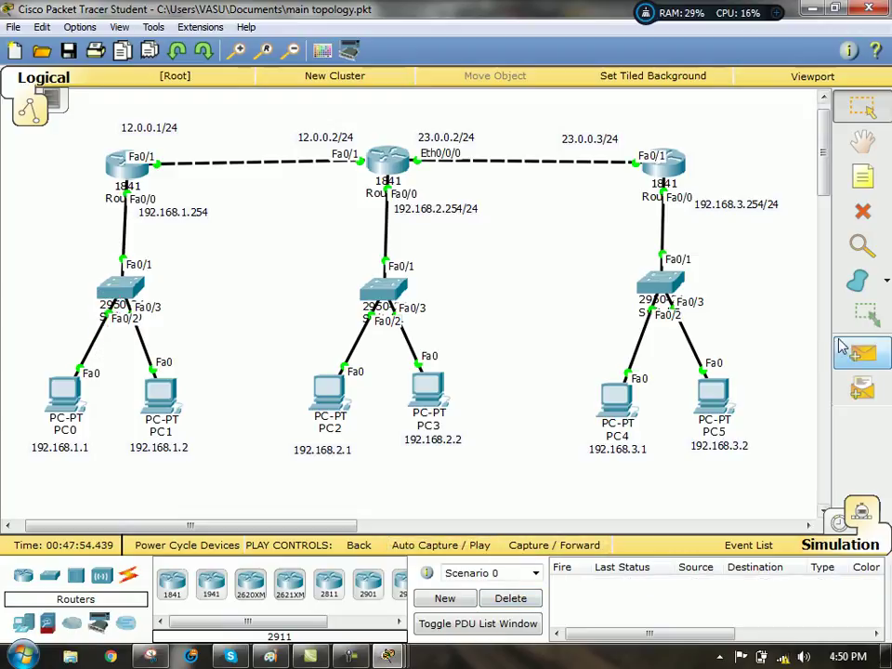
- Send an ICMP PDU from PC4 to PC0, play it to success, then delete it
click(618, 399)
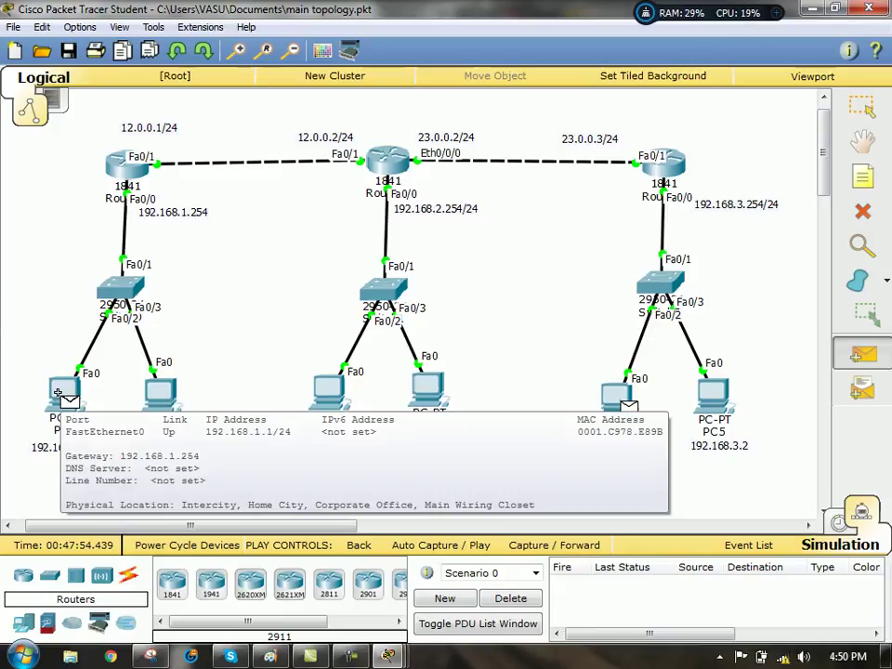
click(58, 396)
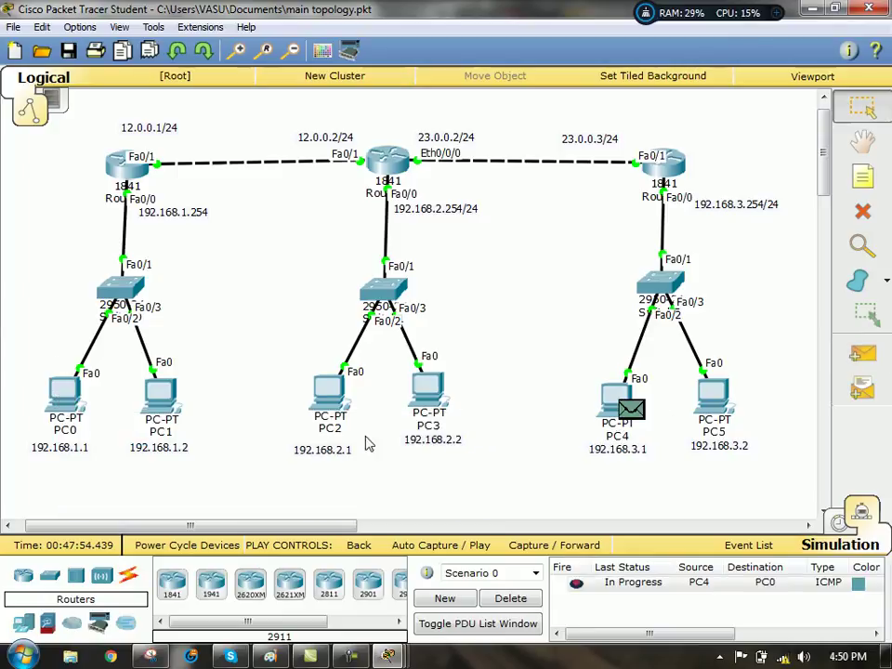
click(477, 549)
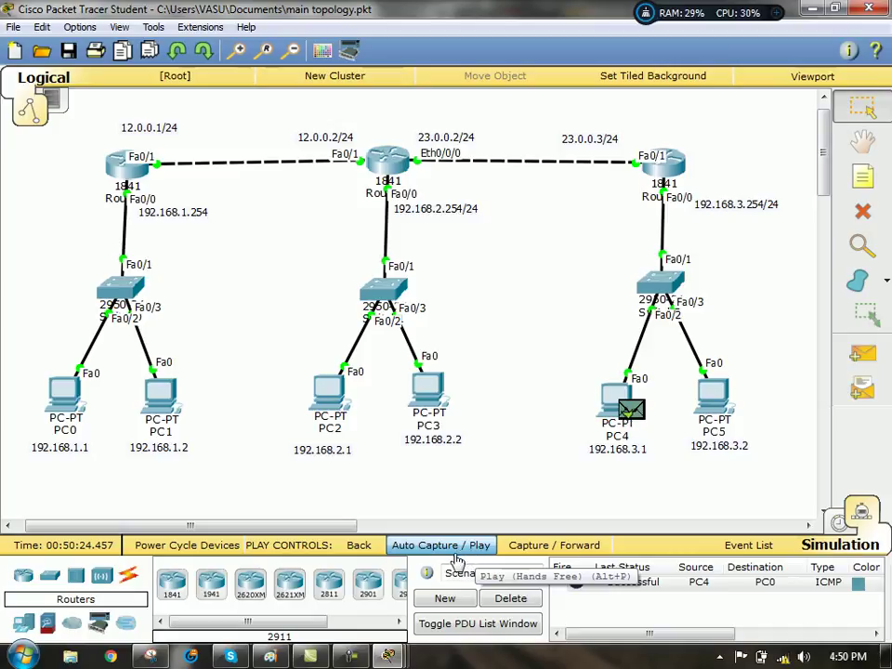
click(523, 605)
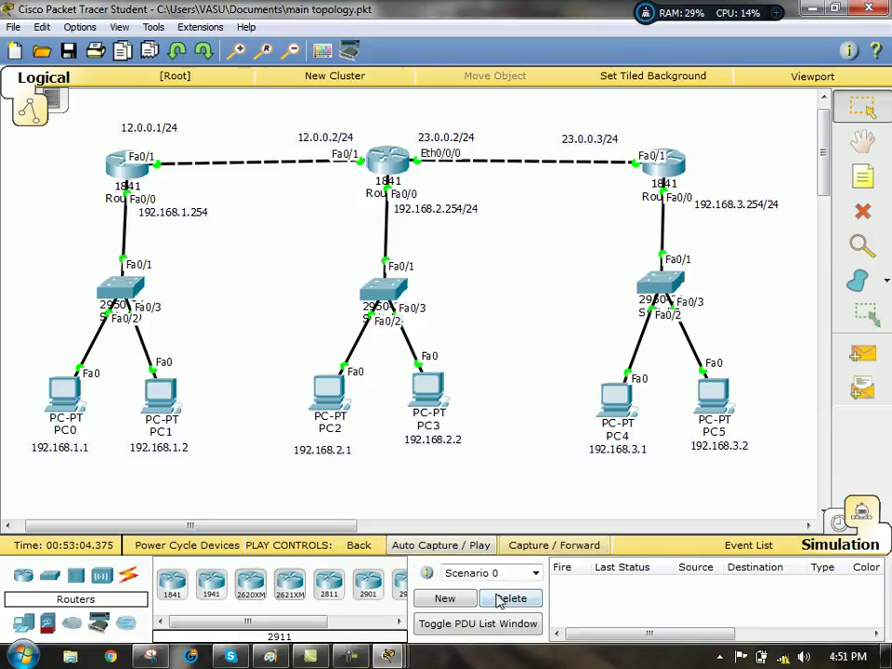
click(352, 656)
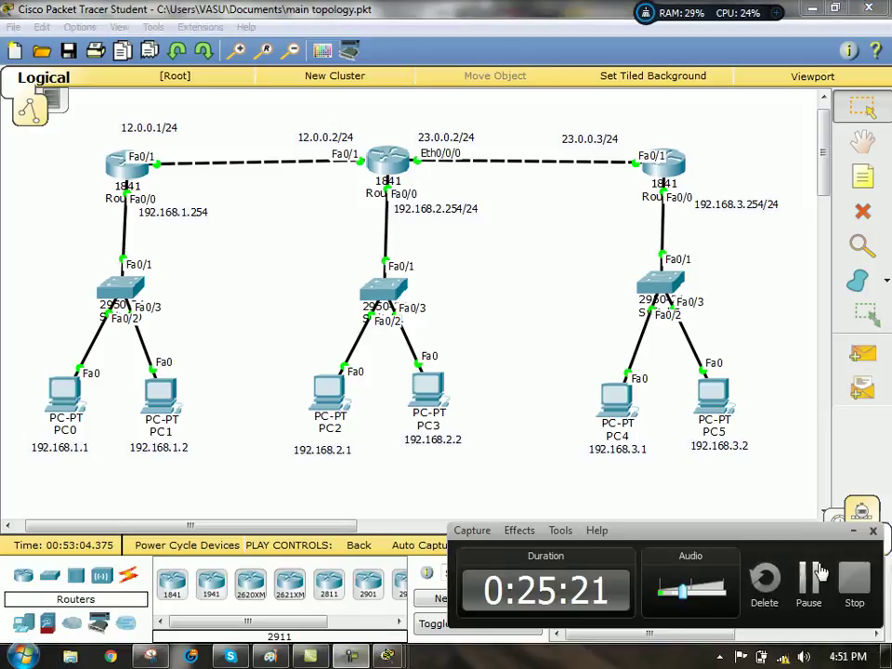
click(809, 576)
click(809, 577)
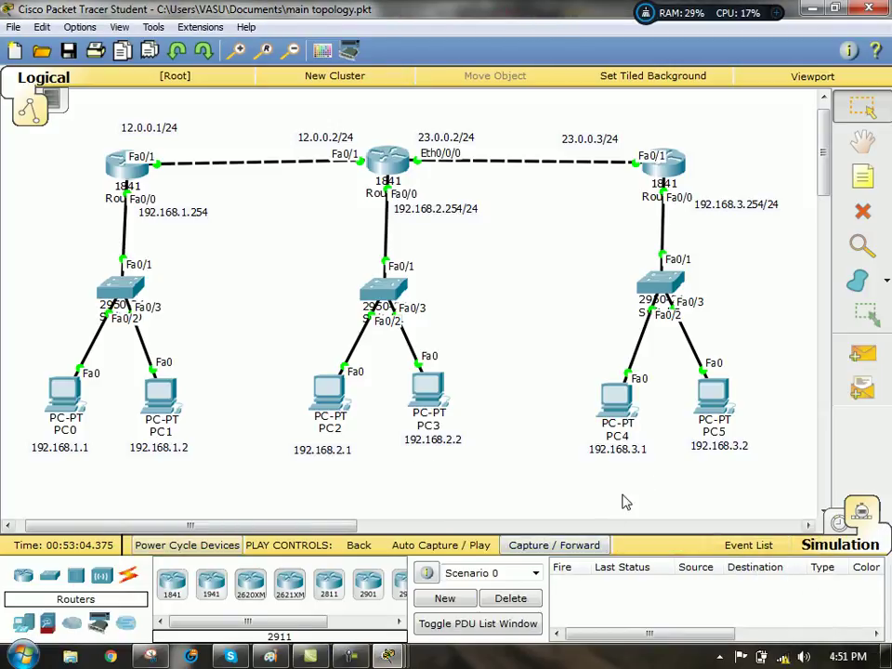
click(128, 172)
click(679, 112)
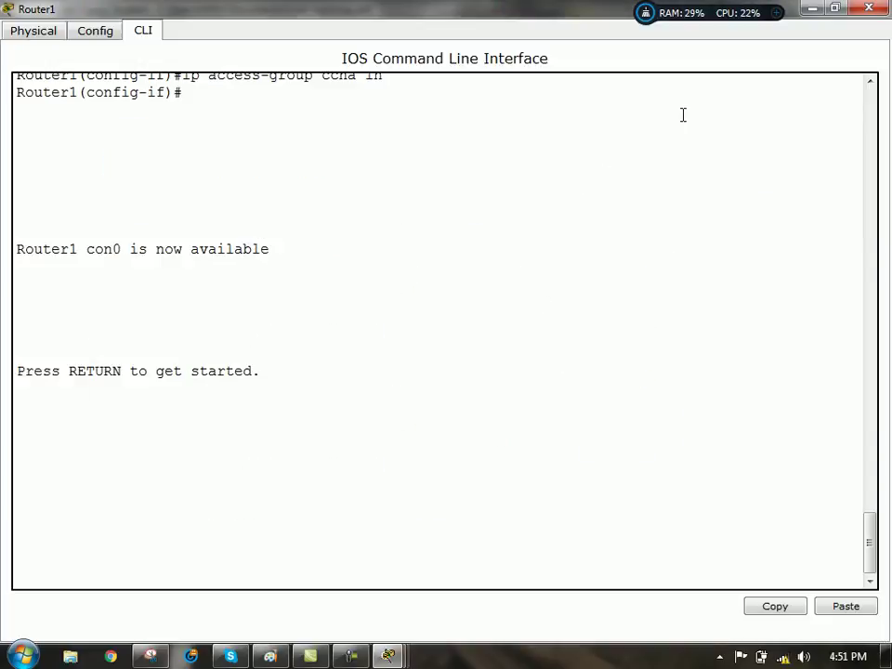
click(351, 656)
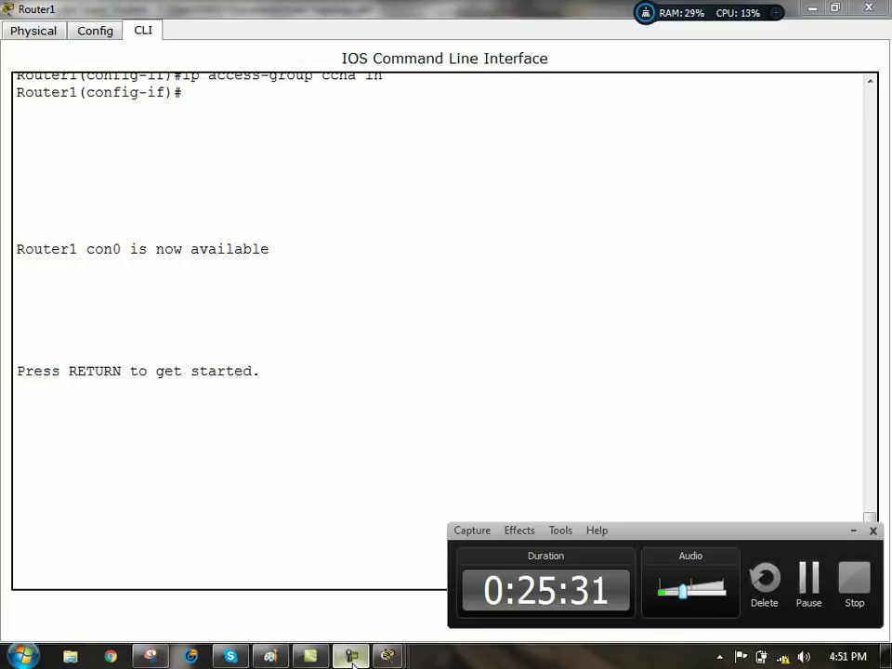
click(353, 658)
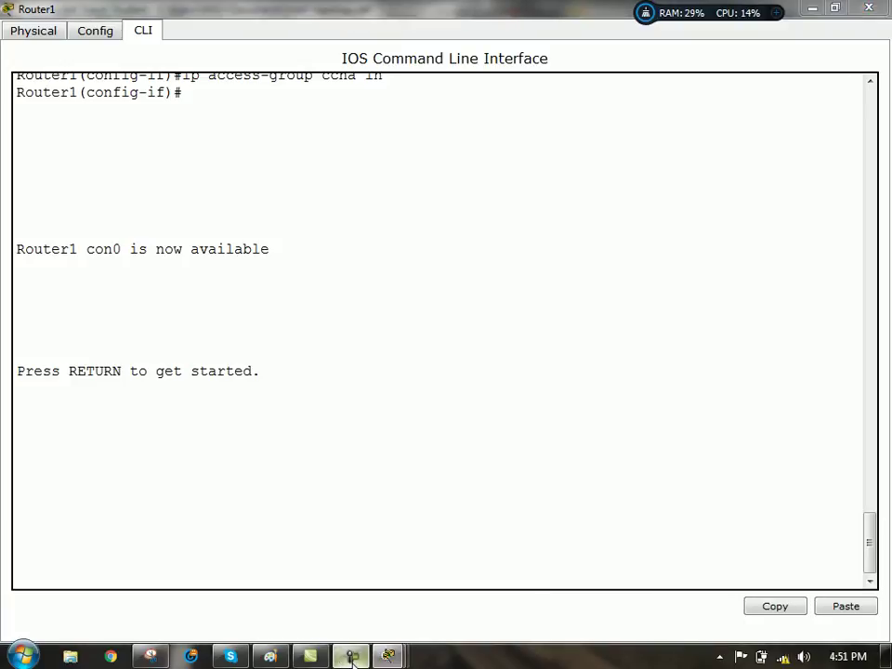
click(352, 657)
drag(692, 595, 732, 599)
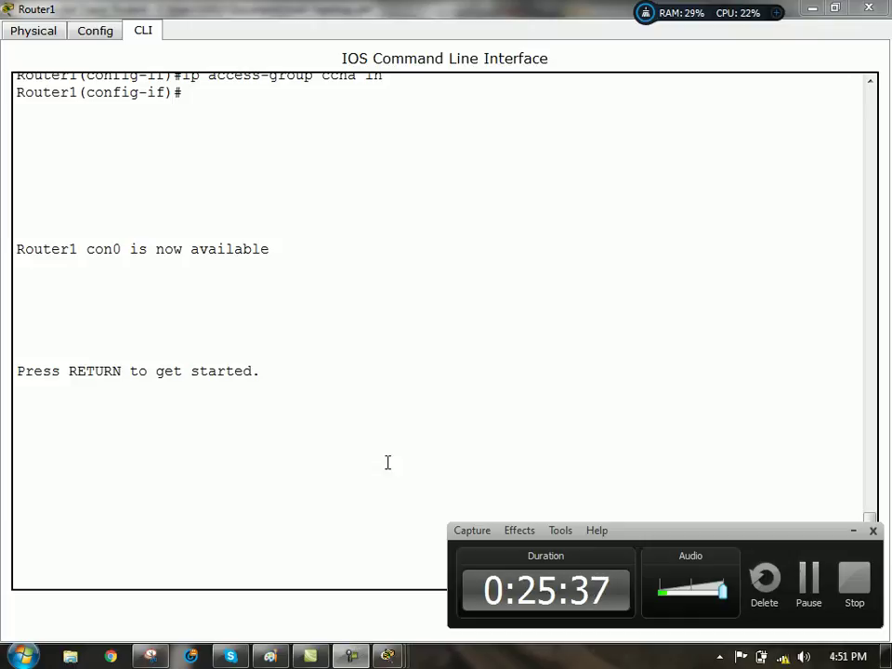
click(851, 533)
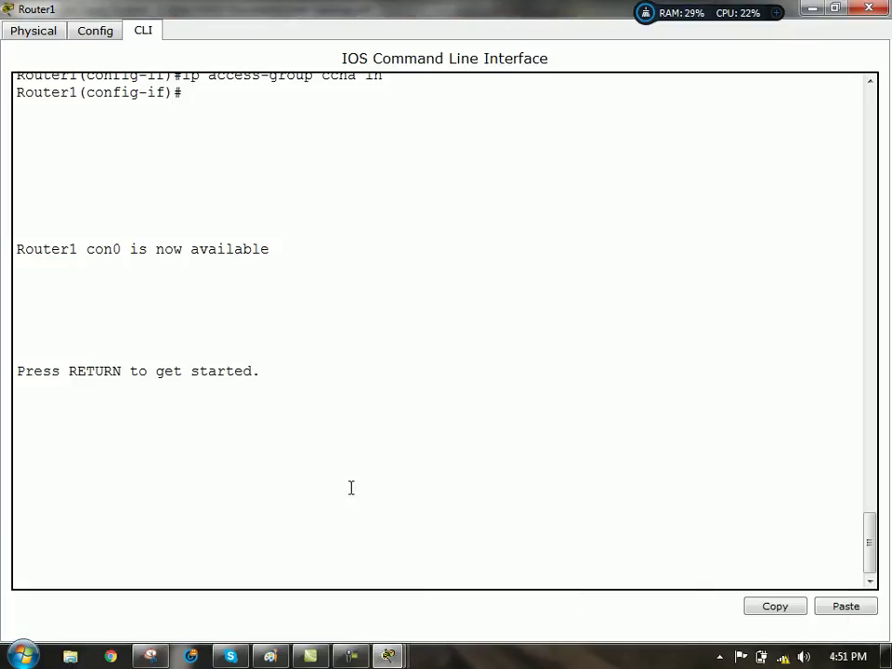
click(815, 10)
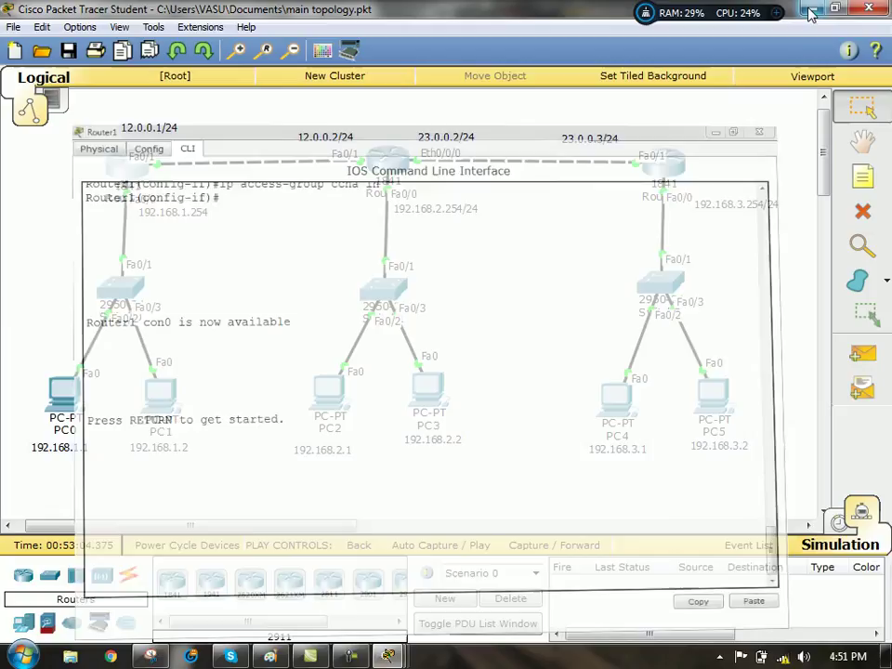
mouse_move(130, 176)
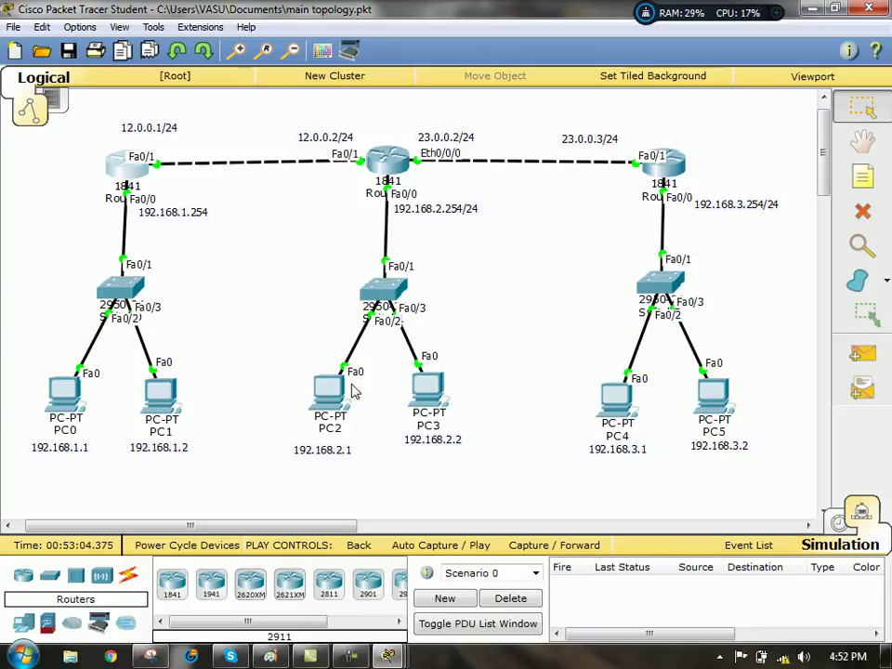
- Bring Router1's console forward and enter privileged mode with 'en'
click(440, 545)
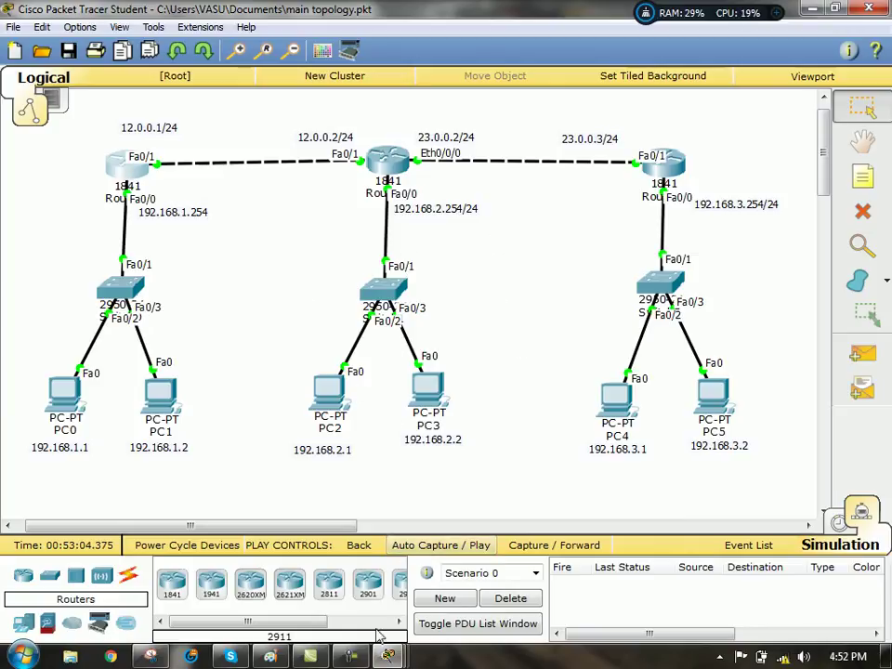
mouse_move(391, 655)
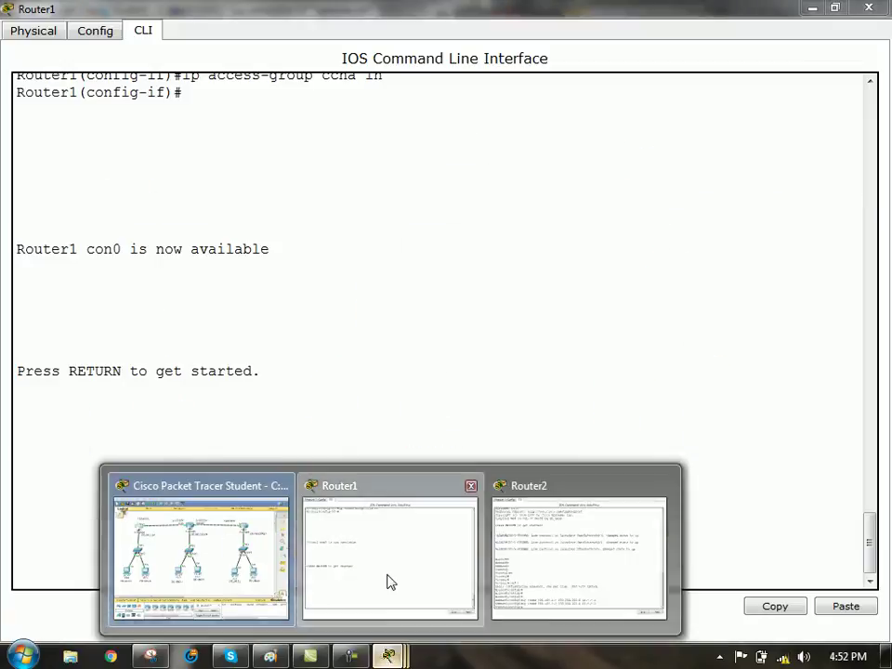
click(390, 583)
key(Return)
key(Return)
key(Return)
key(Return)
key(Return)
key(Return)
key(Return)
key(Return)
key(Return)
key(Return)
key(Return)
key(Return)
key(Return)
key(Return)
key(Return)
key(Return)
key(Return)
key(Return)
key(Return)
key(Return)
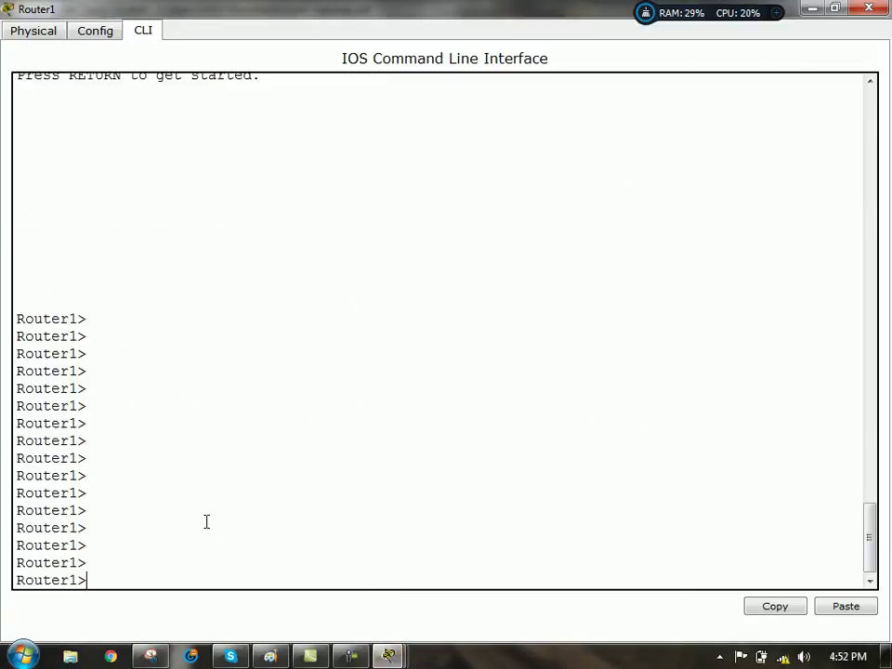
text(en)
key(Return)
key(Return)
key(Return)
key(Return)
key(Return)
key(Return)
key(Return)
key(Return)
key(Return)
key(Return)
key(Return)
key(Return)
key(Return)
key(Return)
key(Return)
key(Return)
key(Return)
key(Return)
key(Return)
key(Return)
key(Return)
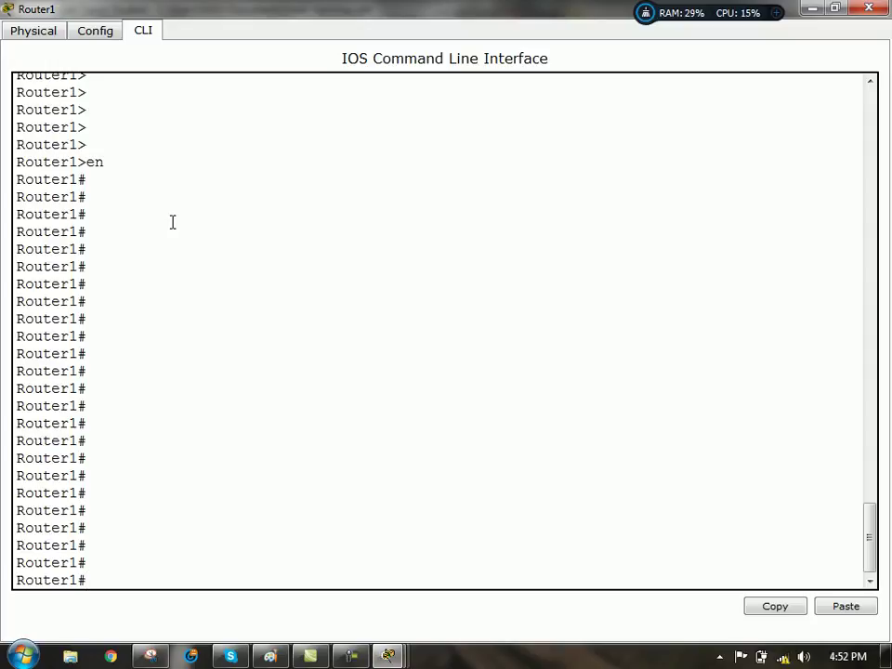
- Return to the Router1 console and enter global configuration mode with 'conf t'
click(817, 11)
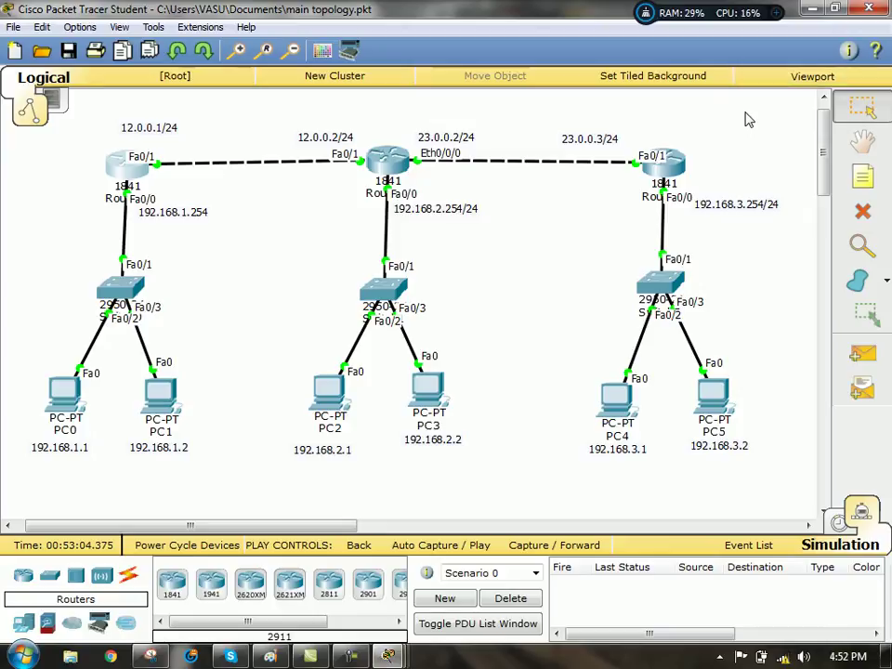
click(388, 656)
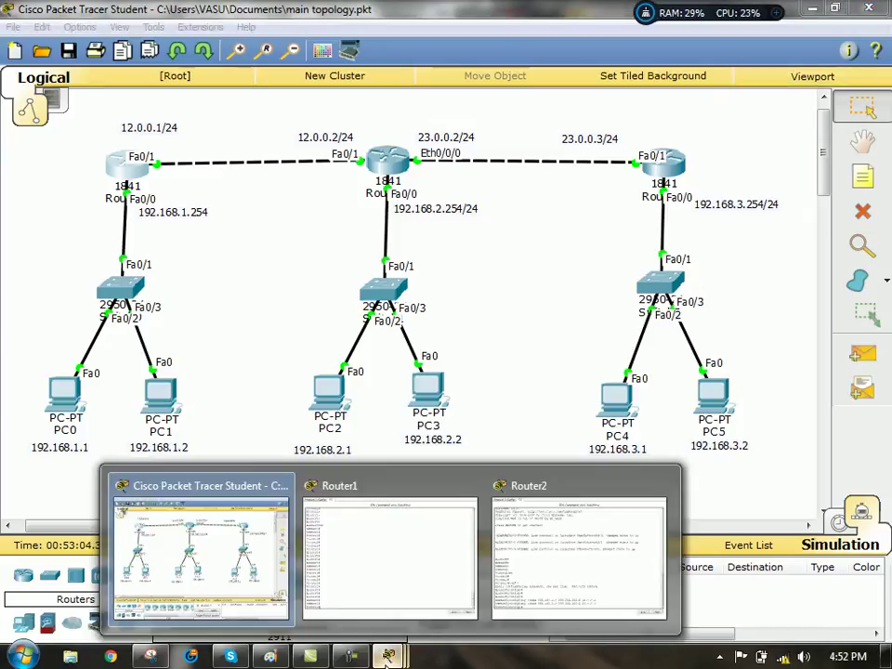
click(327, 493)
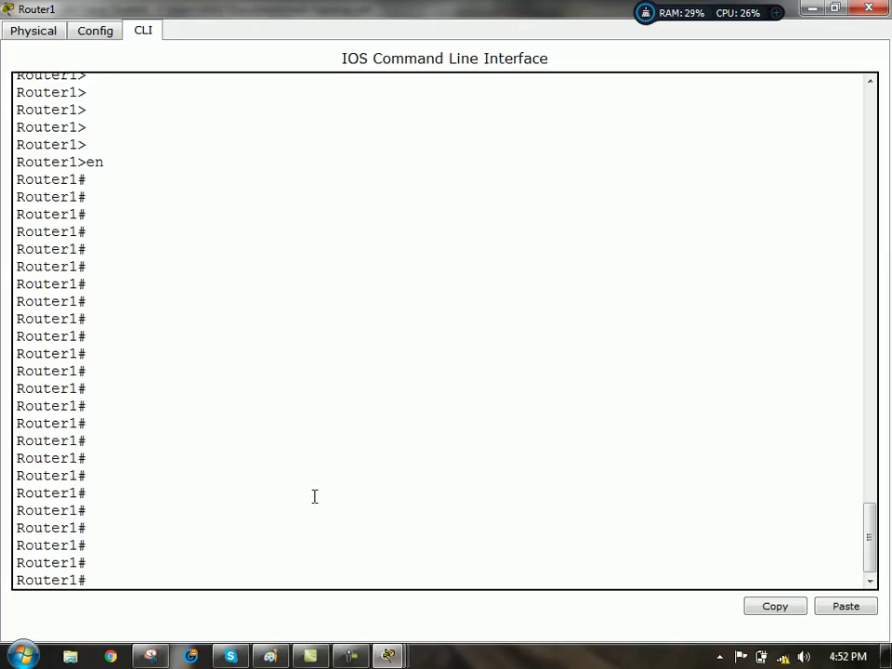
key(Return)
key(Return)
text(conf t)
key(Return)
key(Return)
key(Return)
key(Return)
key(Return)
key(Return)
key(Return)
key(Return)
key(Return)
key(Return)
key(Return)
key(Return)
key(Return)
key(Return)
key(Return)
key(Return)
key(Return)
key(Return)
key(Return)
key(Return)
key(Return)
key(Return)
key(Return)
key(Return)
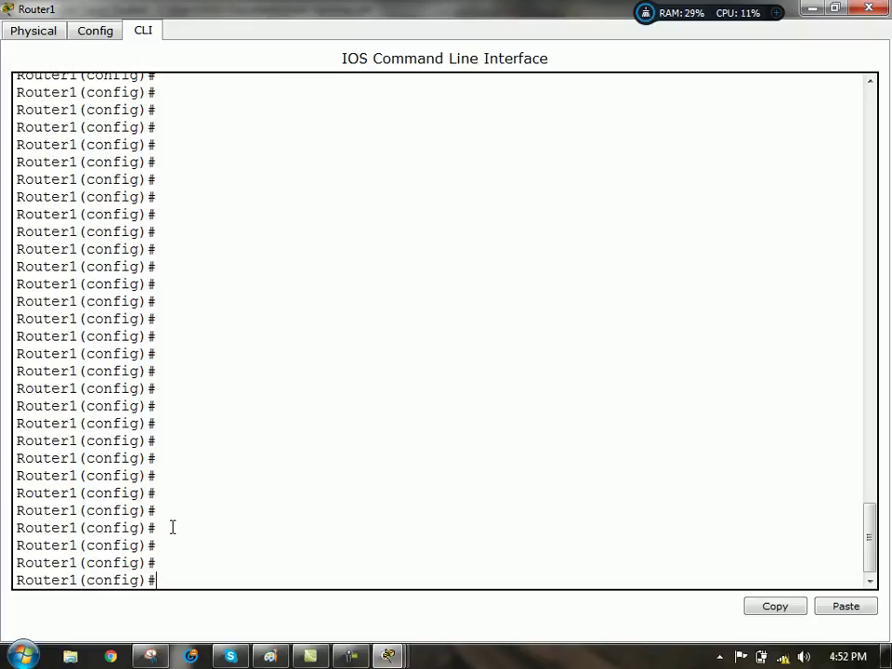
click(350, 656)
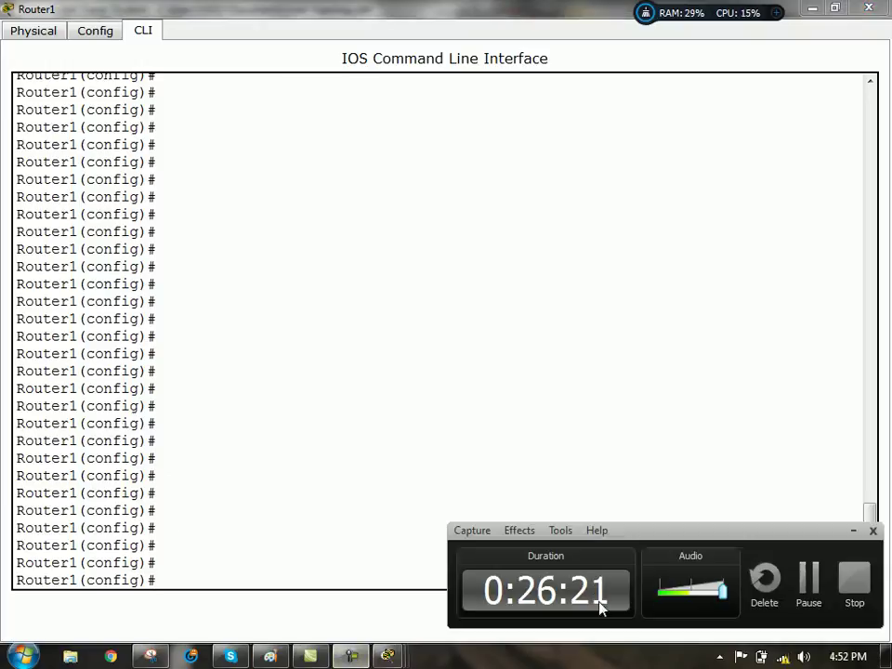
click(800, 584)
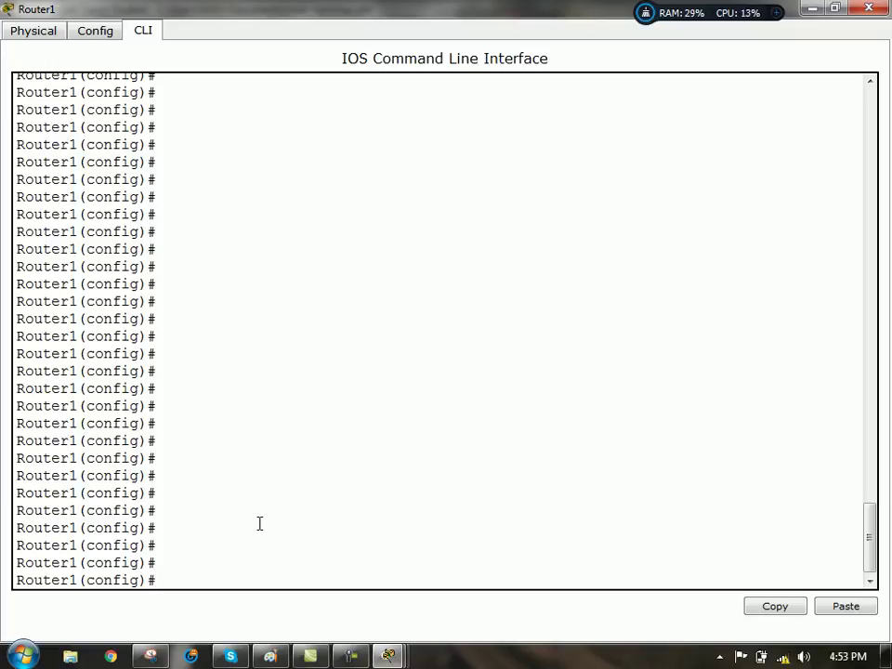
- Set Router1's IP domain name to cisco with 'ip domain name cisco'
text(ip dmain)
key(Tab)
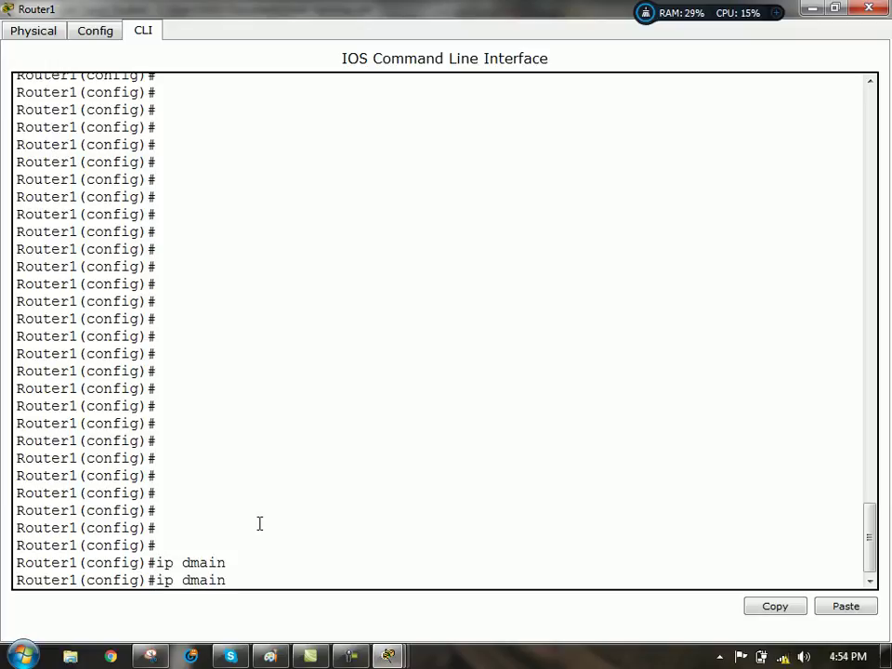
text(nam)
key(Tab)
key(BackSpace)
key(BackSpace)
key(BackSpace)
key(BackSpace)
key(BackSpace)
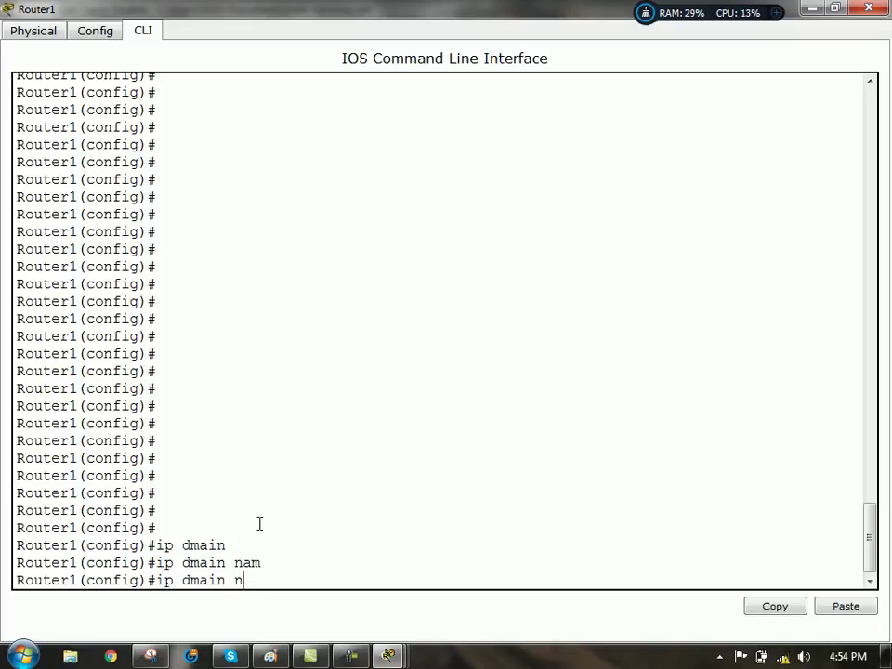
key(BackSpace)
key(BackSpace)
text(omain name)
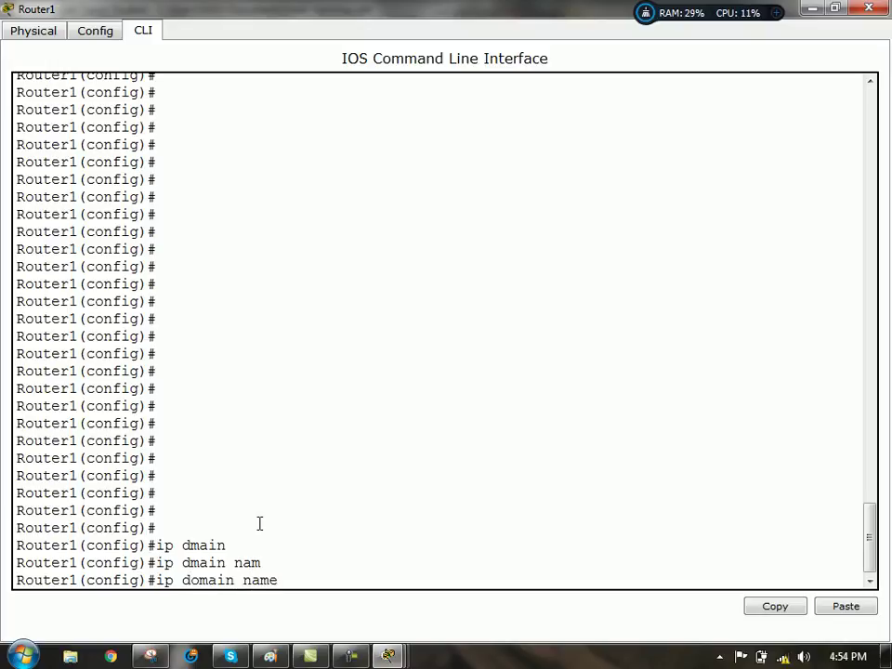
text( cisco)
key(Return)
- Generate RSA crypto keys with a 1024-bit modulus
text(cry)
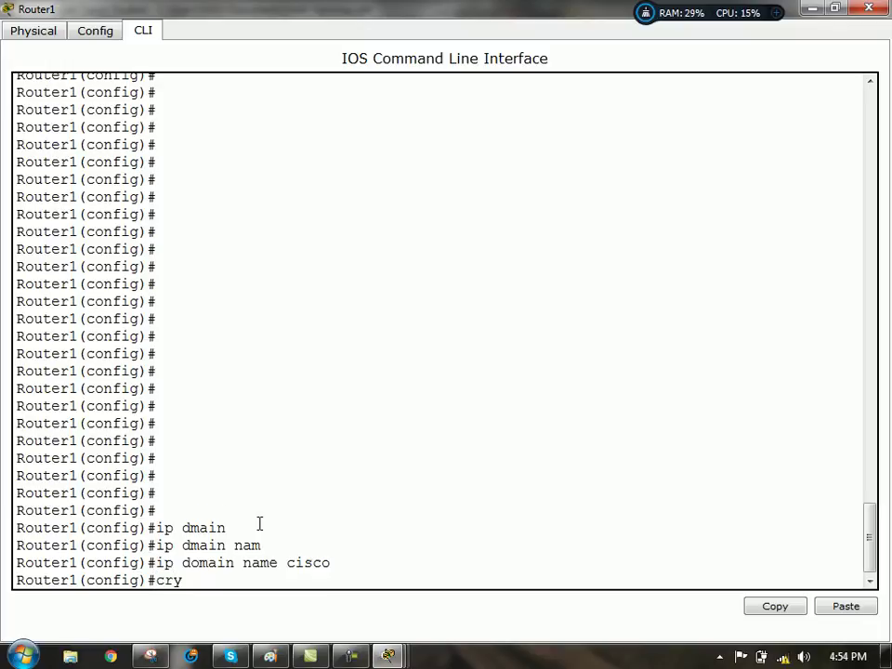
key(Tab)
text(key ge)
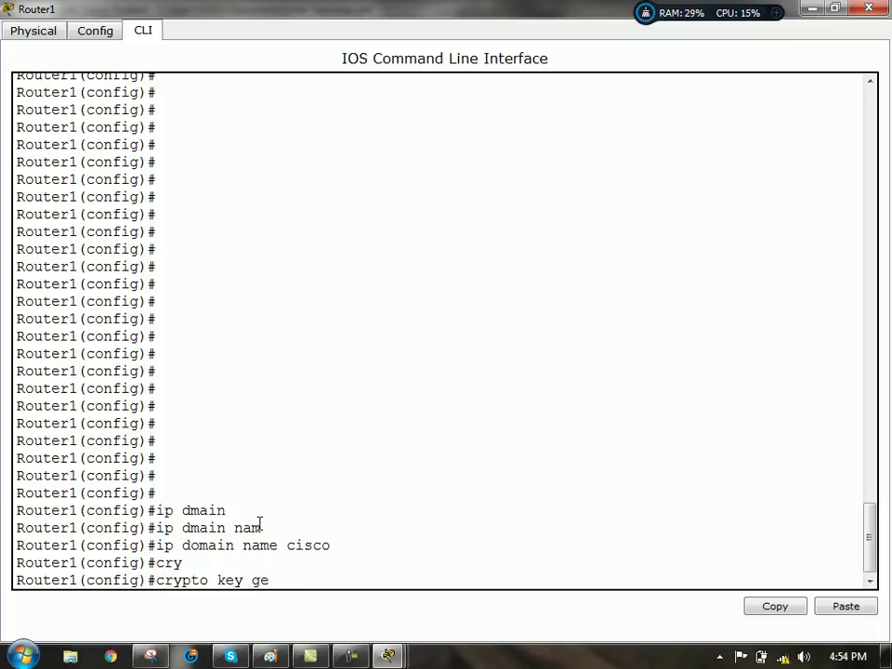
key(Tab)
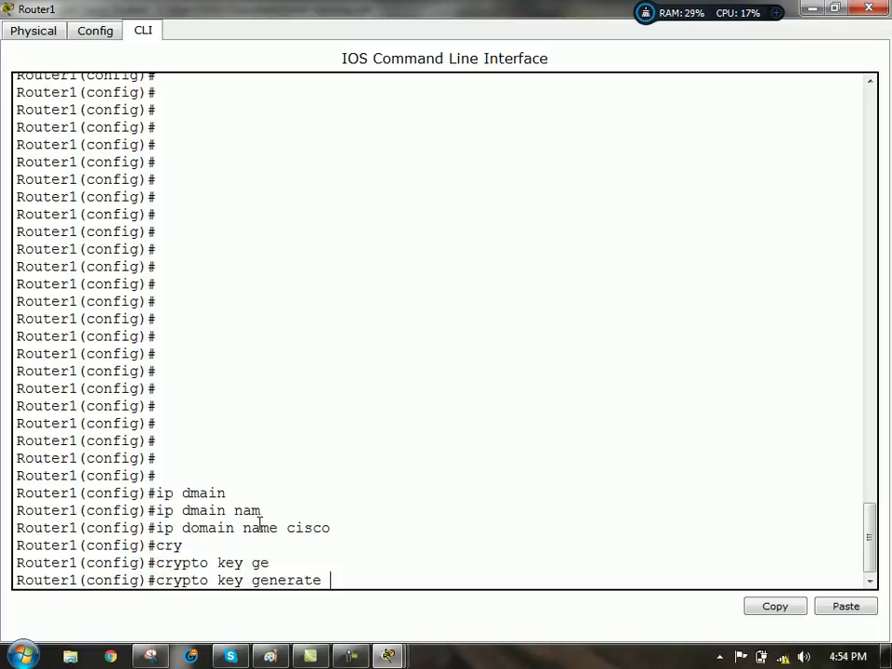
text(rsa)
key(Return)
text(1)
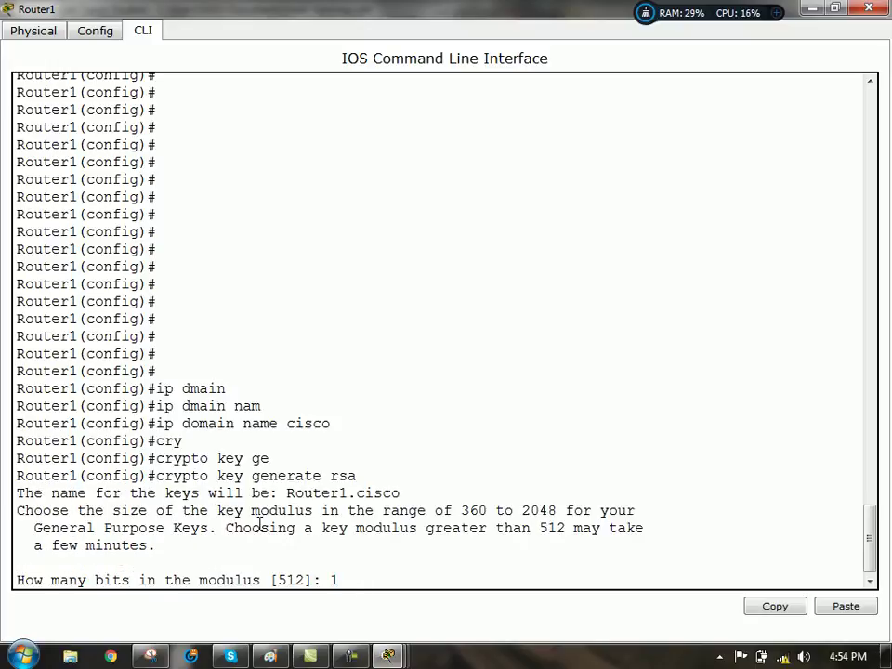
text(024)
key(Return)
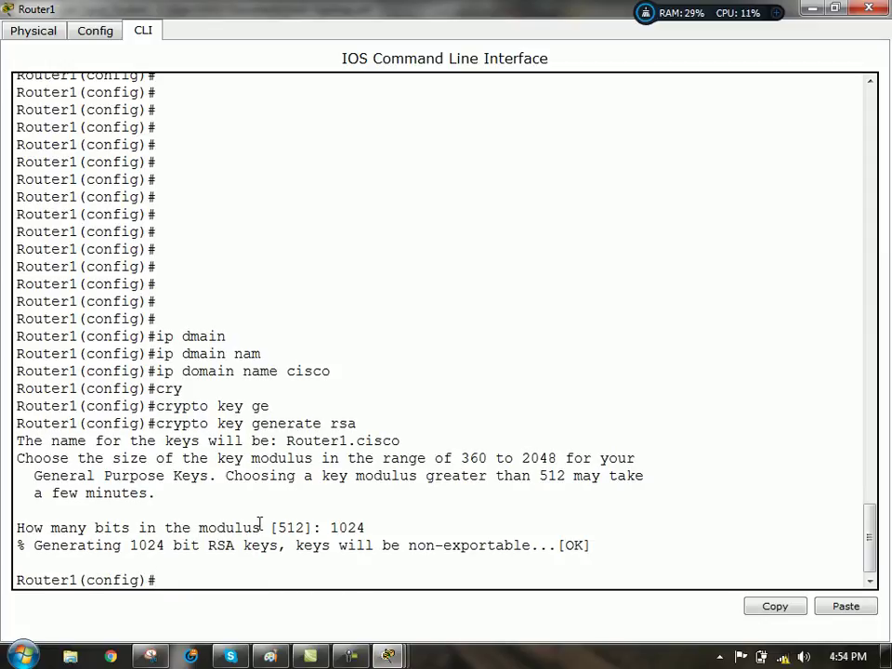
key(Return)
key(Return)
key(Return)
key(Return)
key(Return)
key(Return)
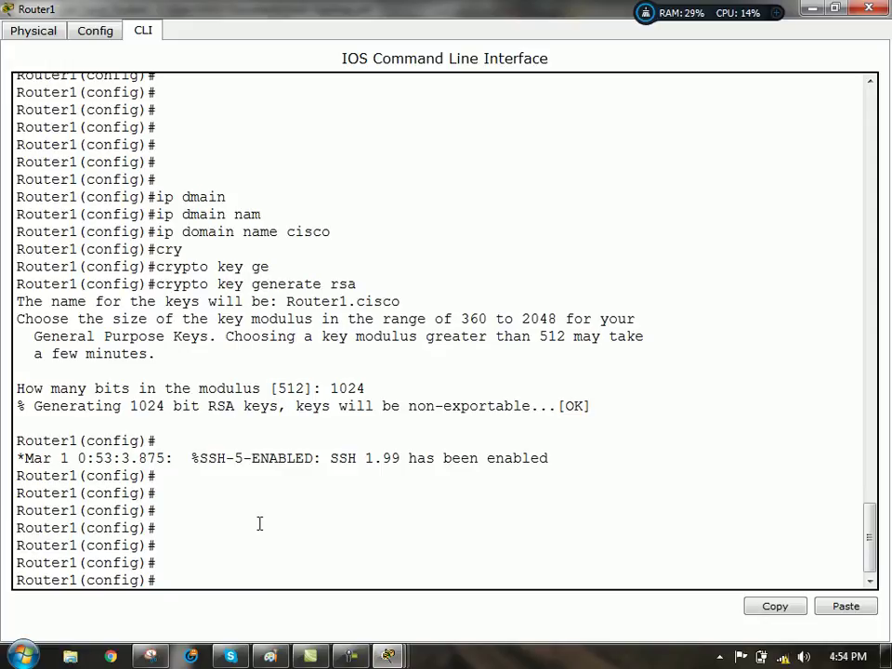
- Create a local username with privilege 15 and a secret password
text(user)
key(Tab)
text(cisco1)
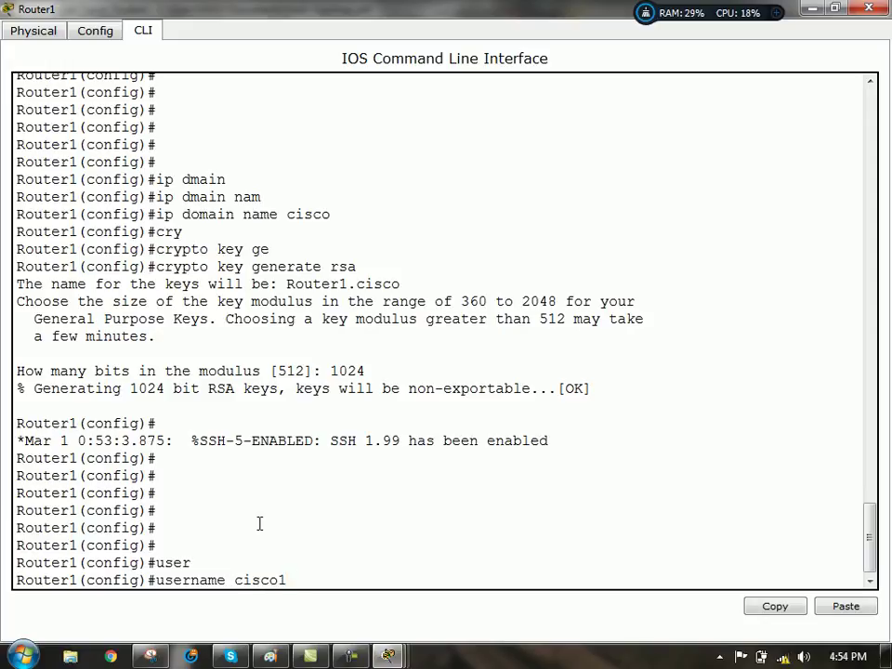
text( pri)
key(Tab)
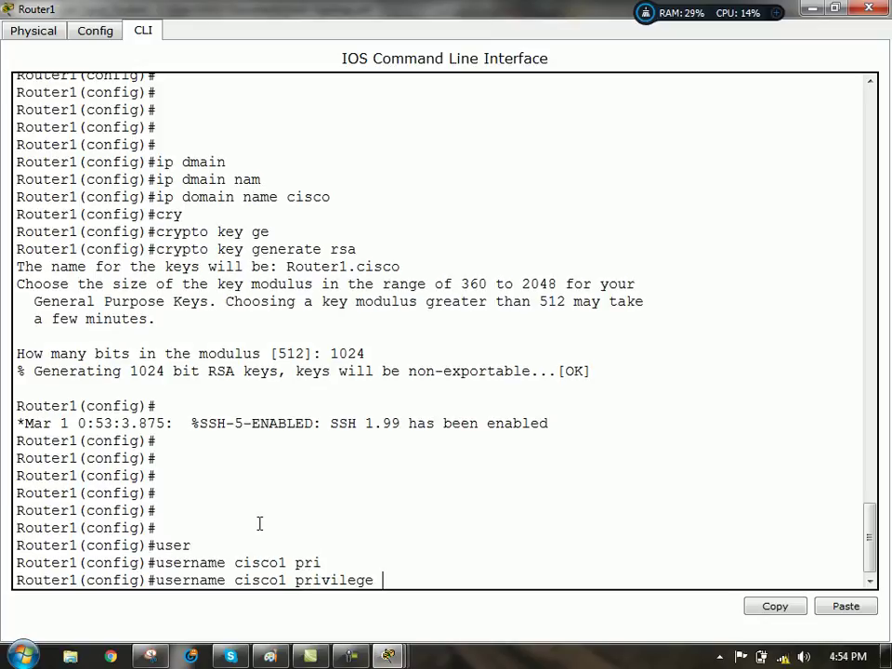
text(15 sec)
key(Tab)
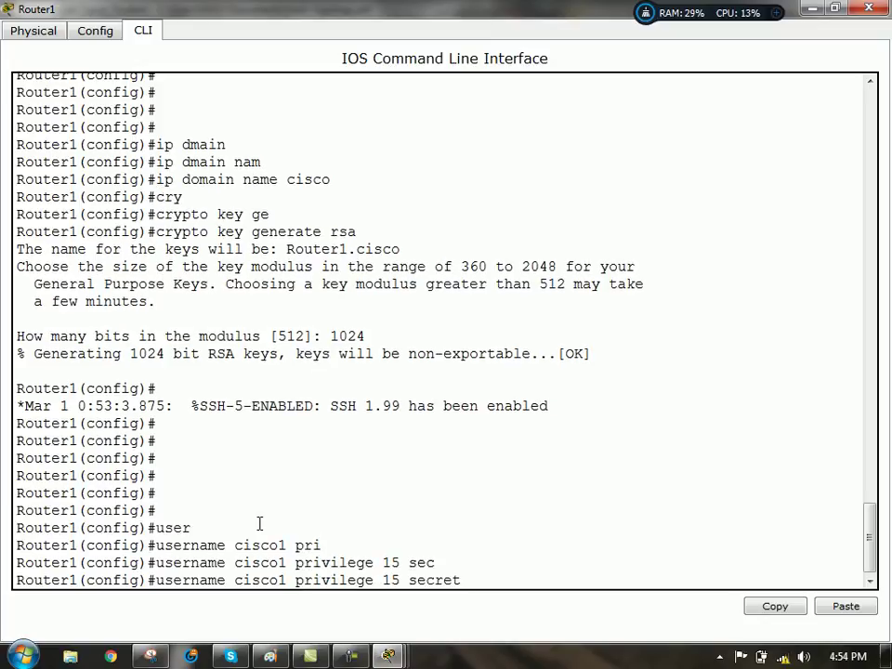
text(12345)
key(Return)
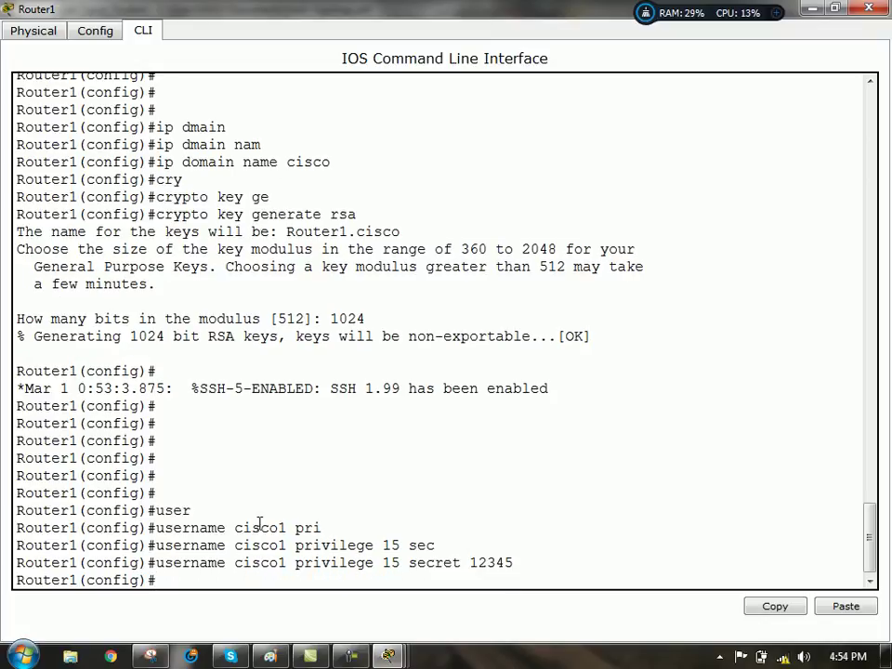
key(Return)
key(Return)
key(Return)
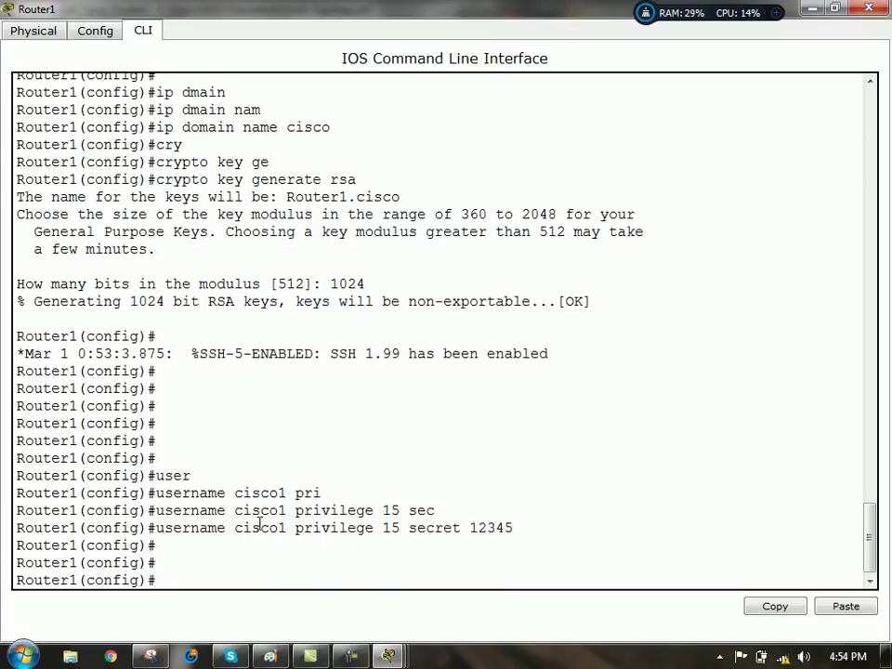
- Require local login on vty lines 0 4, then exit line configuration
text(line)
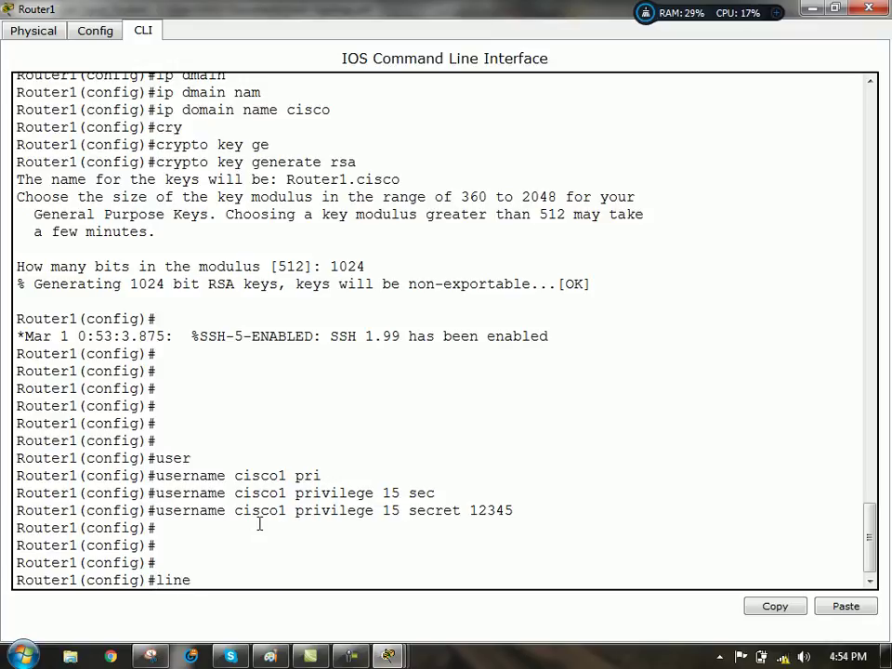
text( vty 0 4)
key(Return)
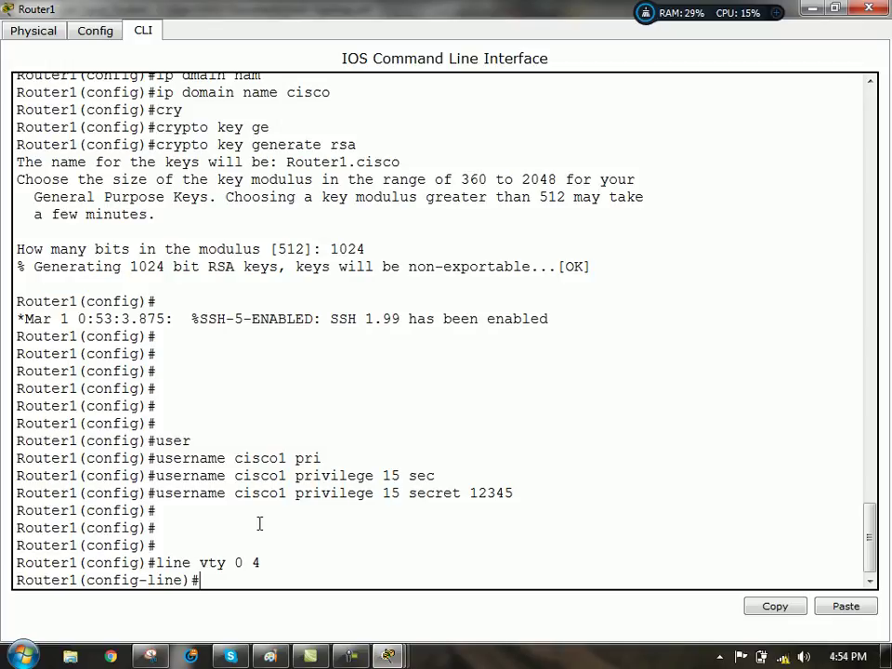
text(log)
key(Tab)
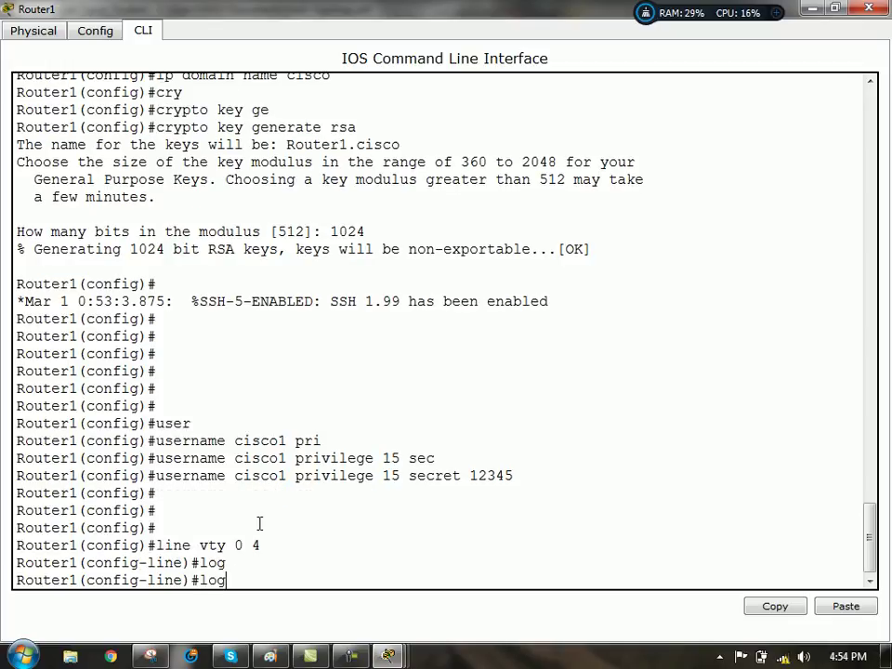
text(i)
key(Tab)
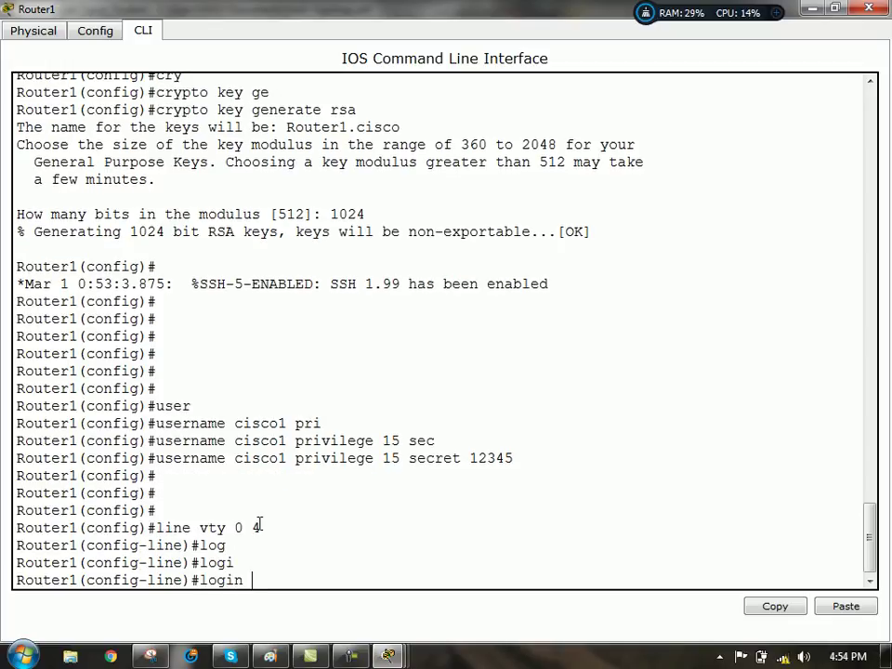
text(lo)
key(Tab)
key(Return)
key(Return)
key(Return)
key(Return)
text(exit)
key(Return)
key(Return)
key(Return)
key(Return)
key(Return)
key(Return)
key(Return)
key(Return)
key(Return)
key(Return)
key(Return)
key(Return)
key(Return)
key(Return)
key(Return)
- Review the command history with 'do sh his' and minimize the Router1 window
text(dos h)
key(BackSpace)
key(BackSpace)
key(BackSpace)
key(BackSpace)
text(sh his)
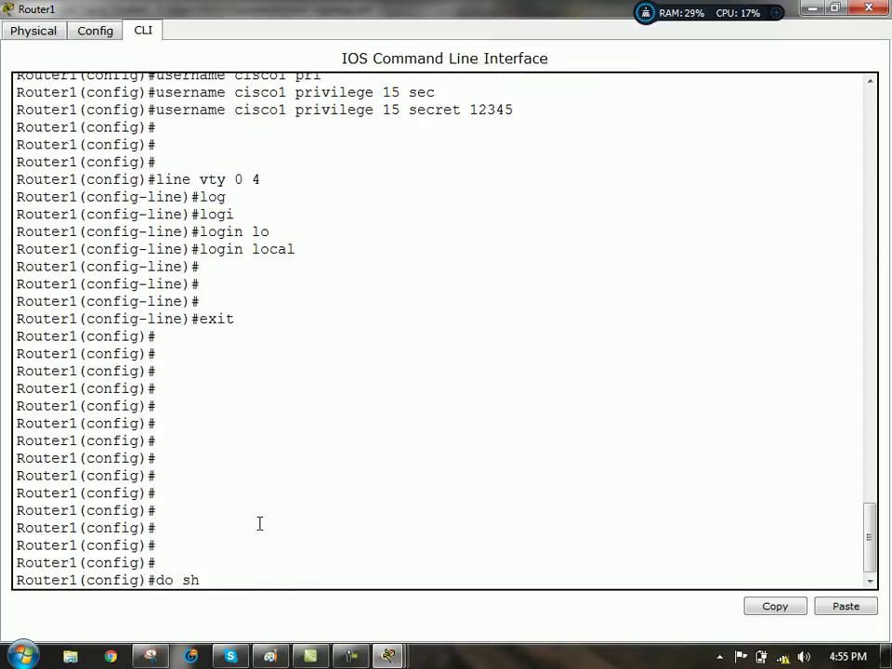
key(Return)
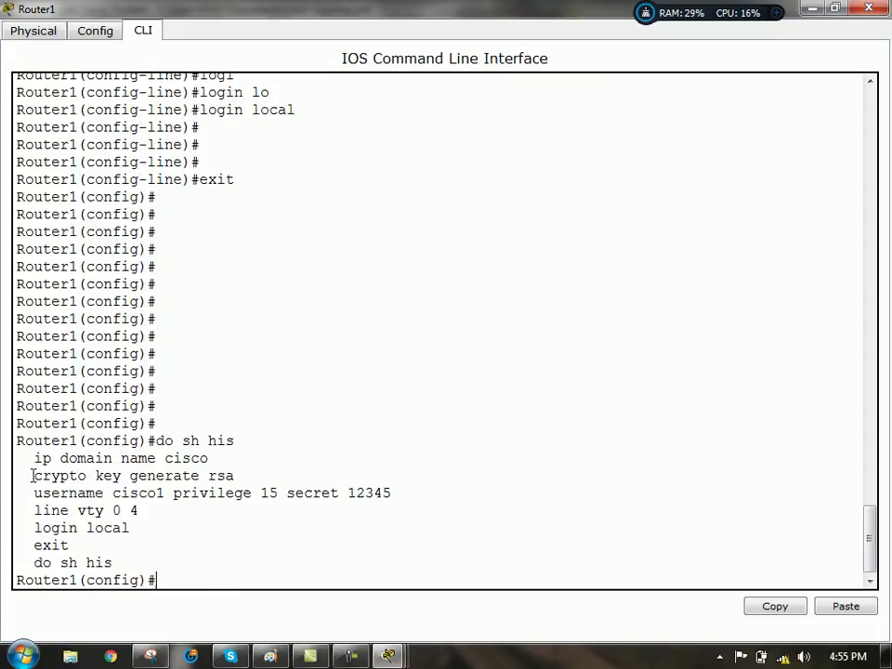
drag(34, 456, 259, 550)
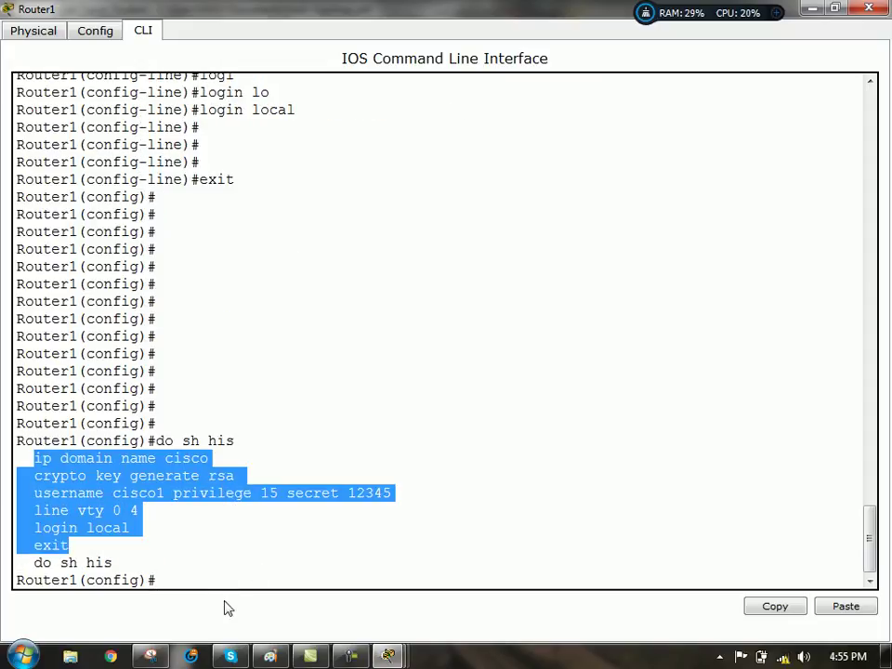
click(185, 582)
key(Return)
key(Return)
key(Return)
key(Return)
key(Return)
key(Return)
key(Return)
key(Return)
key(Return)
key(Return)
key(Return)
key(Return)
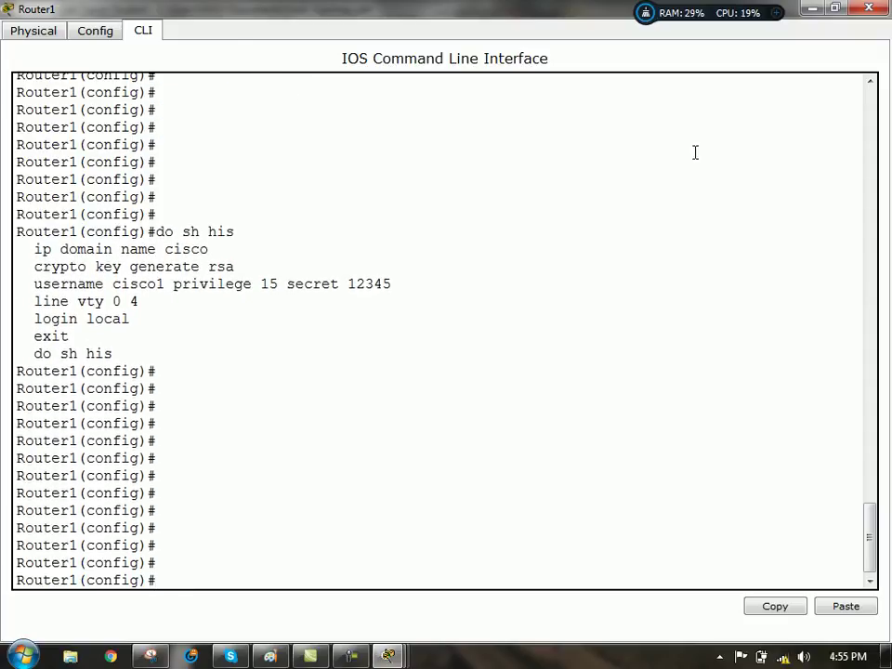
click(814, 11)
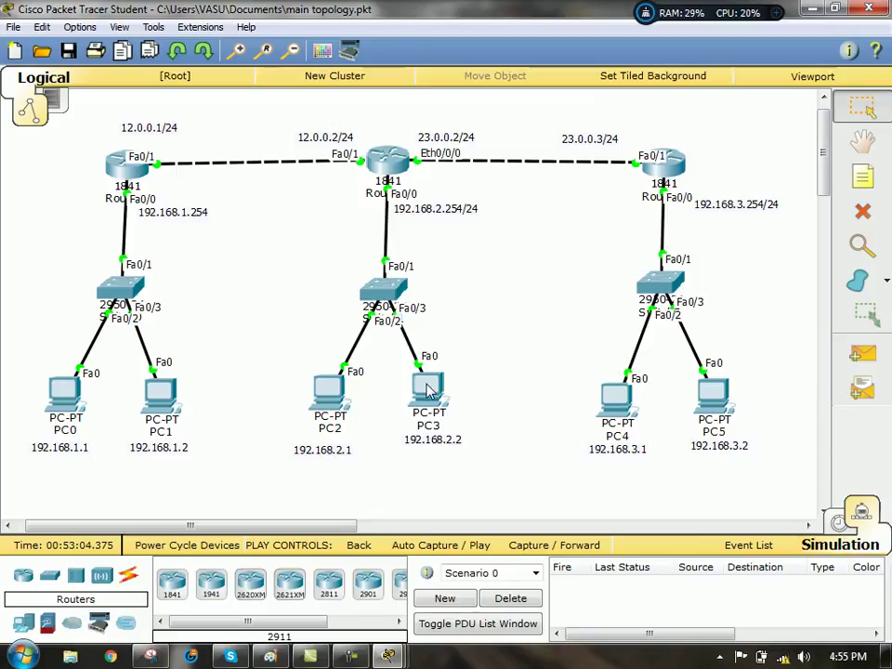
- From PC2's command prompt, enter an SSH login as the local user to 192.168.1.254, then switch to Realtime mode
click(328, 397)
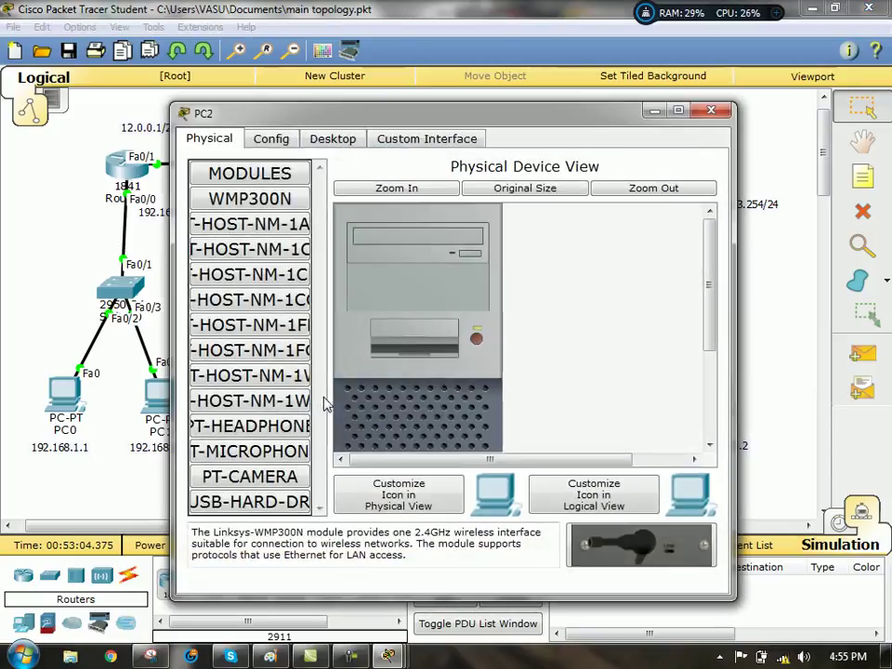
click(331, 138)
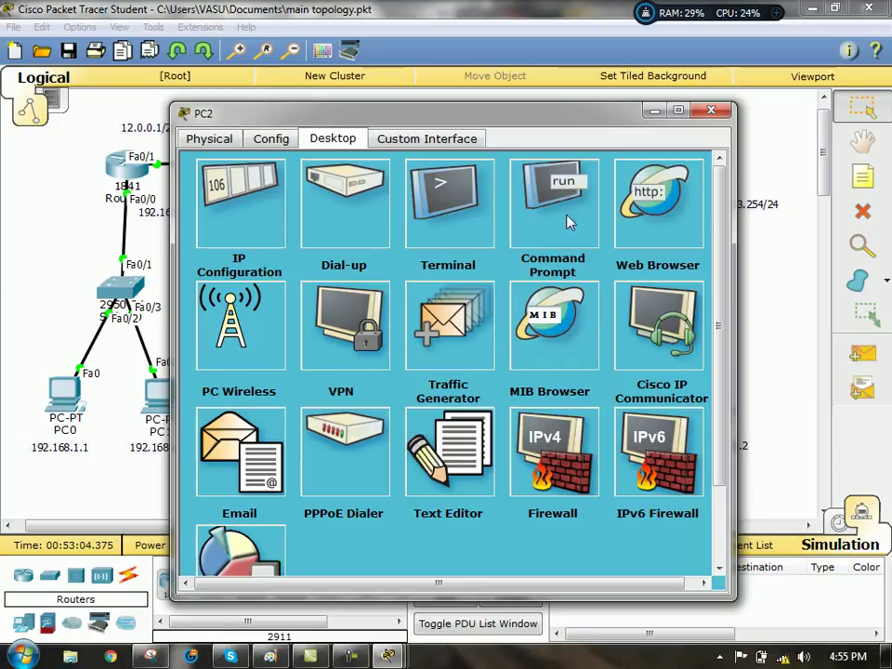
click(563, 213)
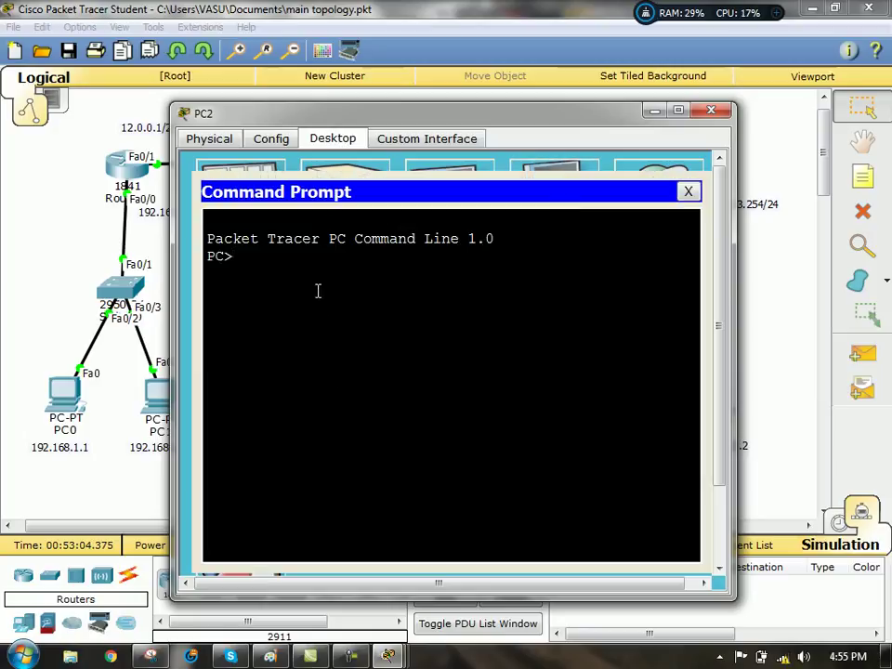
text(ssh -l )
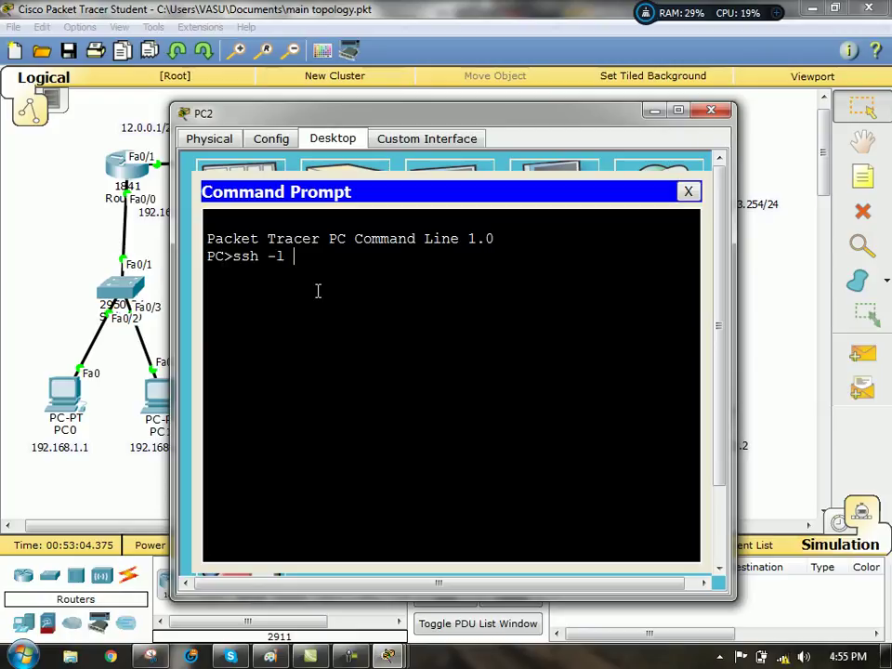
text(cisco1)
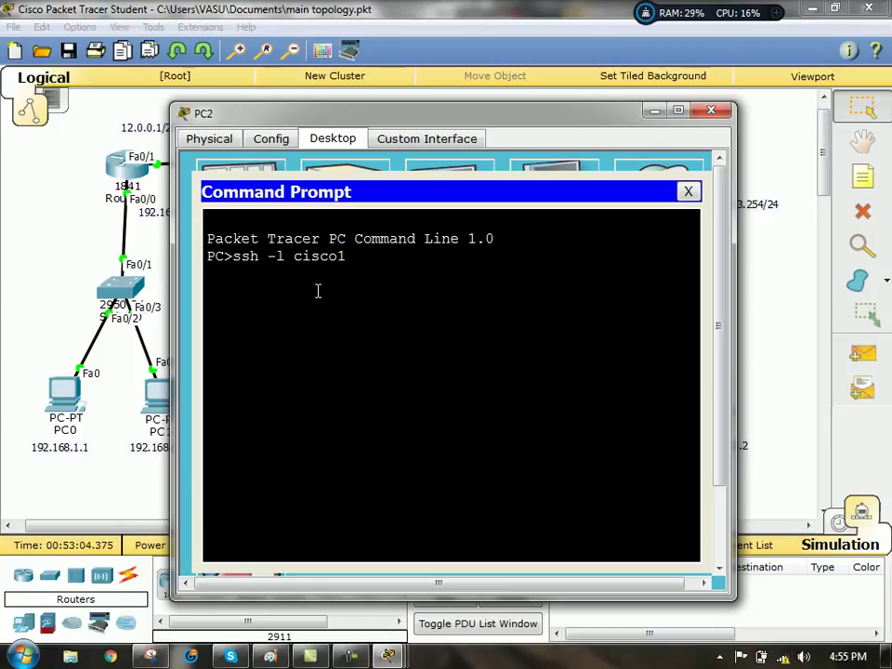
text( 192.168.1.254)
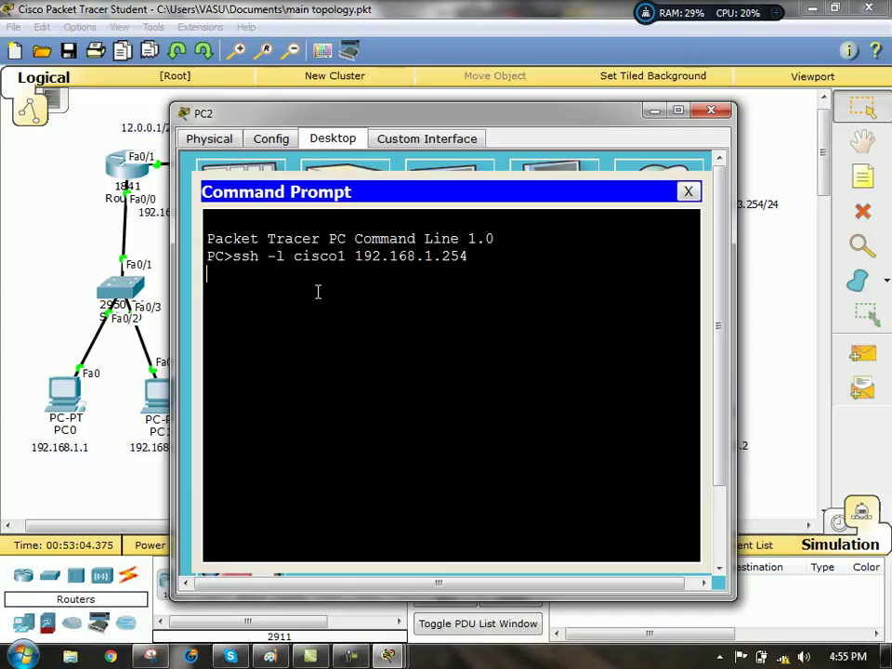
click(841, 528)
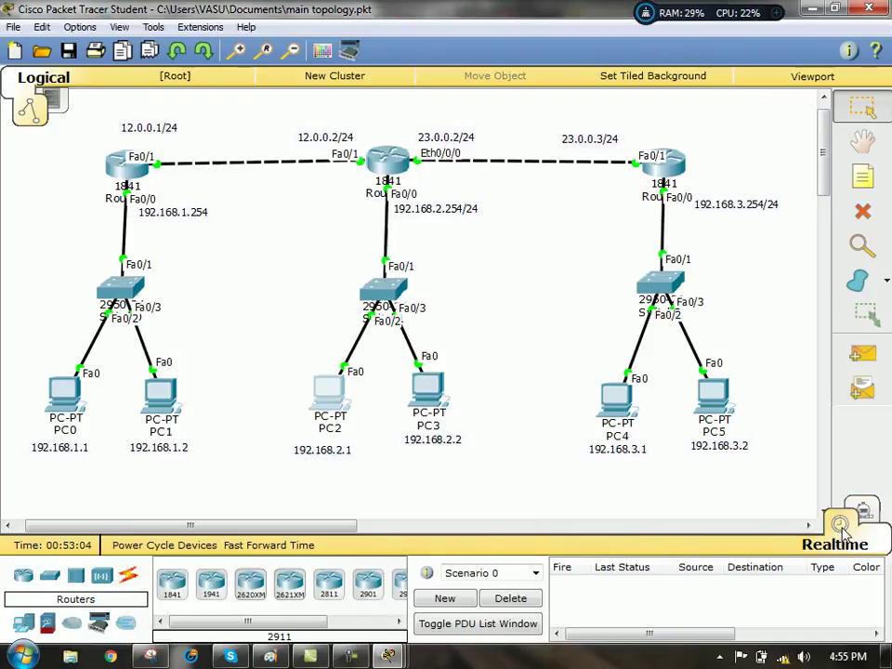
- Complete PC2's SSH login to Router1, exit the session, and start typing telnet 192.168.1.1
click(329, 393)
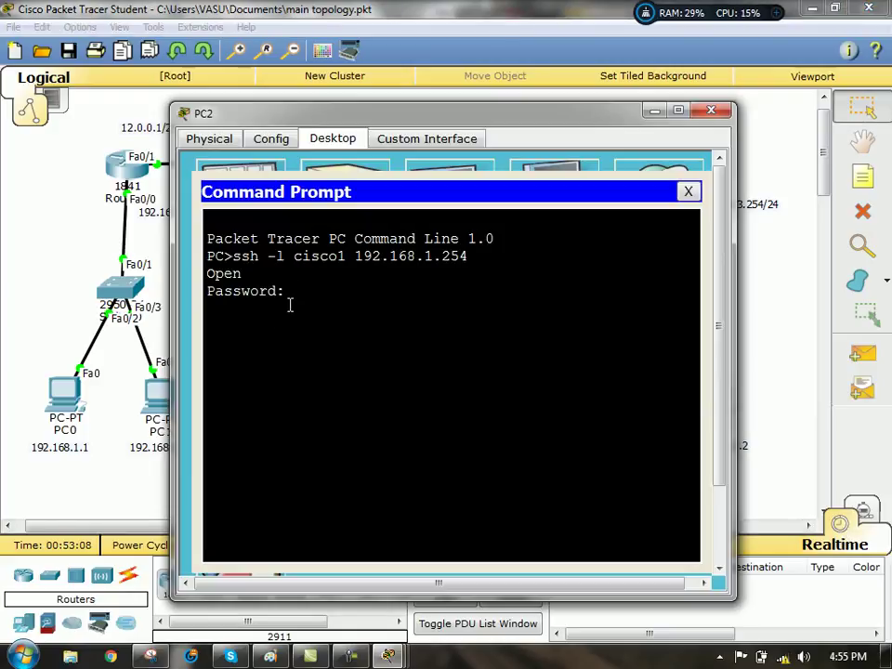
key(Return)
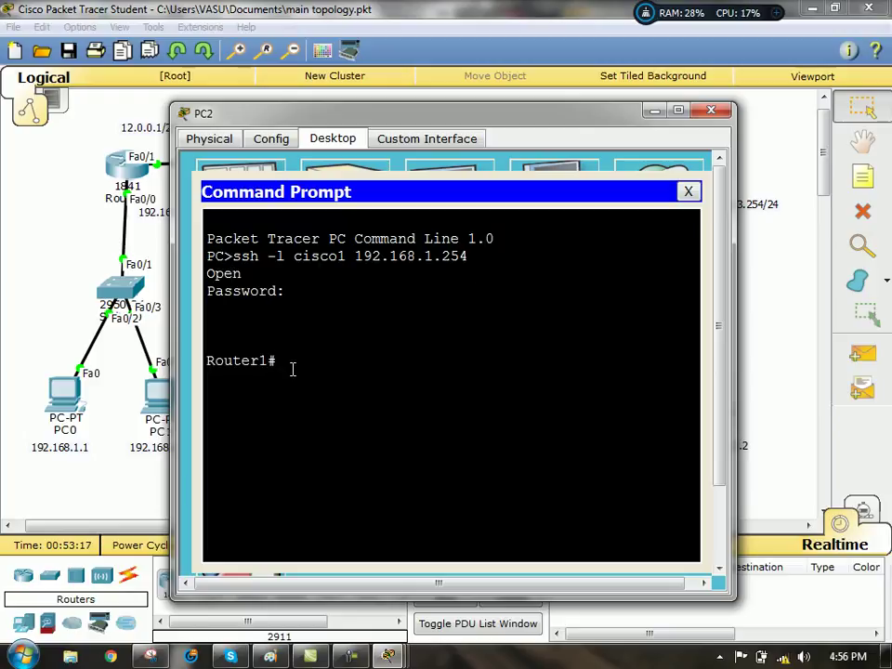
text(exit)
key(Return)
key(Return)
key(Return)
key(Return)
key(Return)
key(Return)
key(Return)
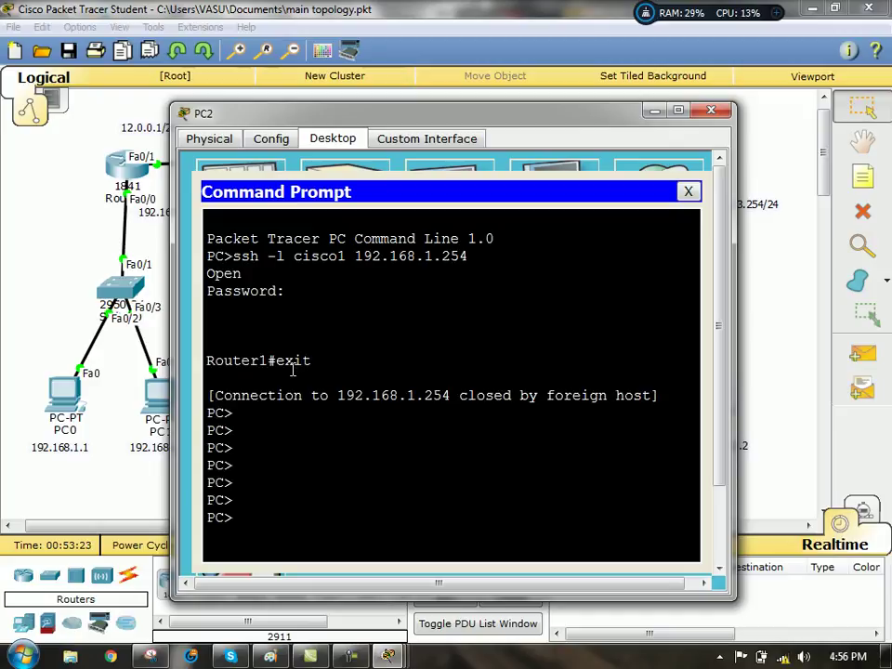
text(telnet 192.1)
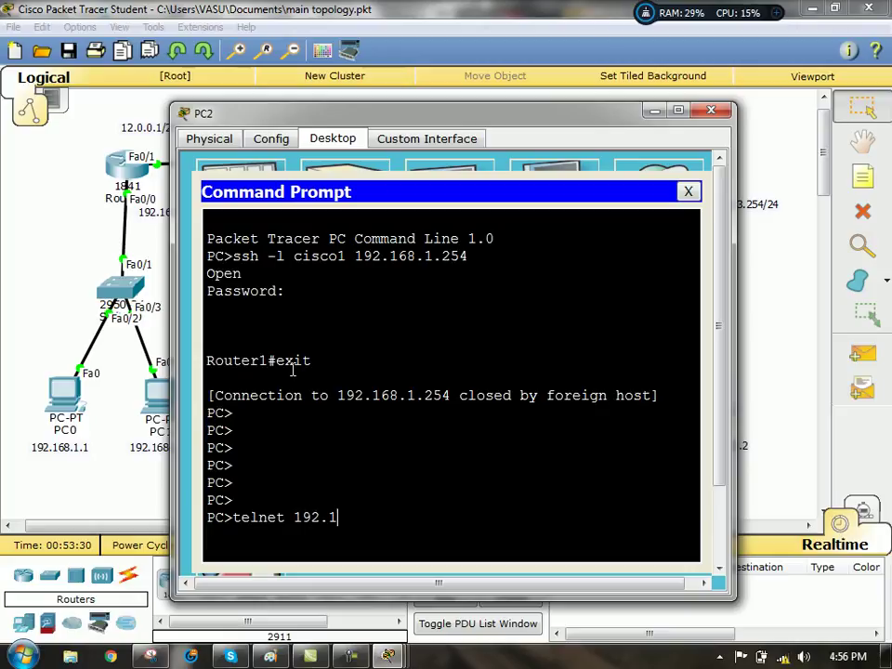
text(68.1.1)
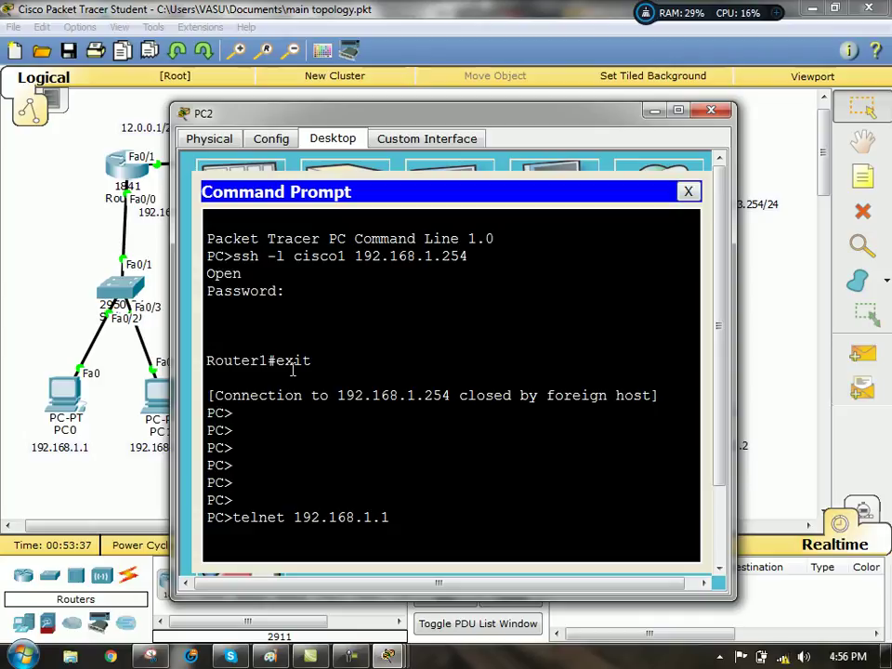
- Telnet from PC2 to 192.168.1.254 and log in as the local user at Router1#
key(BackSpace)
text(254)
key(Return)
text(cisco1)
key(Return)
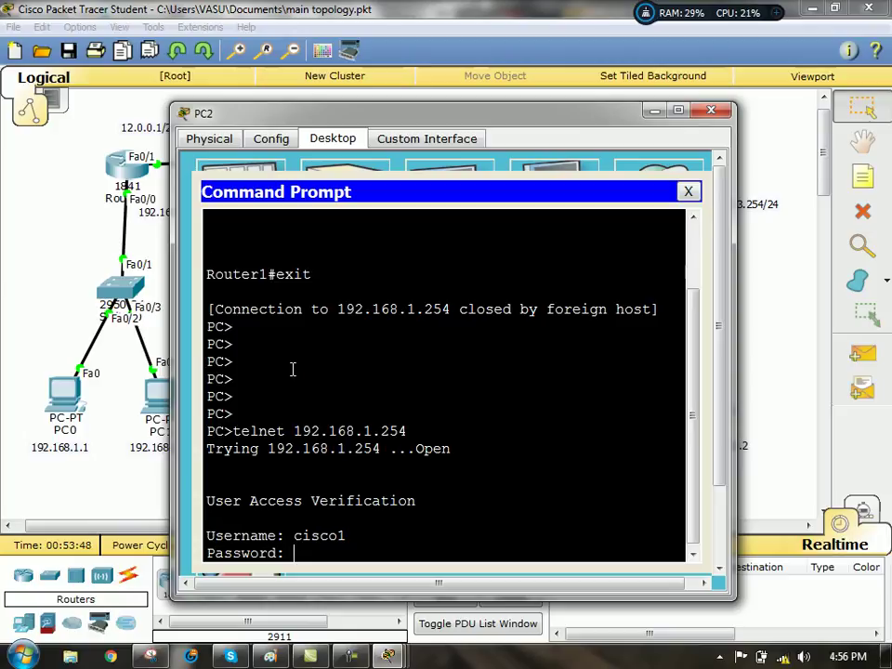
key(Return)
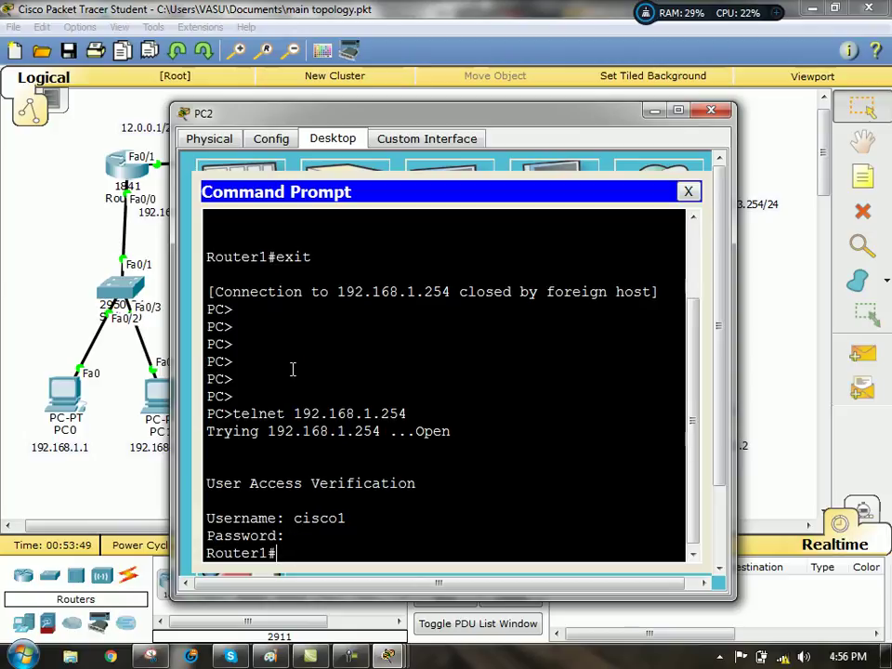
key(Return)
key(Return)
key(Return)
key(Return)
key(Return)
key(Return)
key(Return)
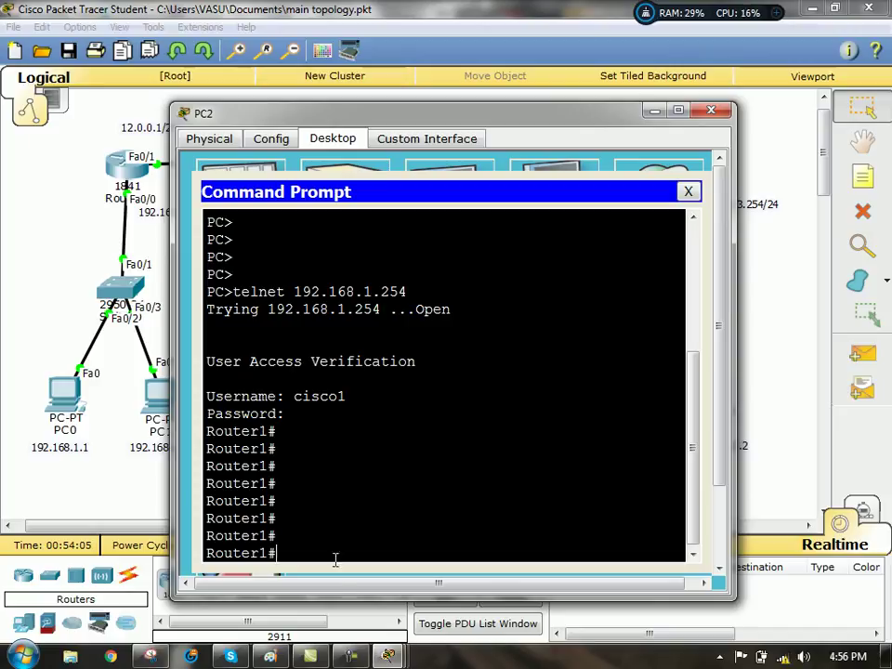
- Refocus PC2's terminal for a fresh Router1 prompt, then close PC2's window
click(351, 659)
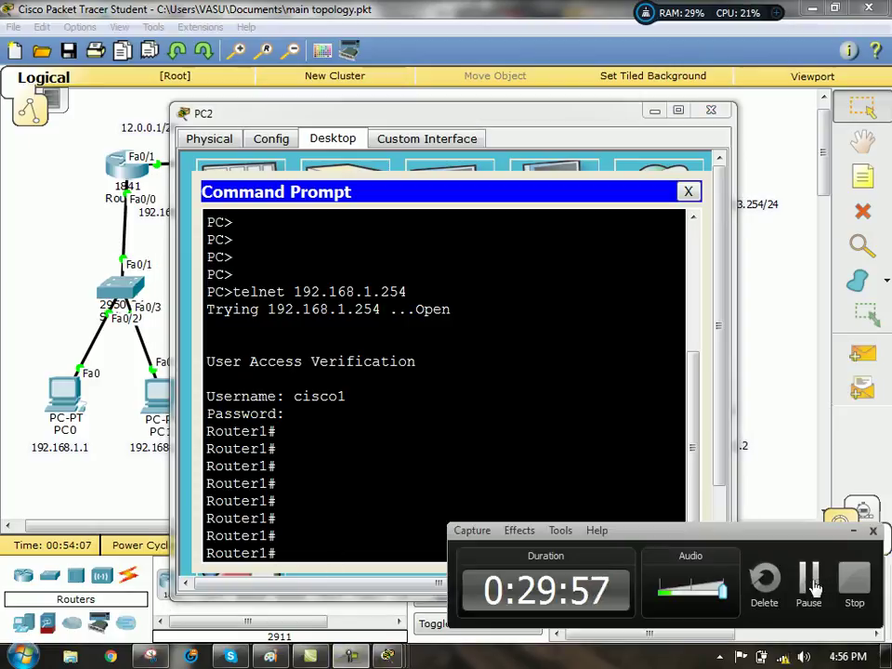
click(809, 577)
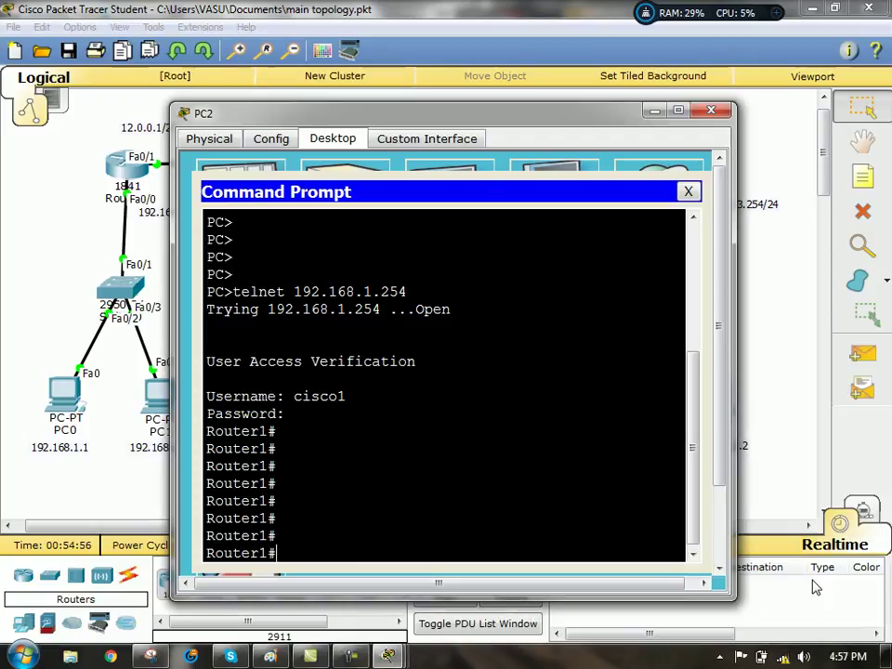
click(507, 543)
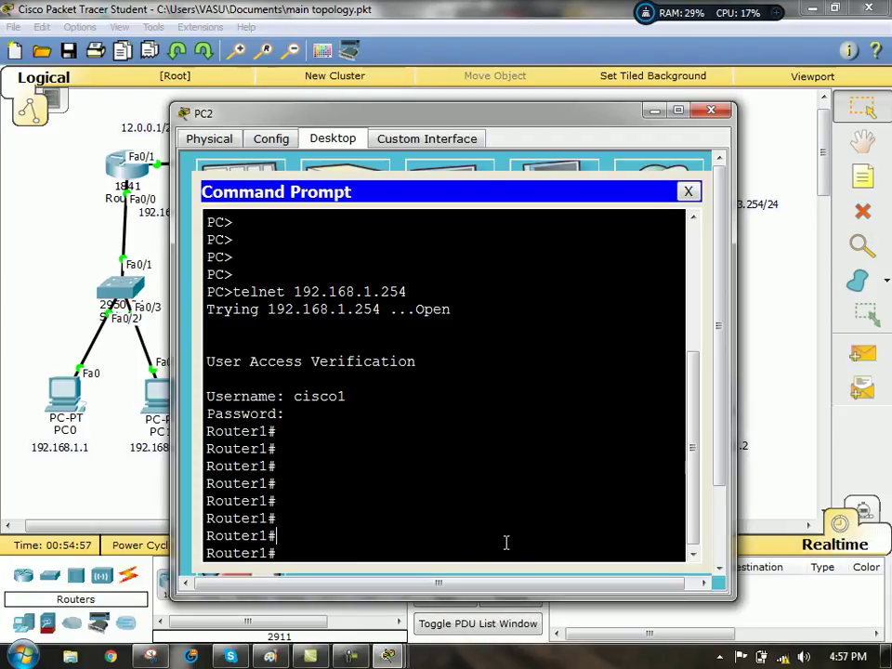
key(Return)
key(Return)
key(Return)
key(Return)
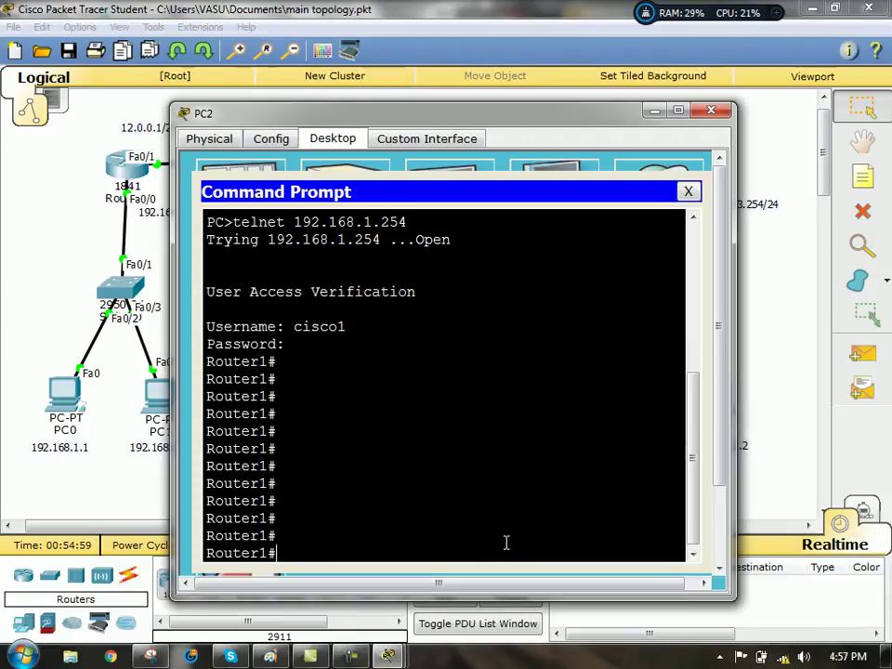
click(656, 111)
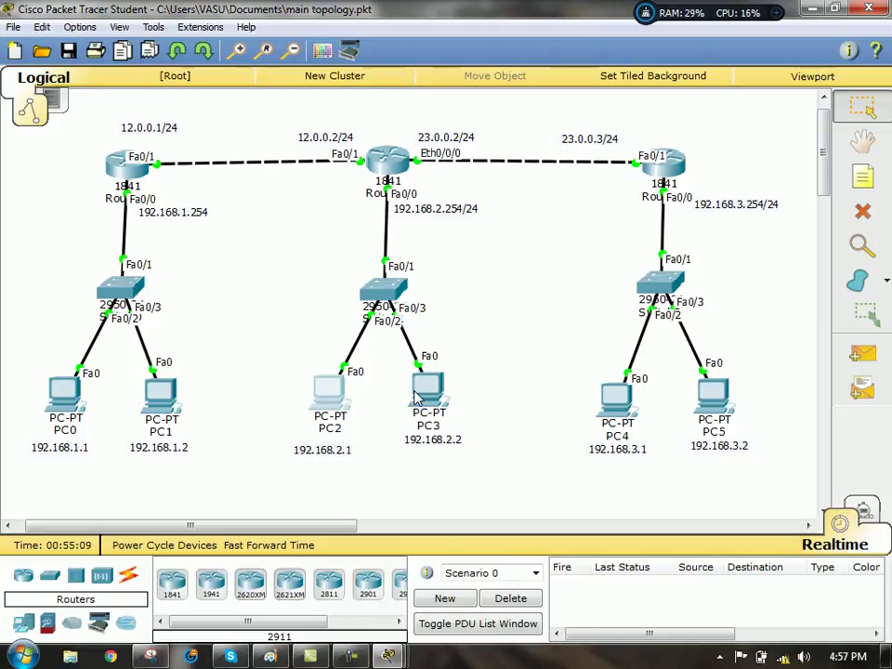
- Leave telnet 12.0.0.1 typed but not run on PC3's command prompt, close PC3, and move its 192.168.2.2 label aside
click(419, 395)
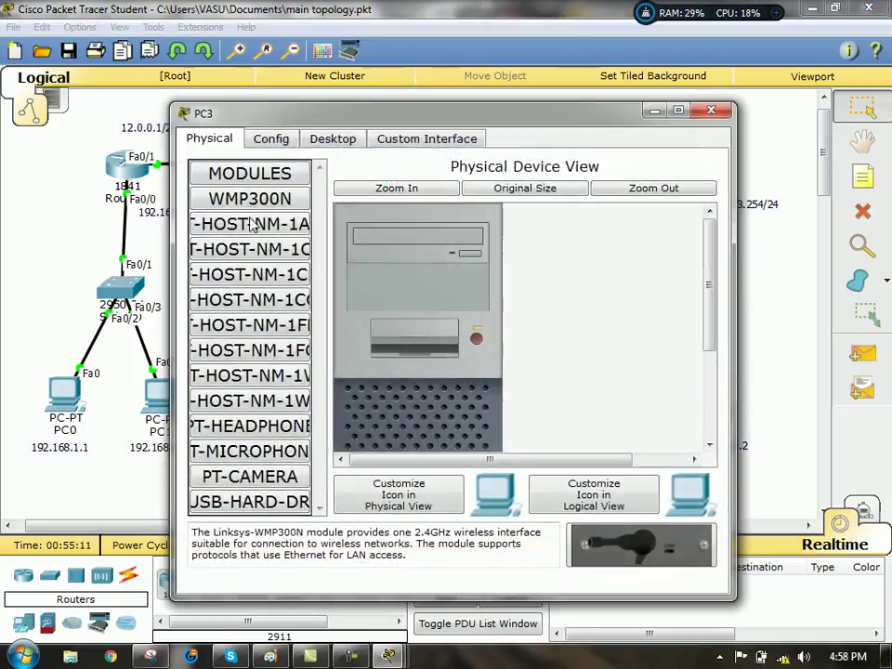
click(333, 139)
click(558, 214)
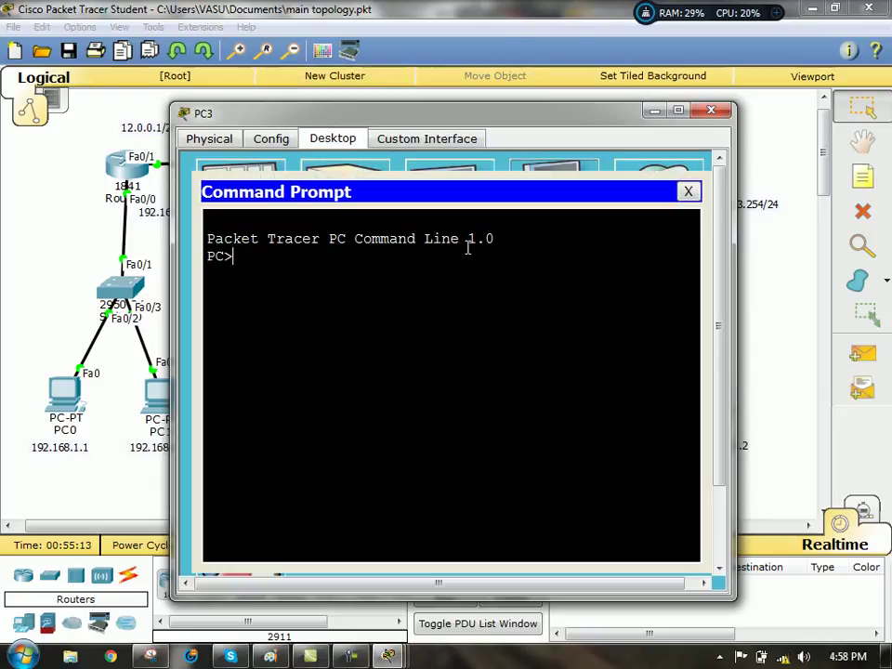
text(tel)
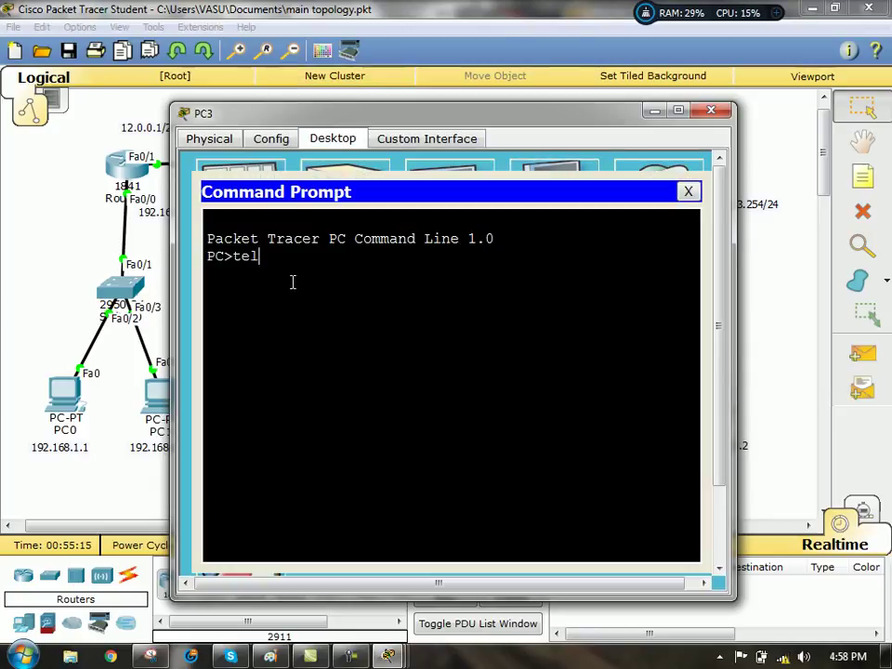
text(net 12)
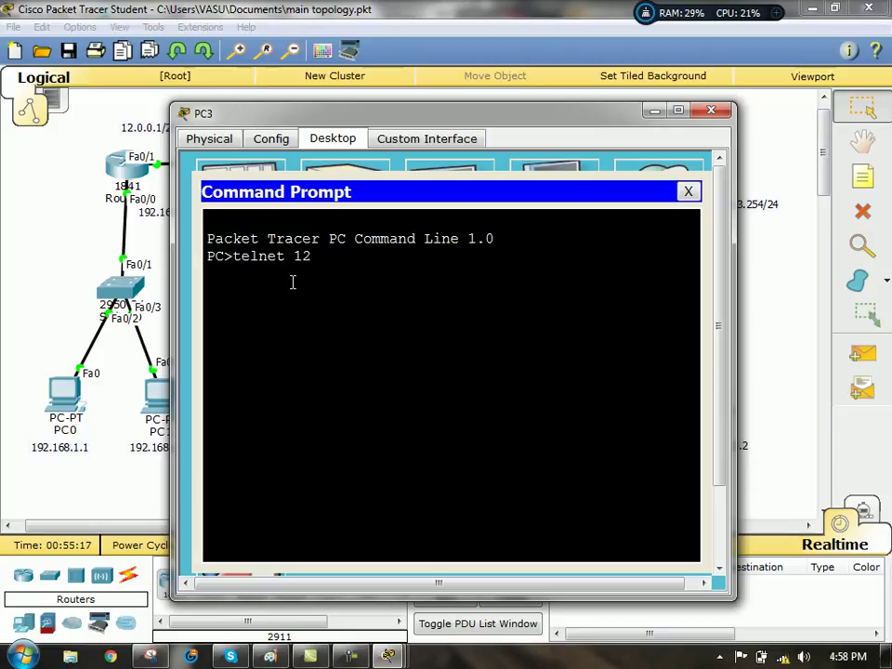
text(.0.0.1)
click(656, 113)
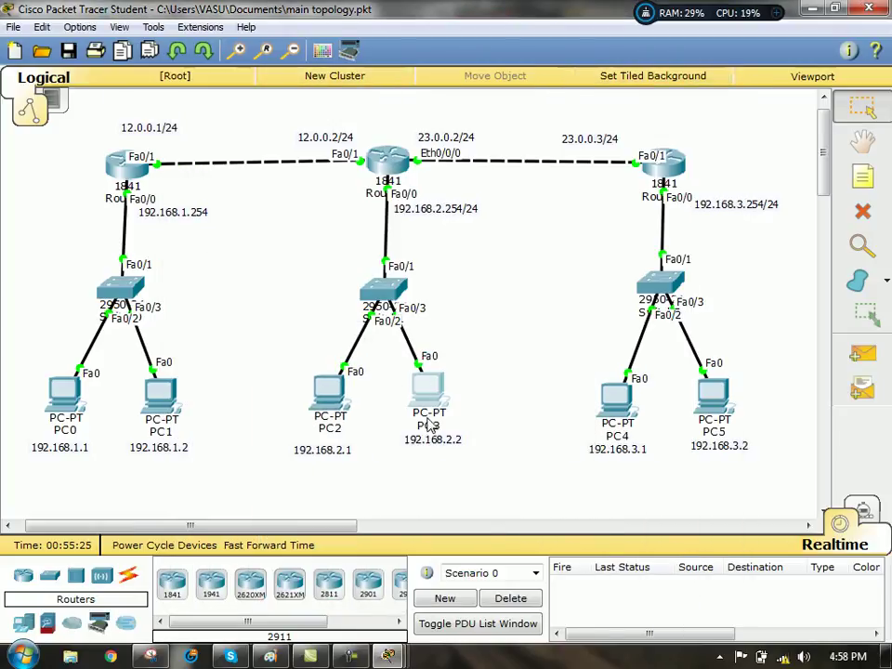
drag(434, 444, 165, 150)
- Put the 192.168.2.2 label back under PC3 and end PC2's existing telnet session
drag(172, 200, 438, 450)
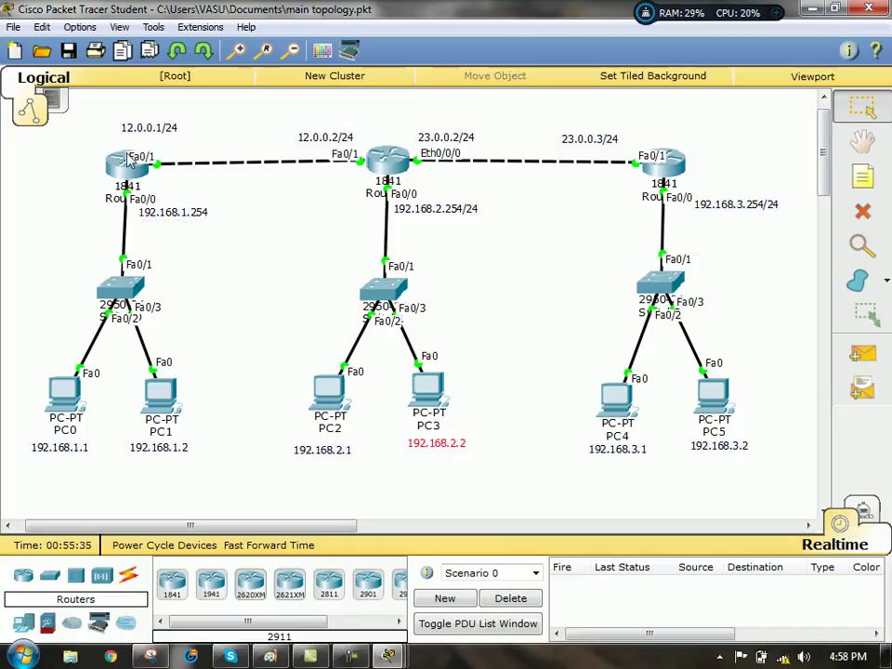
click(428, 390)
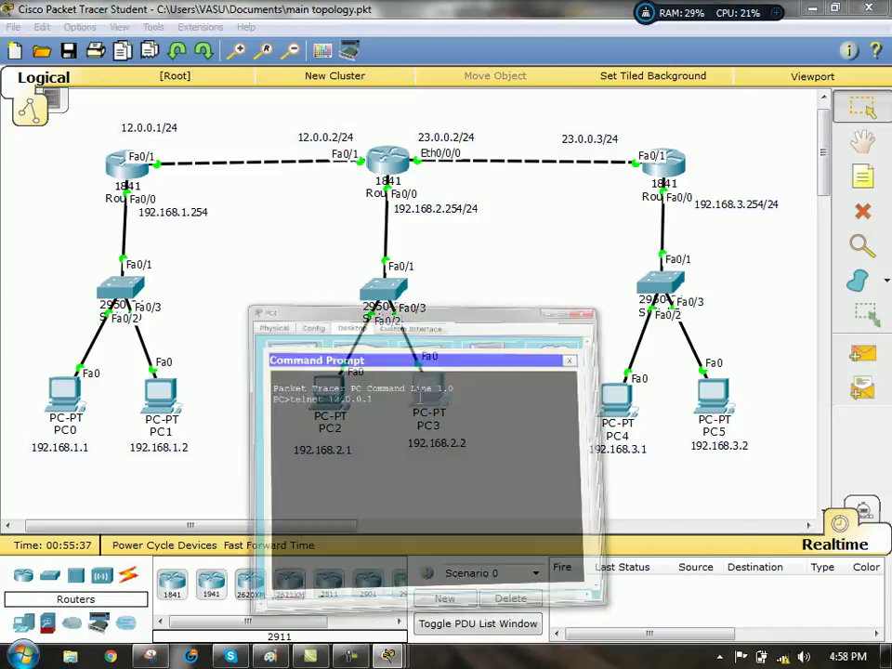
click(656, 110)
click(326, 408)
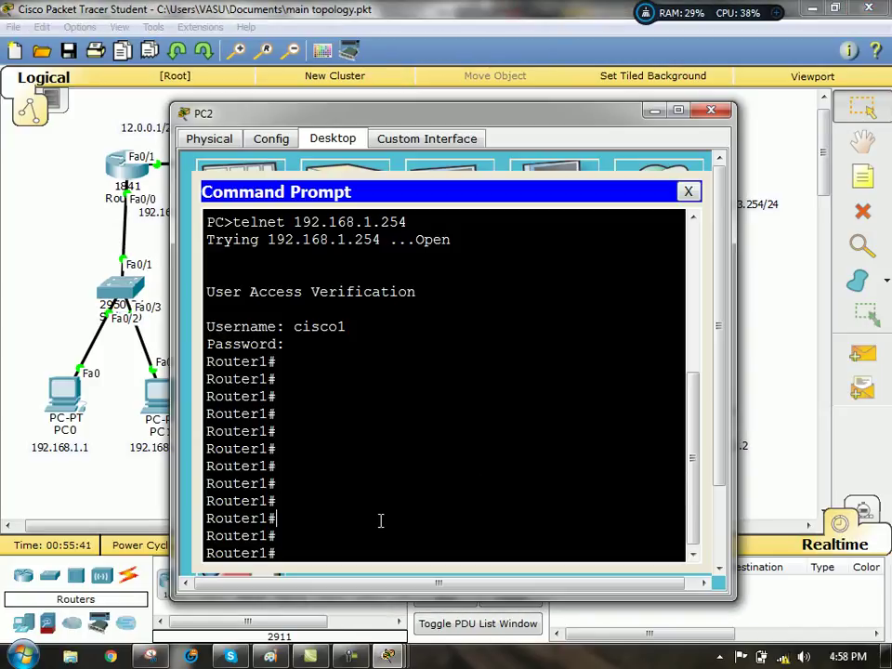
text(exit)
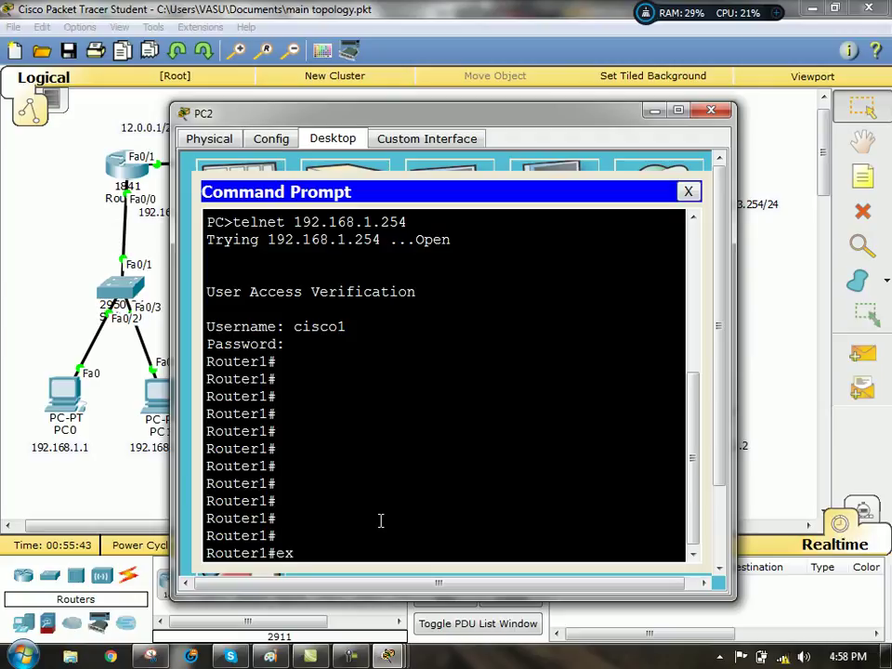
key(Return)
key(Return)
key(Return)
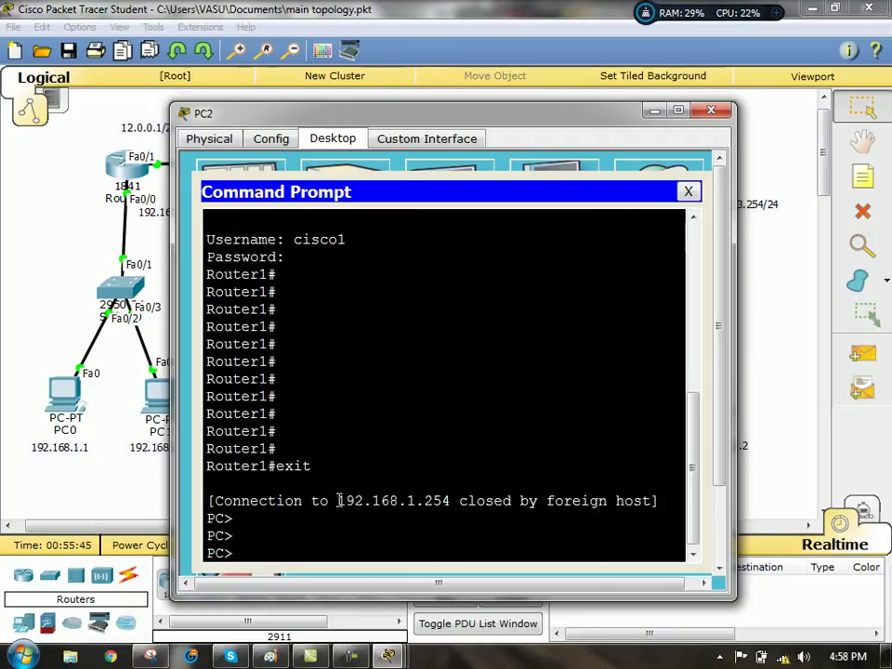
- Telnet from PC2 to 12.0.0.1, log in as the local user, exit, and hide PC2
drag(339, 500, 452, 500)
click(316, 544)
text(telnet 12.0.0.1)
key(Return)
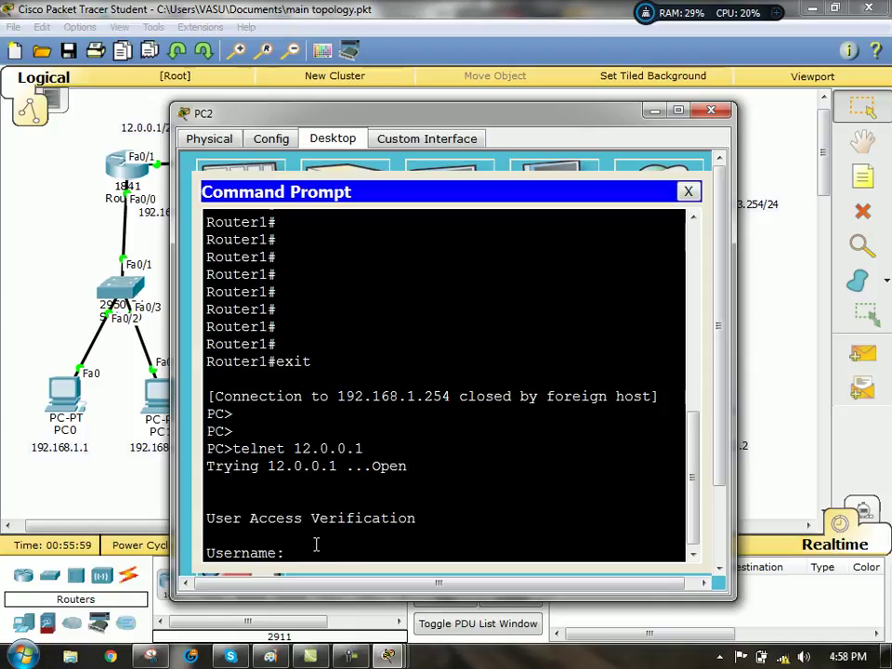
text(cisco1)
key(Return)
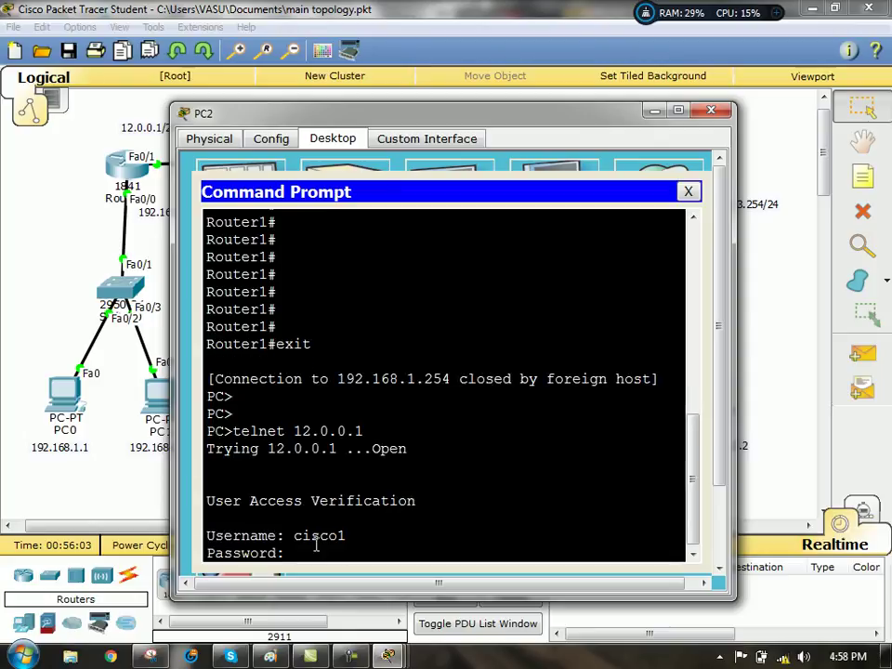
key(Return)
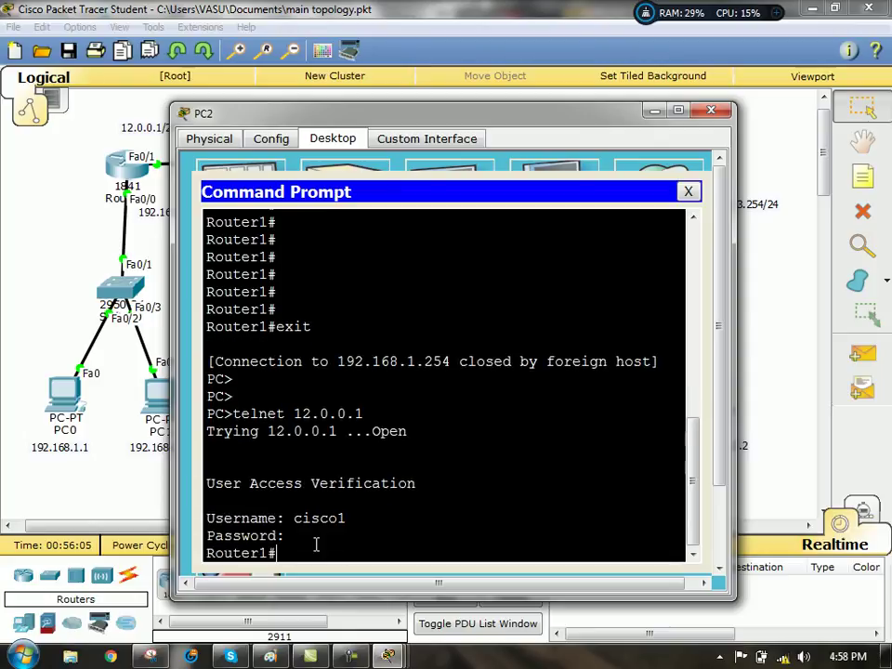
text(exit)
key(Return)
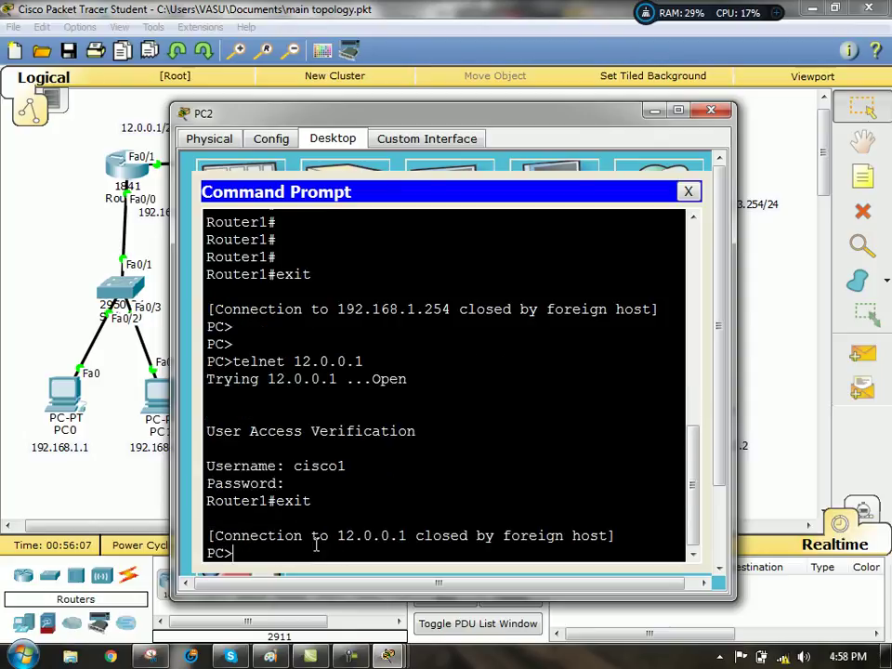
click(655, 110)
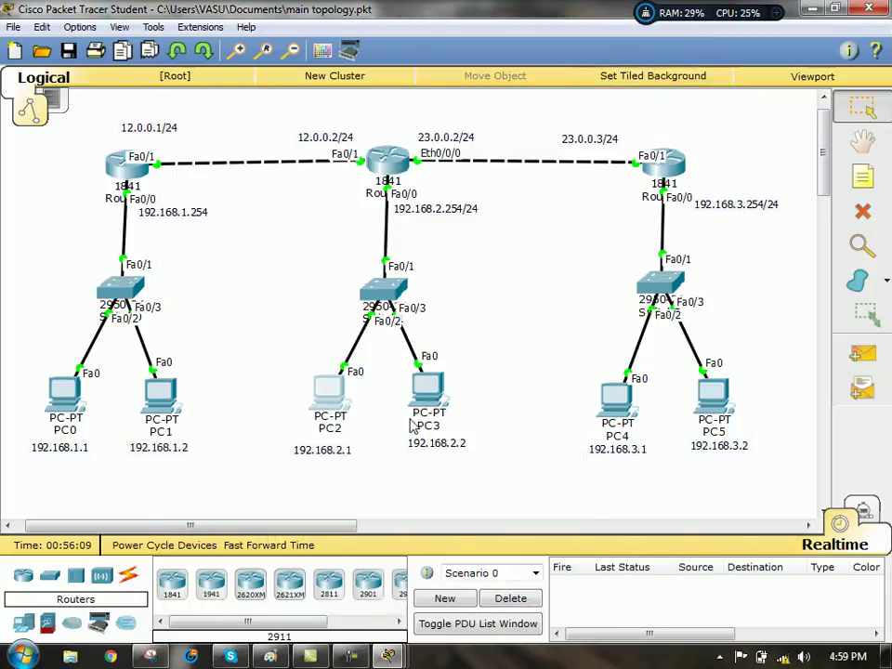
- Run PC3's pending telnet to 12.0.0.1, log in as the local user, then exit
click(441, 400)
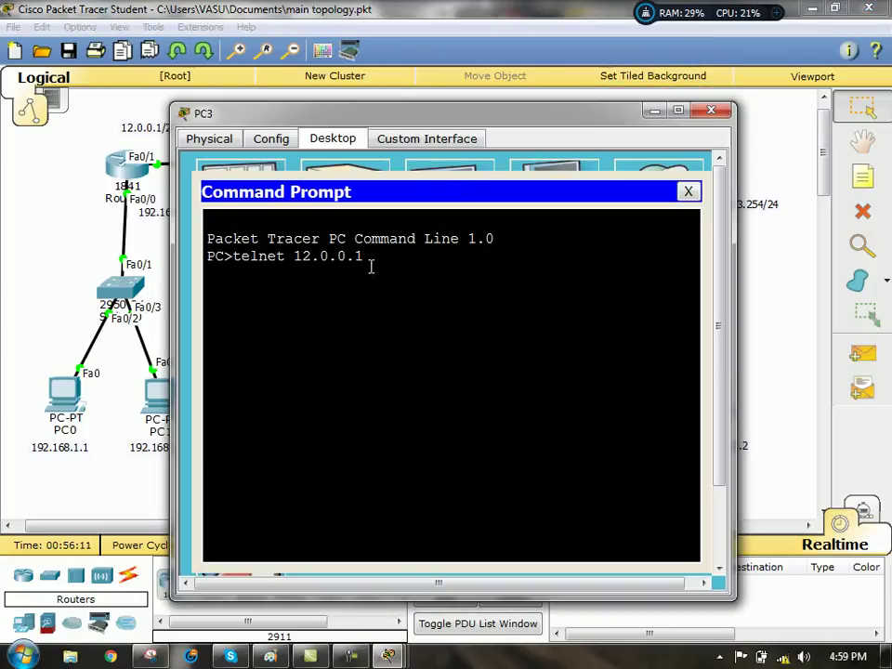
key(Return)
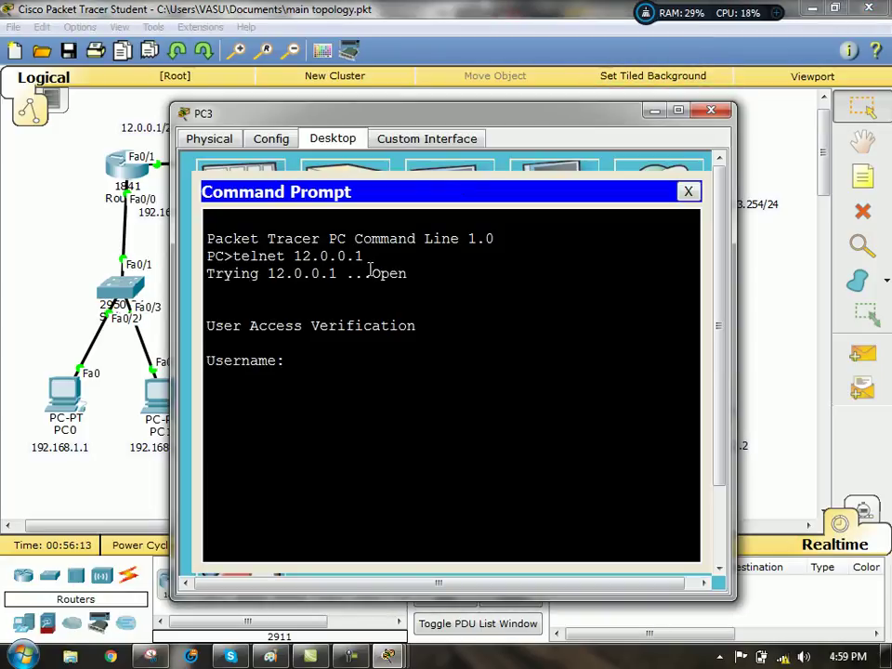
text(cisco1)
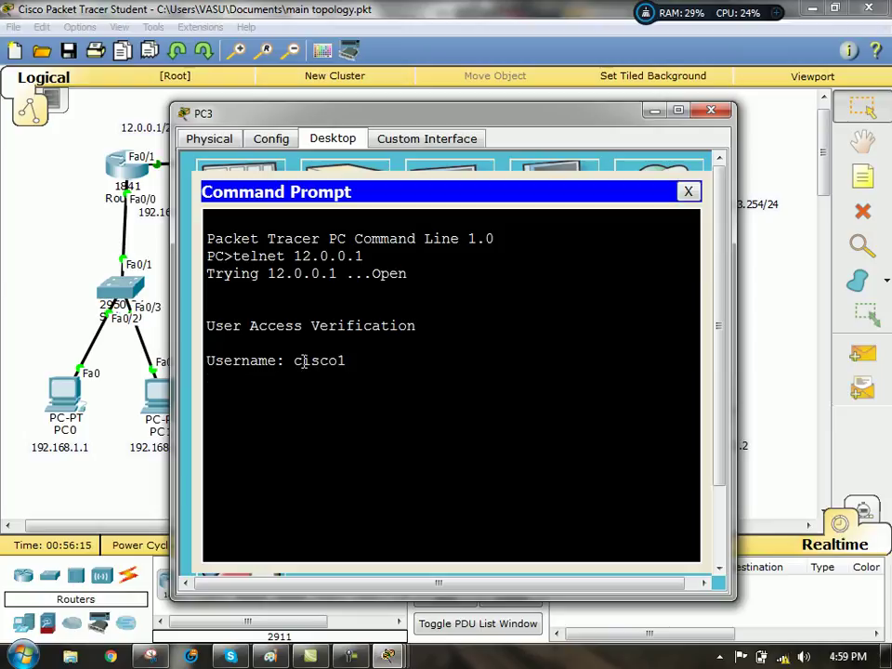
key(Return)
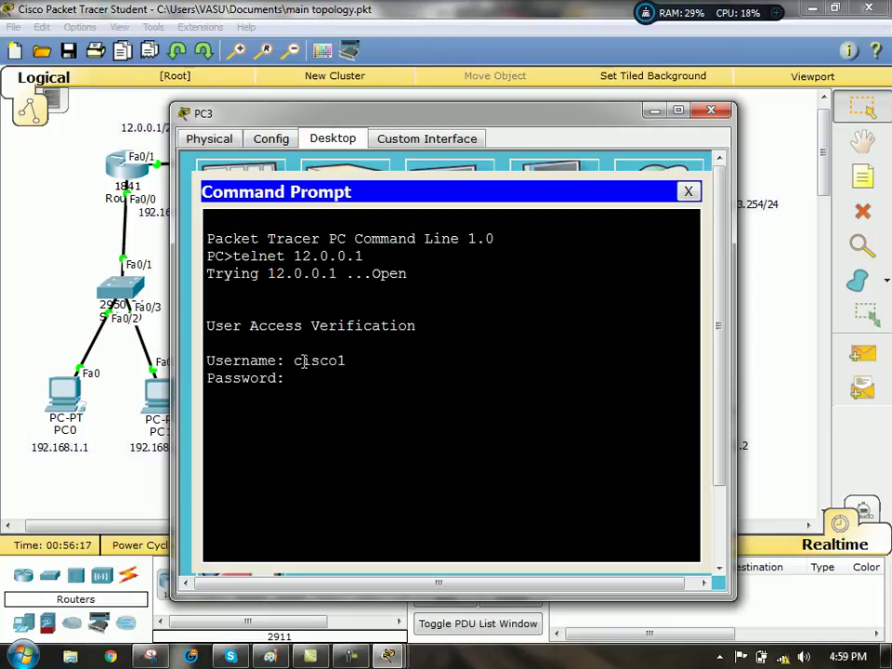
key(Return)
text(exit)
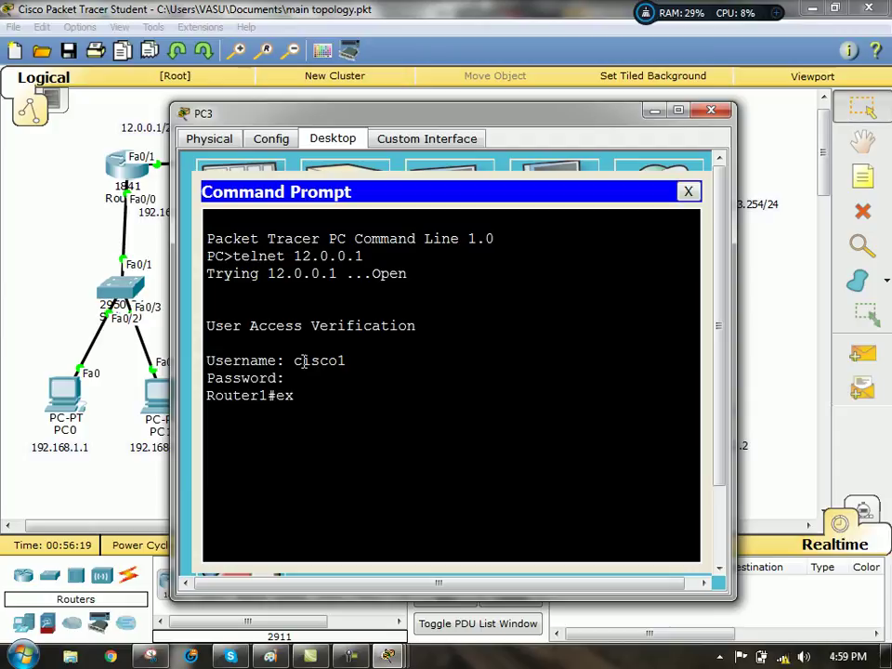
key(Return)
key(Return)
key(Return)
- SSH from PC3 to 12.0.0.1 as the local user, exit back to PC3, and hide its window
text(ssh )
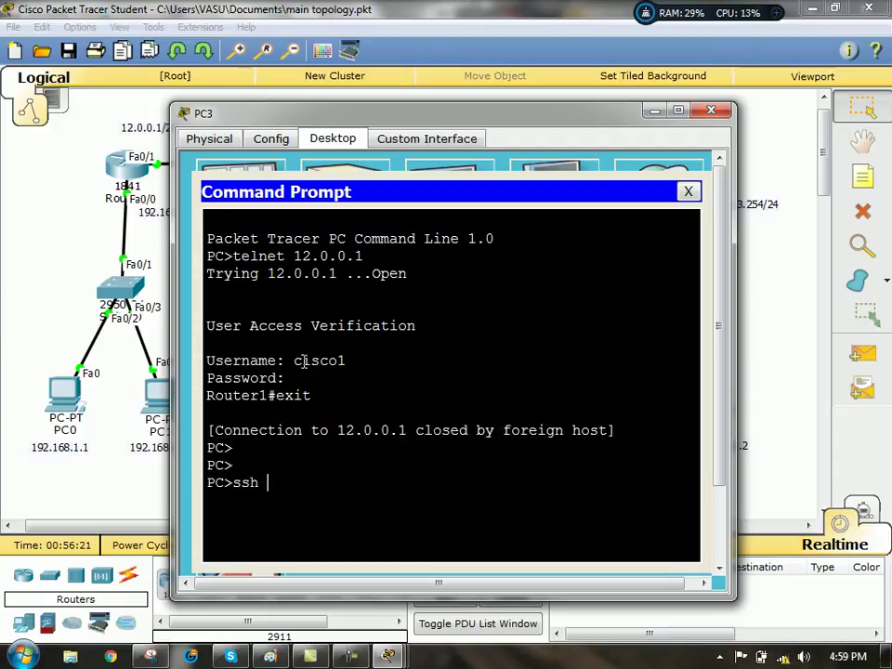
text(-l cisco1 )
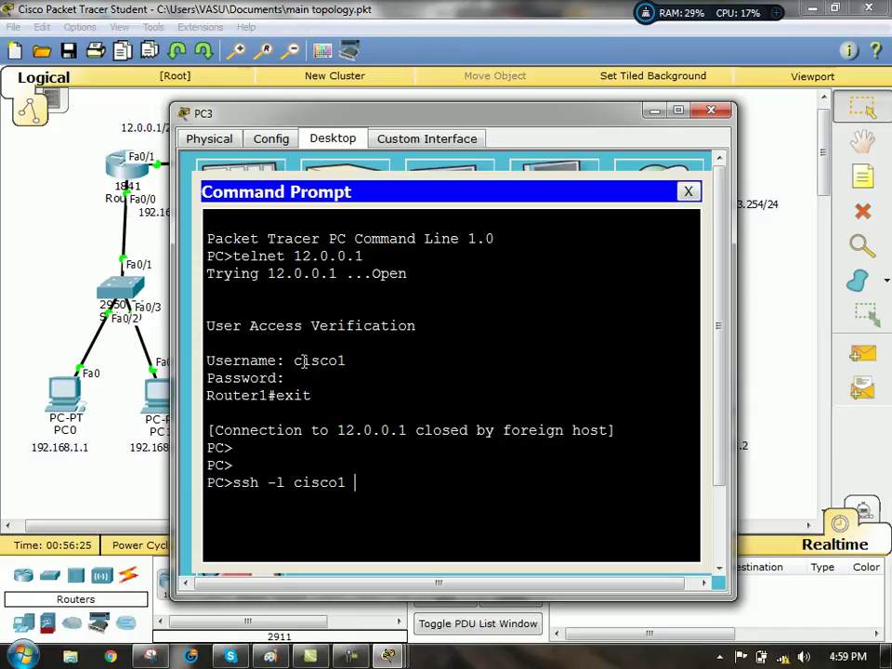
text(12.0.0.1)
key(Return)
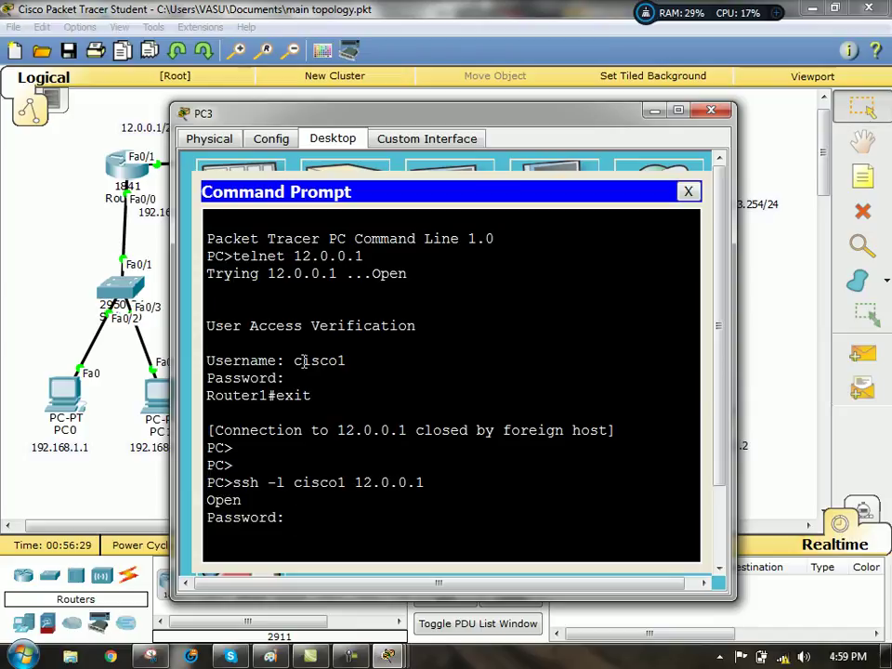
key(Return)
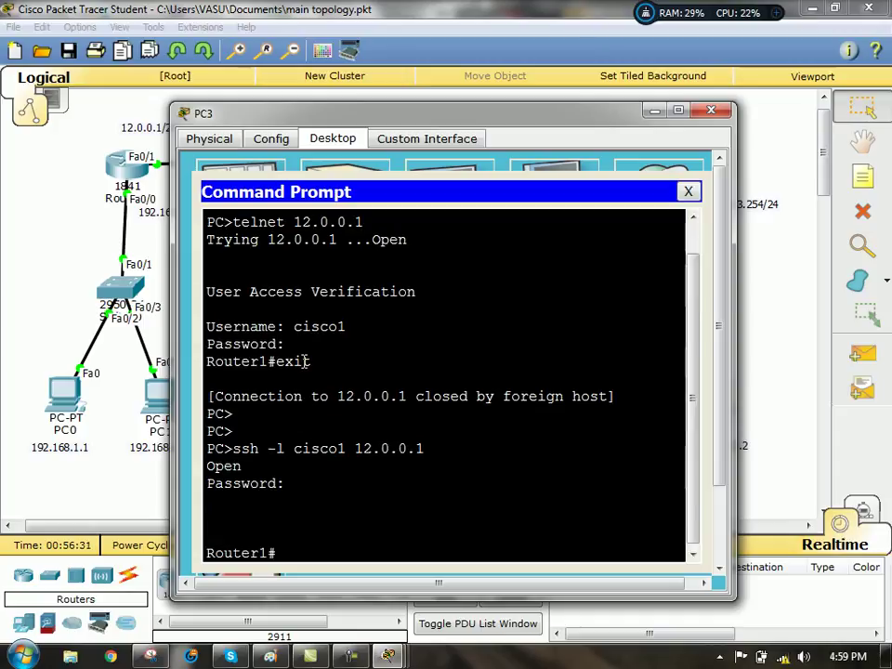
key(Return)
key(Return)
key(Return)
text(exit)
key(Return)
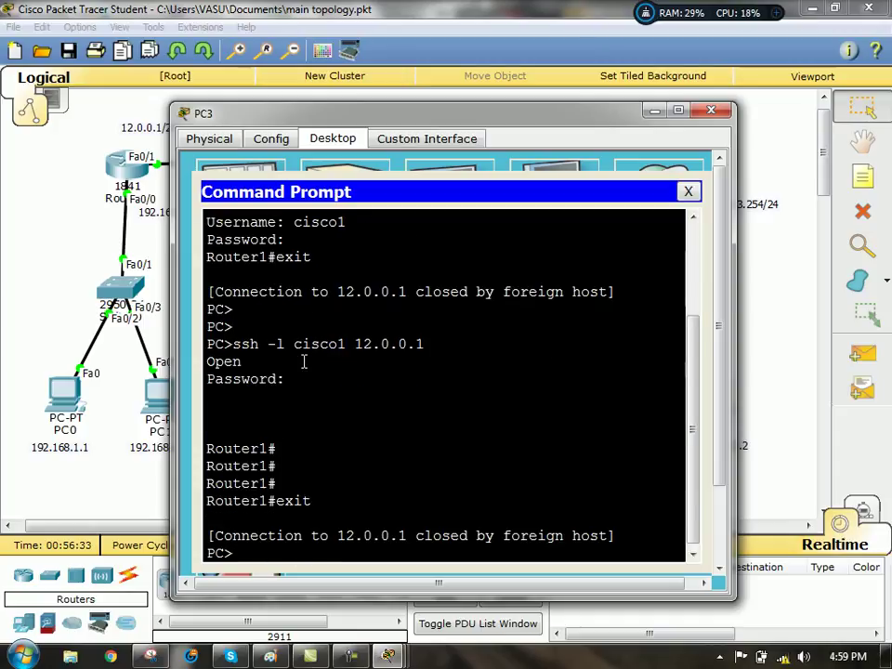
key(Return)
key(Return)
key(Return)
key(Return)
key(Return)
key(Return)
key(Return)
key(Return)
key(Return)
key(Return)
key(Return)
key(Return)
key(Return)
key(Return)
key(Return)
key(Return)
key(Return)
key(Return)
key(Return)
key(Return)
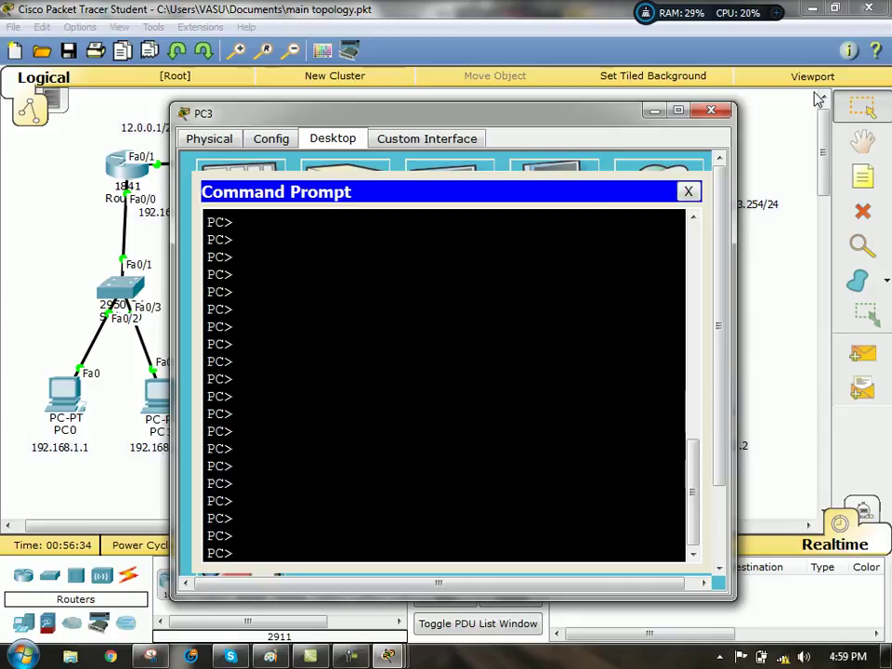
click(656, 111)
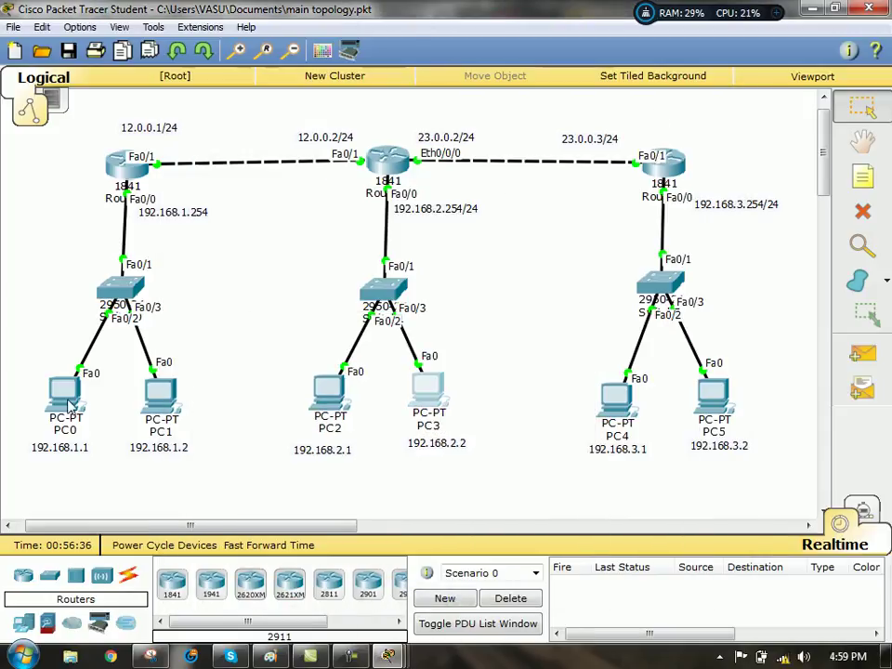
- Open PC0's command prompt and run telnet 12.0.0.1
click(66, 401)
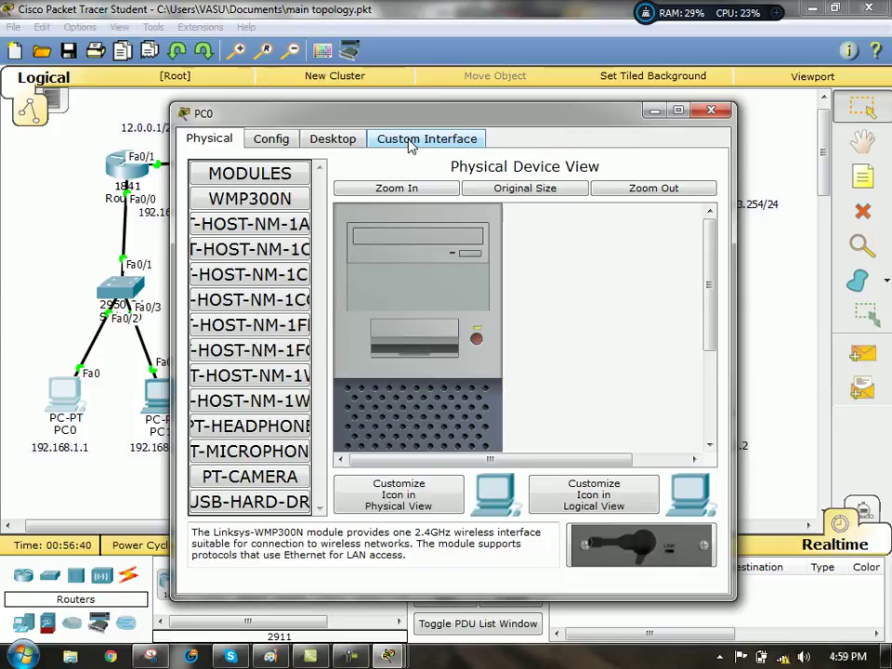
click(349, 140)
click(531, 223)
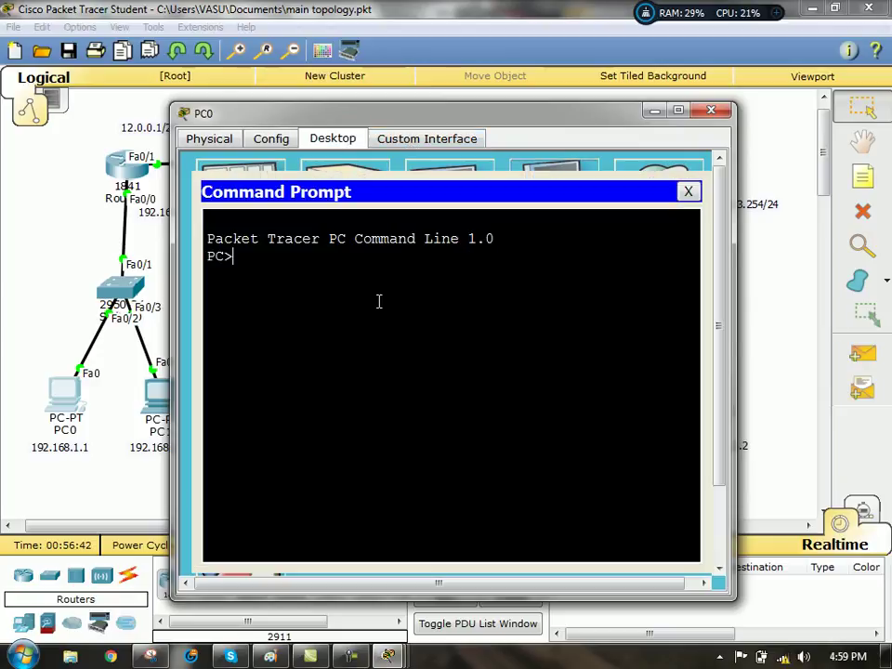
text(telnet 12.0.0.1)
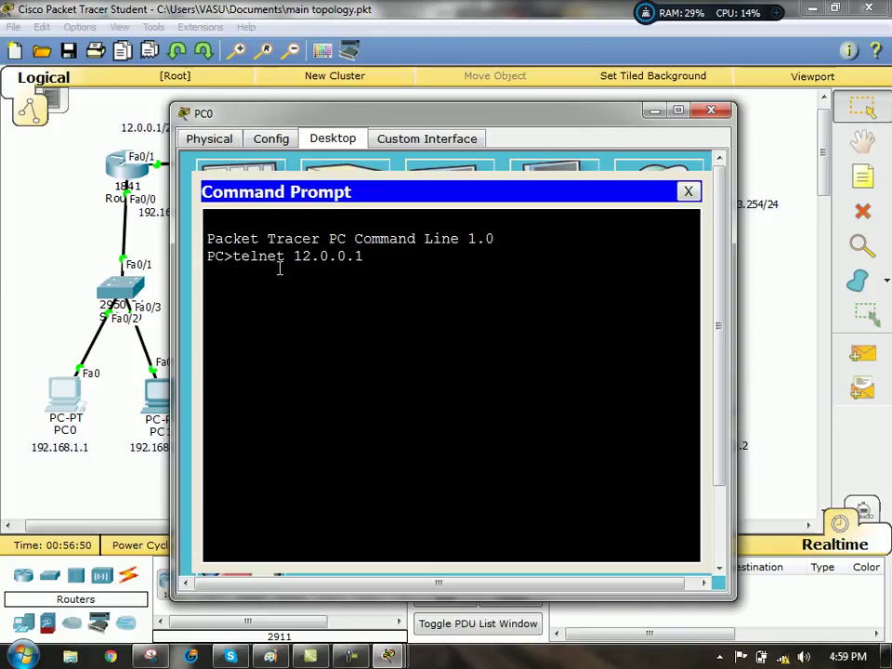
key(Return)
- Log into Router1 as the local user after one failed attempt, exit, and hide PC0
text(exit)
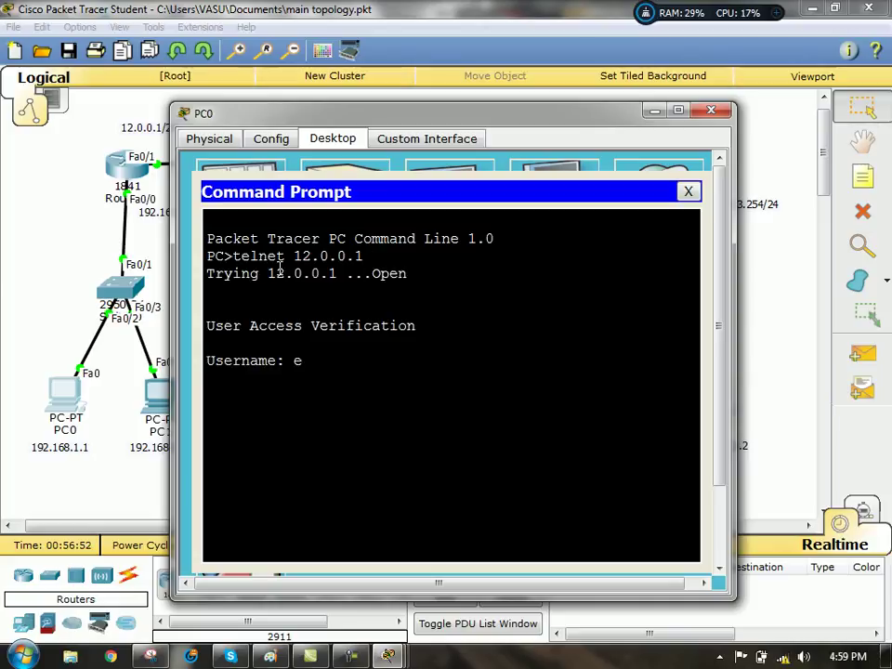
key(Return)
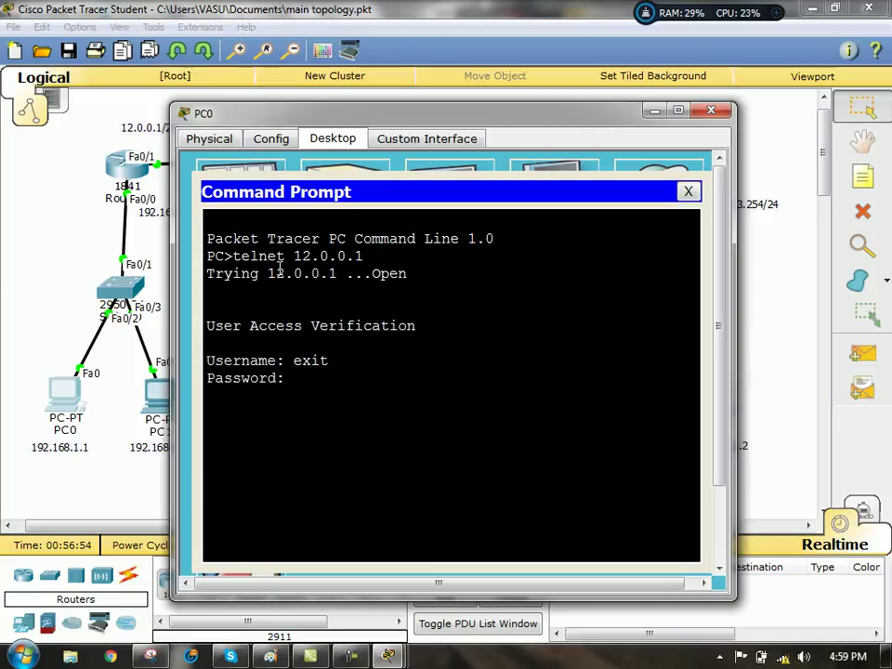
key(Return)
key(Return)
text(cisco1)
key(Return)
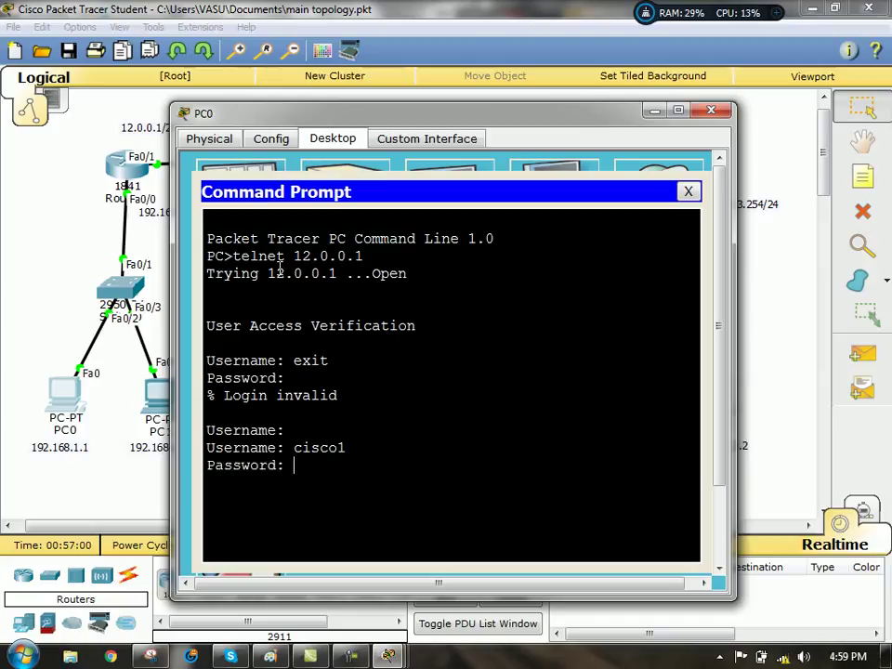
key(Return)
key(Return)
key(Return)
key(Return)
text(exit)
key(Return)
key(Return)
key(Return)
key(Return)
key(Return)
key(Return)
key(Return)
key(Return)
key(Return)
key(Return)
key(Return)
key(Return)
key(Return)
key(Return)
key(Return)
key(Return)
key(Return)
key(Return)
key(Return)
key(Return)
key(Return)
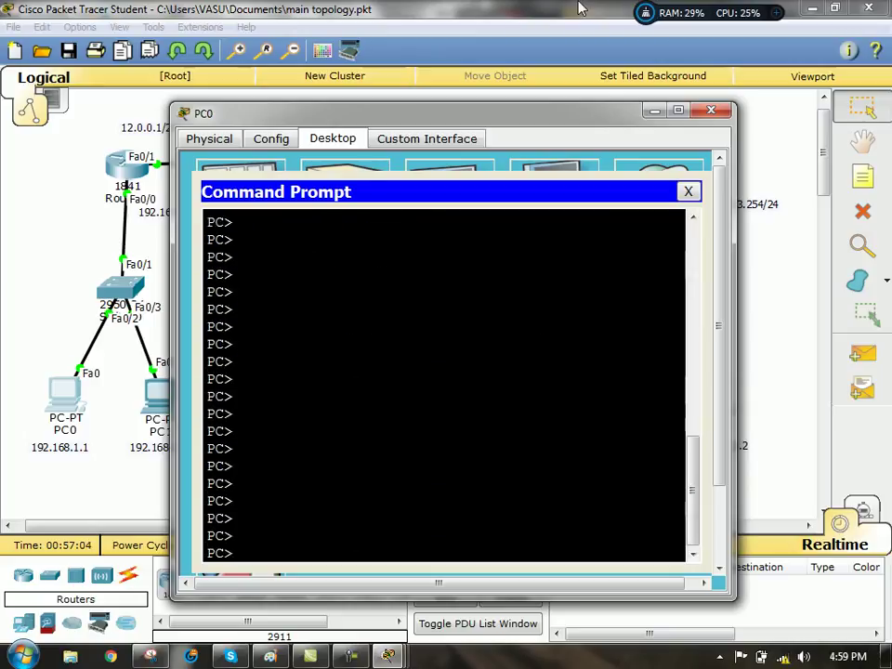
click(656, 111)
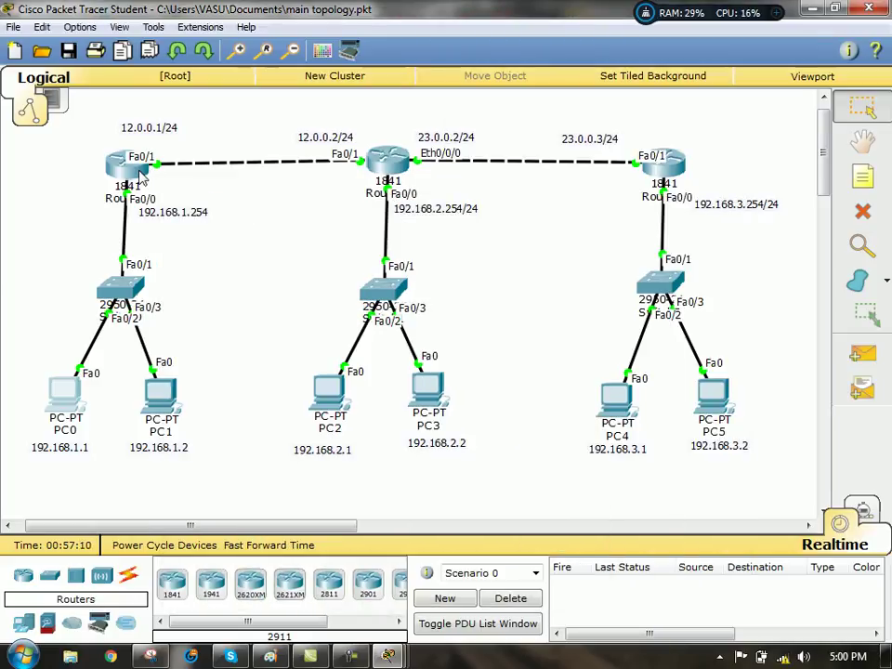
click(389, 656)
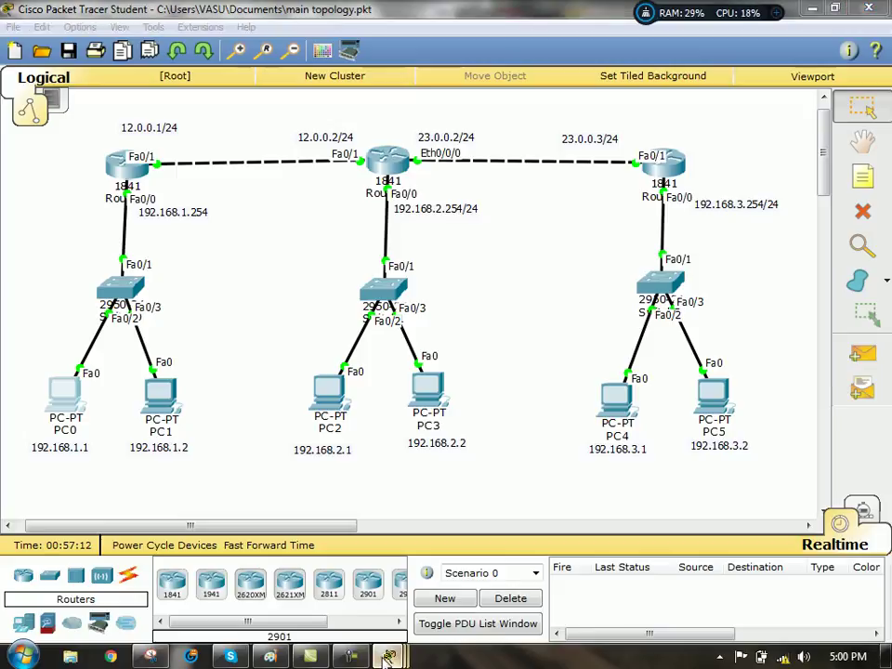
- Bring Router1's CLI forward and run 'do sh ip access-list', showing extended list ccna
click(253, 562)
click(257, 480)
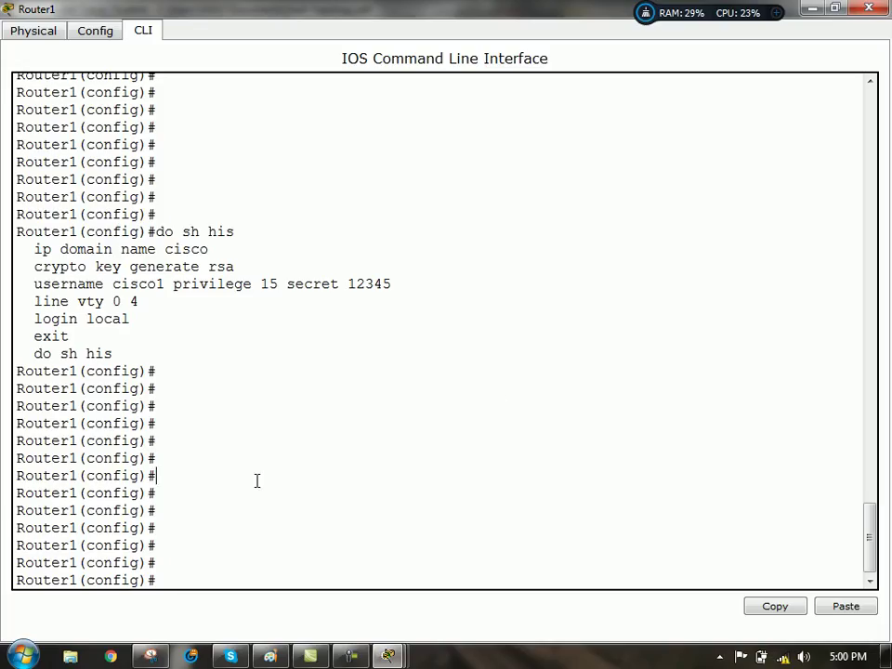
key(Return)
key(Return)
key(Return)
key(Return)
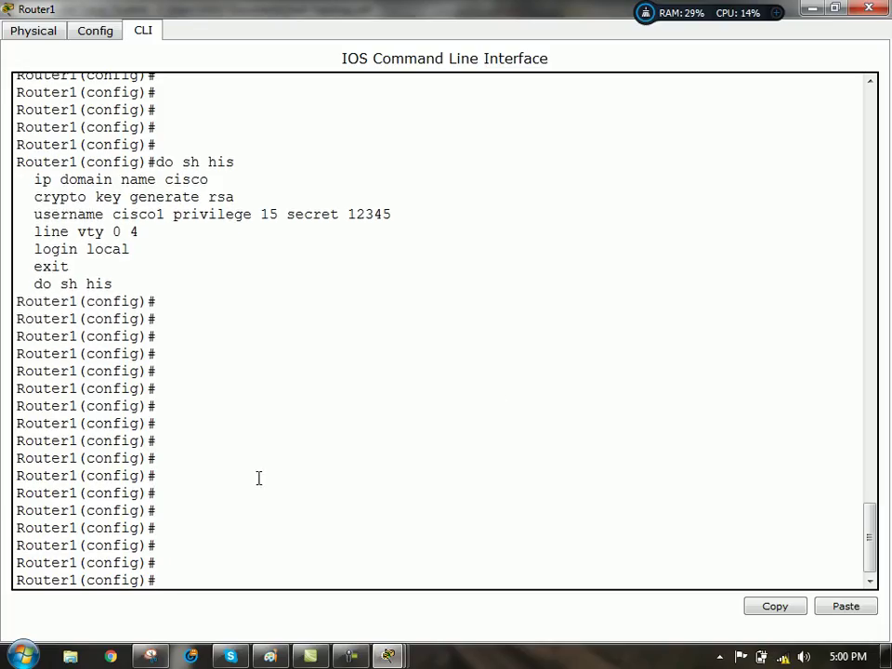
text(do sh ip access-list)
key(Return)
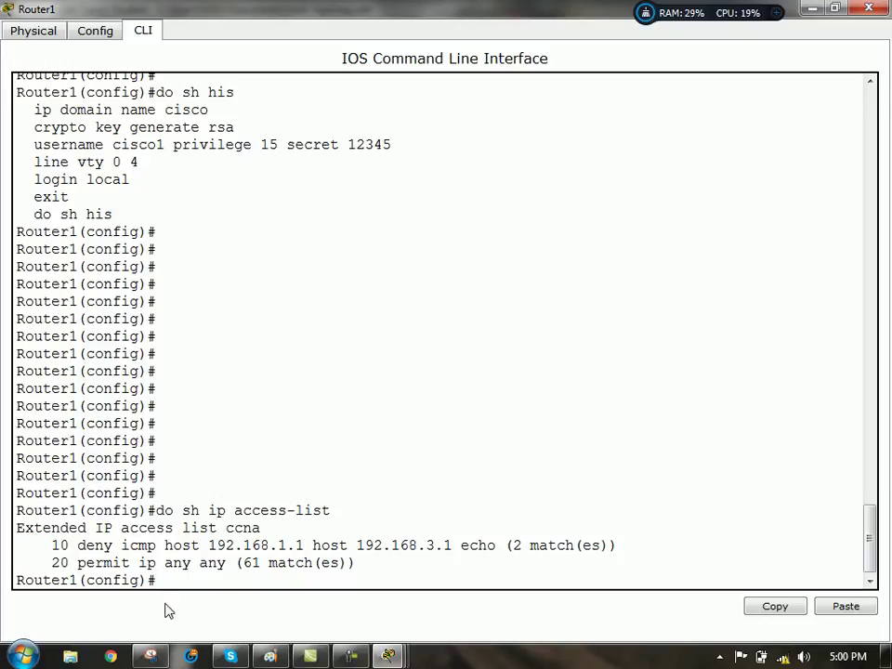
key(Return)
key(Return)
key(Return)
key(Return)
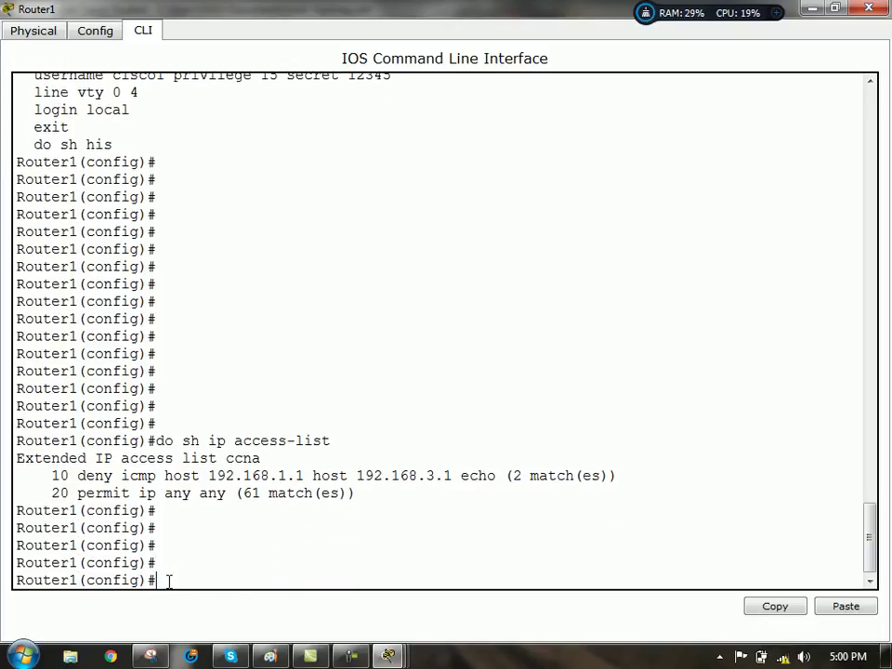
- Create extended access list 100 on Router1 with ip access-list extended 100
text(ip access)
key(Tab)
text(ex)
key(Tab)
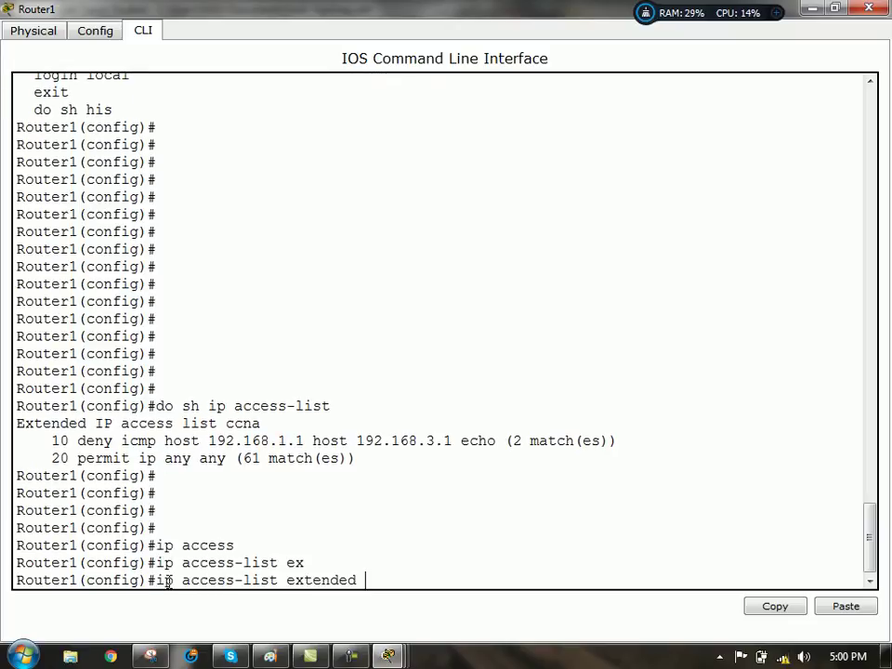
text(100)
key(Return)
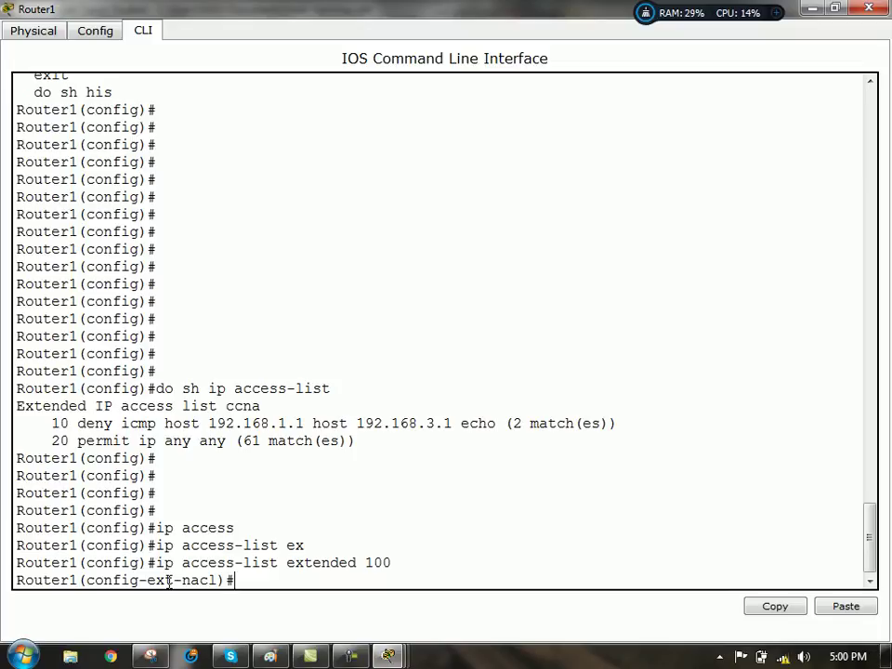
- Start a deny entry, using ? help to list protocols, then tcp source options
text(deb)
key(BackSpace)
text(n)
key(Tab)
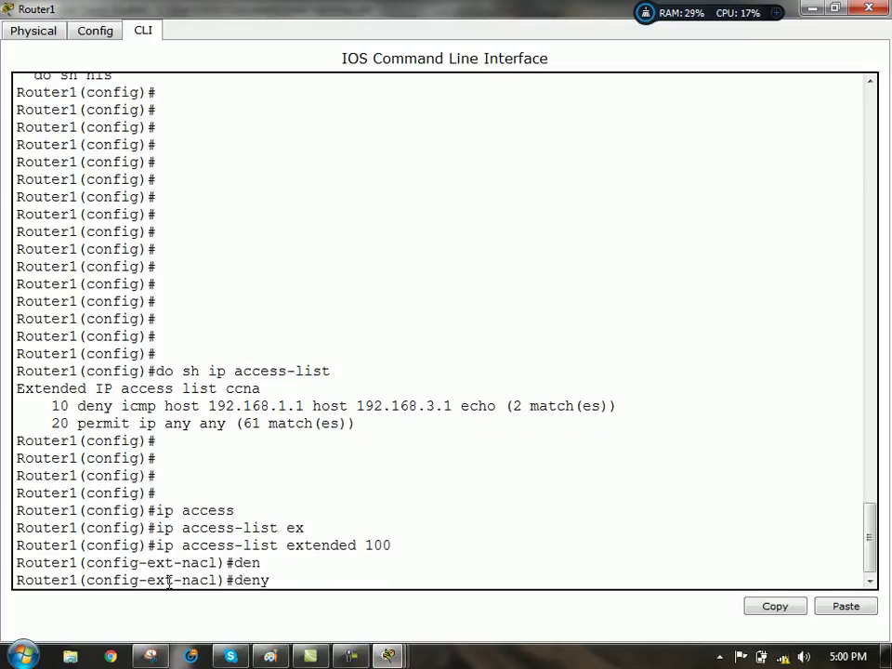
text(tcp)
key(BackSpace)
key(BackSpace)
key(BackSpace)
key(BackSpace)
text(?)
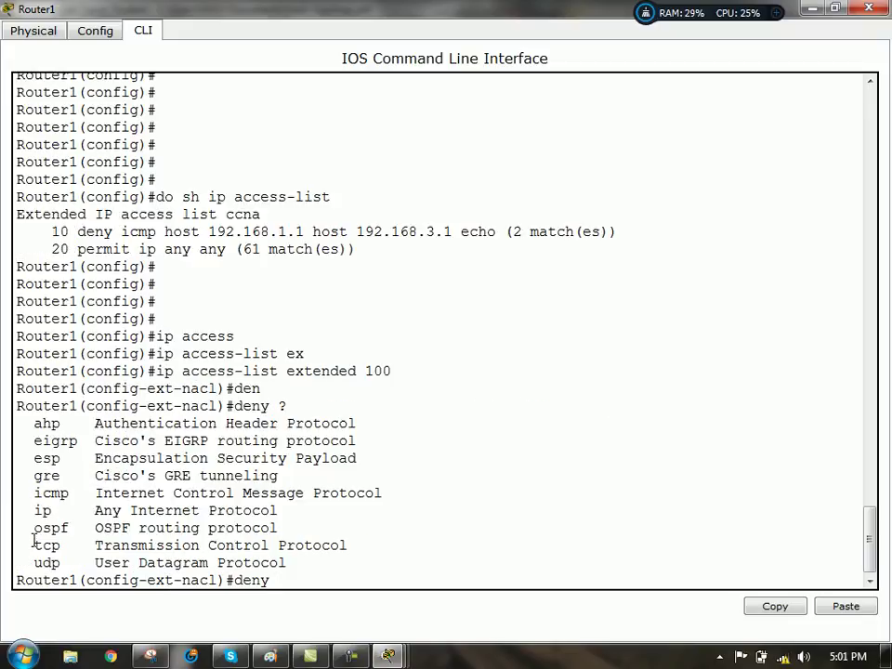
drag(33, 548, 359, 544)
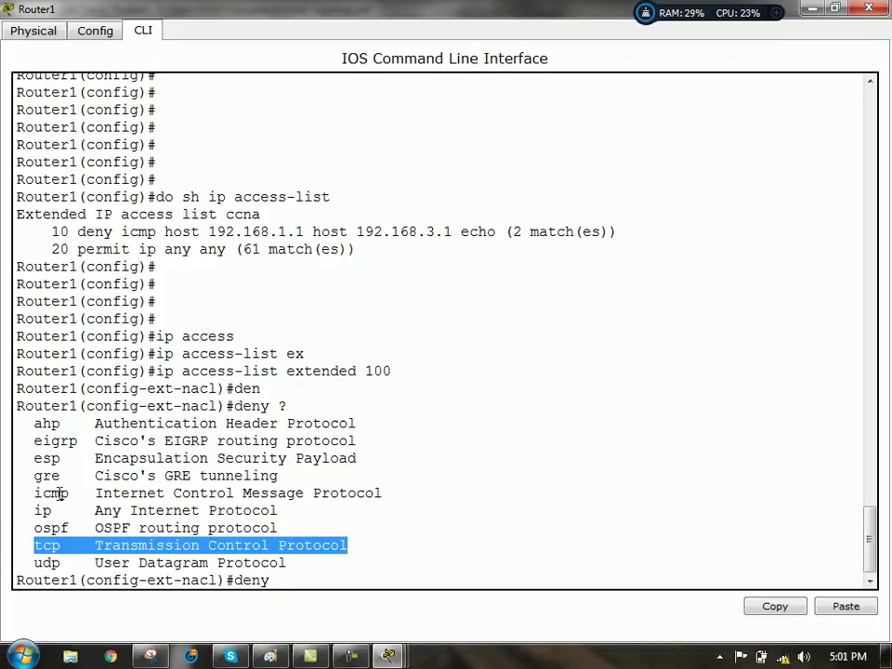
drag(26, 493, 387, 495)
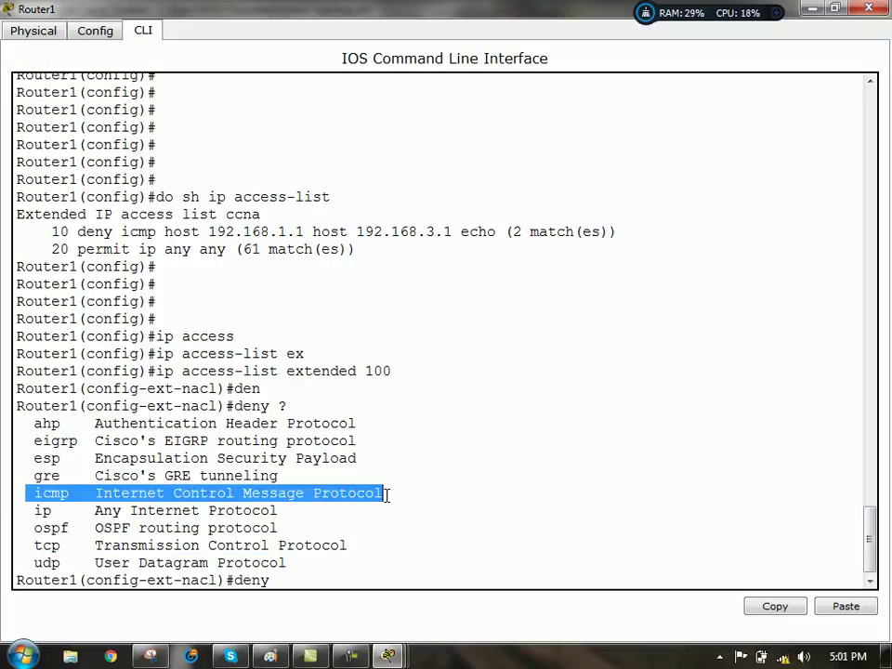
click(296, 583)
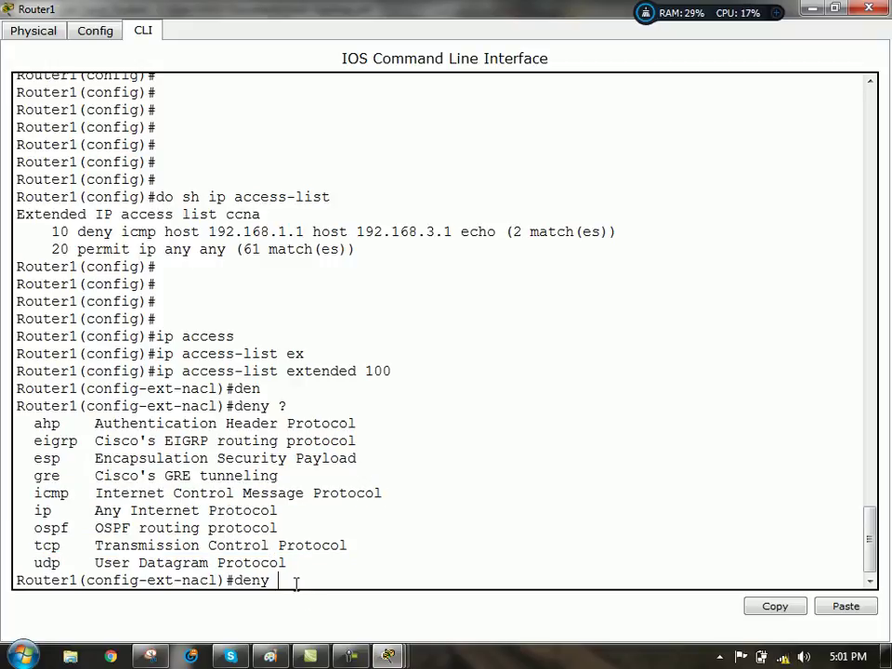
text(tcp ?)
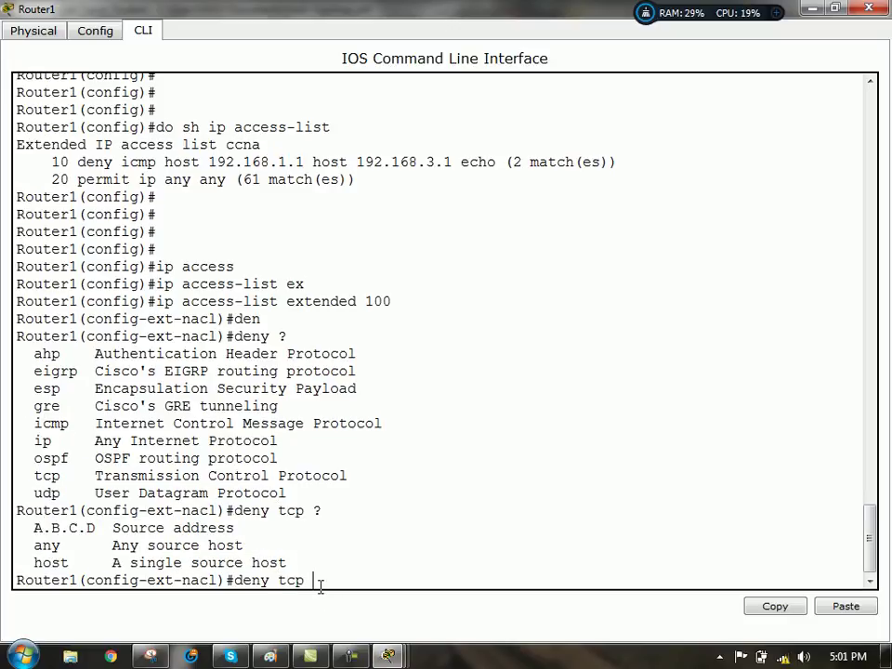
text(192.168.2.0)
- Add source wildcard 0.0.0.255 and destination host 12.0.0.1, checking the eq option in help
text(0.0.0.255)
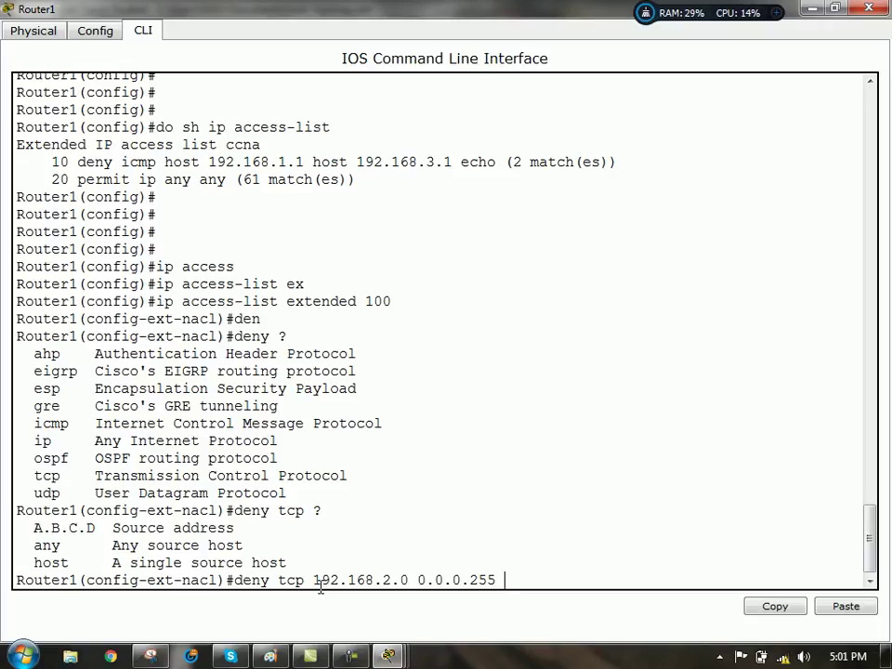
text(12.0.0)
key(BackSpace)
key(BackSpace)
key(BackSpace)
key(BackSpace)
key(BackSpace)
key(BackSpace)
text(host 12.0.0.1)
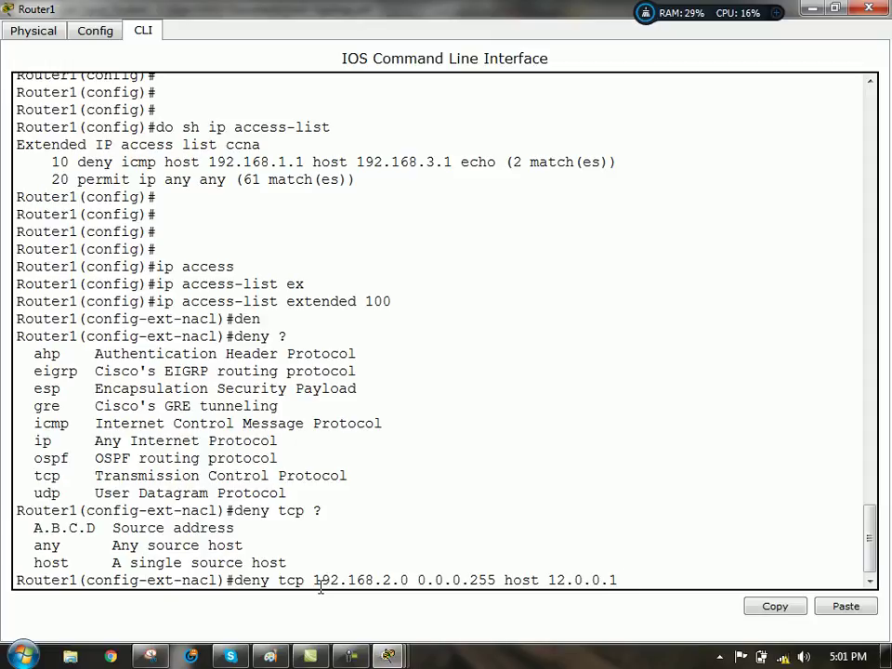
text( eq ?)
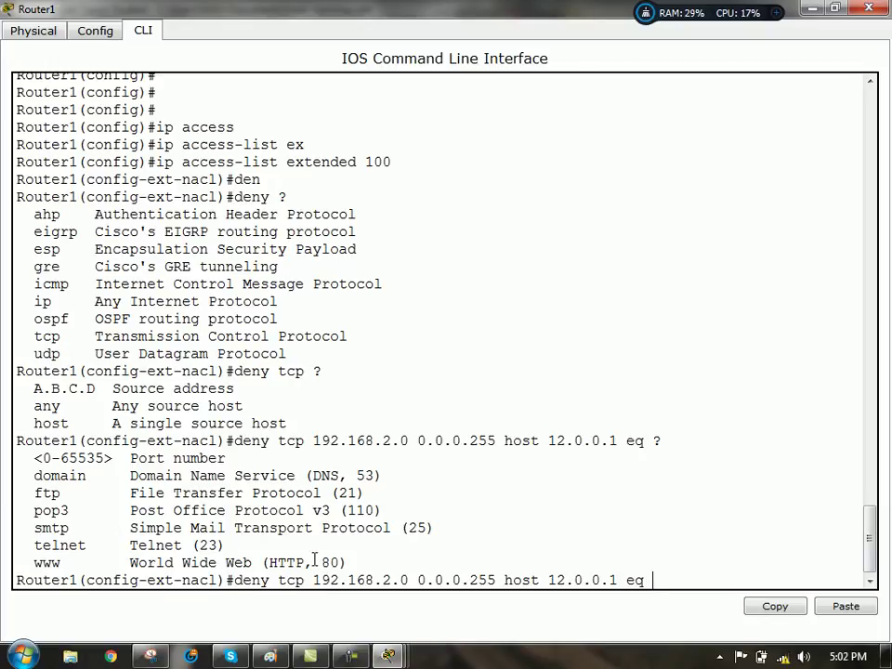
key(BackSpace)
key(BackSpace)
key(BackSpace)
text(?)
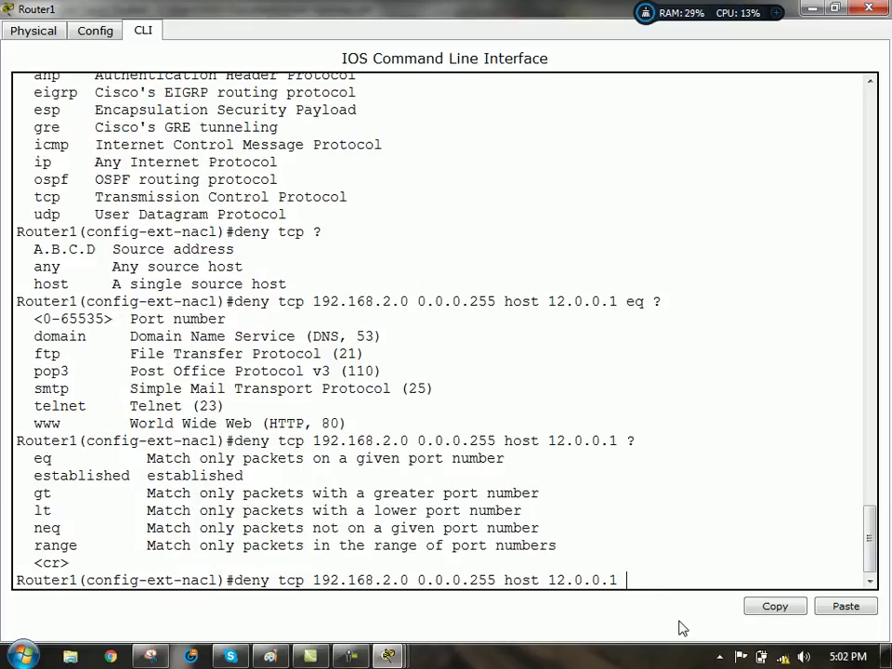
drag(148, 459, 520, 463)
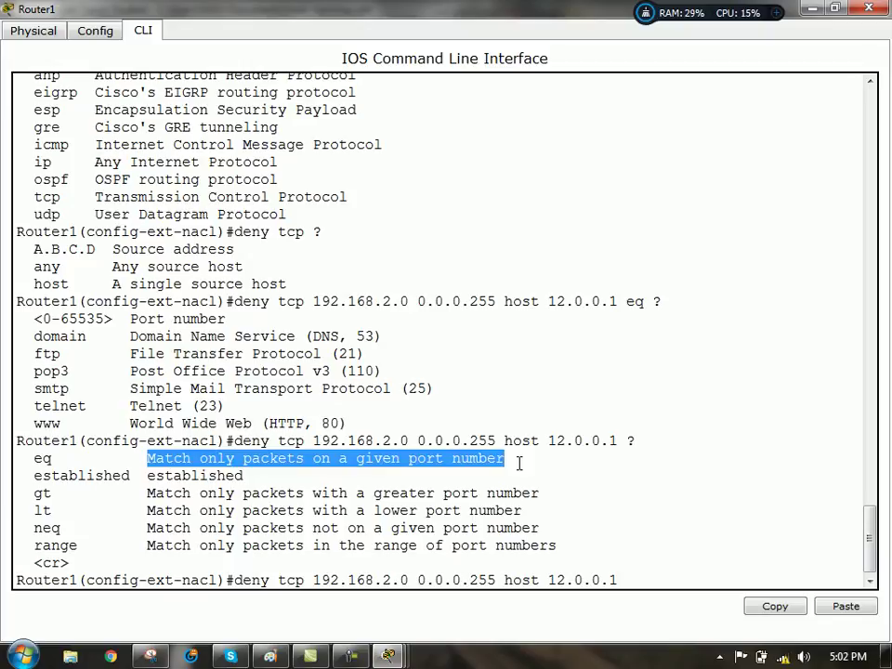
click(623, 580)
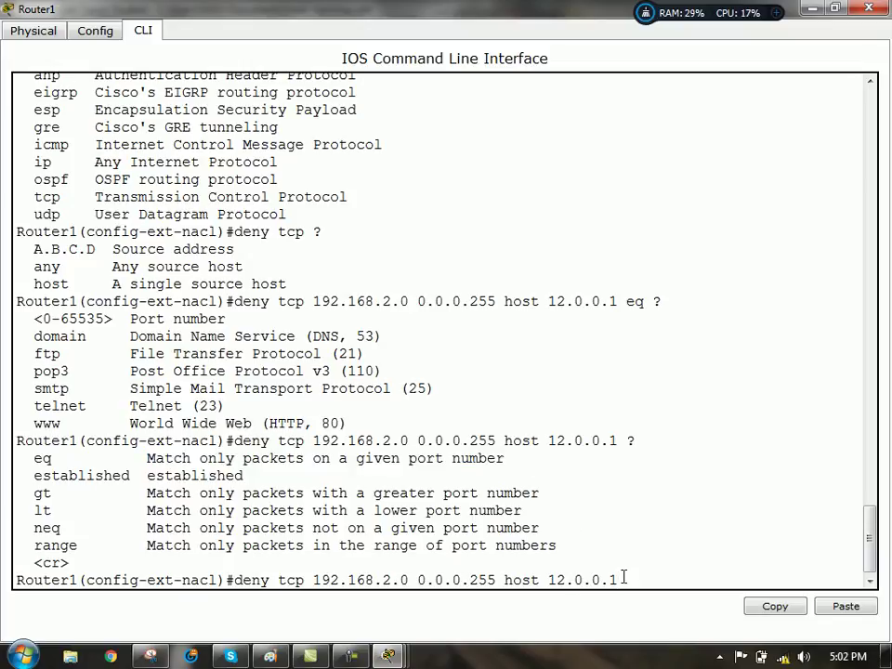
- Finish the rule with eq 23 so telnet to 12.0.0.1 is denied
text(eq)
key(BackSpace)
key(BackSpace)
text(eq ?)
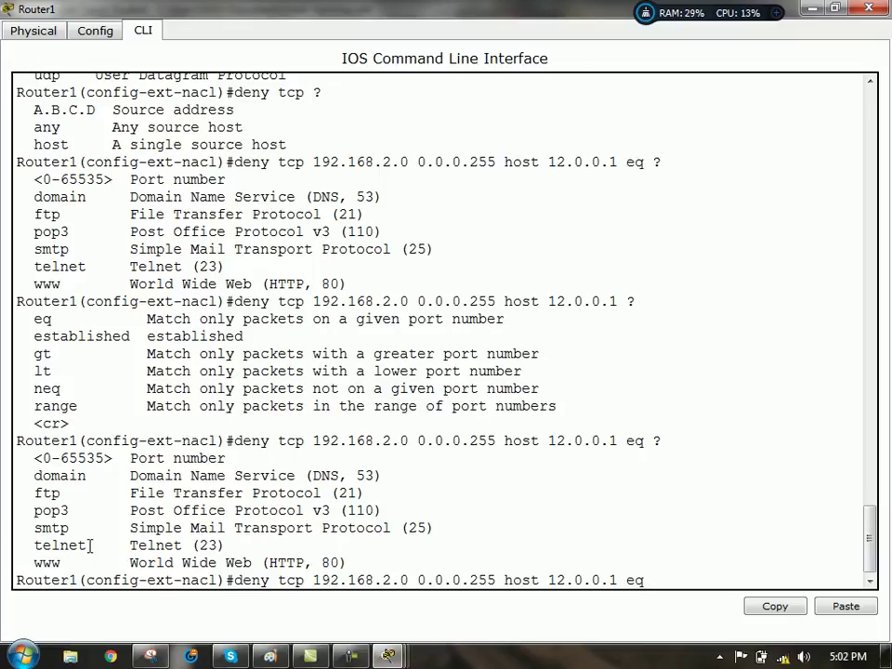
drag(33, 458, 238, 462)
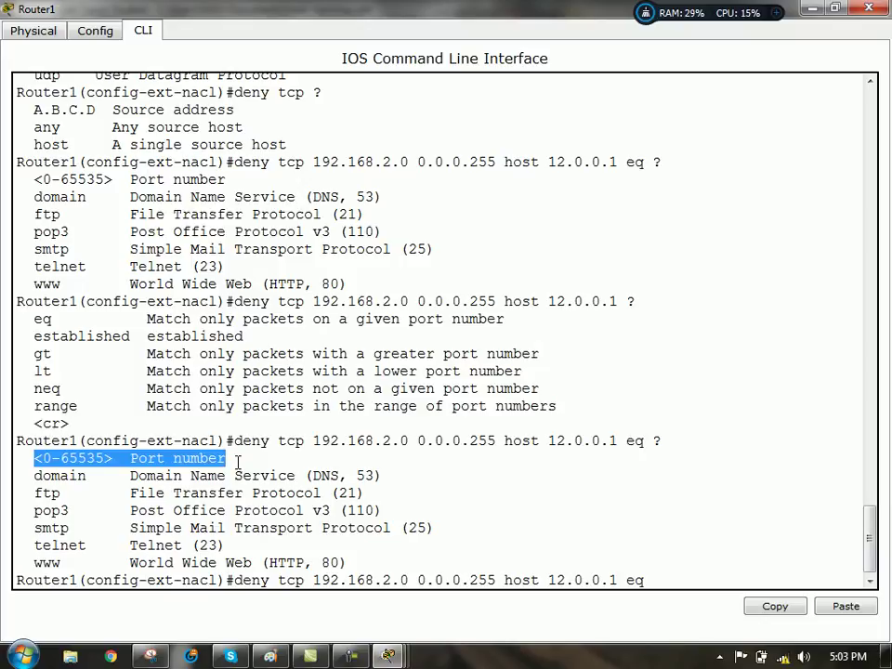
click(665, 581)
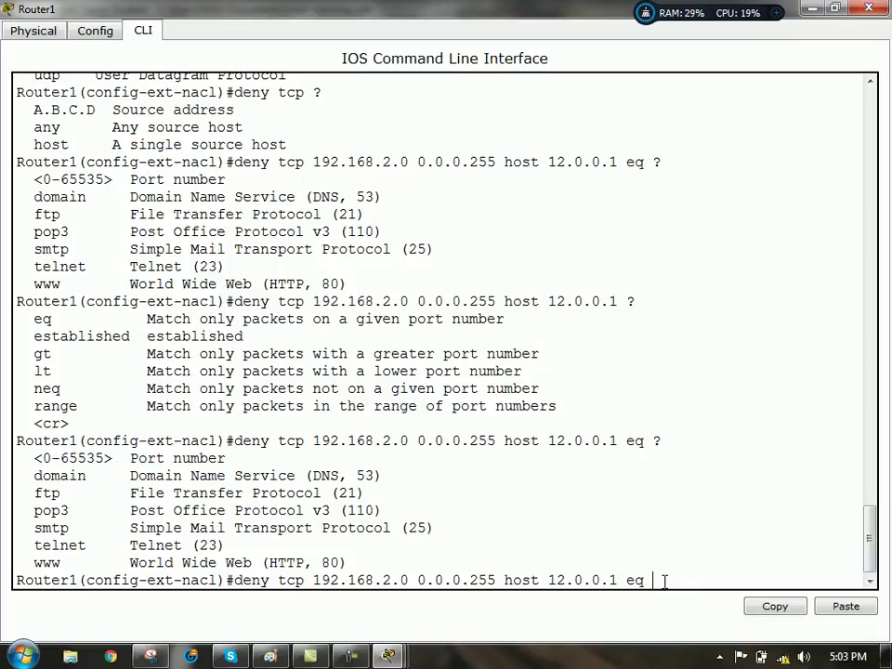
text(23)
key(Return)
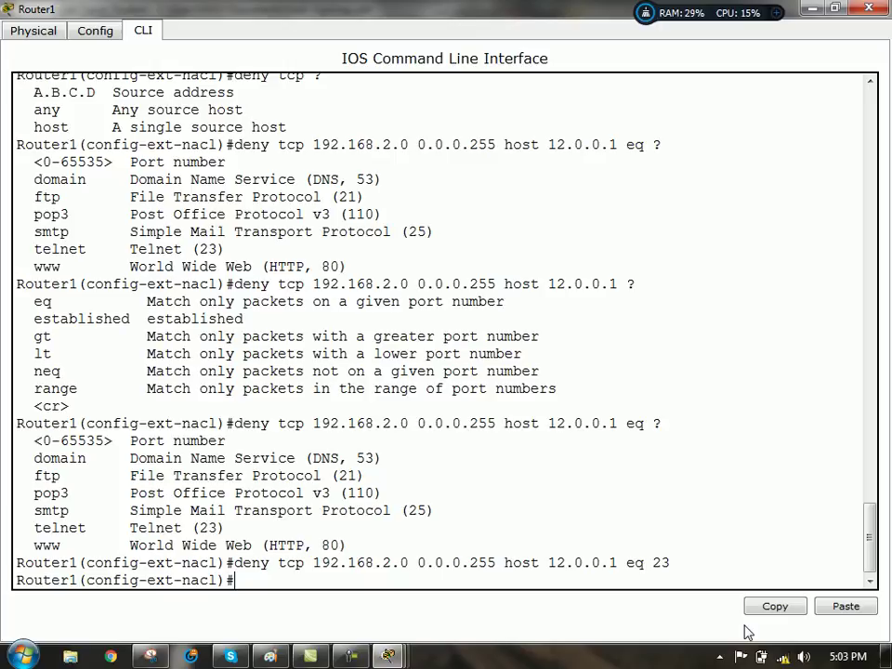
- Recall the previous rule and change it to deny telnet to host 192.168.1.254
key(Up)
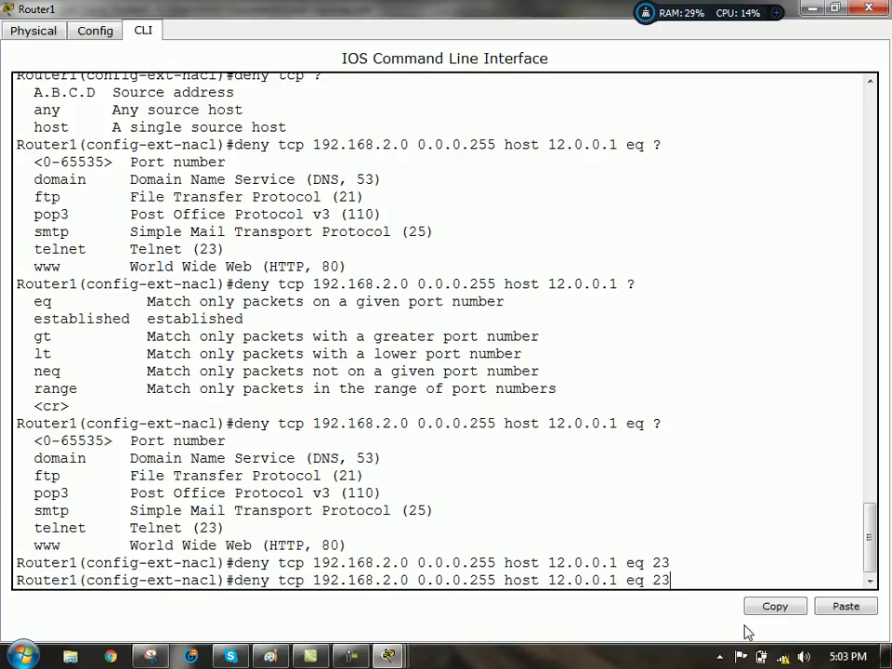
key(BackSpace)
key(BackSpace)
key(BackSpace)
key(BackSpace)
key(BackSpace)
key(BackSpace)
key(BackSpace)
key(BackSpace)
key(BackSpace)
key(BackSpace)
key(BackSpace)
key(BackSpace)
key(BackSpace)
key(BackSpace)
text(192.168.)
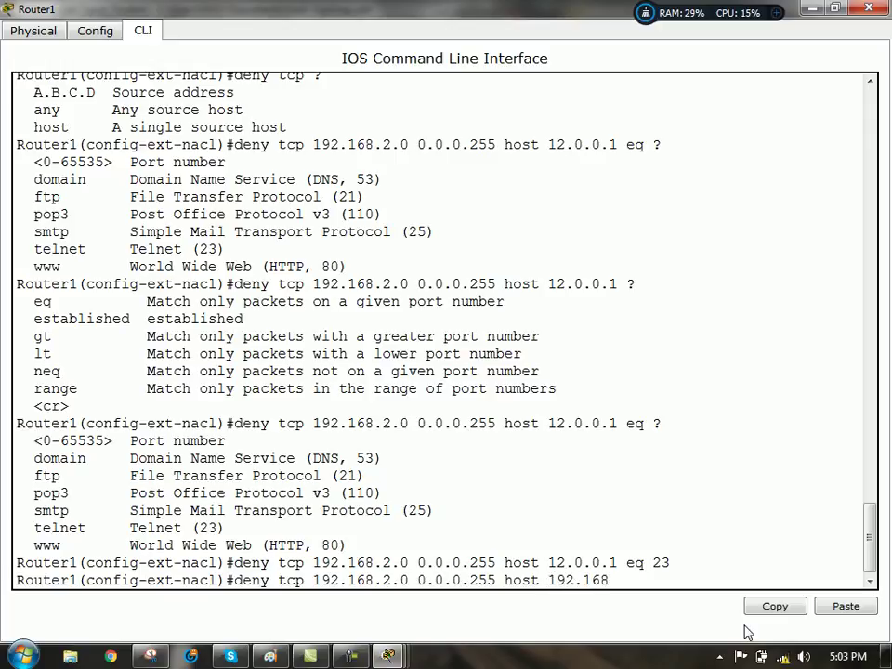
text(1.254 eq teln)
key(Tab)
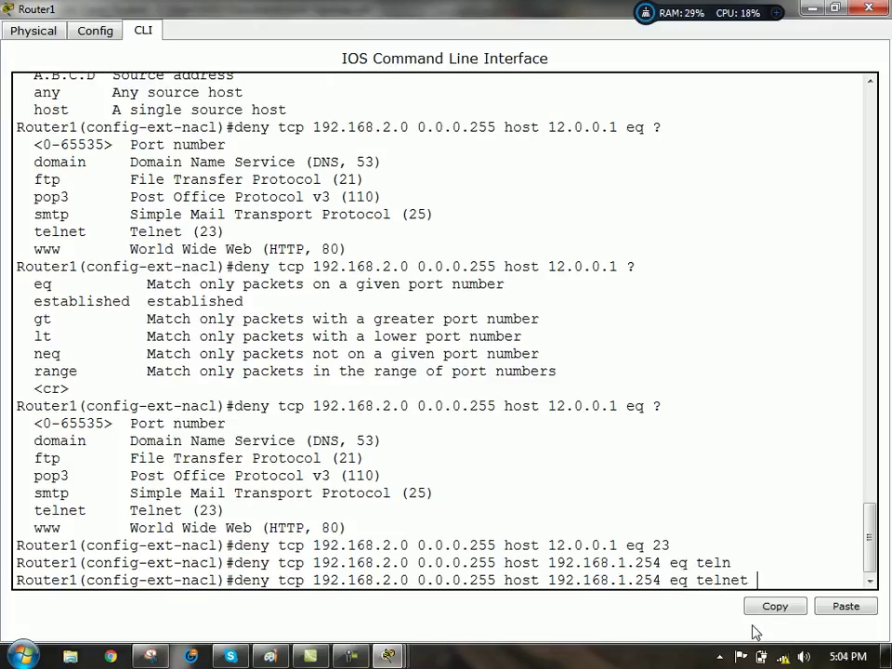
key(Return)
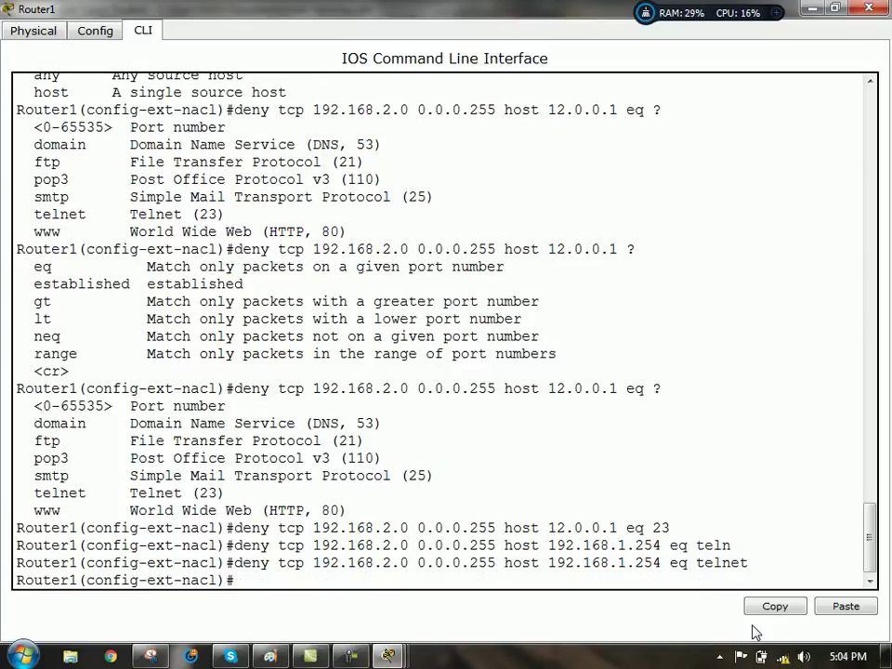
key(Return)
key(Return)
text(do sh)
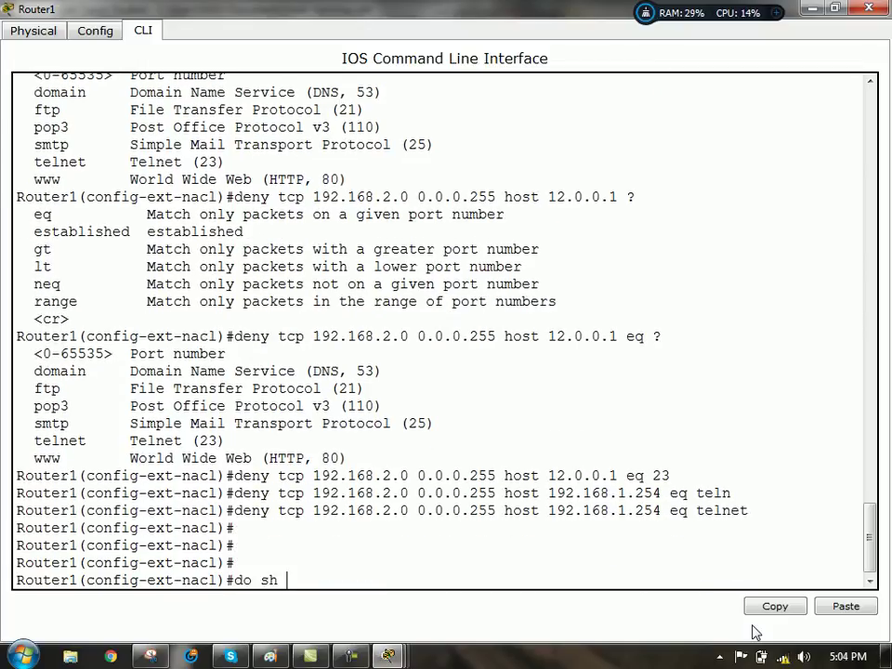
text( ip access)
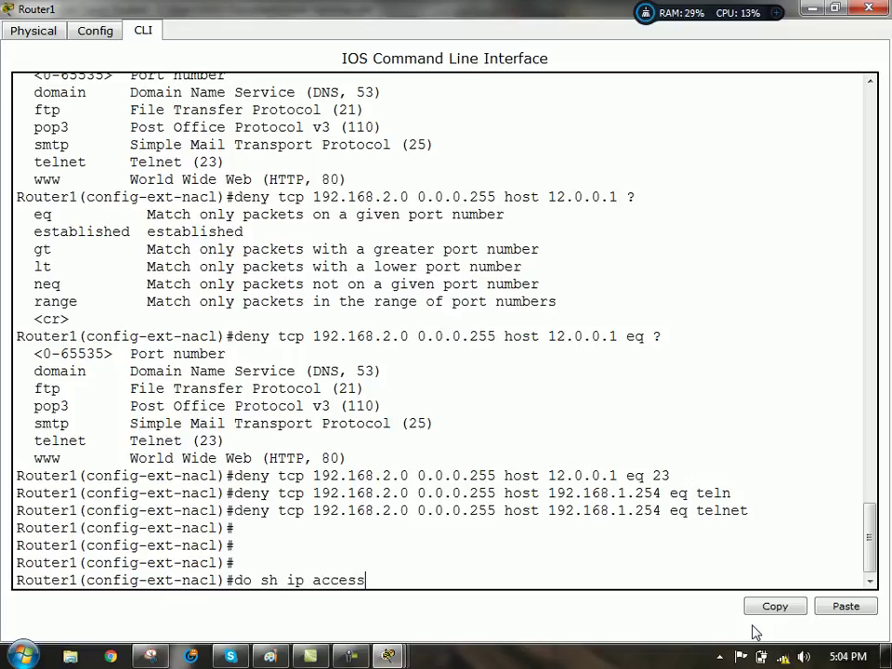
text(-list)
- Run do sh ip access-list and highlight the source, tcp, telnet port and destination hosts 12.0.0.1 and 192.168.1.254
key(Return)
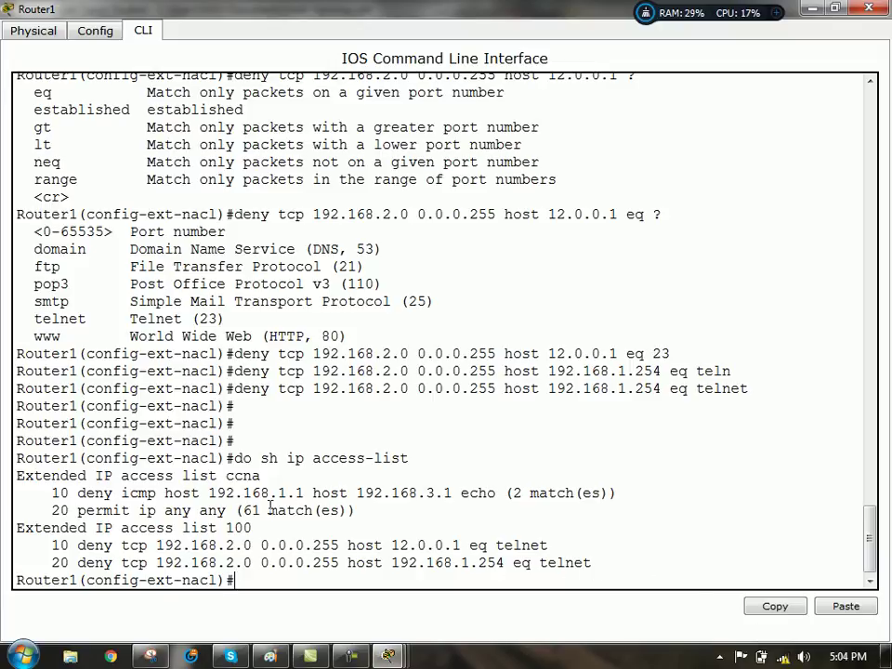
drag(156, 546, 349, 545)
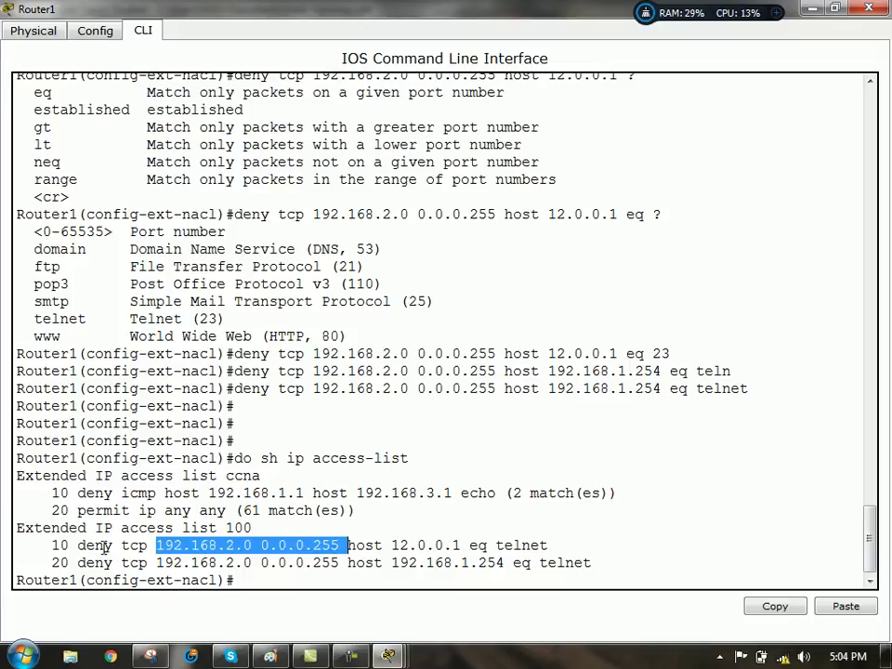
click(121, 545)
drag(121, 545, 151, 545)
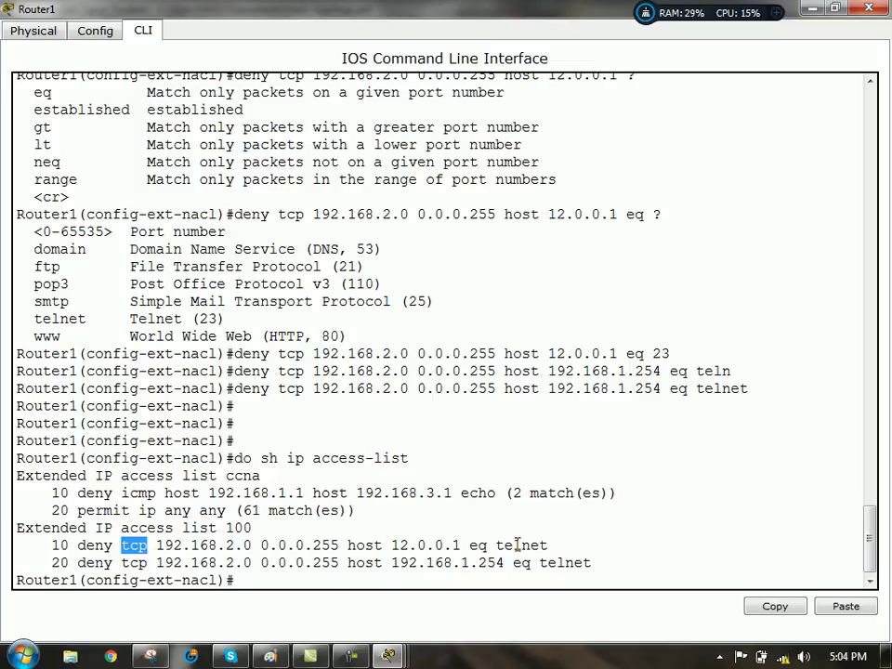
drag(497, 545, 547, 546)
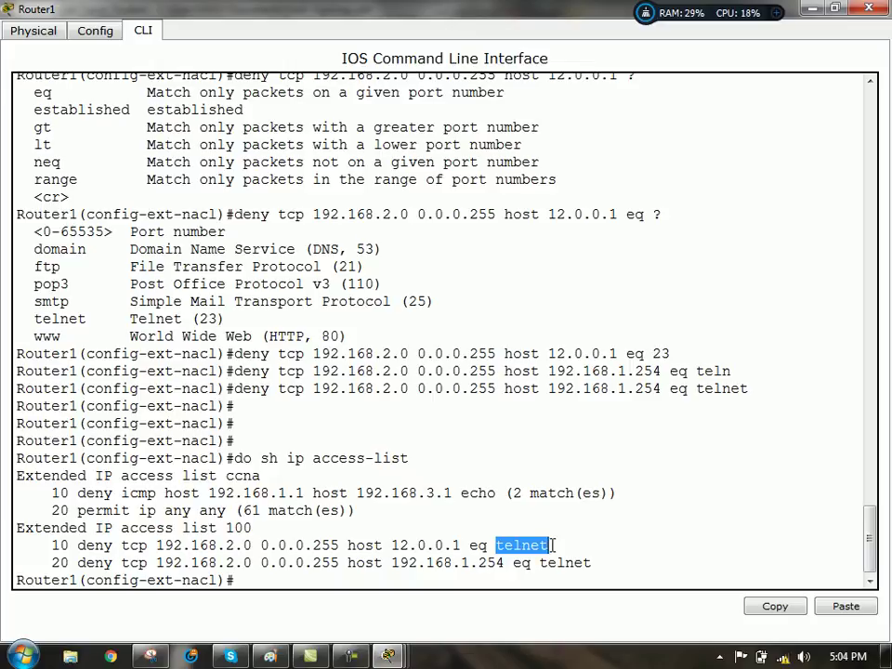
click(257, 580)
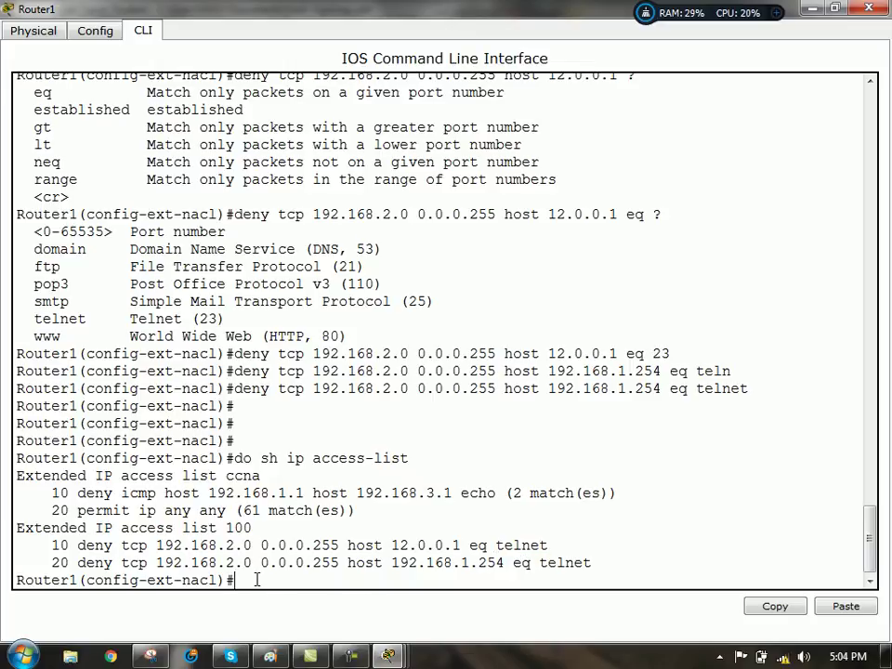
drag(155, 546, 461, 546)
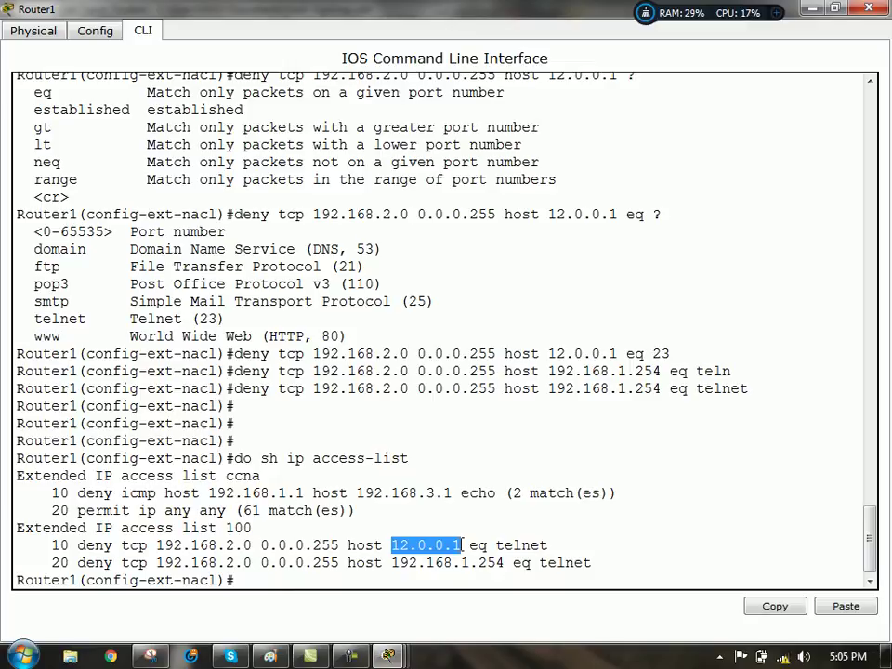
drag(394, 563, 505, 563)
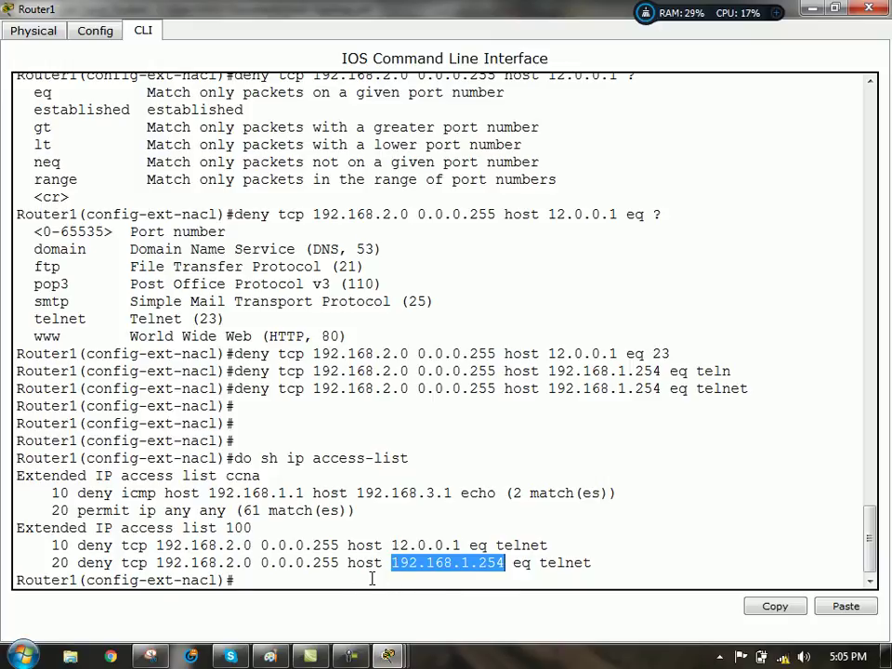
click(368, 581)
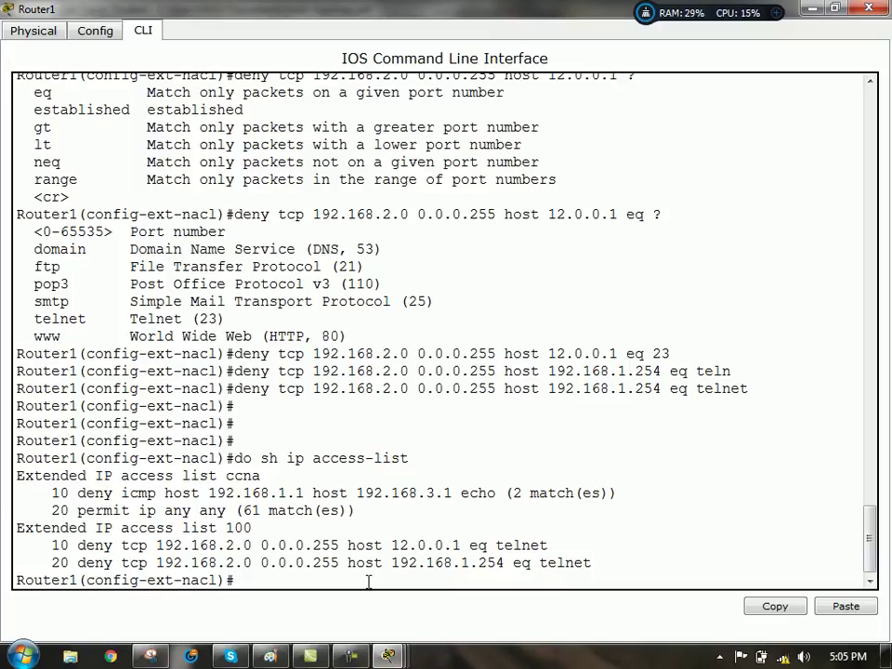
- End ACL 100 with permit ip any any and leave the access-list mode
text(perm)
key(Tab)
text(ip)
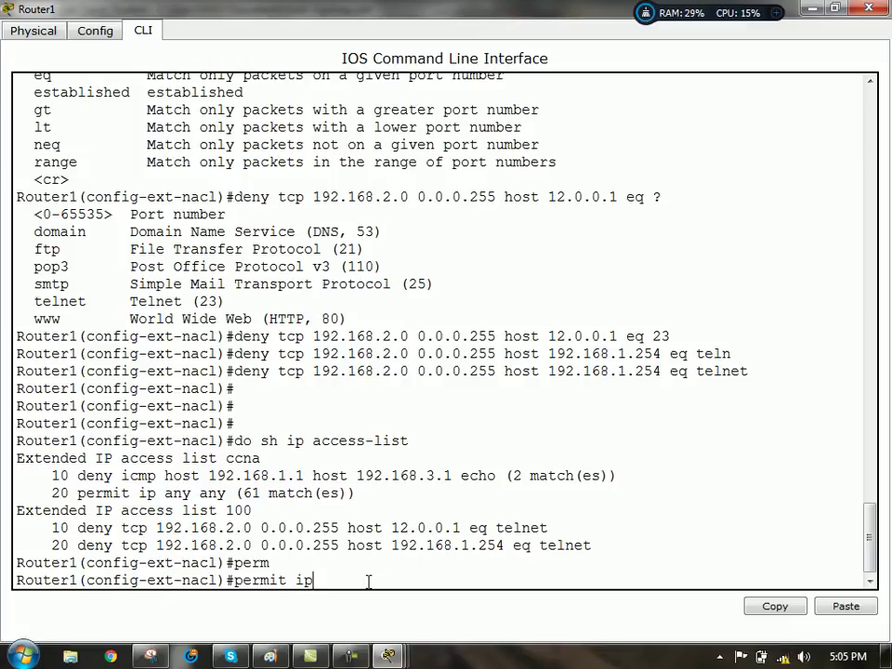
text( any any)
key(Return)
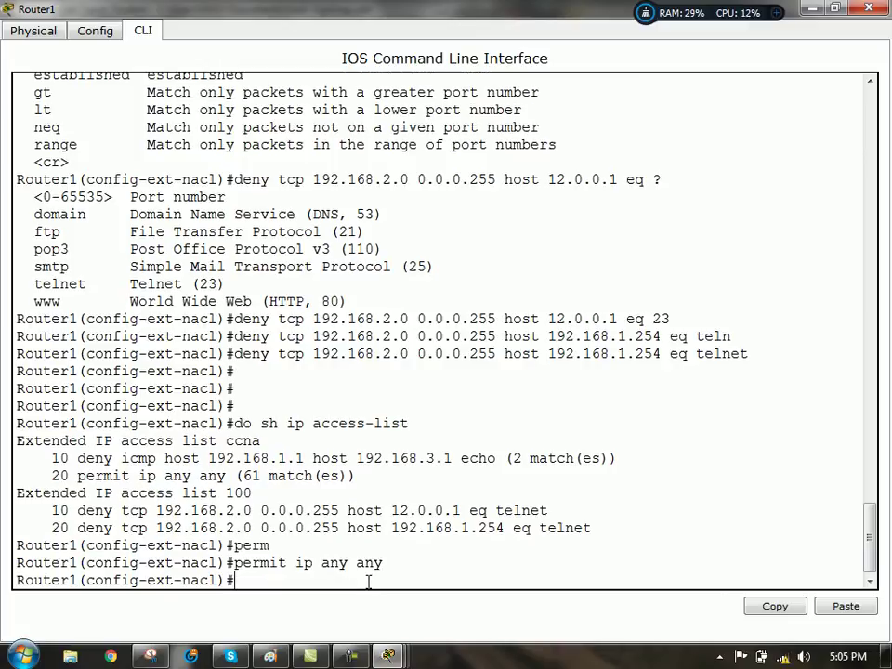
text(exit)
key(Return)
key(Return)
key(Return)
key(Return)
key(Return)
key(Return)
key(Return)
key(Return)
key(Return)
key(Return)
key(Return)
key(Return)
key(Return)
key(Return)
key(Return)
key(Return)
key(Return)
key(Return)
key(Return)
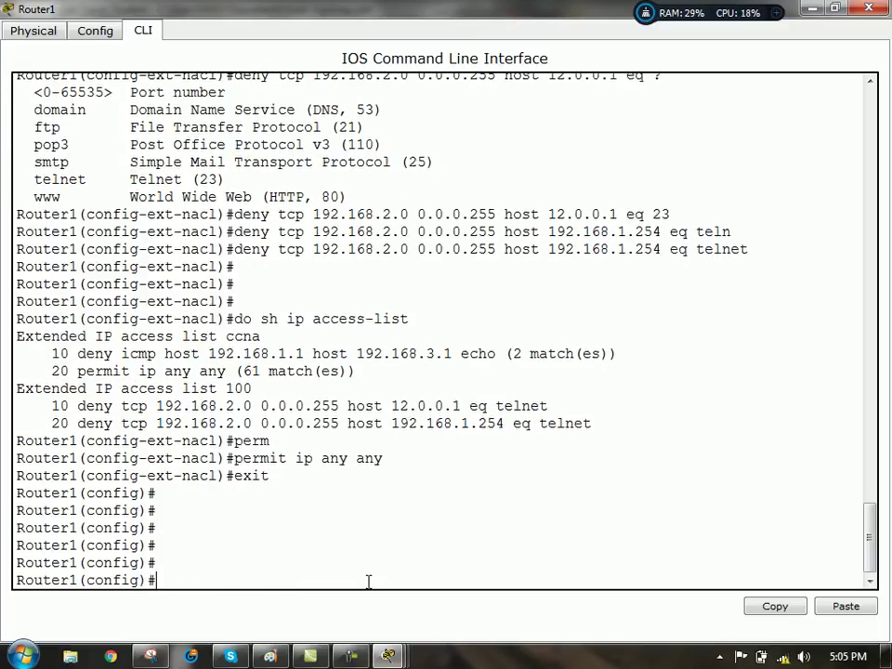
- Apply ACL 100 inbound on interface f0/0 with ip access-group 100 in
text(int )
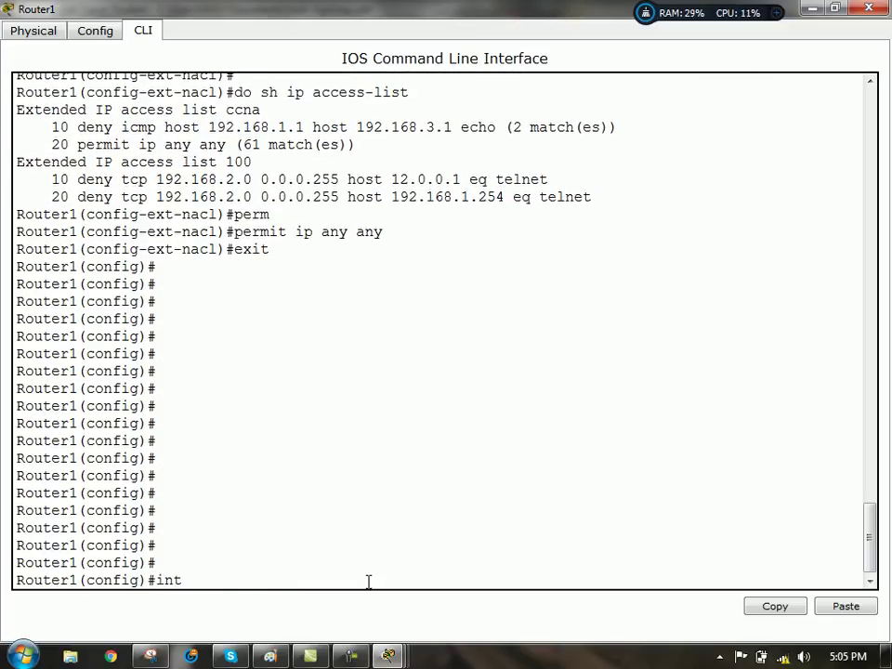
text(f0/)
text(1)
text(0)
key(Return)
text(ip add)
key(BackSpace)
key(BackSpace)
key(BackSpace)
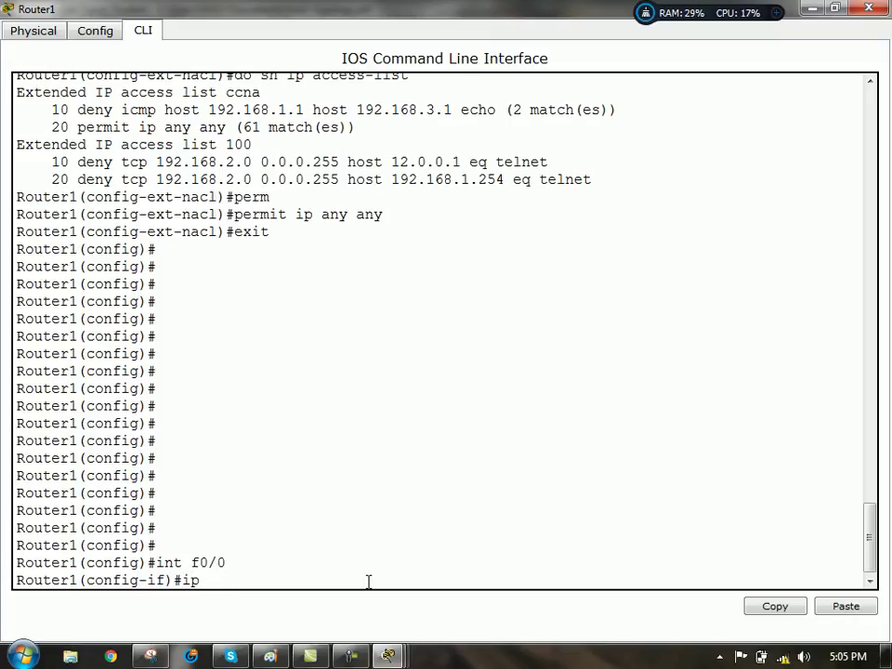
text(acc)
key(Tab)
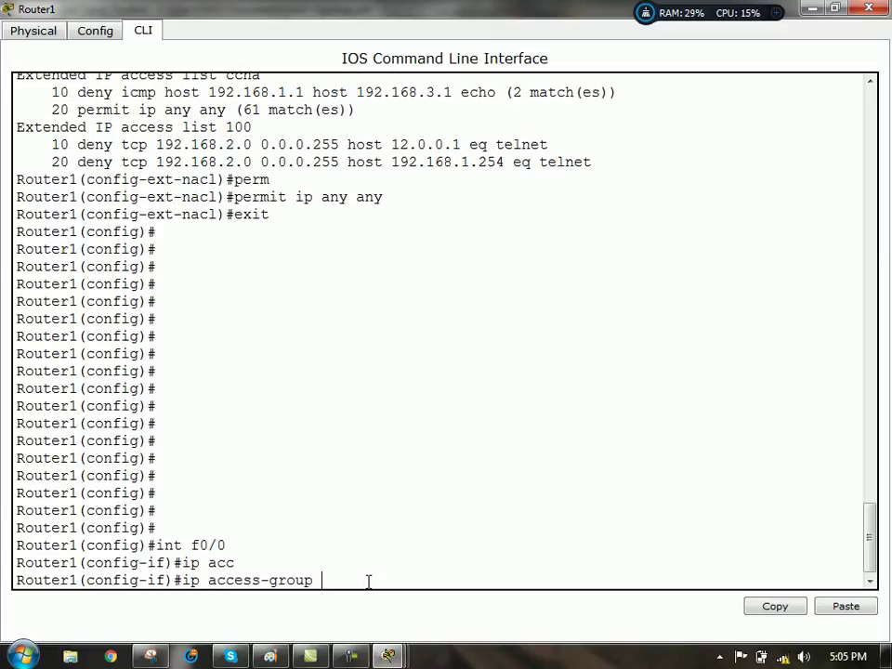
text(100 in)
key(Return)
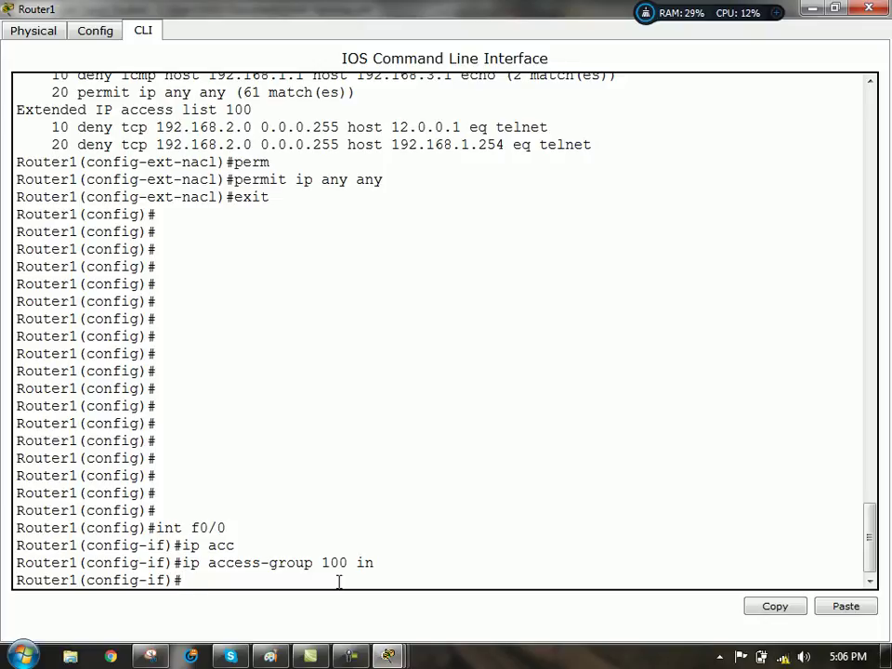
text(do sh run)
key(Return)
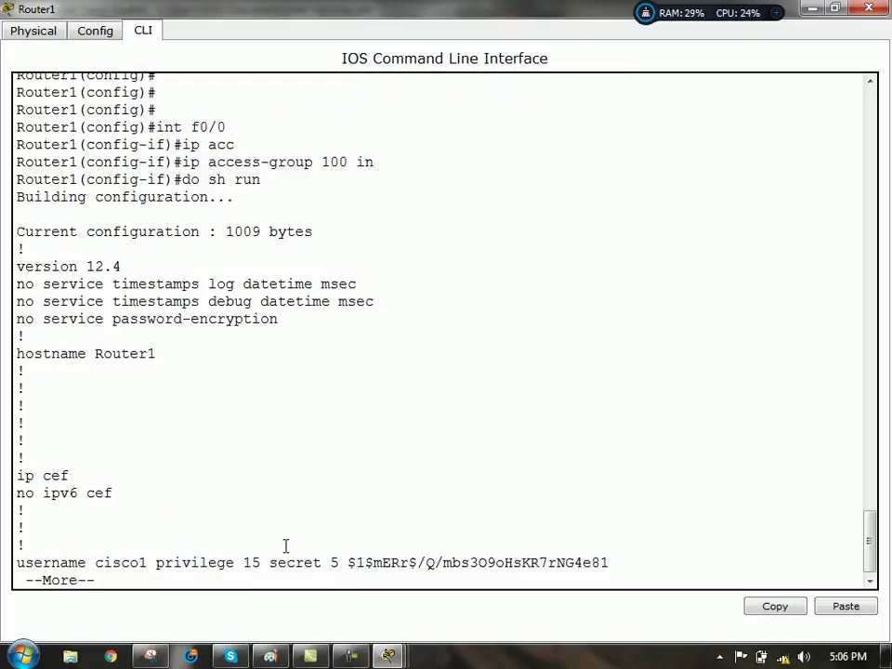
key(space)
key(space)
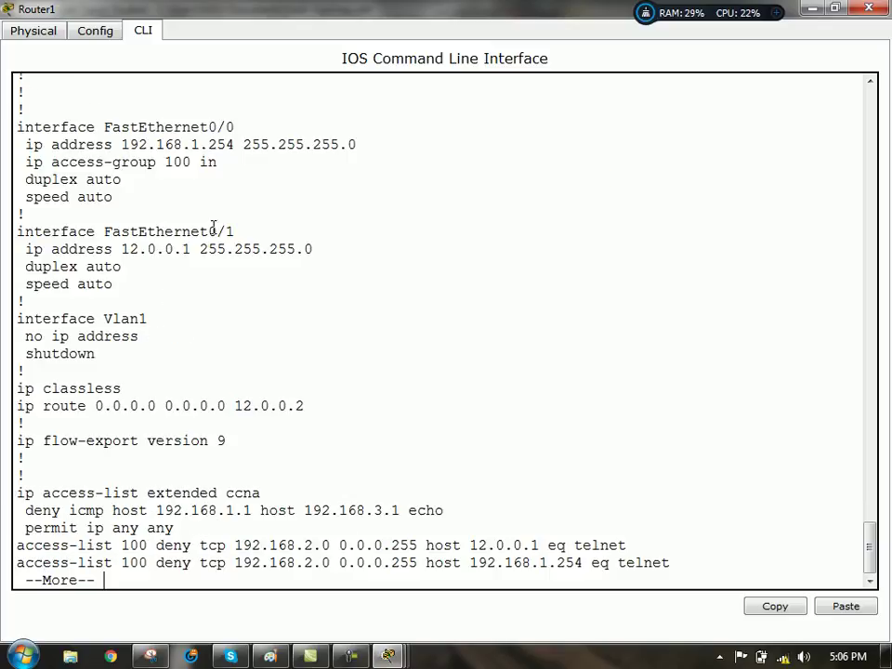
drag(230, 168, 22, 164)
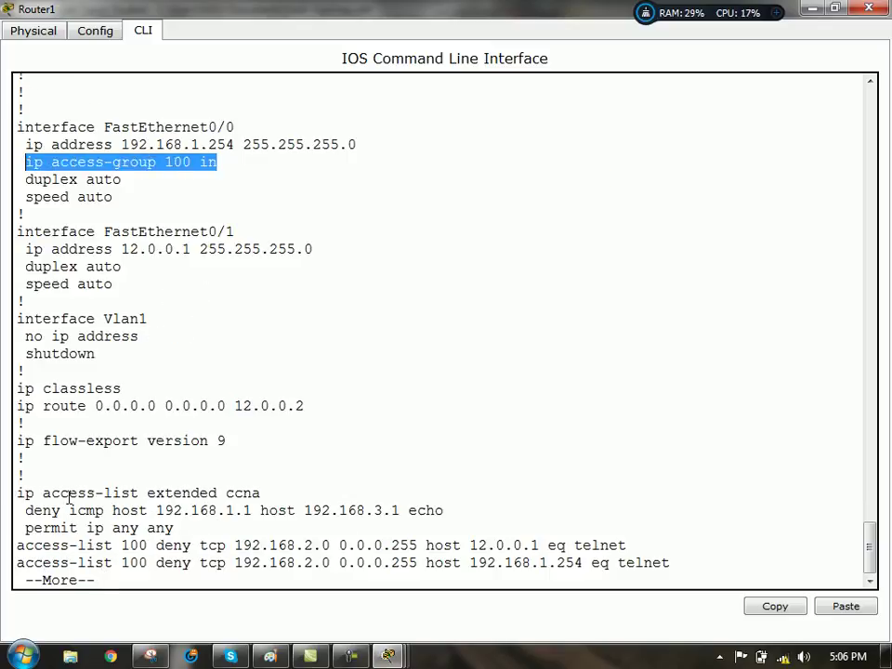
drag(21, 493, 402, 526)
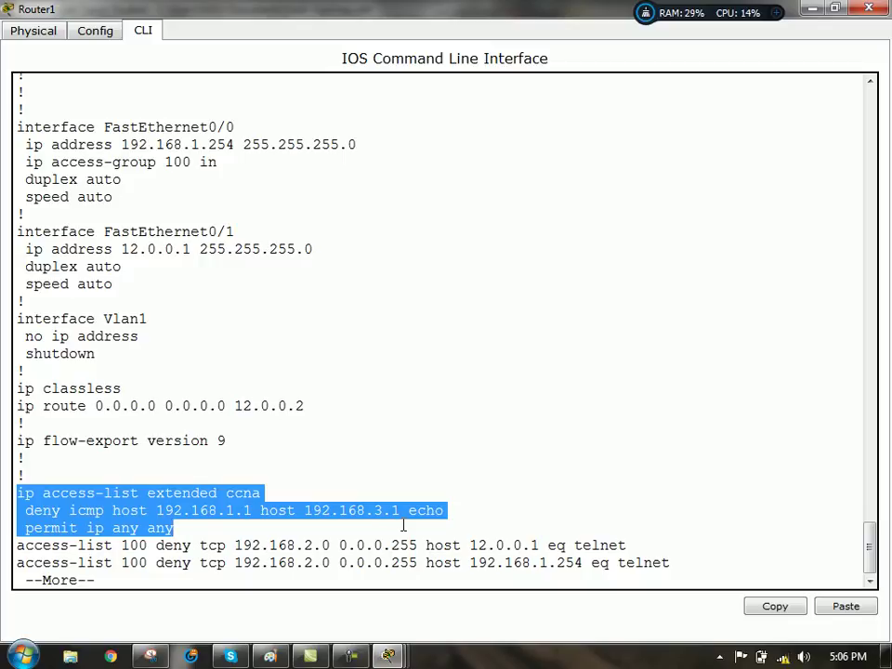
drag(17, 546, 786, 555)
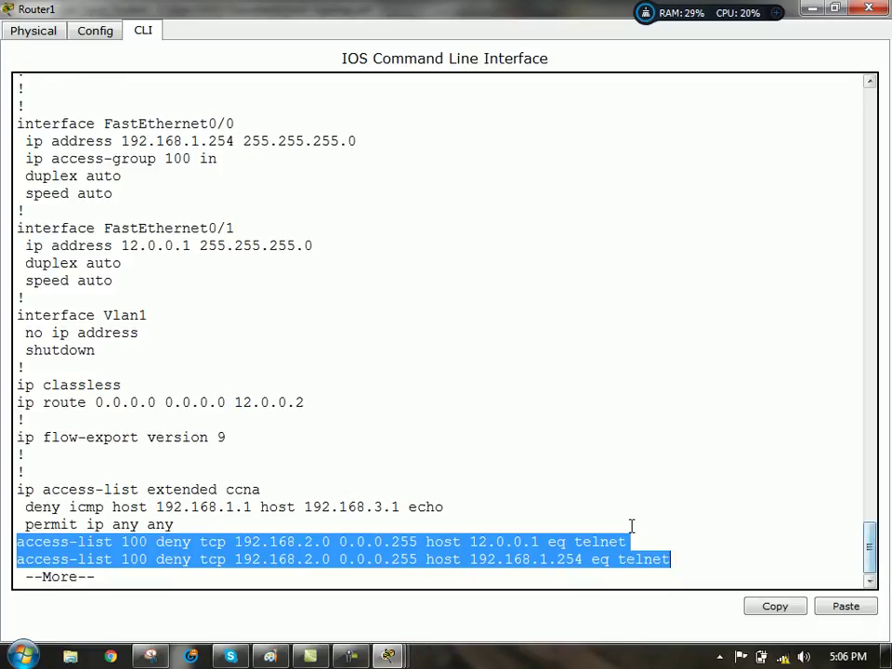
key(space)
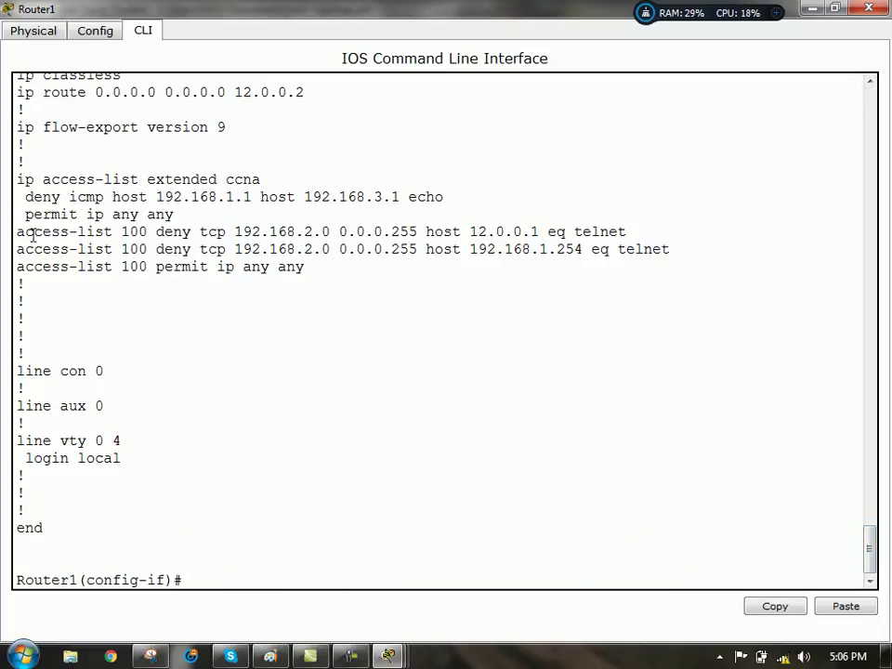
drag(23, 232, 325, 270)
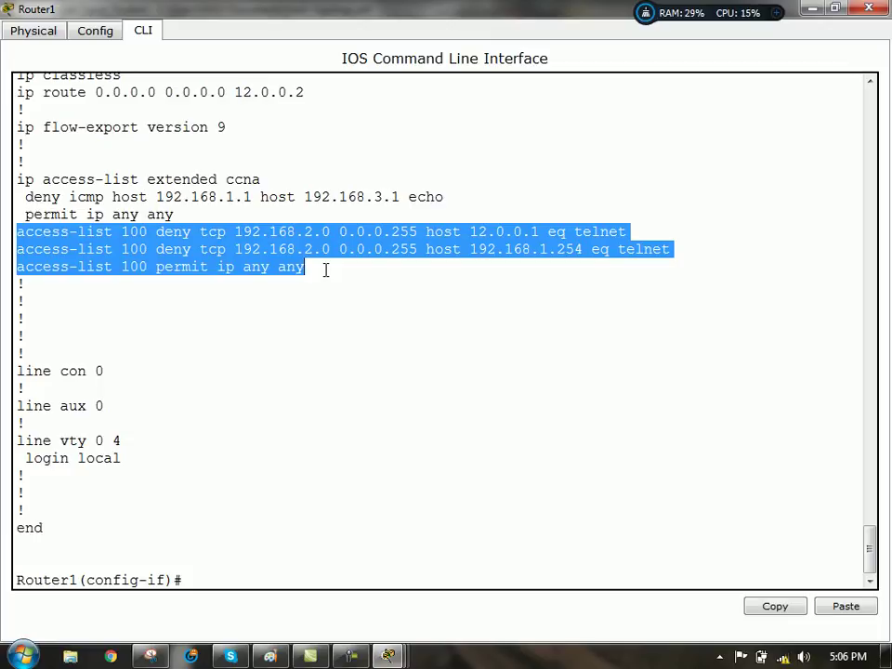
click(192, 584)
click(388, 656)
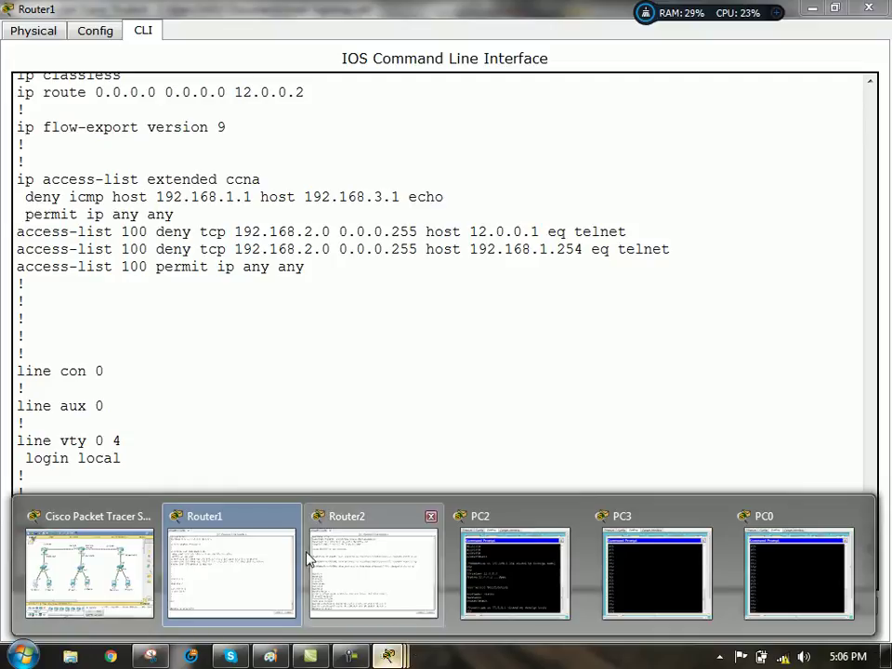
click(251, 568)
key(Return)
key(Return)
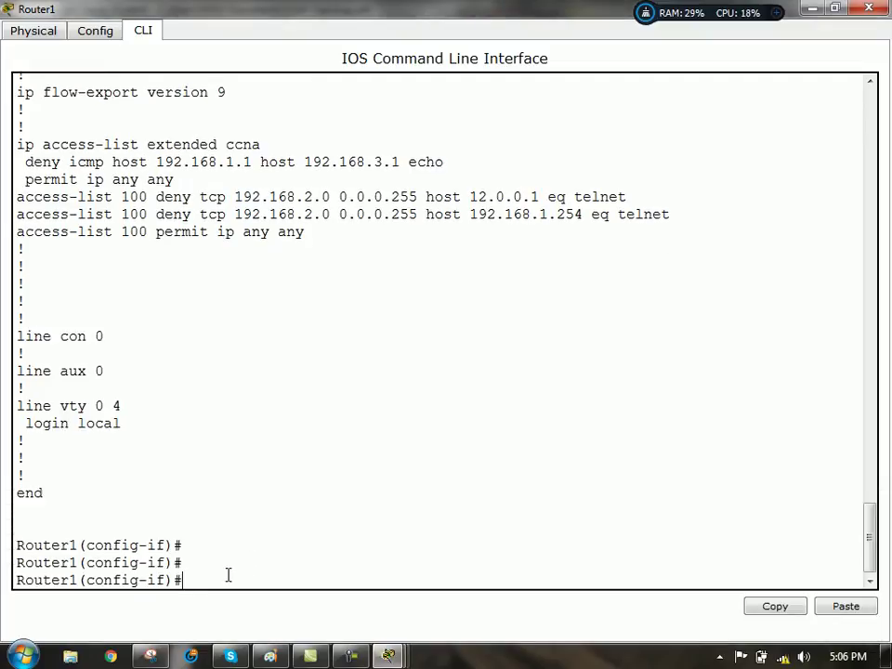
- Remove ACL 100 from the current interface and apply the ccna list inbound instead
key(Return)
key(Return)
key(Return)
key(Return)
key(Return)
key(Return)
key(Return)
key(Return)
key(Return)
key(Return)
key(Return)
key(Return)
key(Return)
key(Return)
key(Return)
key(Return)
key(Return)
key(Return)
key(Return)
key(Return)
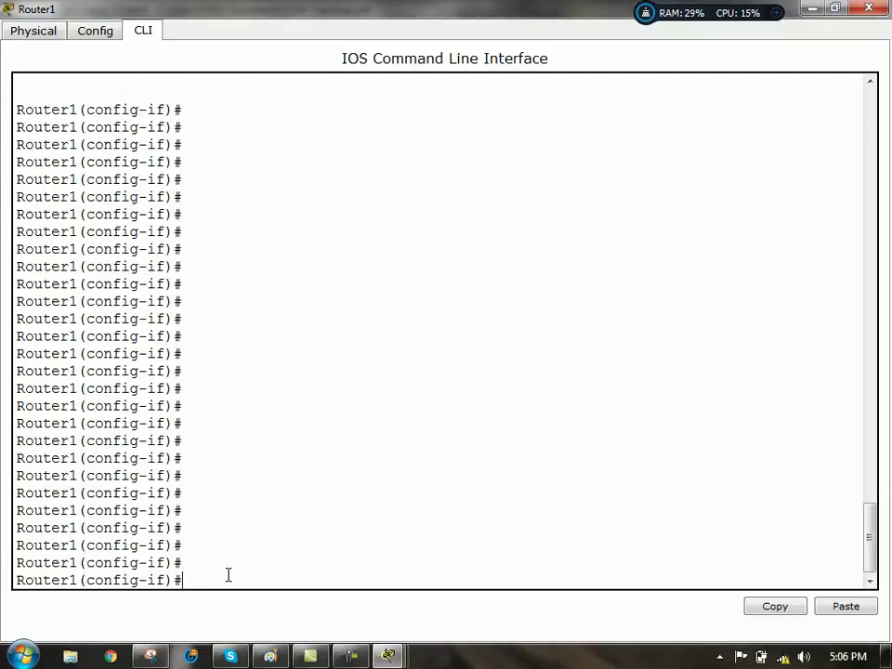
key(Up)
key(Up)
key(ctrl+a)
text(no)
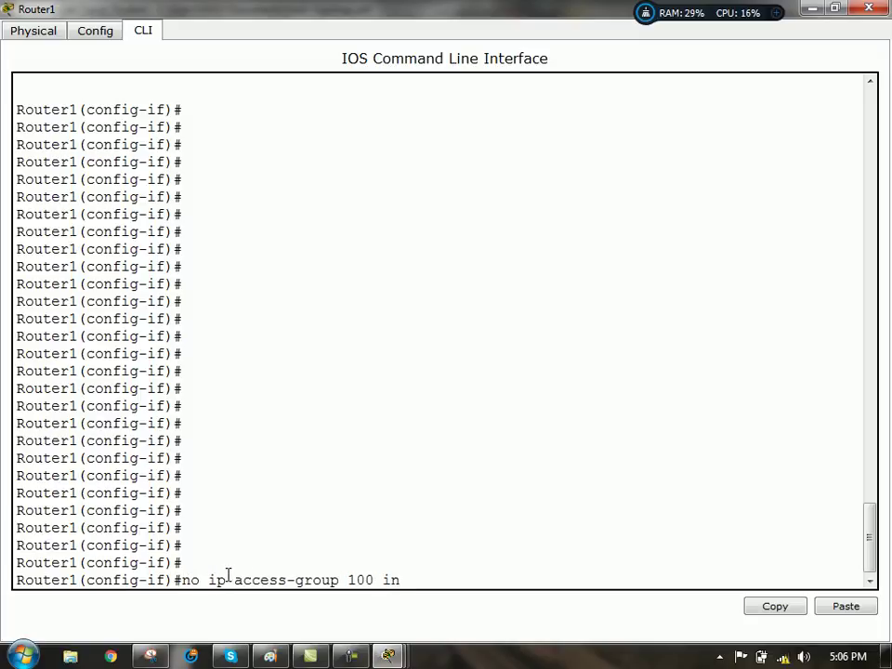
key(Return)
text(ip access)
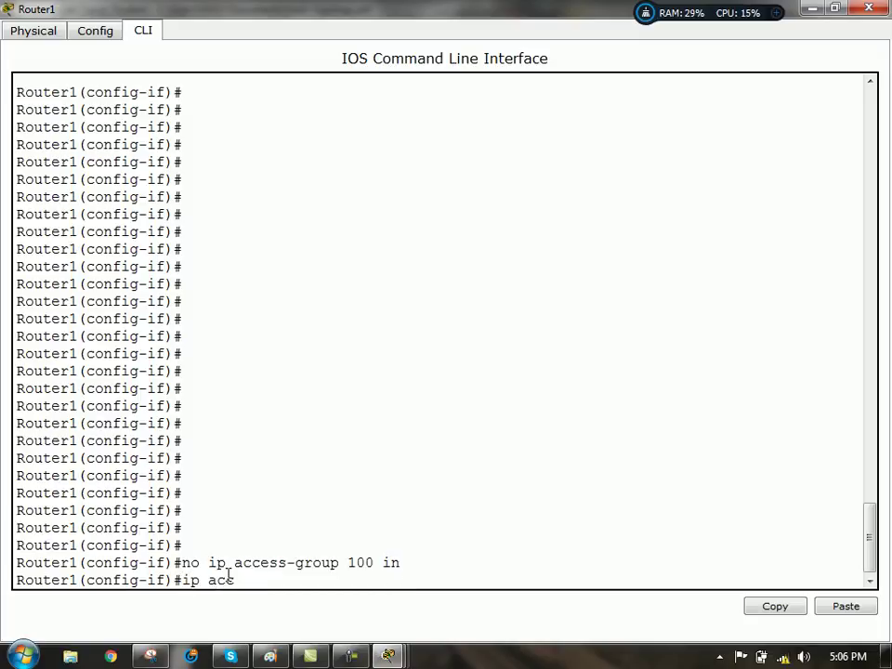
key(Tab)
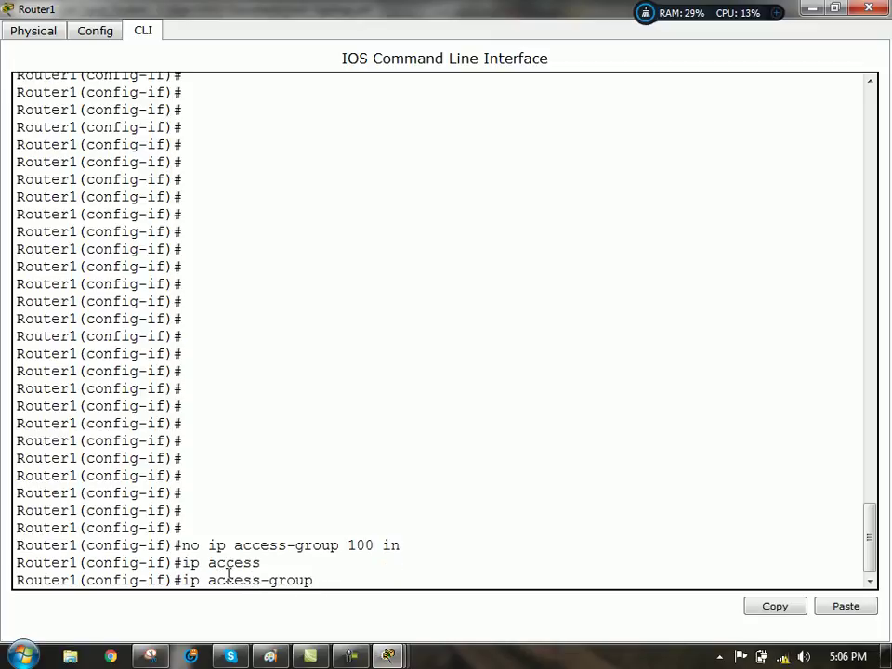
text(ccna in)
key(Return)
key(Return)
key(Return)
key(Return)
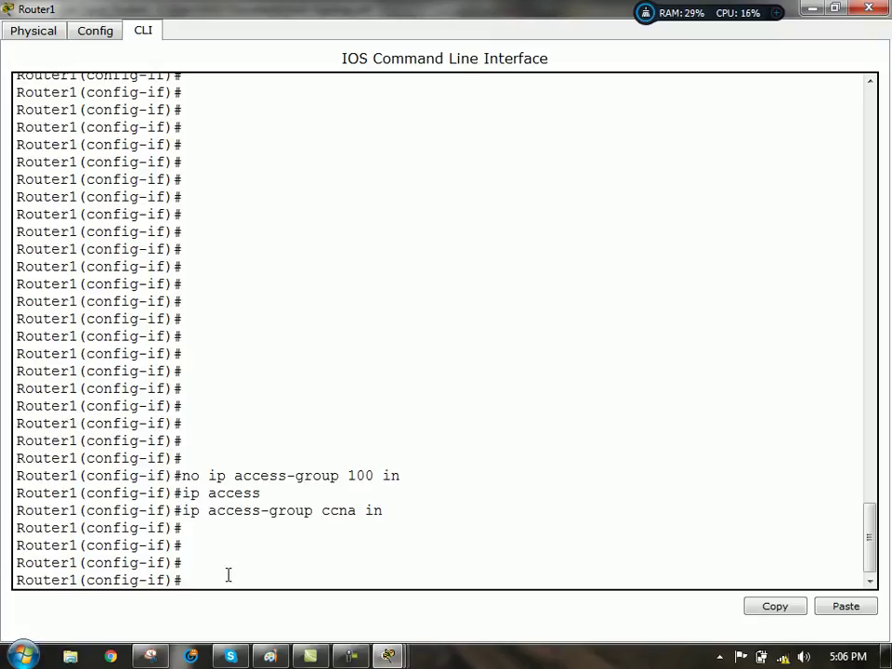
- Apply ACL 100 inbound on interface Fa0/1
key(Return)
key(Return)
text(int f0/1)
key(Return)
key(Up)
key(Up)
key(Up)
key(Up)
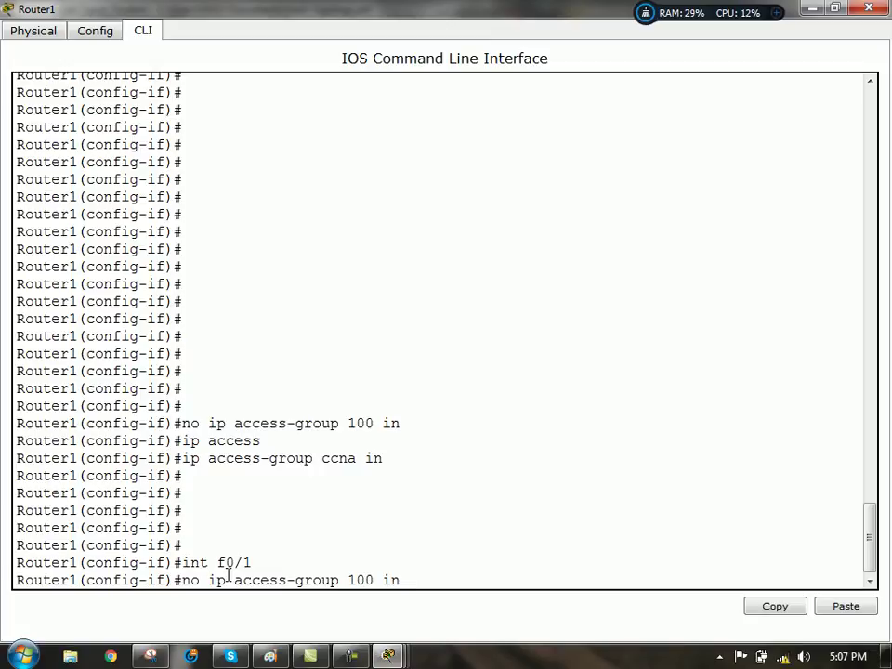
key(Right)
key(Right)
key(BackSpace)
key(BackSpace)
key(BackSpace)
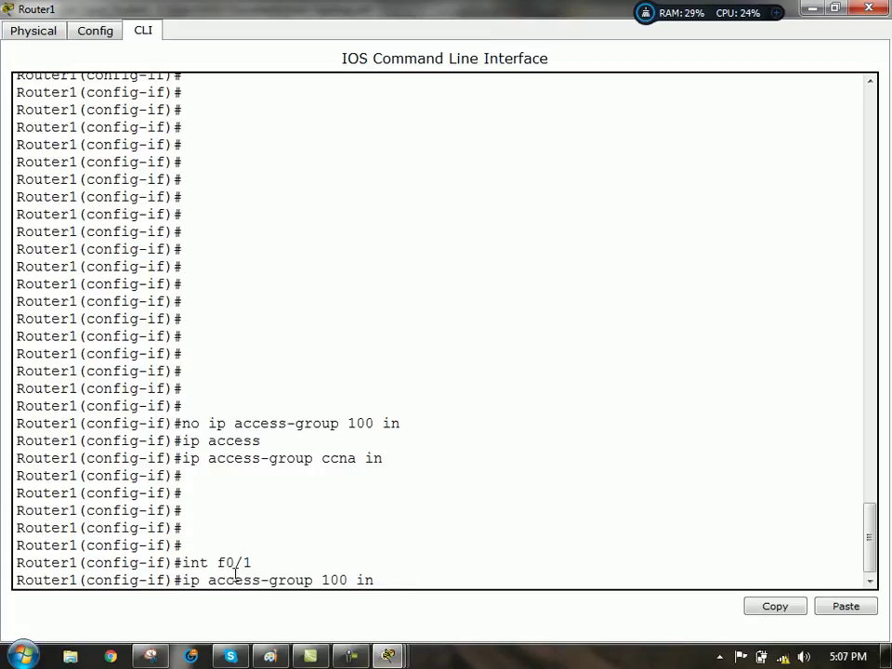
key(End)
key(Return)
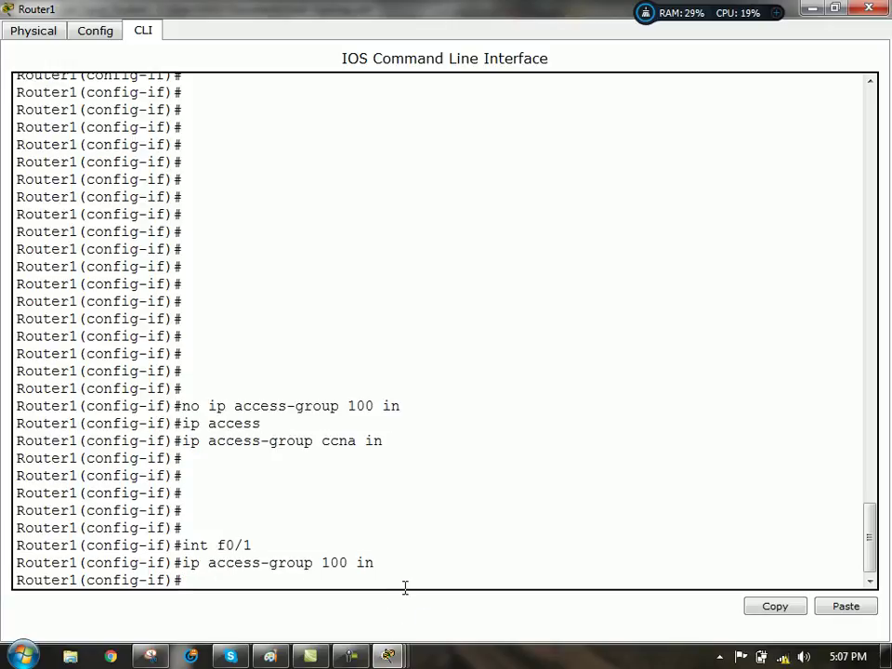
- Restore Router1's CLI, highlight ACL 100's permit ip any any lines, then return to the topology
click(812, 9)
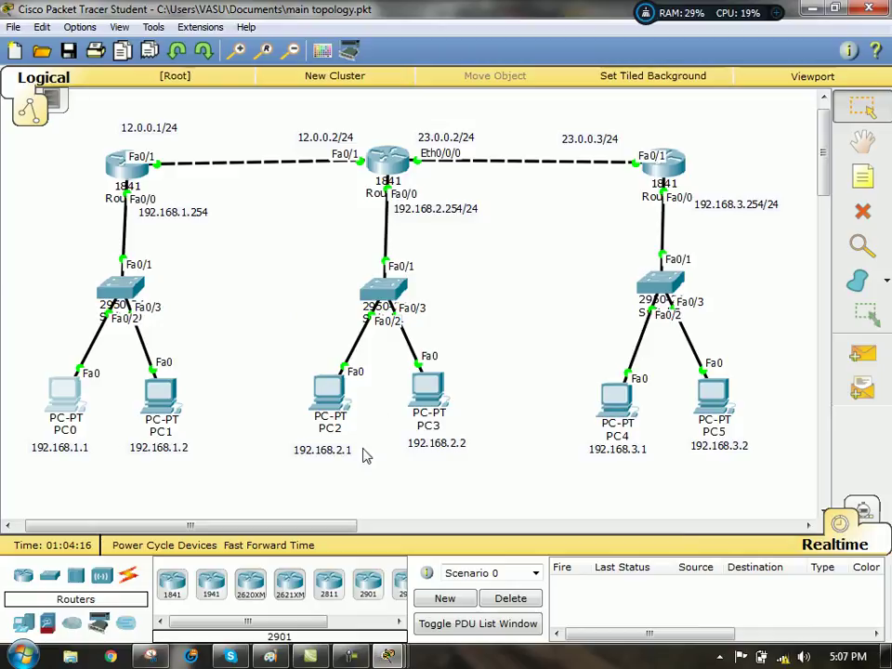
click(389, 656)
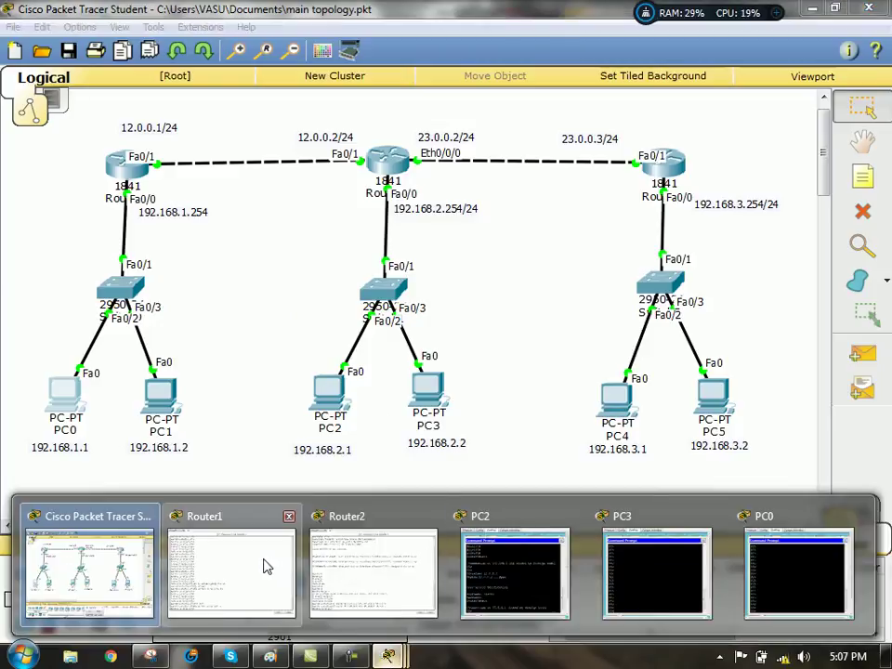
click(268, 566)
drag(870, 538, 868, 437)
drag(311, 373, 9, 373)
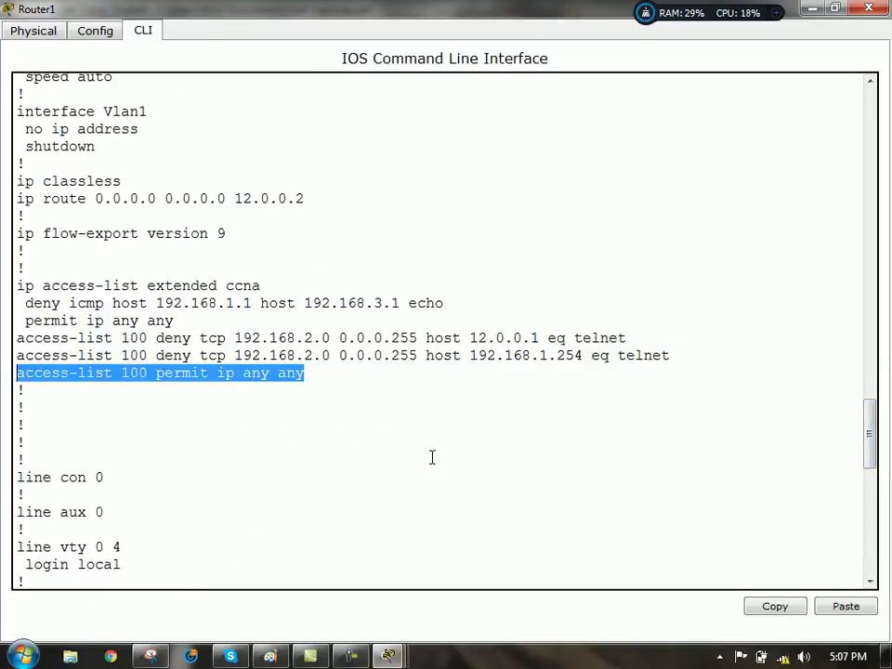
drag(866, 418, 869, 221)
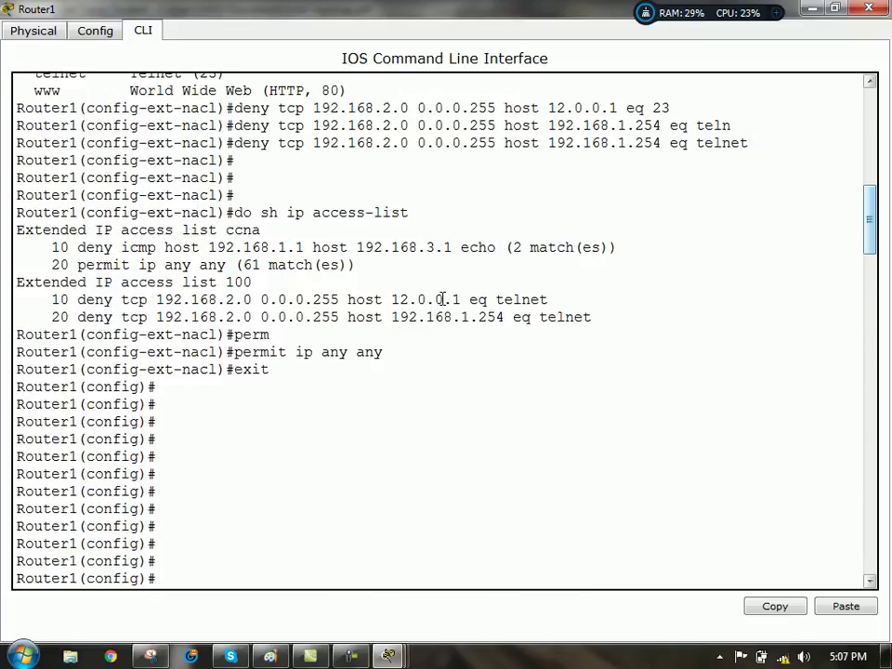
drag(234, 352, 443, 347)
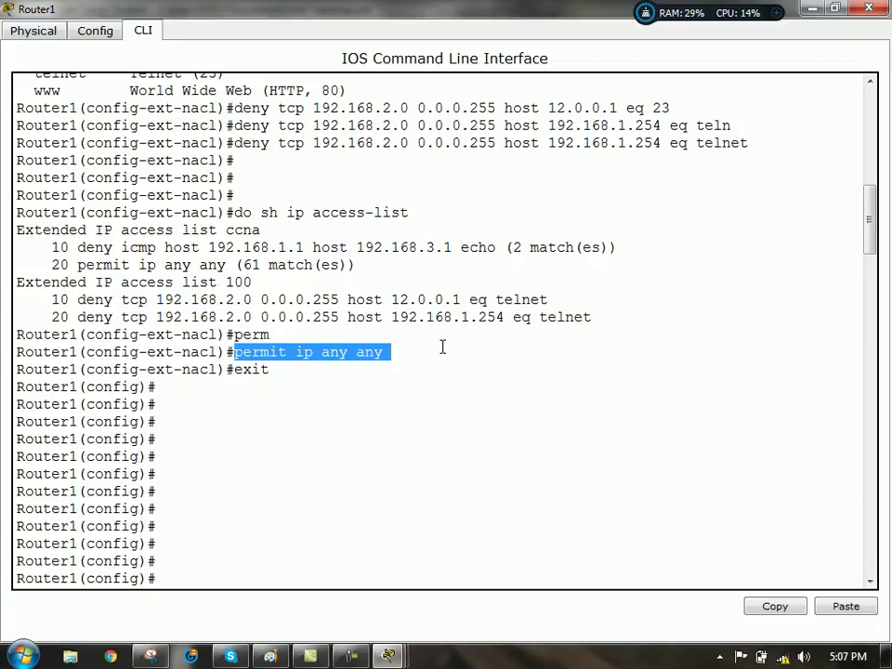
drag(870, 233, 870, 553)
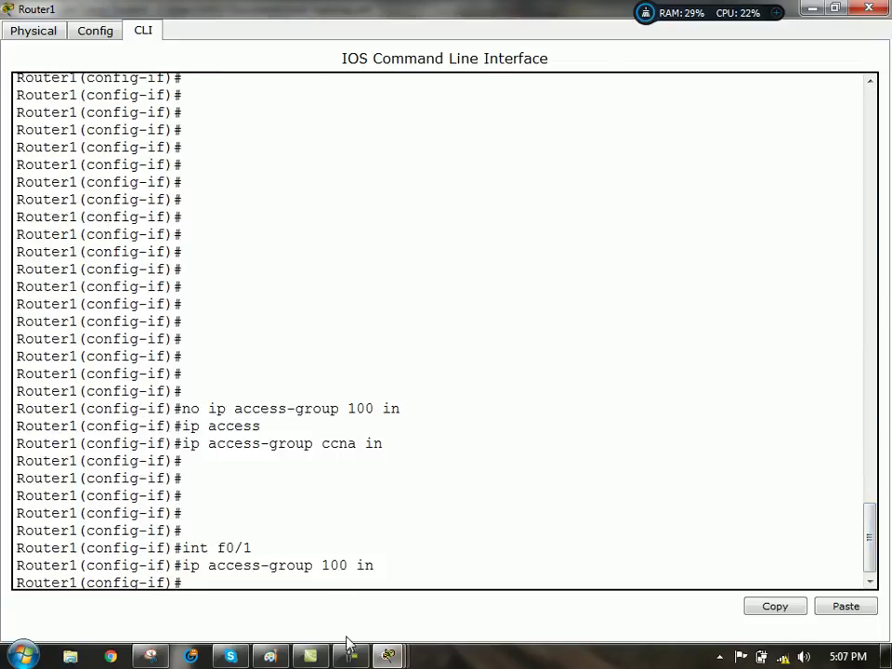
mouse_move(390, 654)
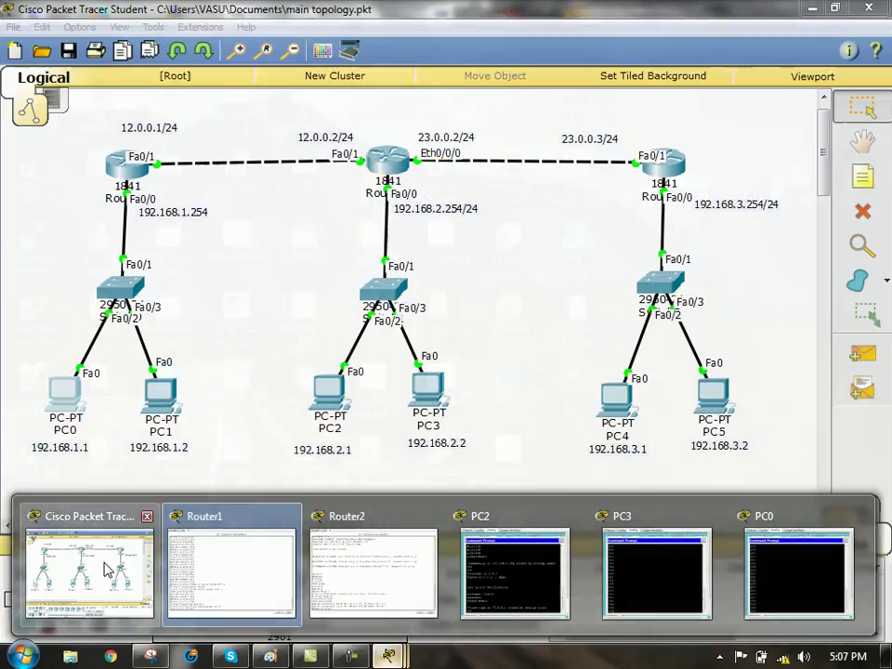
click(107, 570)
- From PC2's command prompt, SSH into Router1 at 192.168.1.254, log in, and exit
click(327, 395)
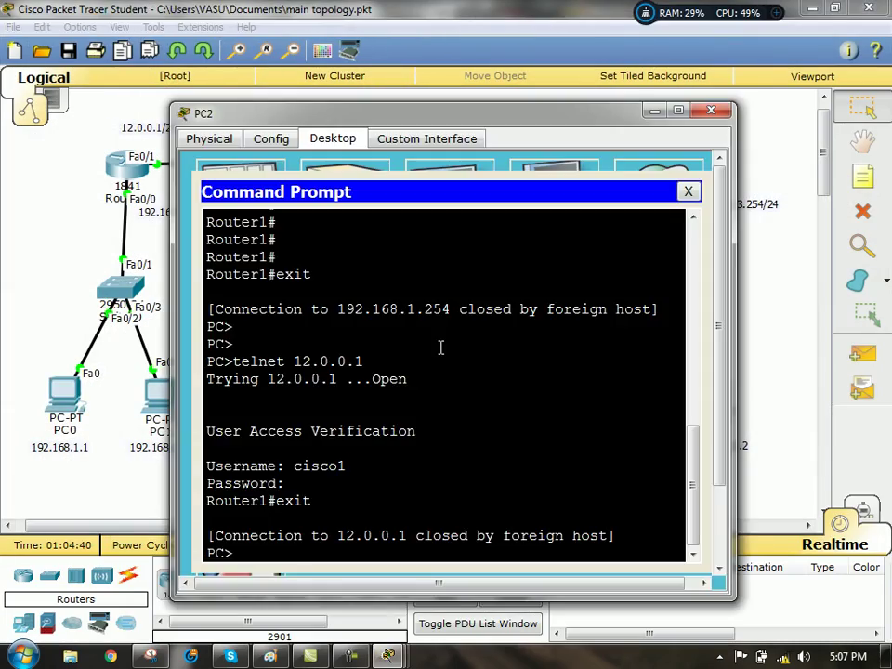
key(Return)
key(Return)
key(Return)
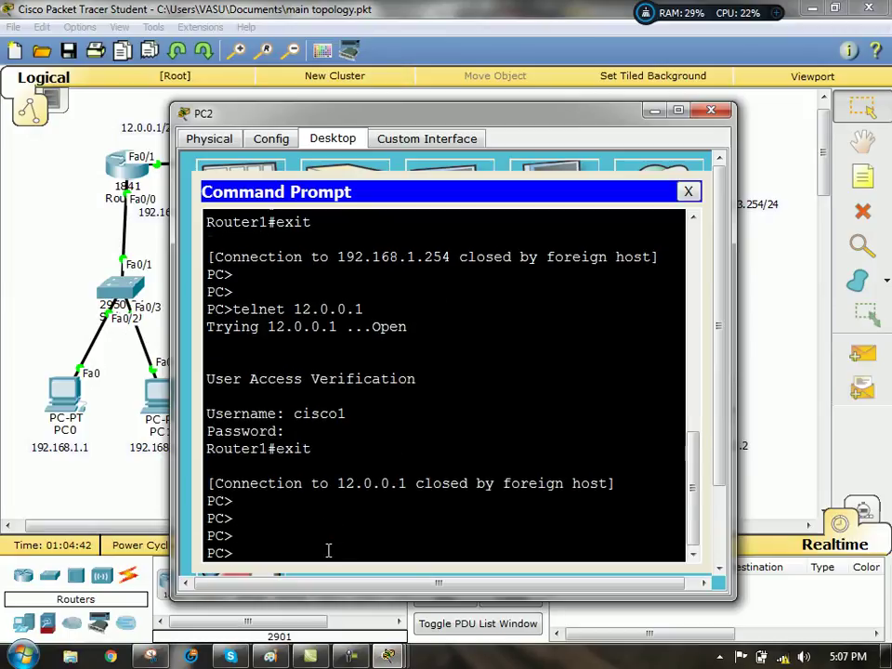
key(Return)
key(Up)
key(Up)
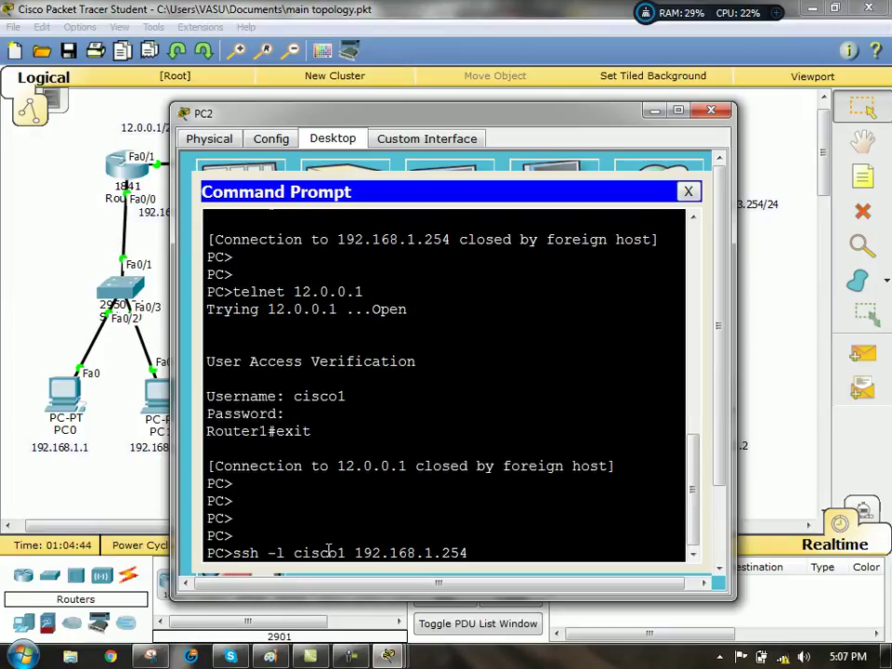
key(Return)
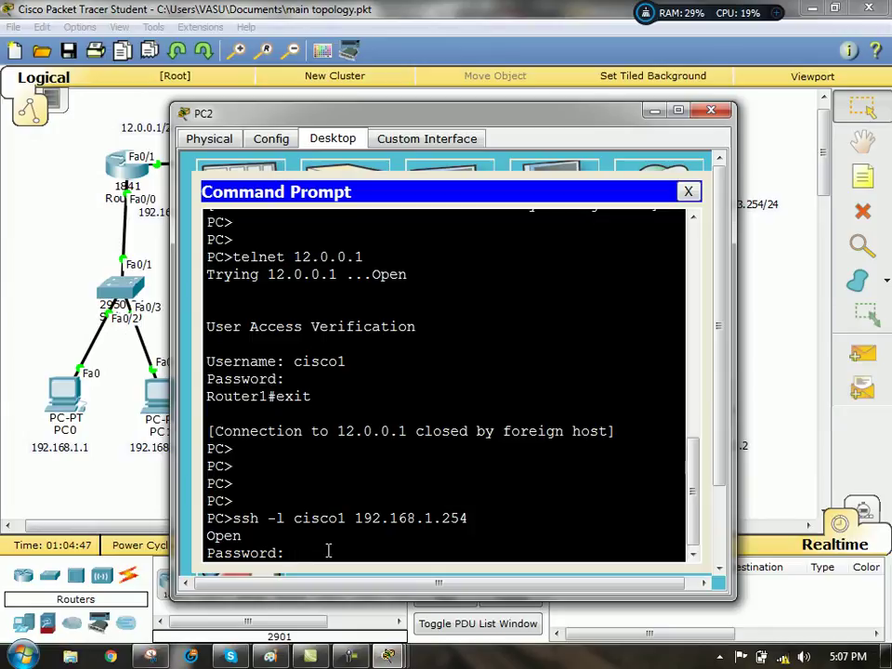
key(Return)
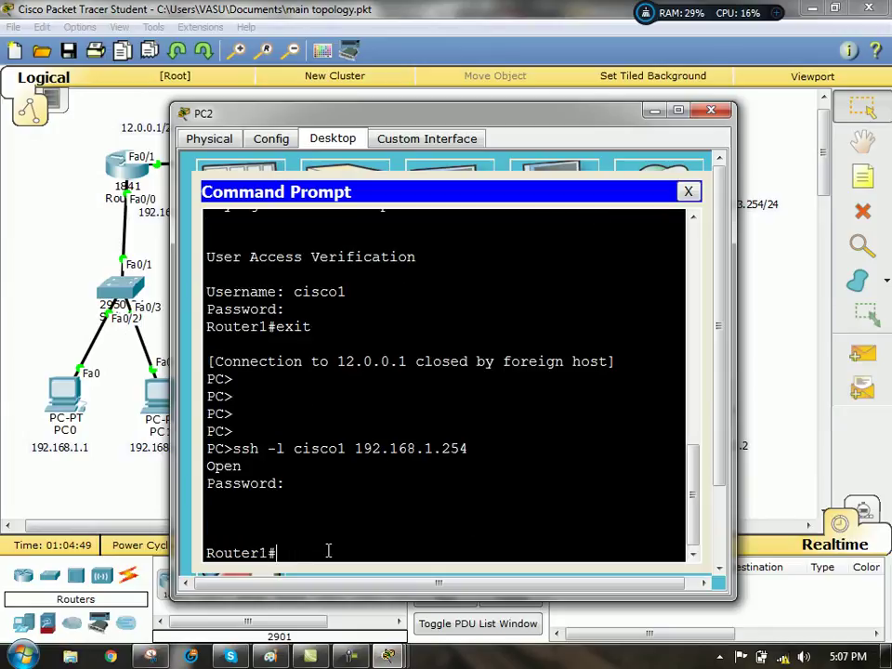
text(exit)
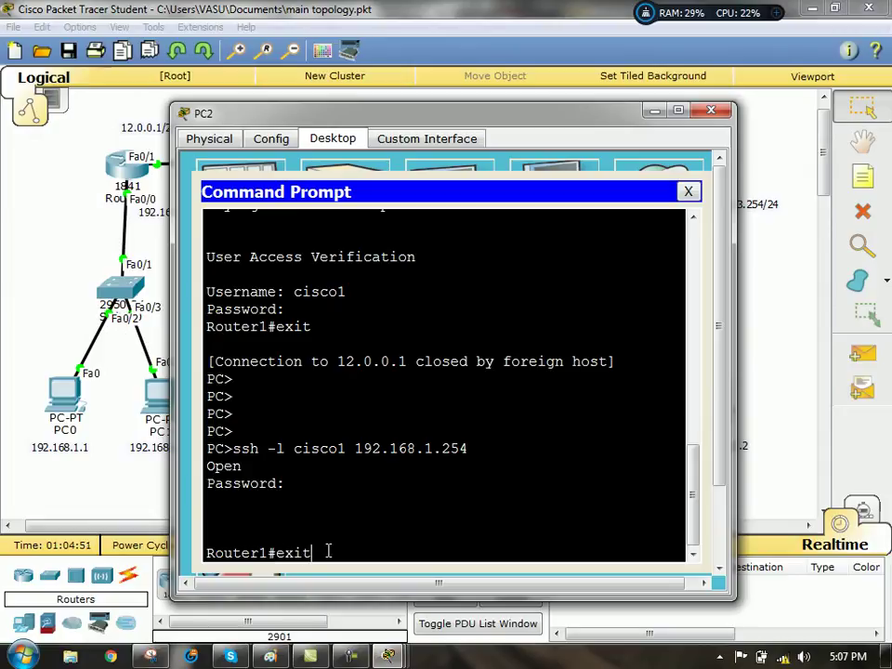
key(Return)
key(Return)
key(Return)
key(Return)
- Run telnet 12.0.0.1 from PC2, confirm it times out, and close PC2
text(tel)
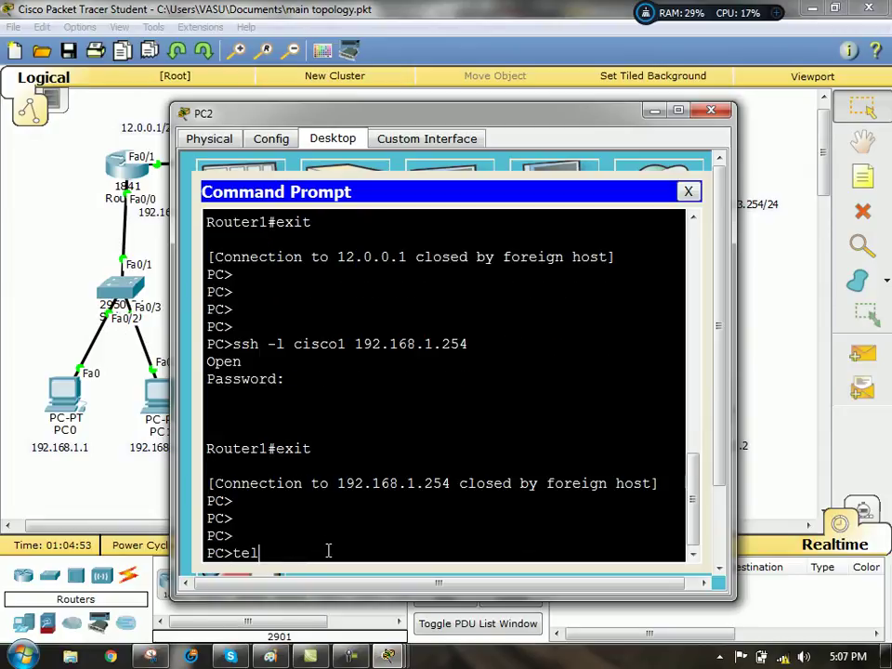
text(net 12.0.0.1)
key(Return)
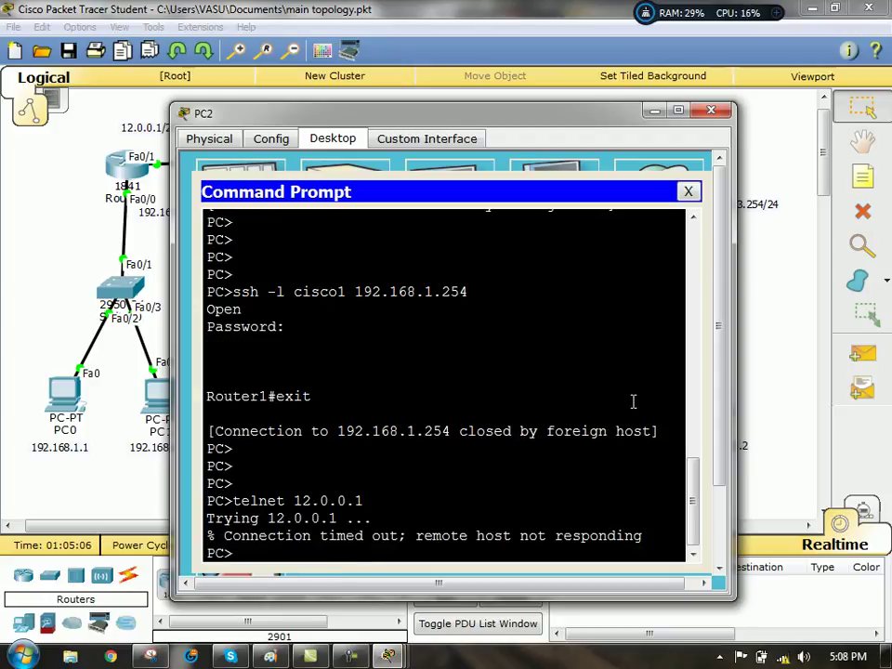
click(712, 111)
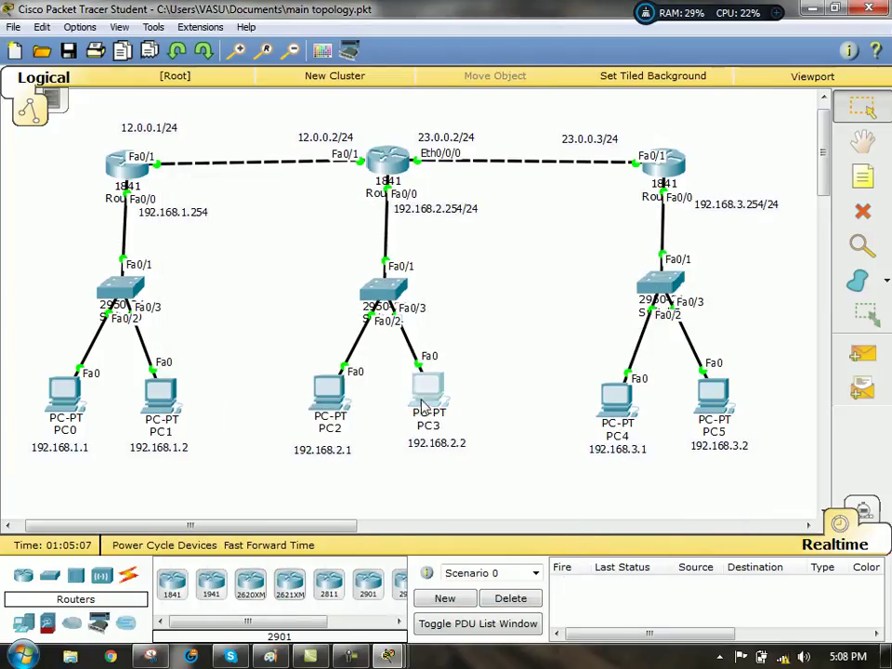
- From PC3, SSH to 192.168.1.254 as cisco1, log in, and exit
click(424, 386)
key(Return)
key(Return)
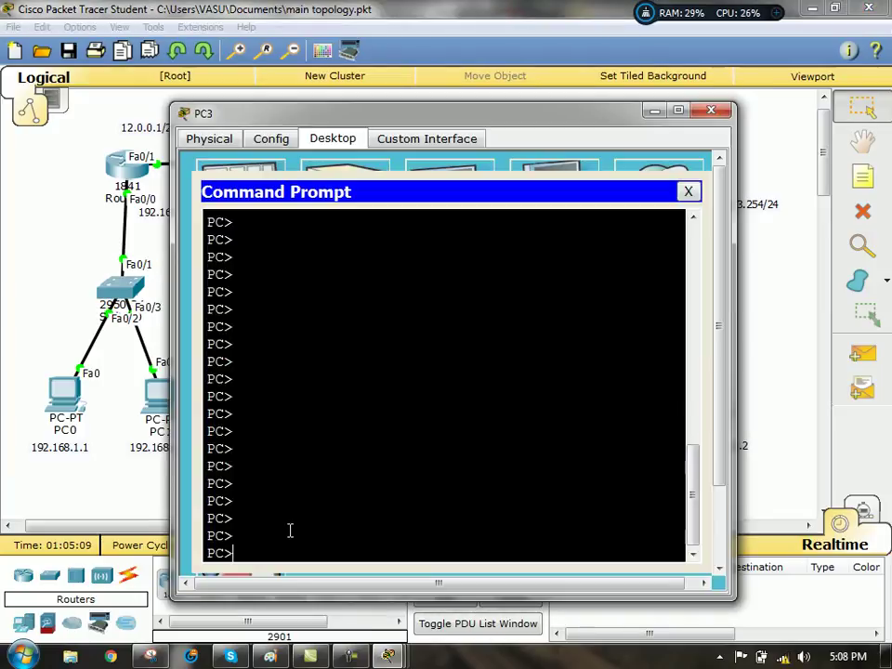
text(ssh -l 192.1)
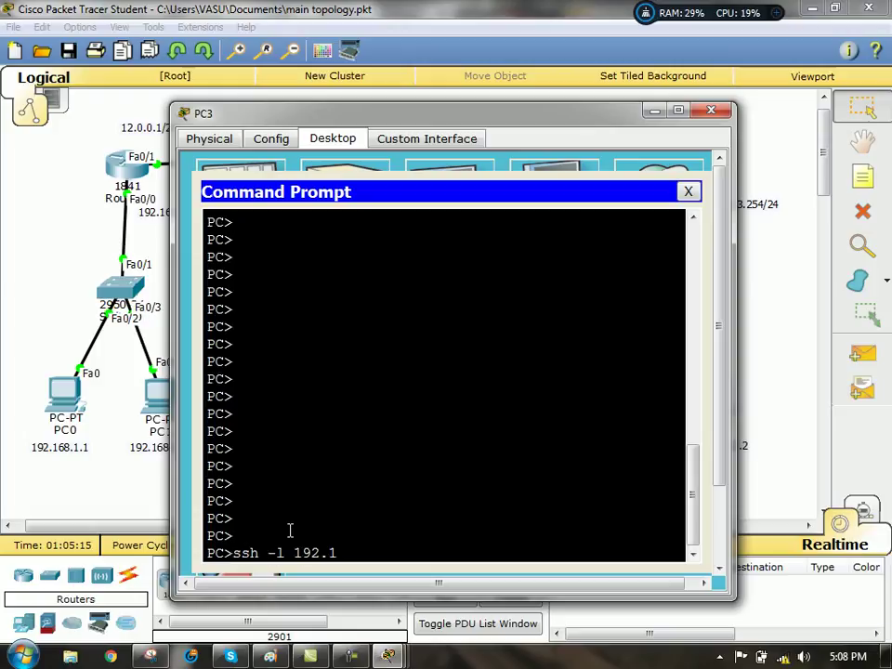
text(68.1.254)
key(BackSpace)
key(BackSpace)
key(BackSpace)
key(BackSpace)
key(BackSpace)
key(BackSpace)
key(BackSpace)
key(BackSpace)
key(BackSpace)
key(BackSpace)
key(BackSpace)
key(BackSpace)
key(BackSpace)
text(cisco1 192.168.)
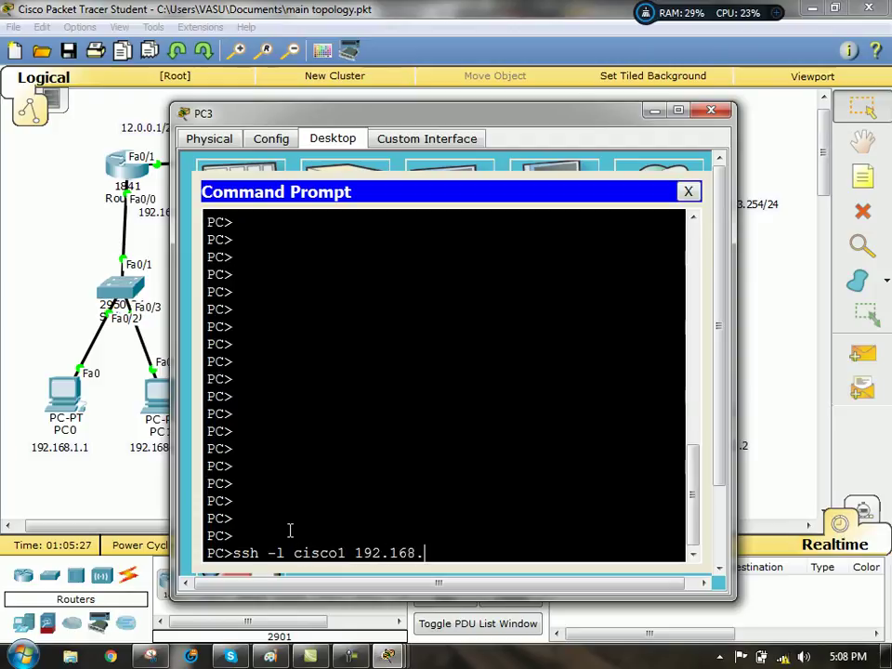
text(1.2)
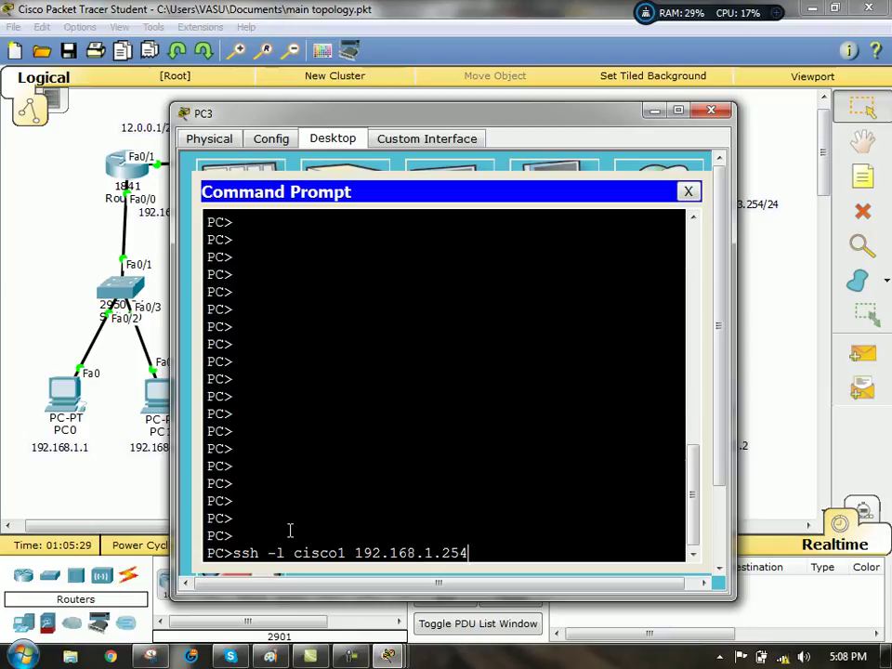
text(54)
key(Return)
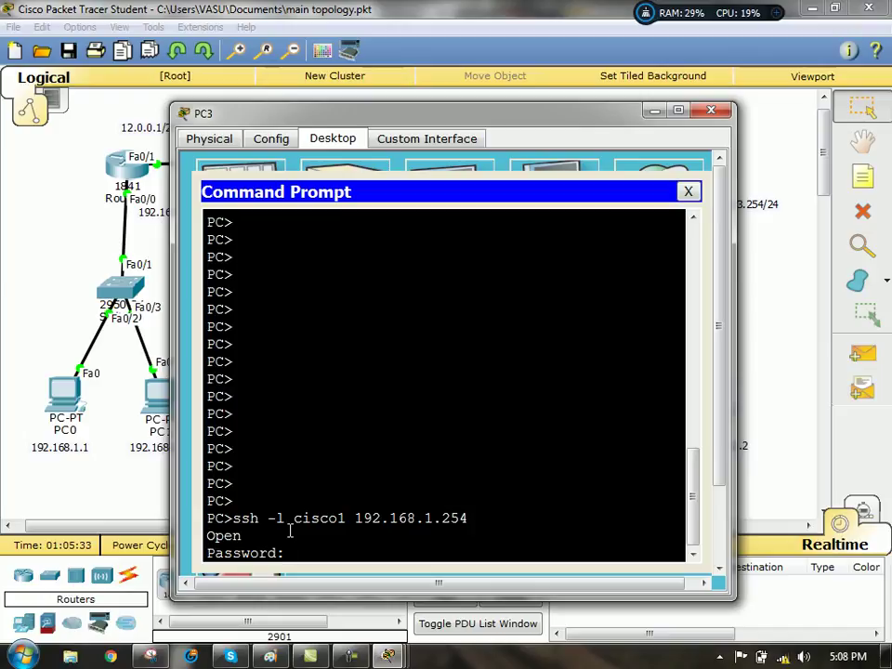
key(Return)
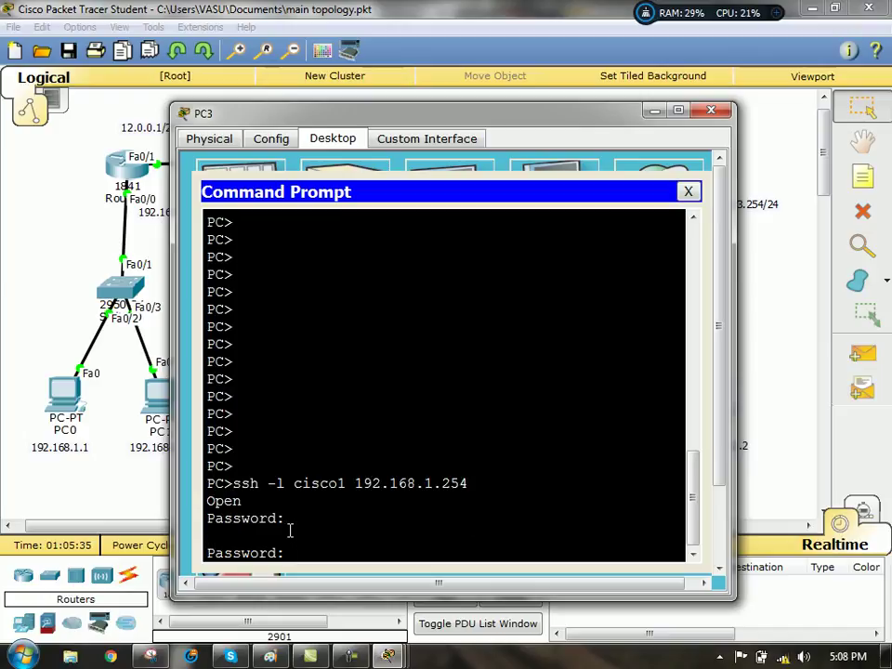
key(Return)
key(Return)
key(Return)
key(Return)
text(exit)
key(Return)
key(Return)
key(Return)
key(Return)
- Run telnet 12.0.0.1 from PC3, see it time out, and exit the prompt
text(te)
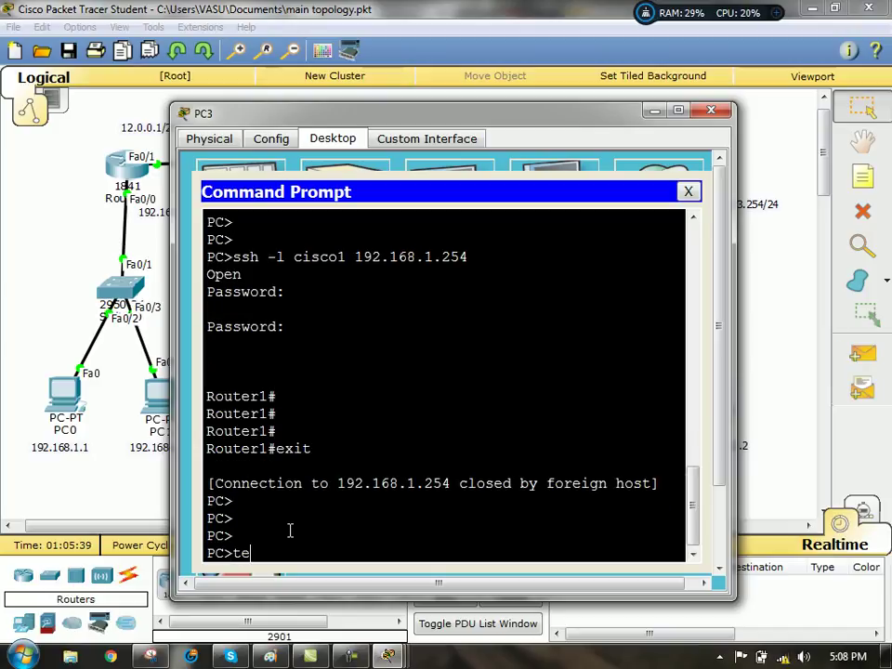
text(lnet 12.0.0.1)
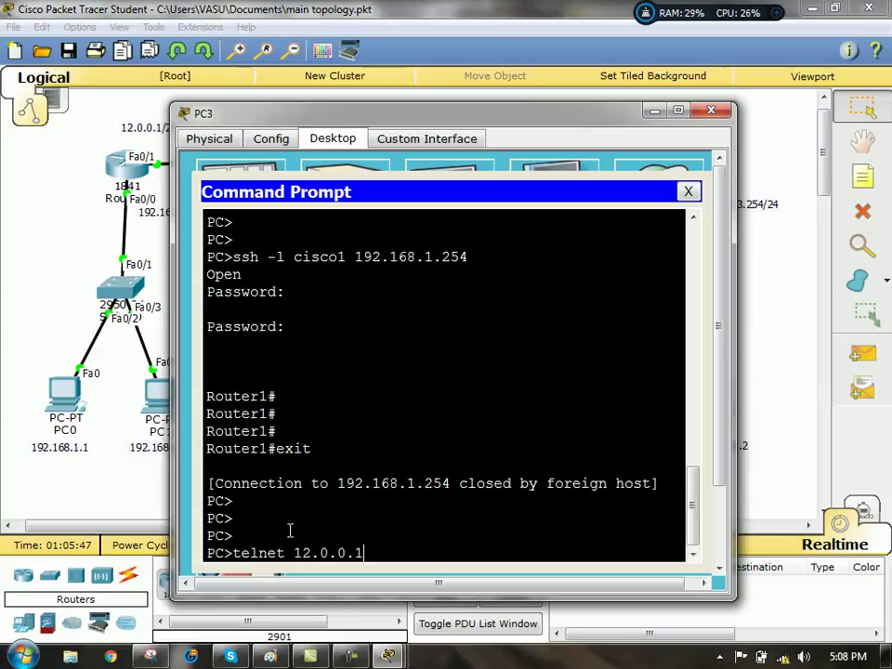
key(Return)
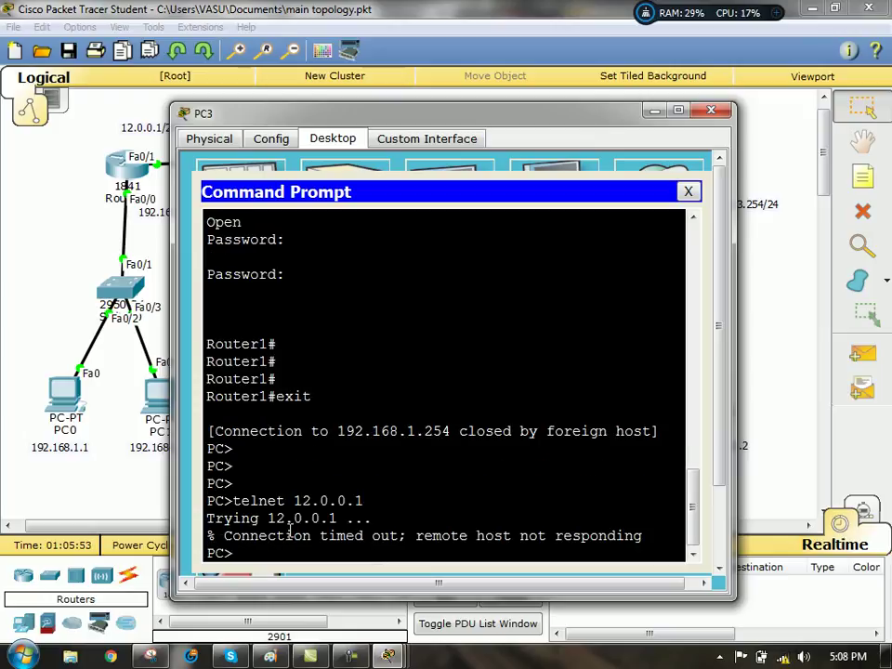
text(exit)
key(Return)
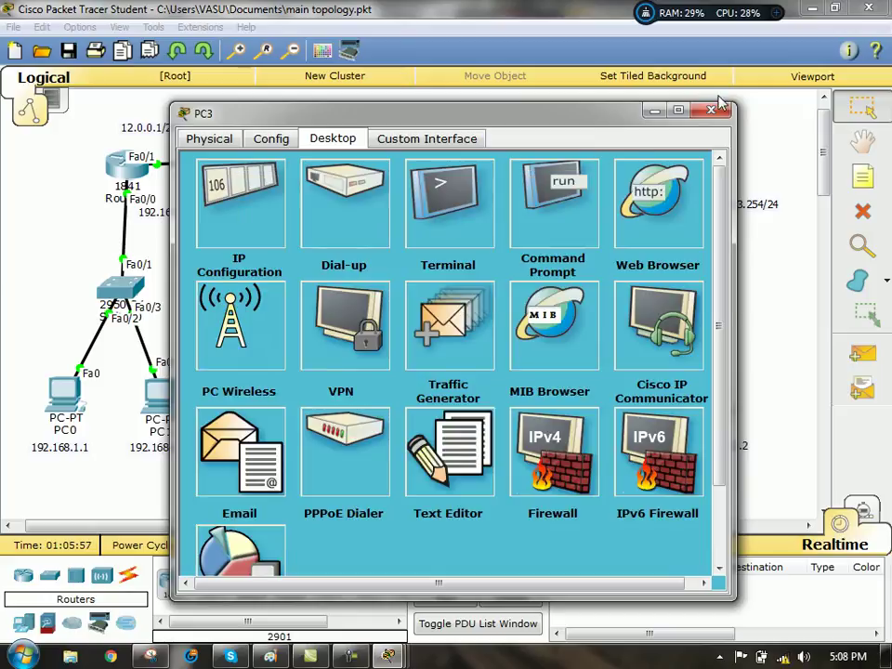
- Close PC3, then telnet to 12.0.0.1 from PC5 to reach the login, and close PC5
click(711, 111)
click(709, 392)
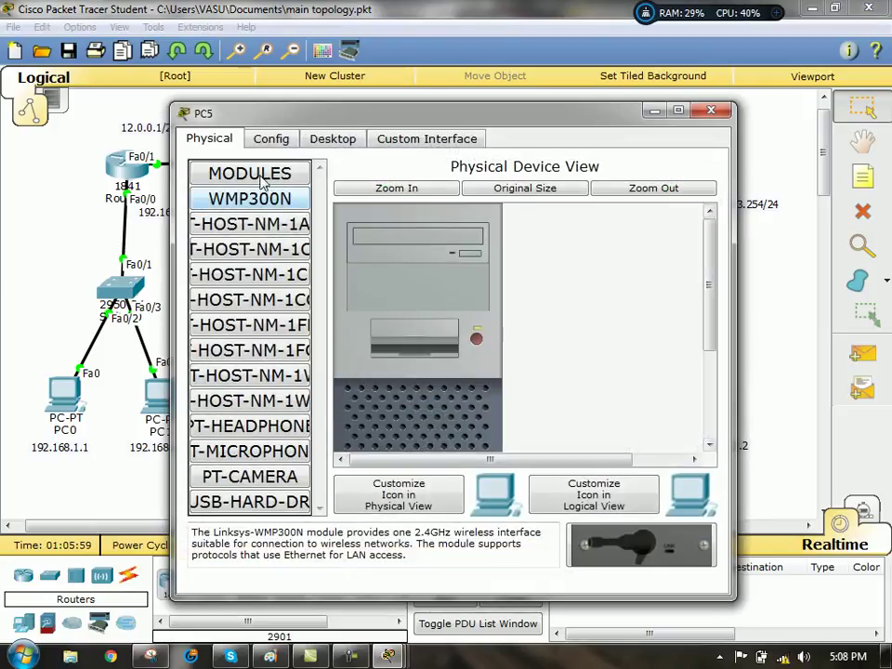
click(323, 139)
click(536, 201)
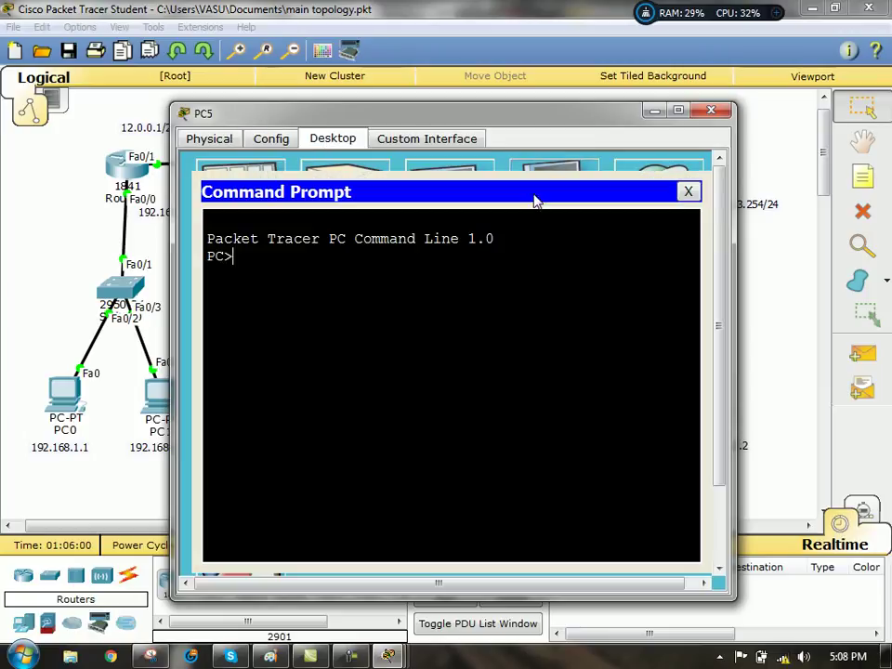
text(telnet 12.0.0.1)
key(Return)
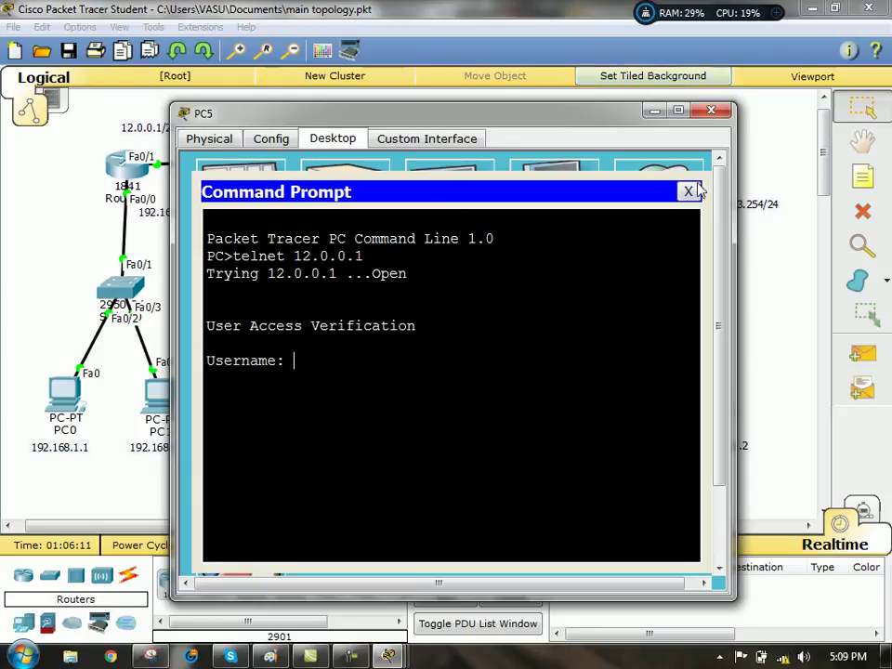
click(688, 191)
click(711, 111)
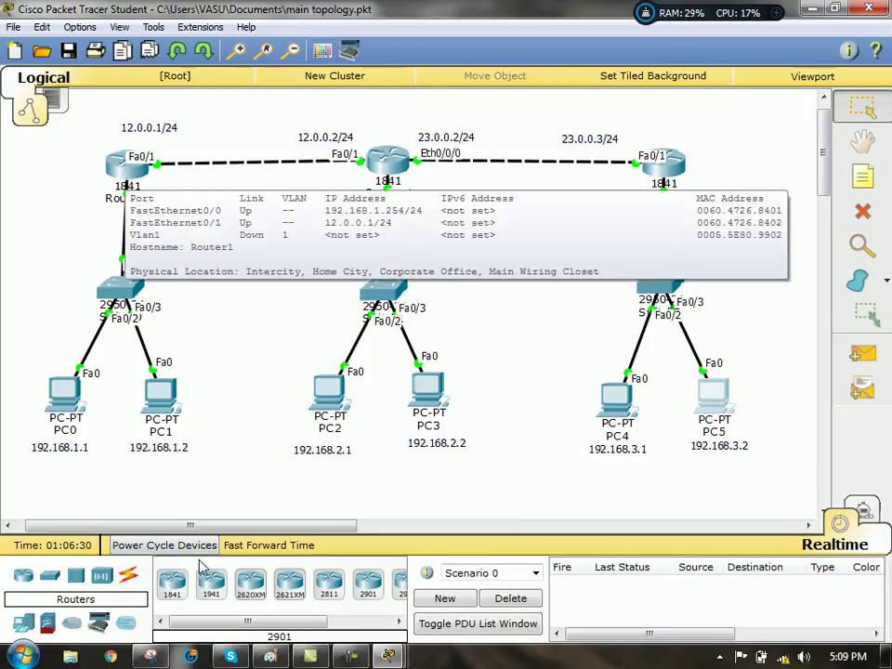
- Back in the topology snip, sketch lines around PC0 and the left router
key(alt+Tab)
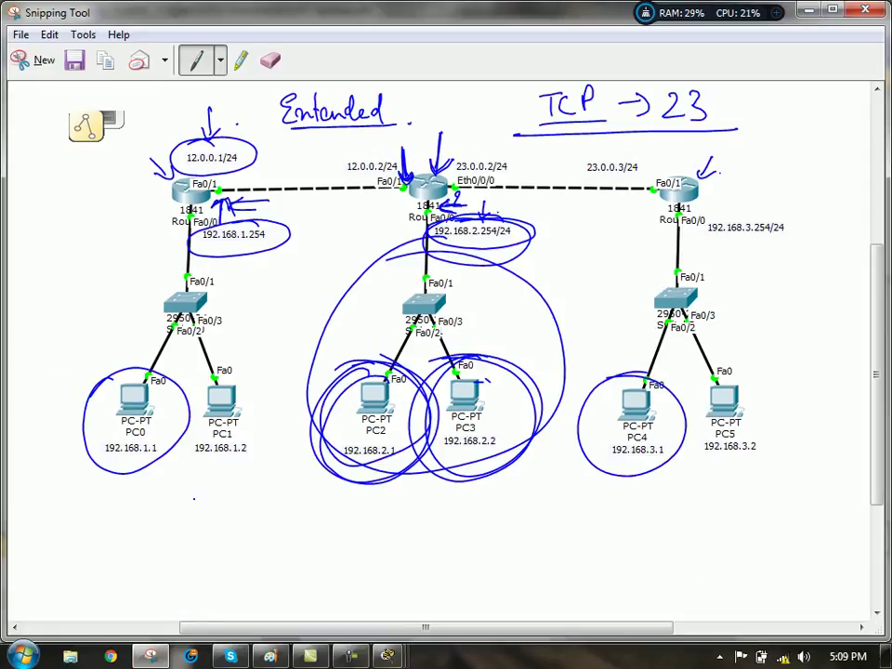
mouse_move(140, 367)
mouse_down()
mouse_move(88, 423)
mouse_move(186, 447)
mouse_move(195, 409)
mouse_move(84, 166)
mouse_up()
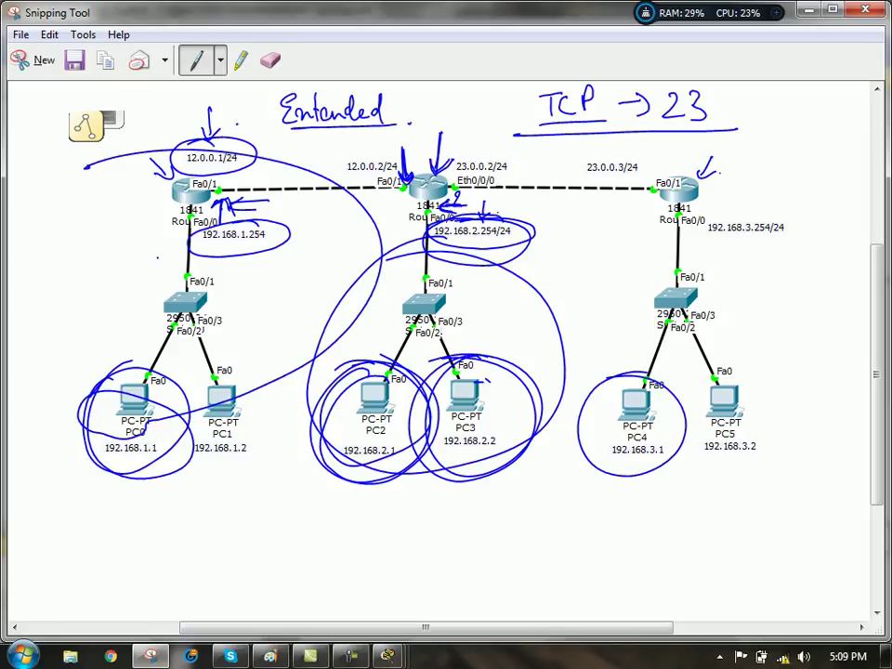
drag(146, 367, 171, 265)
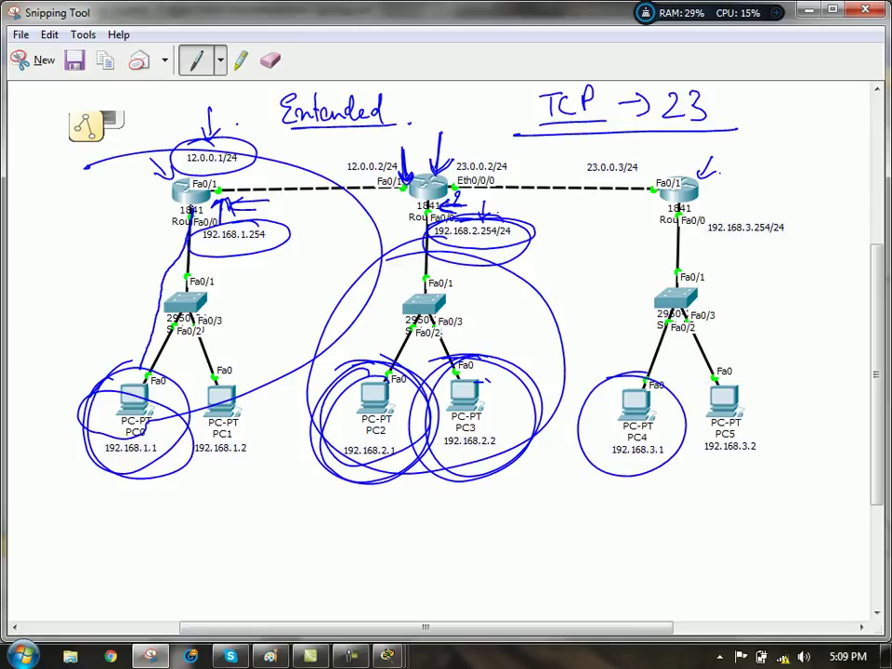
drag(207, 233, 382, 618)
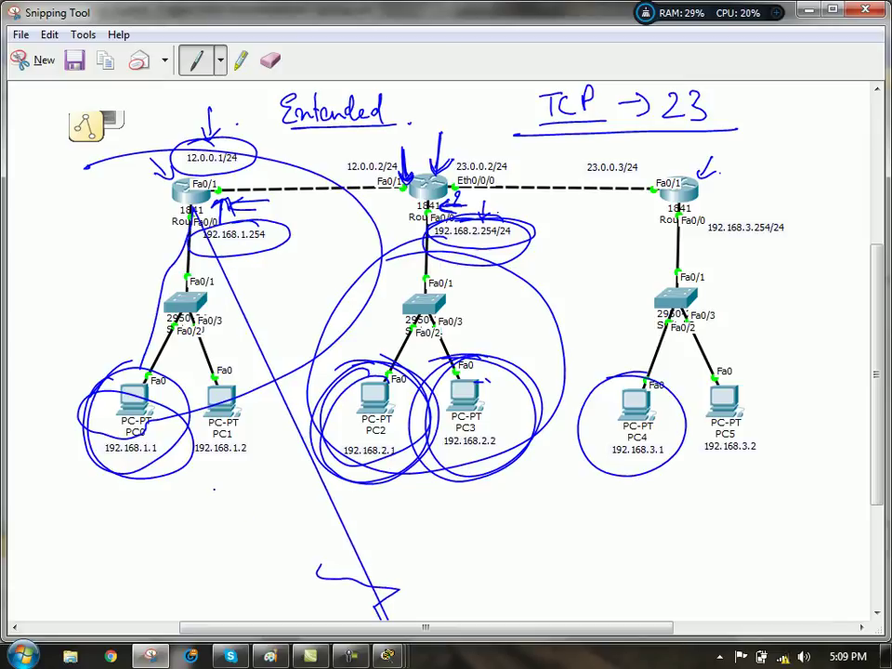
- Erase the old marks around PC0, the left and middle routers, and PC2 through PC4
click(271, 60)
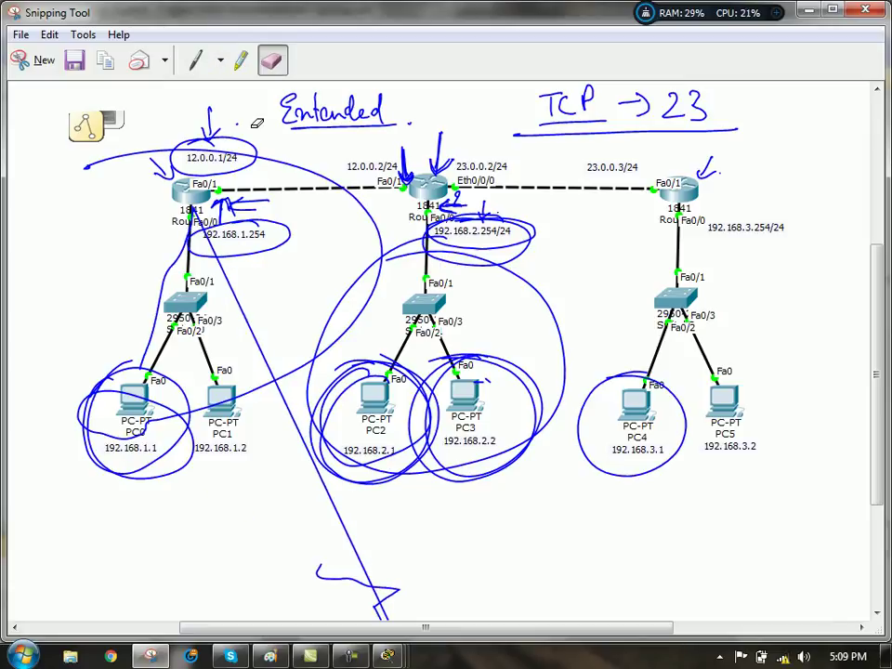
mouse_move(112, 234)
mouse_down()
mouse_move(140, 212)
mouse_move(162, 142)
mouse_move(206, 126)
mouse_up()
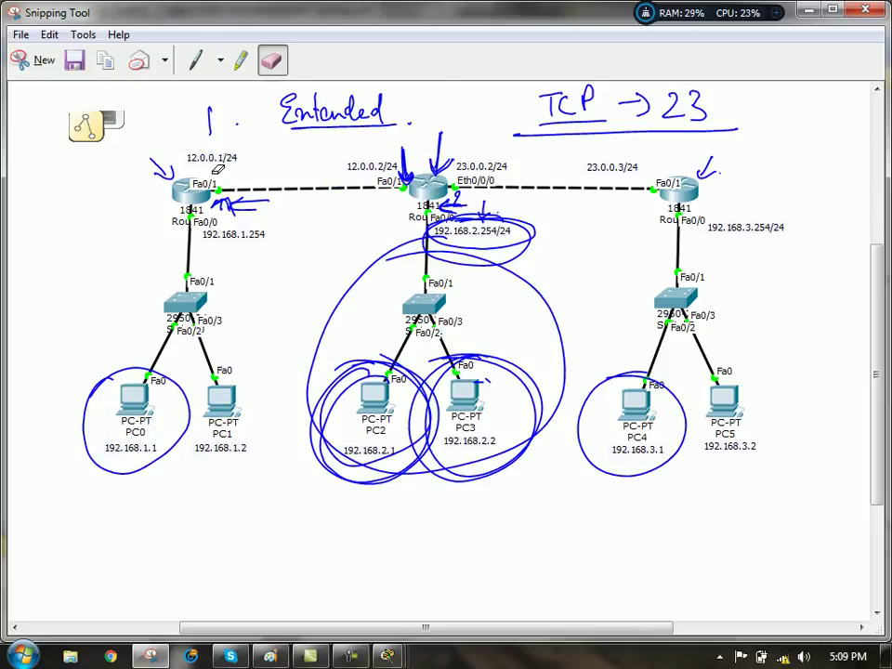
mouse_move(126, 125)
mouse_down()
mouse_move(181, 153)
mouse_move(158, 179)
mouse_move(183, 284)
mouse_up()
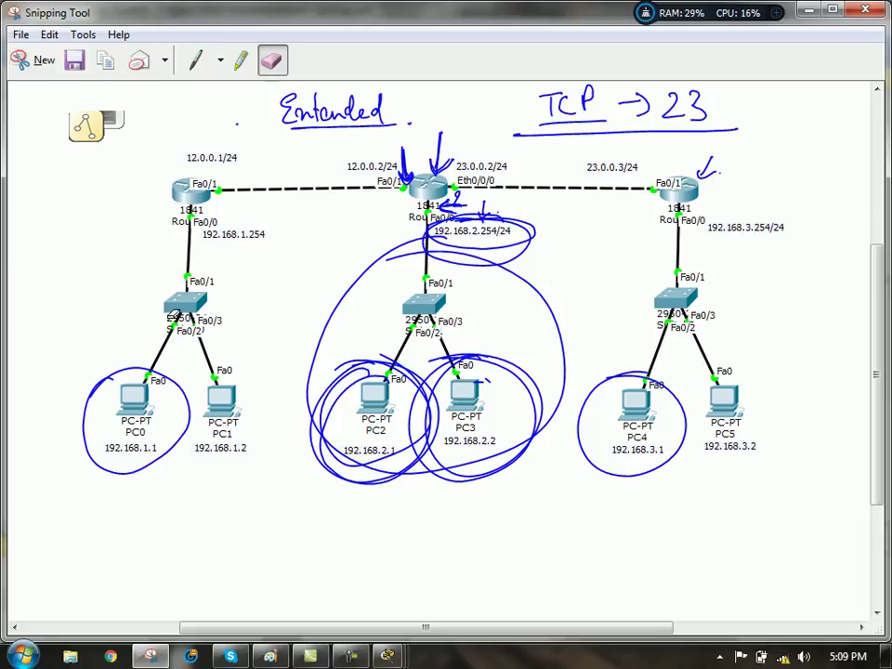
click(184, 396)
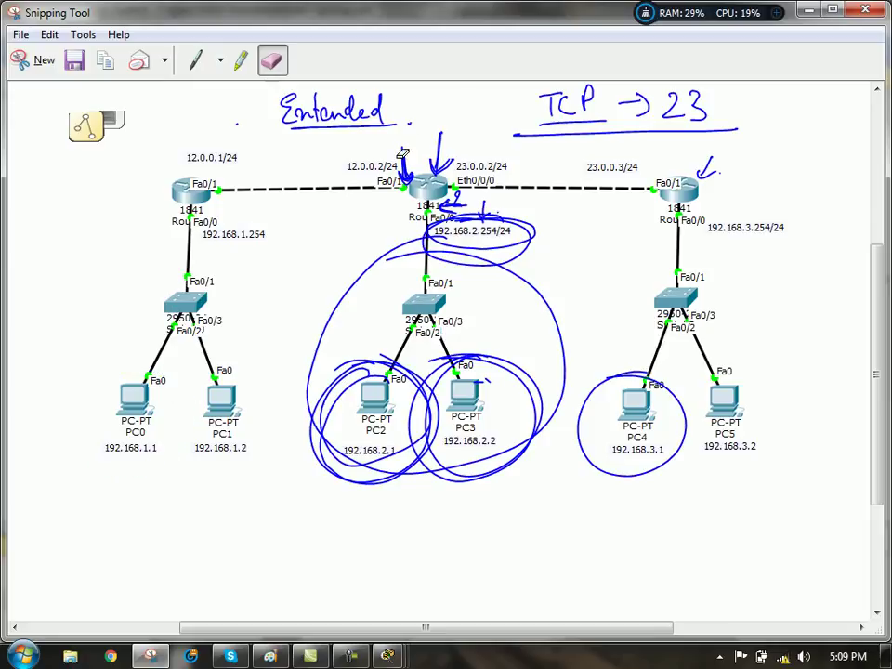
mouse_move(430, 144)
mouse_down()
mouse_move(450, 255)
mouse_move(462, 430)
mouse_up()
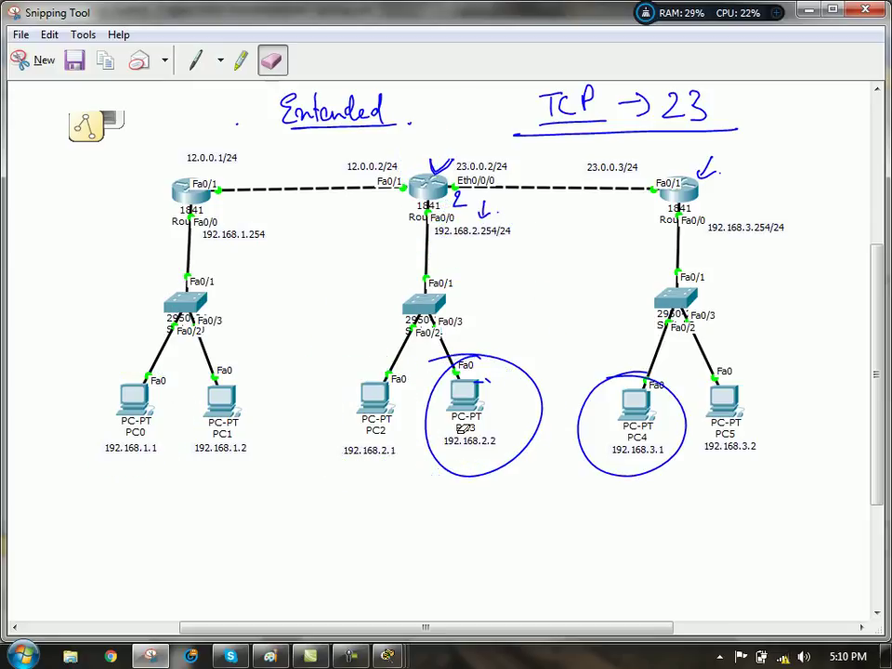
mouse_move(432, 394)
mouse_down()
mouse_move(549, 394)
mouse_move(540, 378)
mouse_up()
mouse_move(500, 201)
mouse_down()
mouse_move(483, 206)
mouse_move(437, 168)
mouse_move(457, 197)
mouse_up()
- Draw a pen line from PC0 up to Router1, with an arrow marking its Fa0/1 interface
click(191, 64)
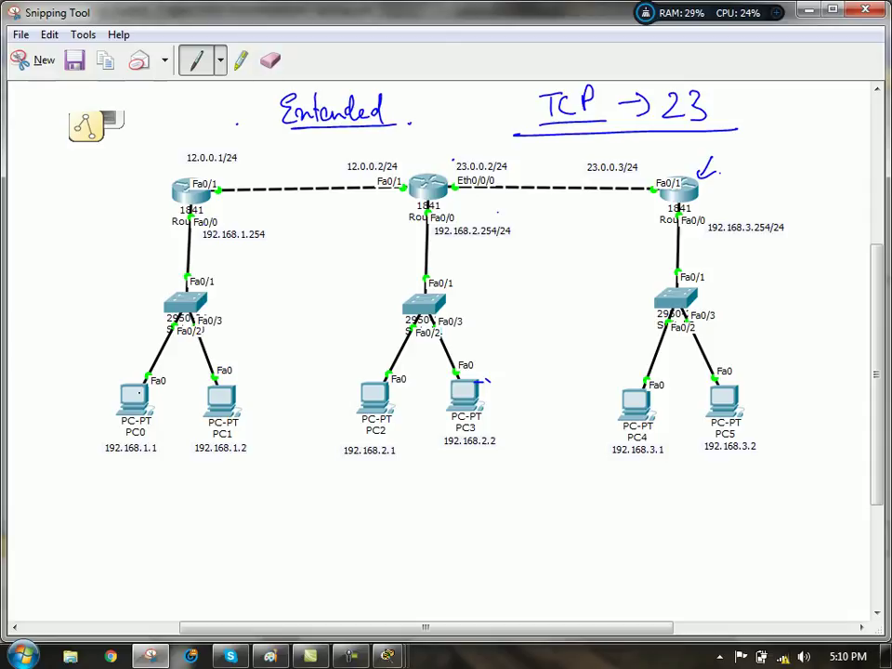
mouse_move(124, 392)
mouse_down()
mouse_move(175, 295)
mouse_move(182, 214)
mouse_up()
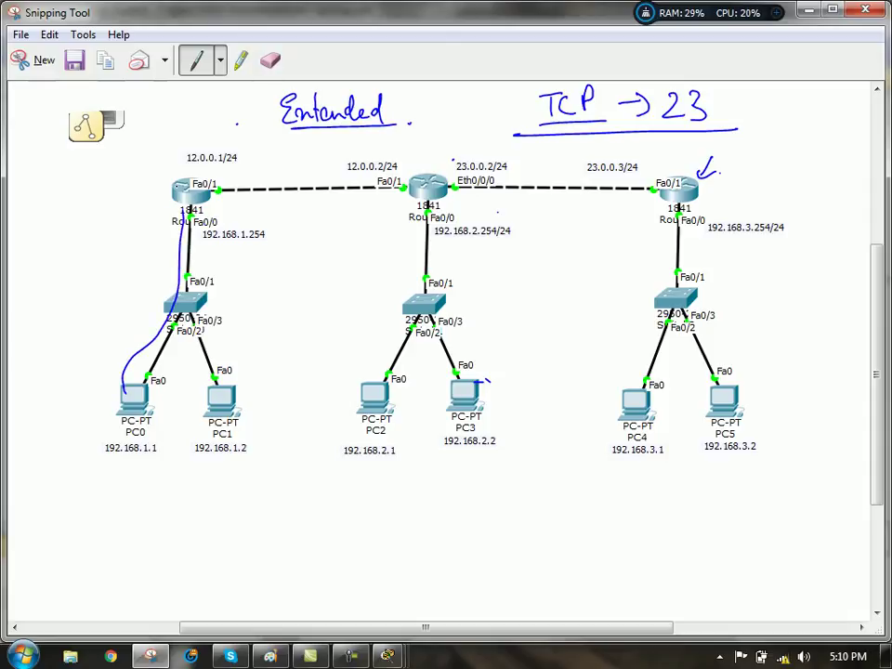
drag(129, 170, 169, 185)
drag(151, 174, 145, 193)
mouse_move(199, 197)
mouse_down()
mouse_move(232, 193)
mouse_move(198, 186)
mouse_up()
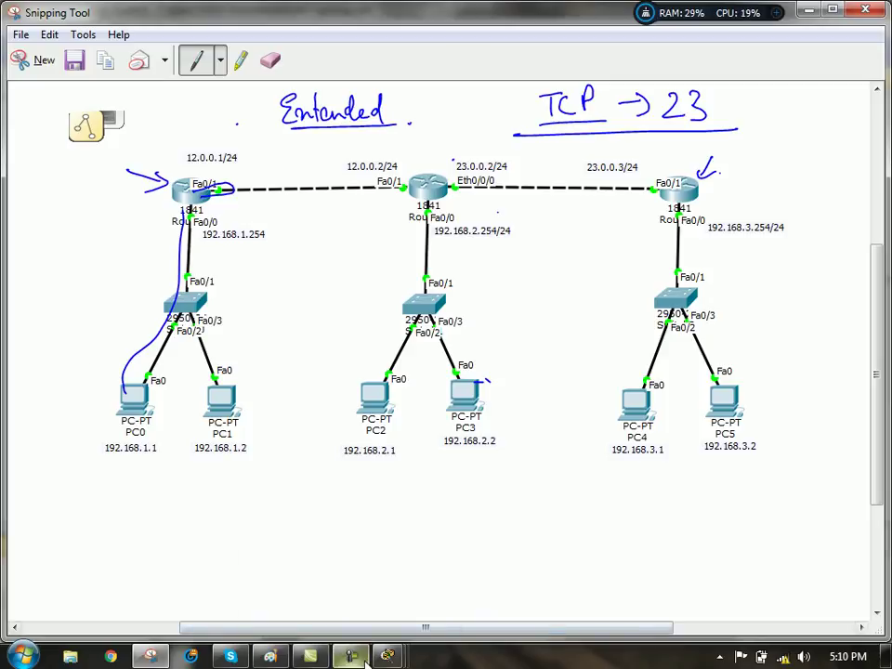
- Return to the Packet Tracer topology, check PC0's command prompt, then close it and PC0's window
mouse_move(396, 654)
mouse_move(298, 542)
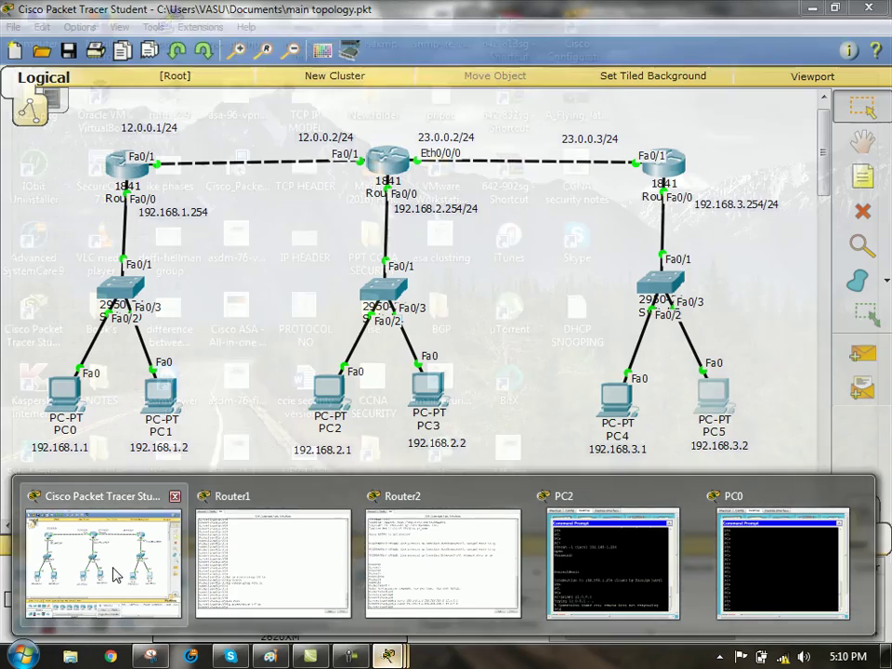
click(109, 565)
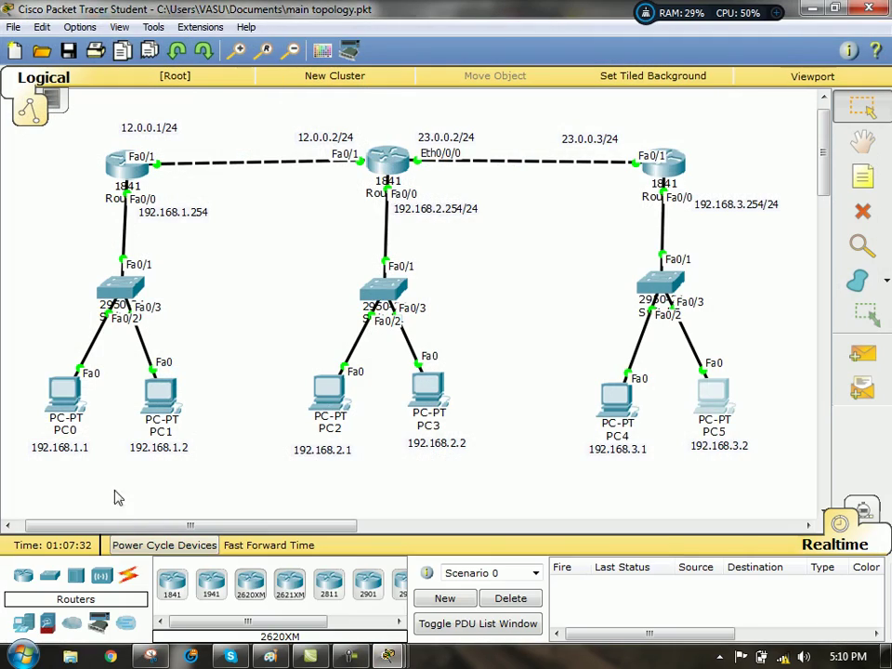
click(61, 391)
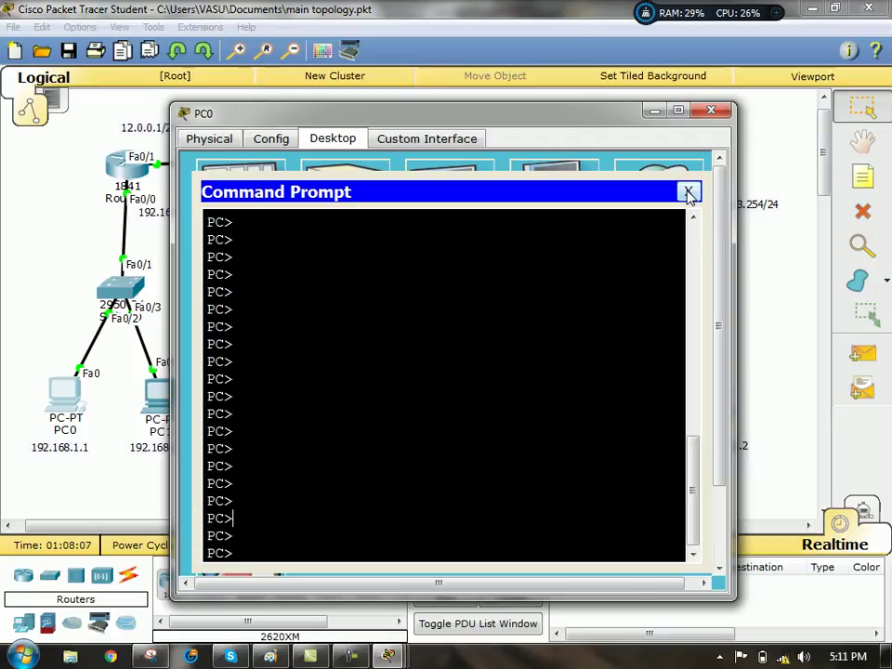
click(689, 192)
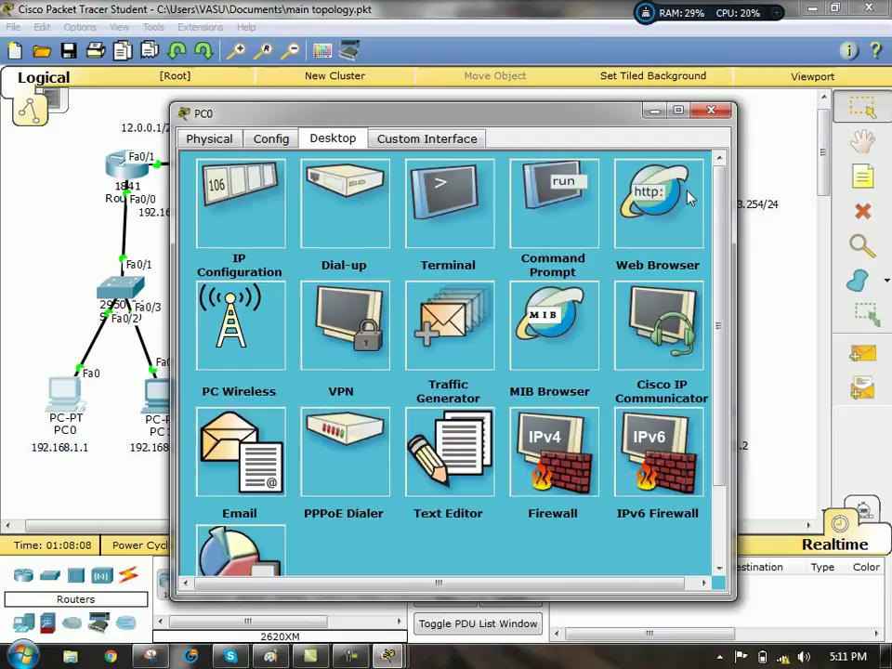
click(710, 111)
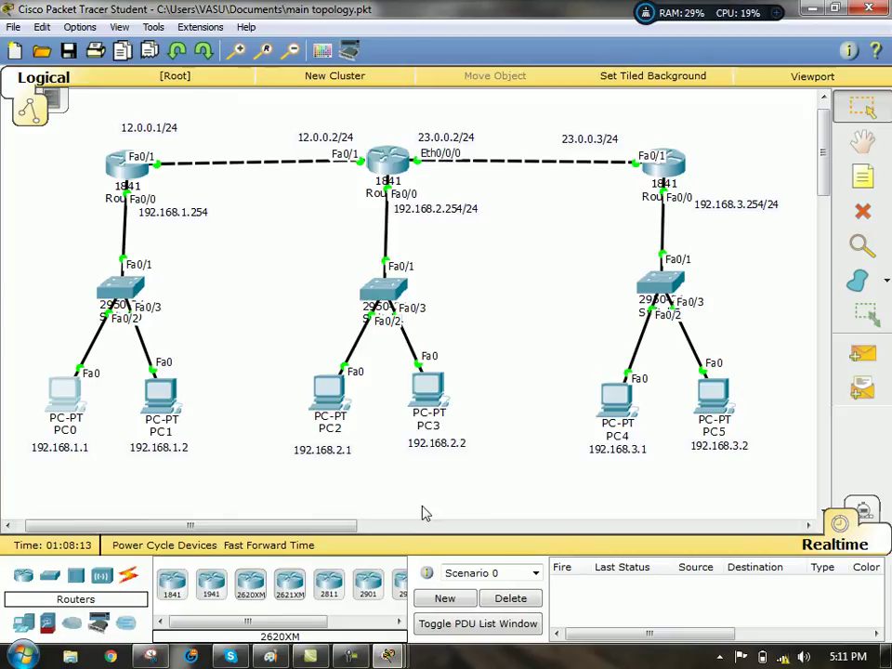
- Close the PC2, Router2 and Router1 windows from the Packet Tracer taskbar previews
drag(307, 527, 298, 534)
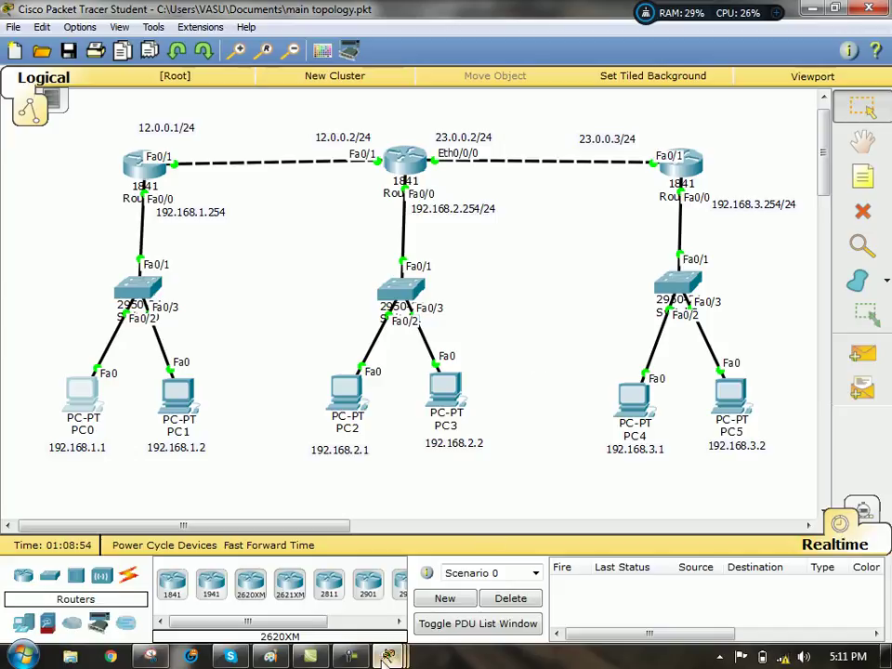
mouse_move(389, 656)
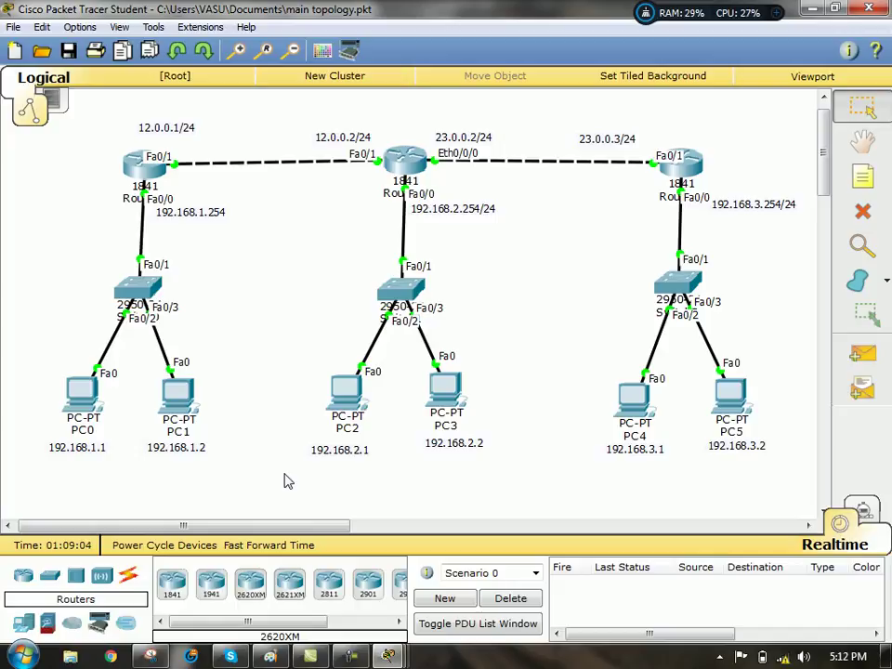
click(389, 657)
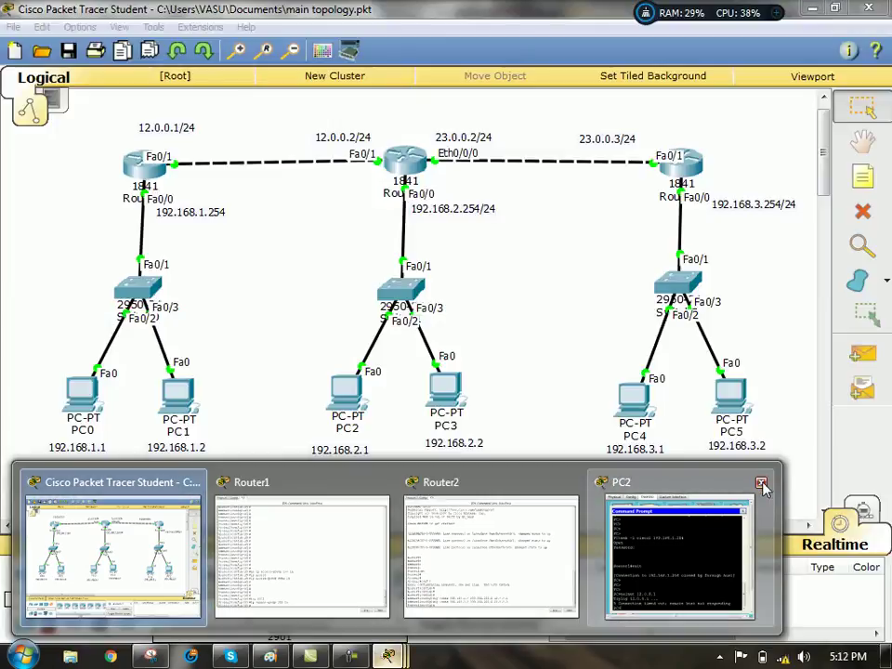
click(762, 485)
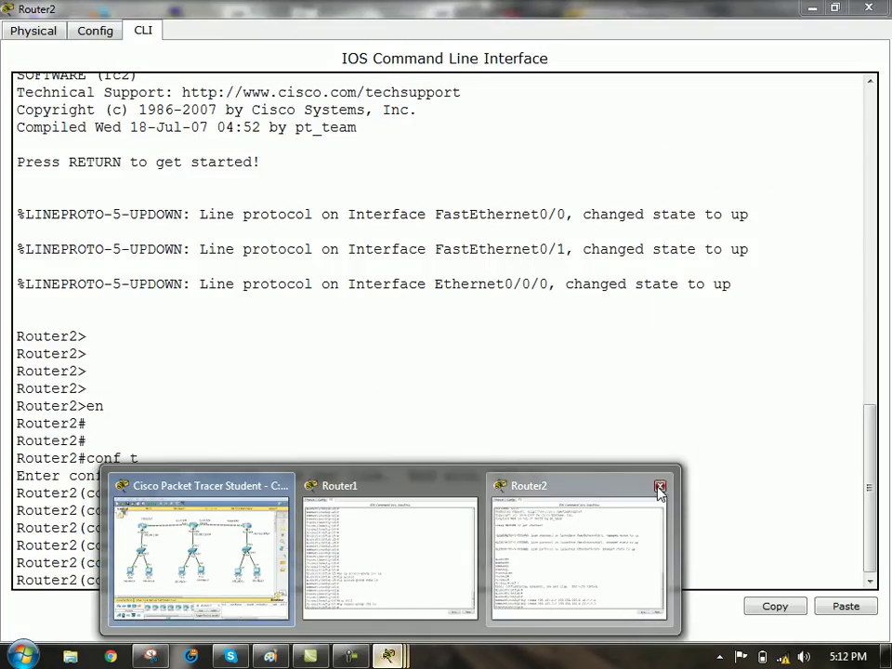
click(660, 487)
click(565, 484)
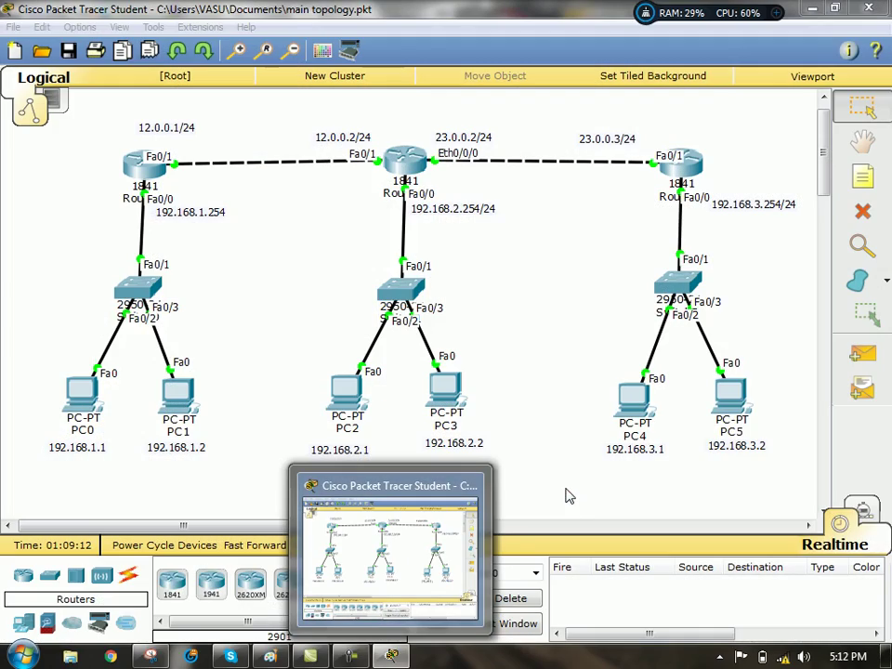